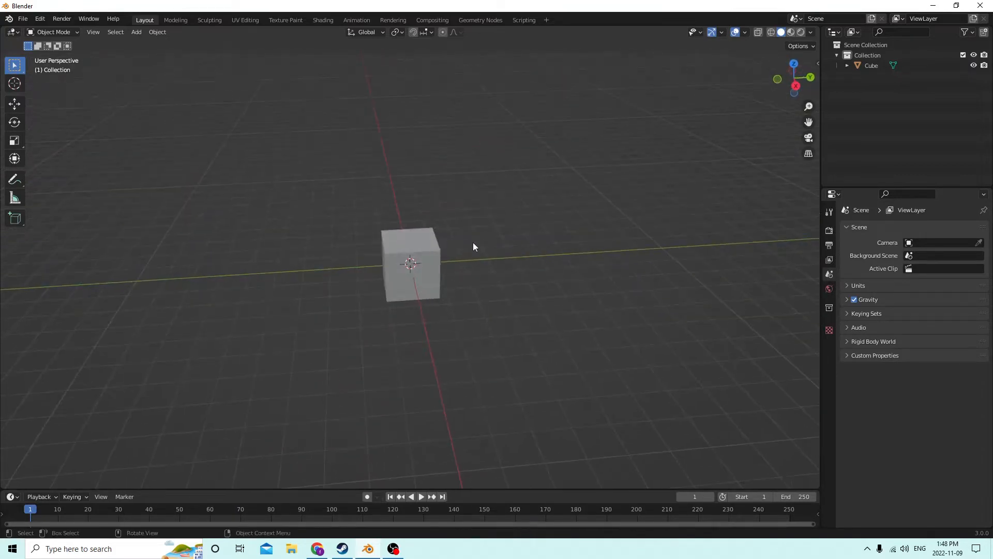
Switch the cube's mesh editing to face selection, and set the transform orientation to Local in Object Mode
{"action": "left_click", "coordinate": [414, 271]}
{"action": "middle_click_drag", "start_coordinate": [414, 271], "coordinate": [448, 254]}
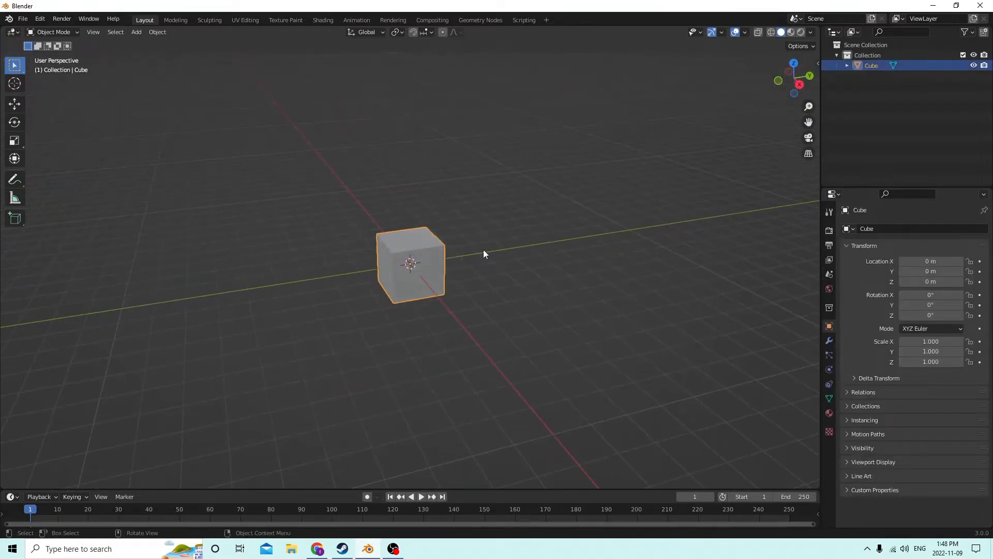
{"action": "key", "text": "Tab"}
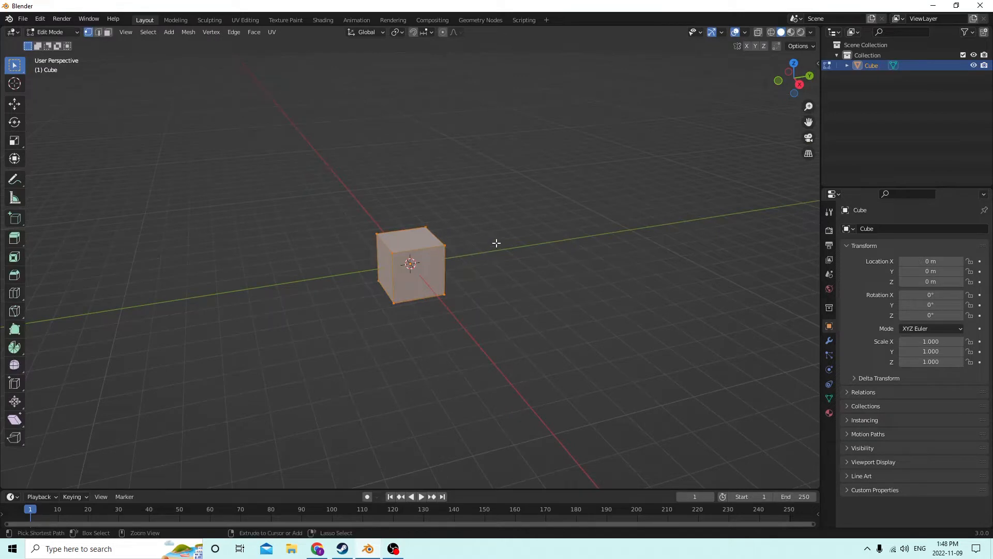
{"action": "left_click", "coordinate": [107, 33]}
{"action": "key", "text": "ctrl+z"}
{"action": "key", "text": "Tab"}
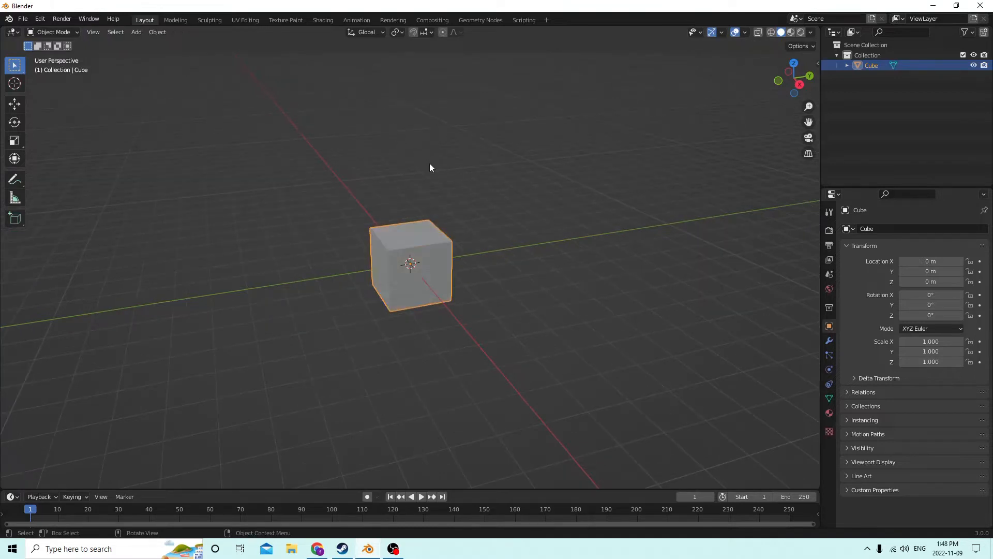
{"action": "left_click", "coordinate": [380, 32]}
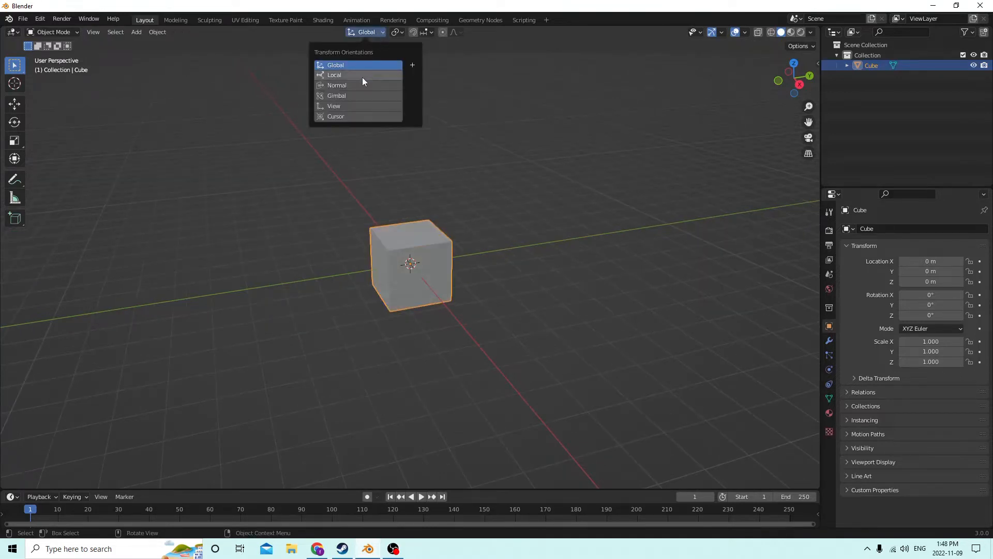
{"action": "left_click", "coordinate": [362, 77]}
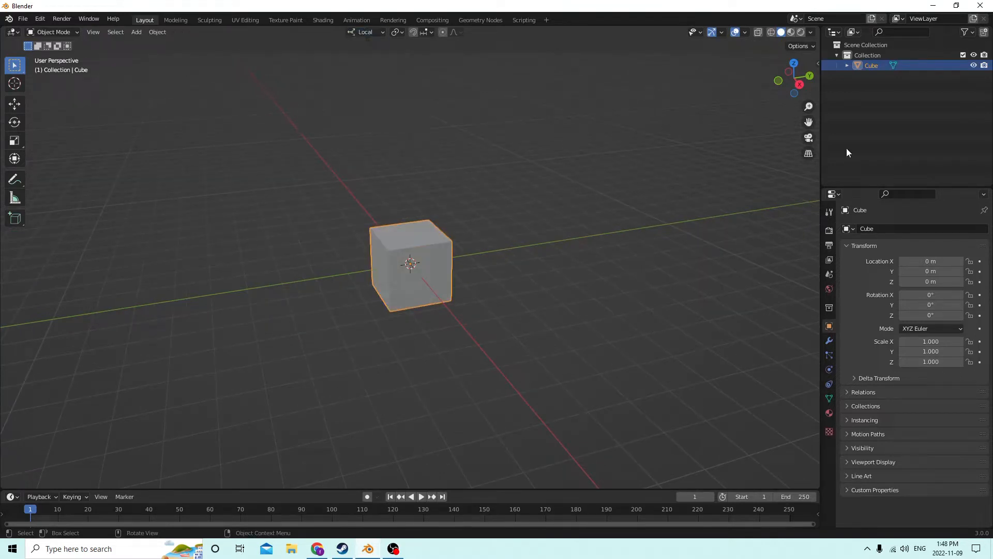
Set the scene's unit scale to 0.01
{"action": "left_click", "coordinate": [831, 276]}
{"action": "left_click", "coordinate": [853, 283]}
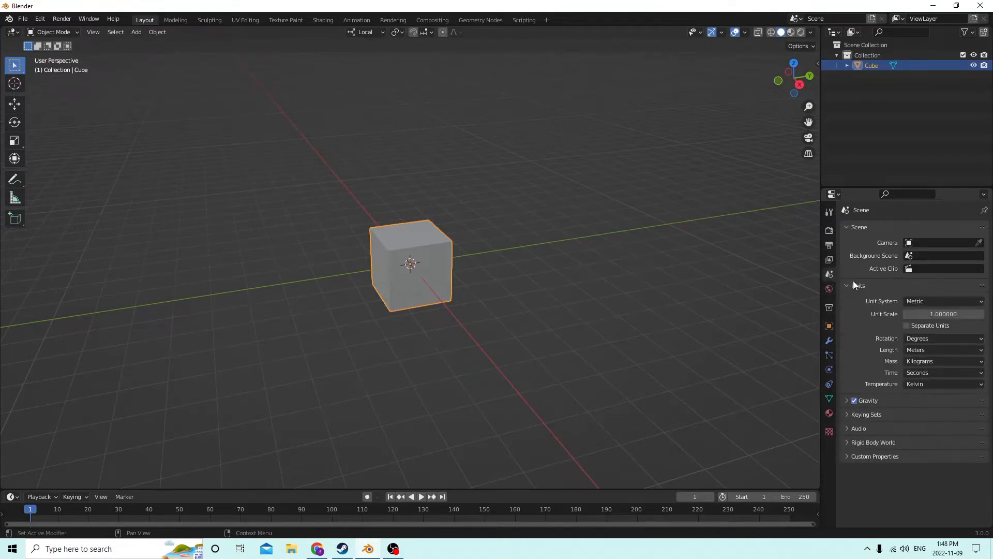
{"action": "left_click", "coordinate": [920, 316]}
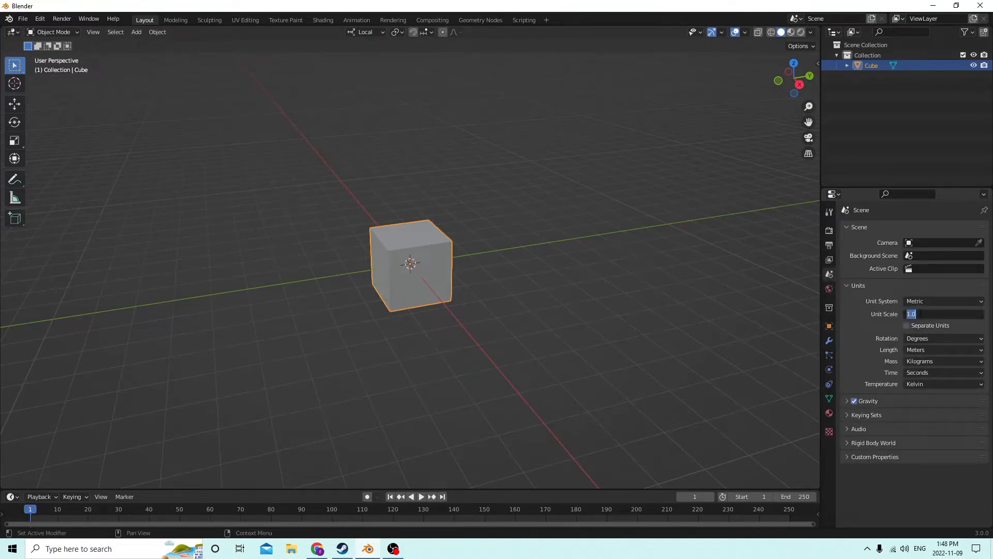
{"action": "key", "text": "BackSpace"}
{"action": "type", "text": ".01"}
{"action": "key", "text": "Return"}
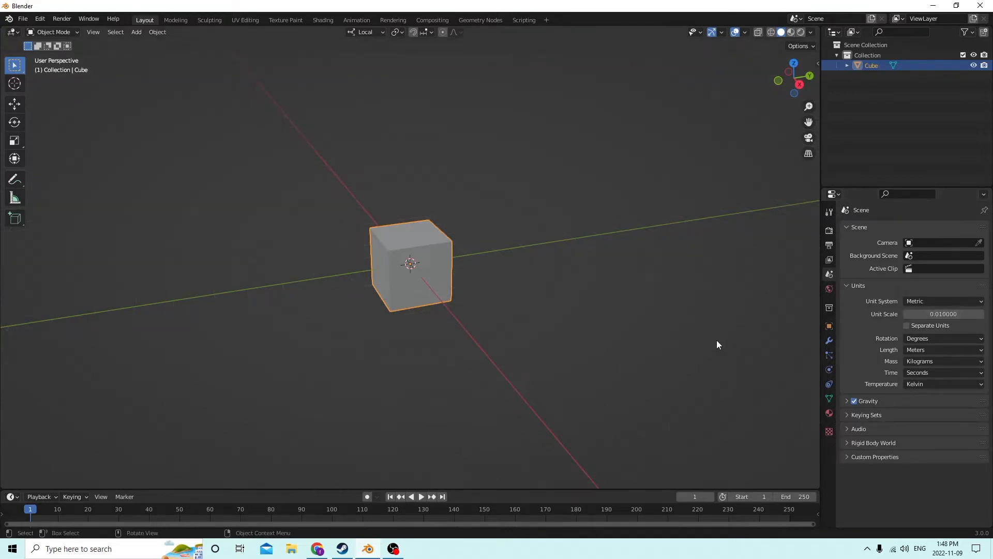
Set the viewport's grid floor scale to 0.01
{"action": "left_click", "coordinate": [618, 318]}
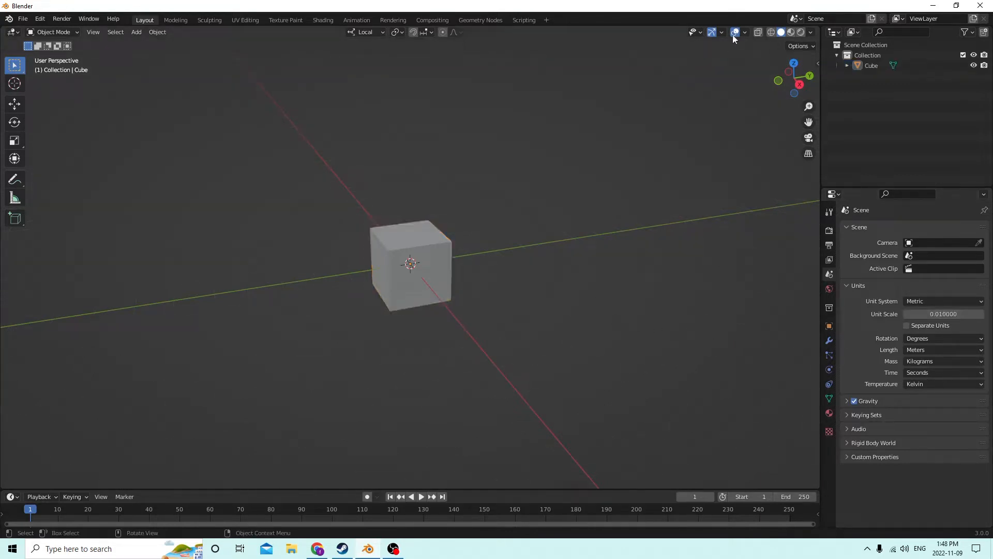
{"action": "left_click", "coordinate": [426, 256]}
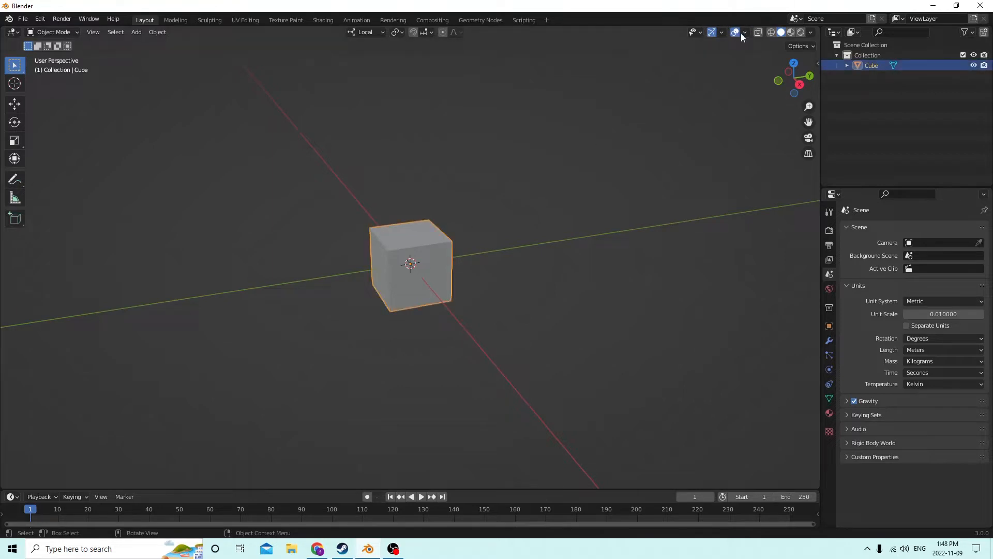
{"action": "left_click", "coordinate": [745, 33]}
{"action": "left_click", "coordinate": [731, 94]}
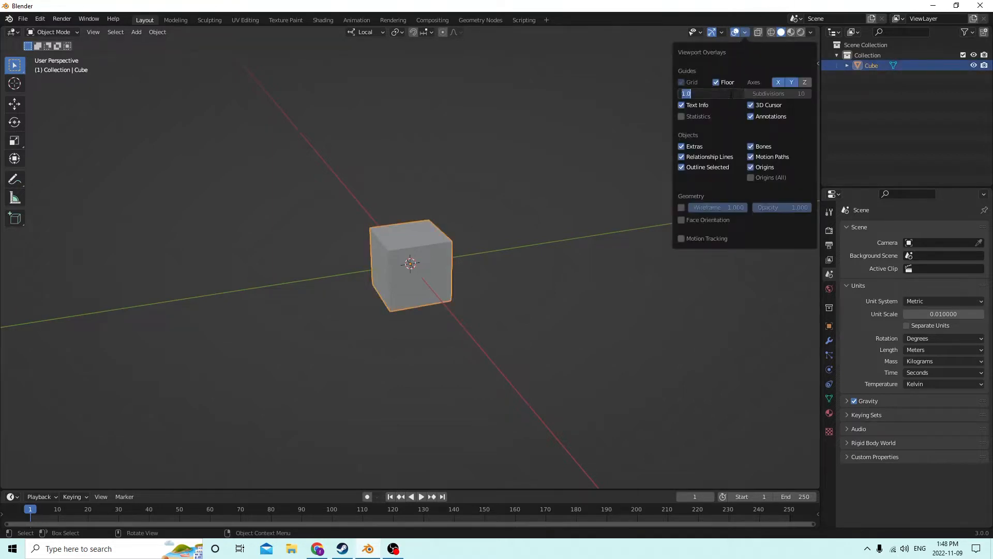
{"action": "type", "text": "0.01"}
{"action": "key", "text": "Return"}
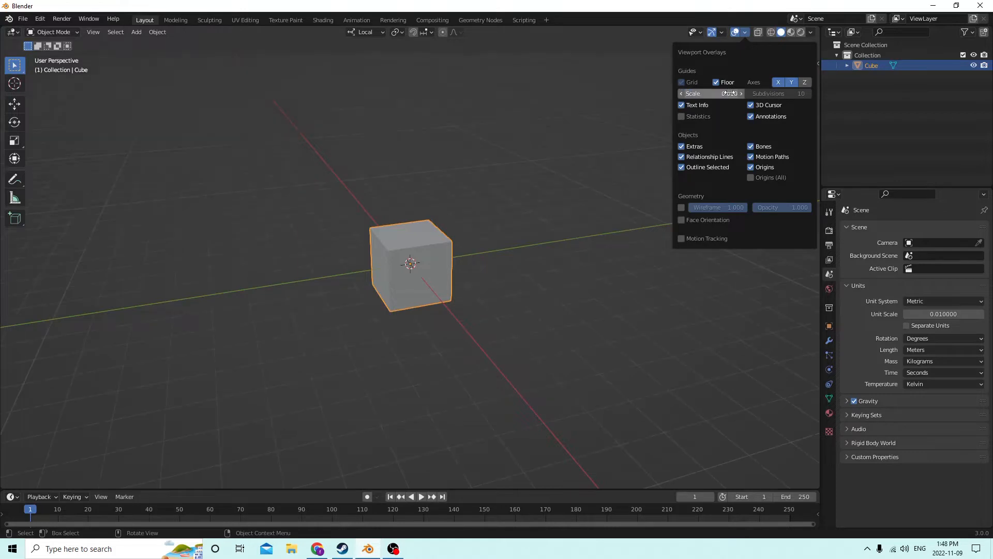
Select the cube and open its mesh in Edit Mode
{"action": "left_click", "coordinate": [561, 195]}
{"action": "middle_click_drag", "start_coordinate": [561, 194], "coordinate": [496, 154]}
{"action": "left_click", "coordinate": [430, 239]}
{"action": "middle_click_drag", "start_coordinate": [429, 239], "coordinate": [395, 241]}
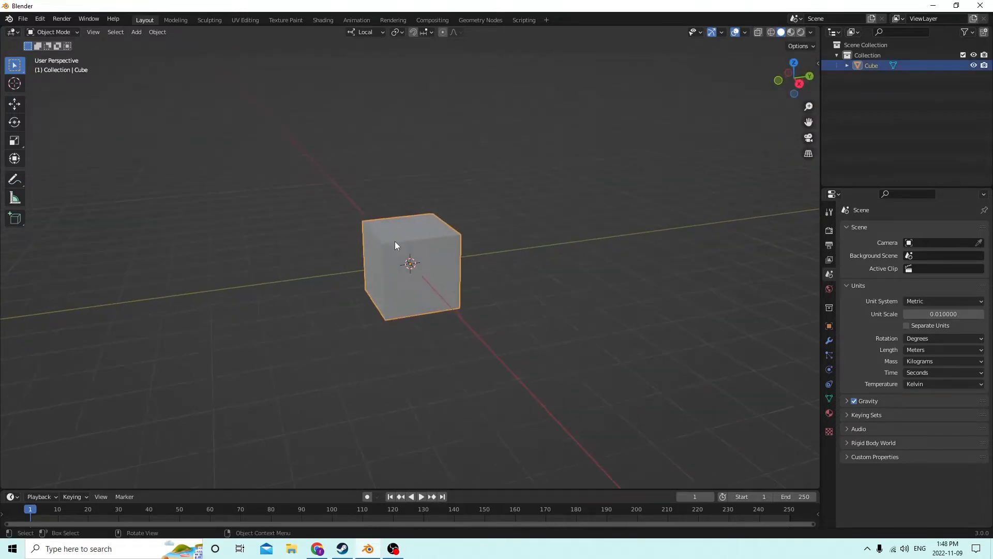
{"action": "key", "text": "Tab"}
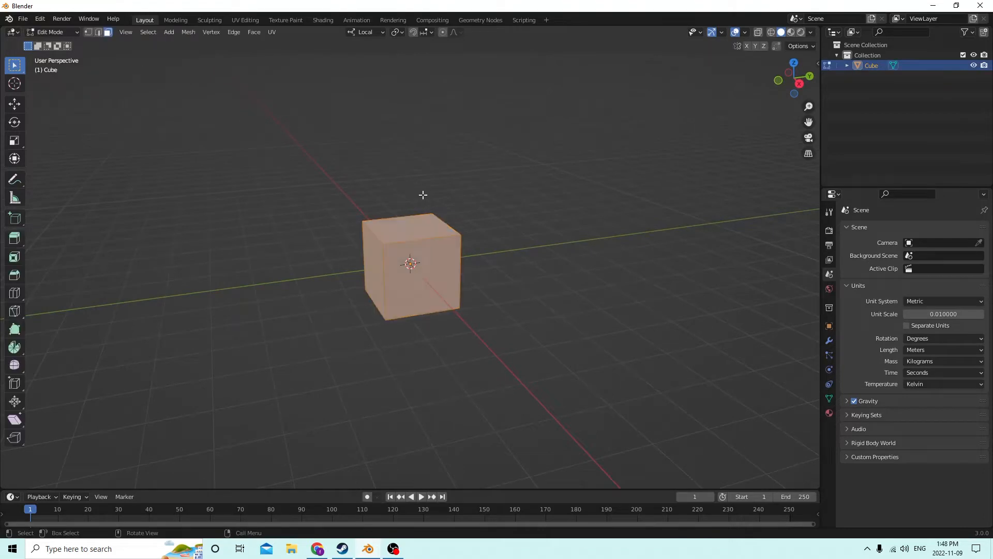
Try beveling all the cube's edges by about 0.0053 m with 6 segments, and undo the bevel
{"action": "key", "text": "ctrl+b"}
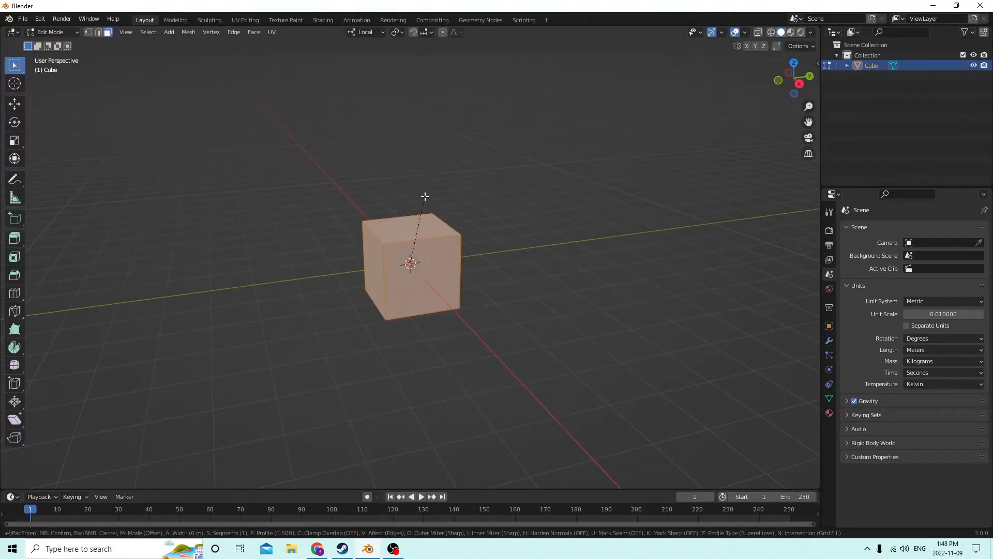
{"action": "left_click", "coordinate": [443, 182]}
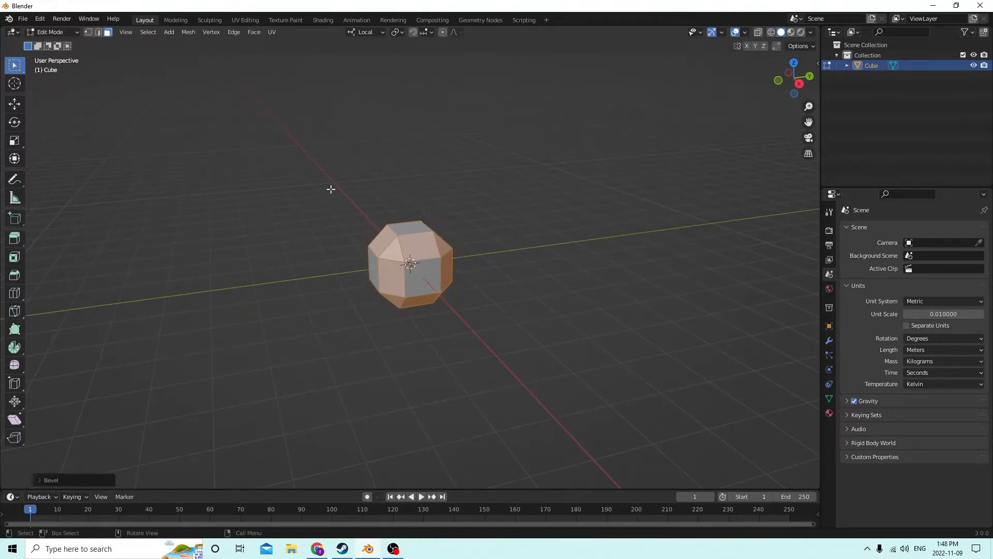
{"action": "left_click", "coordinate": [72, 477]}
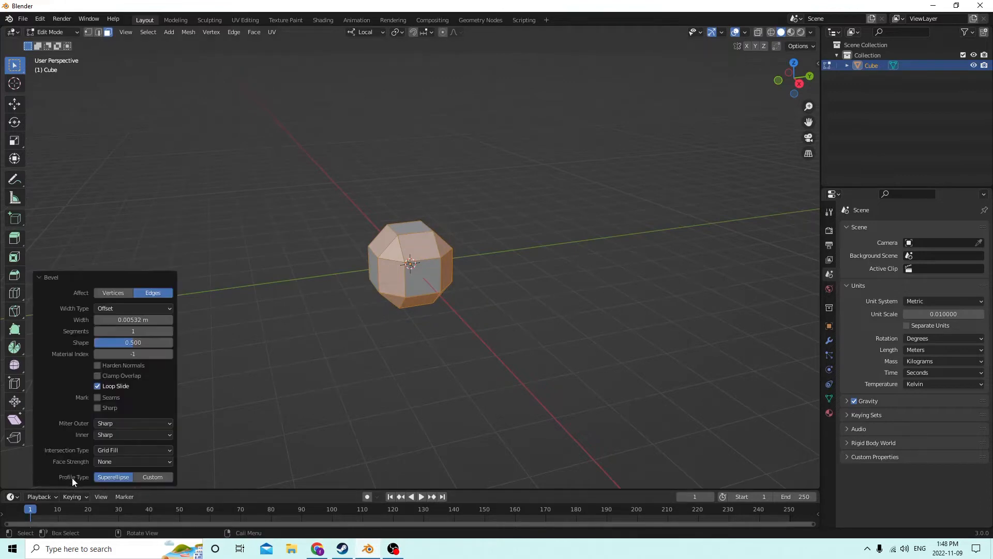
{"action": "left_click", "coordinate": [169, 330]}
{"action": "left_click", "coordinate": [169, 331]}
{"action": "left_click", "coordinate": [169, 331]}
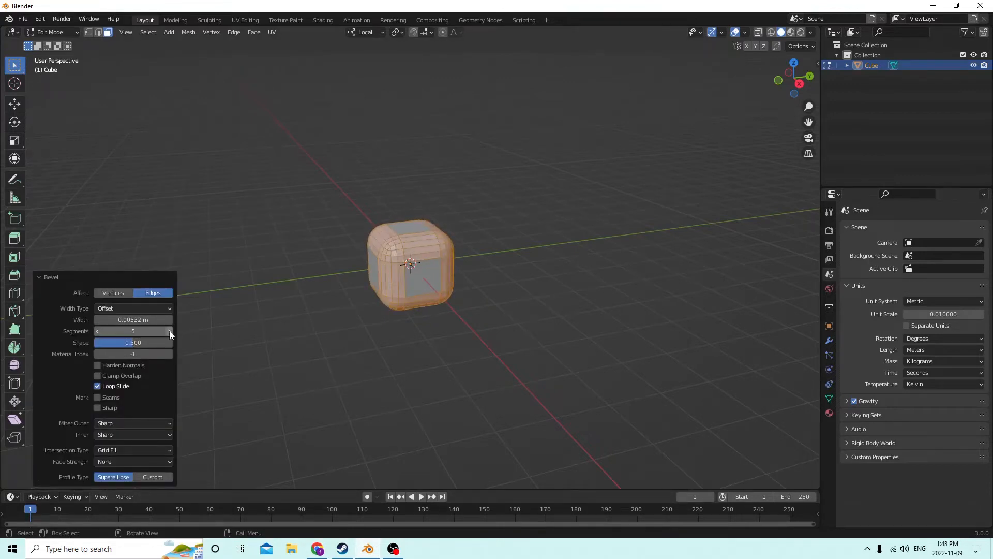
{"action": "left_click", "coordinate": [169, 330]}
{"action": "left_click", "coordinate": [169, 330]}
{"action": "middle_click_drag", "start_coordinate": [284, 312], "coordinate": [545, 361]}
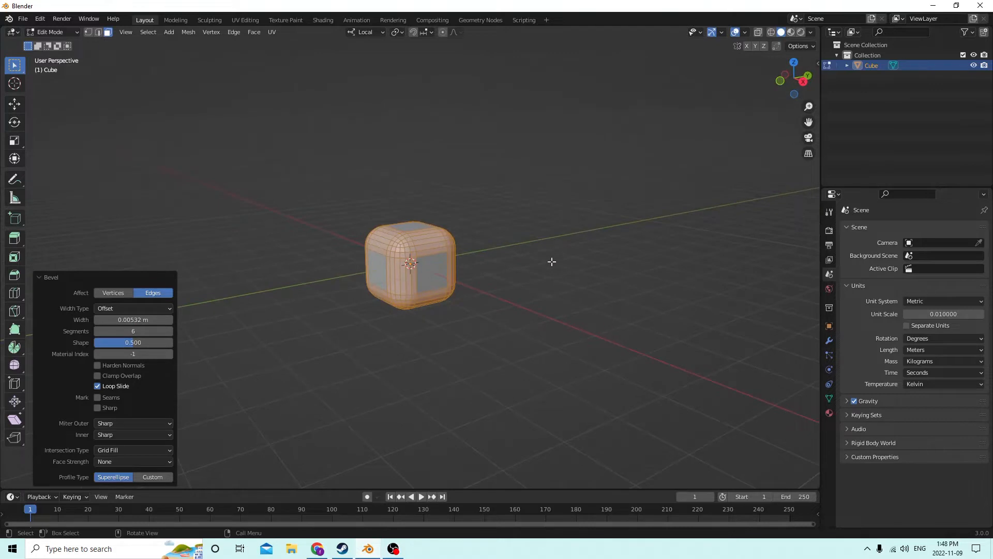
{"action": "middle_click_drag", "start_coordinate": [551, 261], "coordinate": [515, 265]}
{"action": "scroll", "coordinate": [511, 238], "scroll_direction": "up", "scroll_amount": 1}
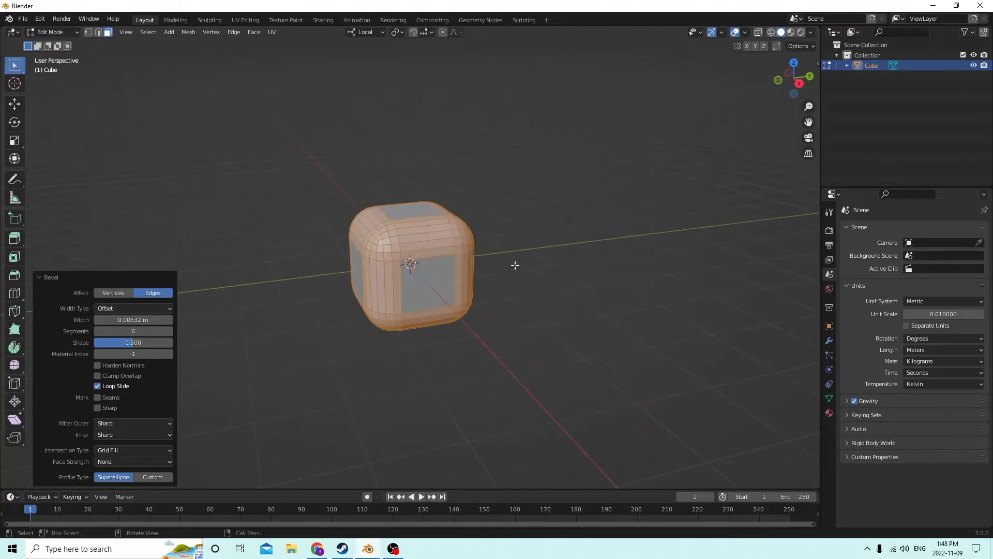
{"action": "left_click", "coordinate": [44, 19]}
{"action": "left_click", "coordinate": [60, 33]}
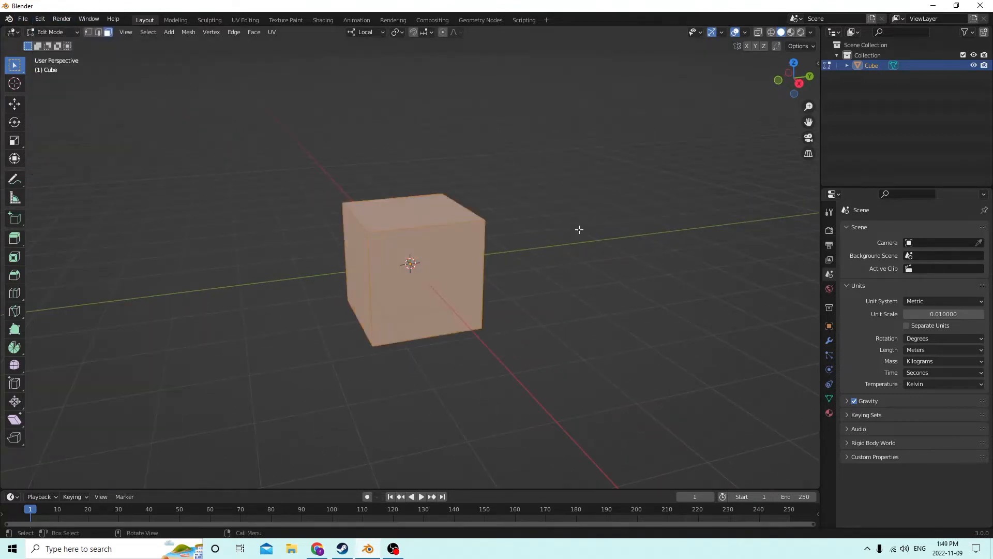
Bevel all the cube's edges by about 0.0085 m with 6 segments, and activate the Move tool in Object Mode
{"action": "key", "text": "ctrl+b"}
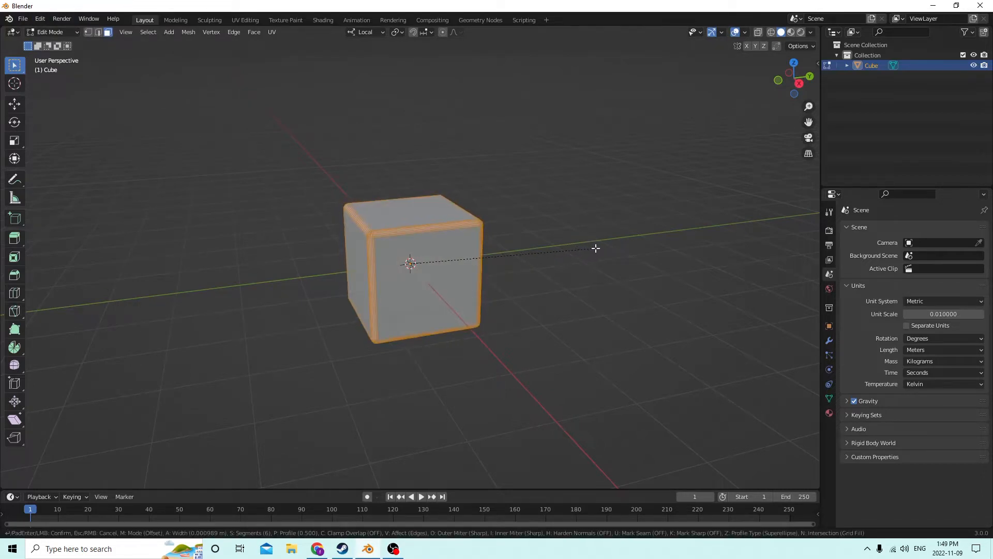
{"action": "scroll", "coordinate": [603, 246], "scroll_direction": "up", "scroll_amount": 5}
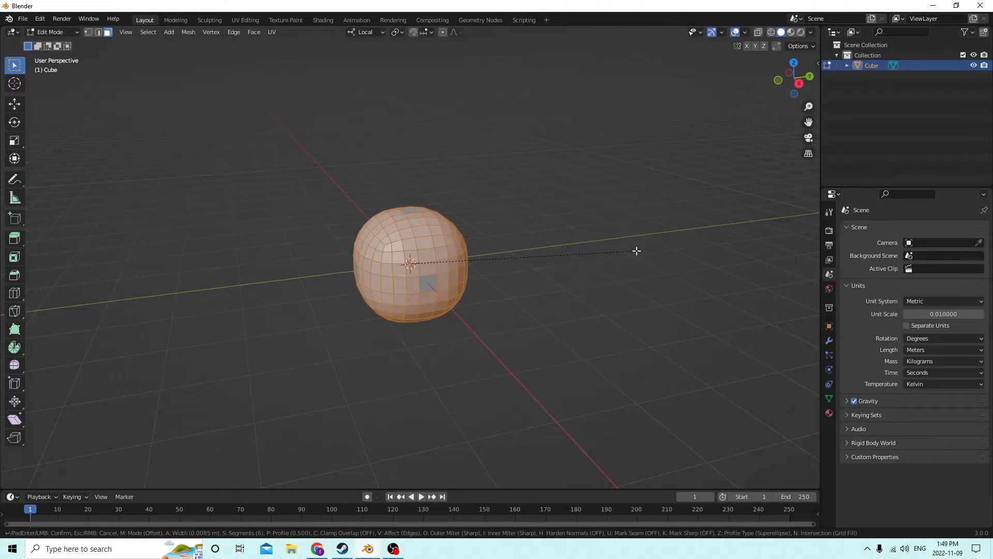
{"action": "left_click", "coordinate": [636, 250]}
{"action": "key", "text": "Tab"}
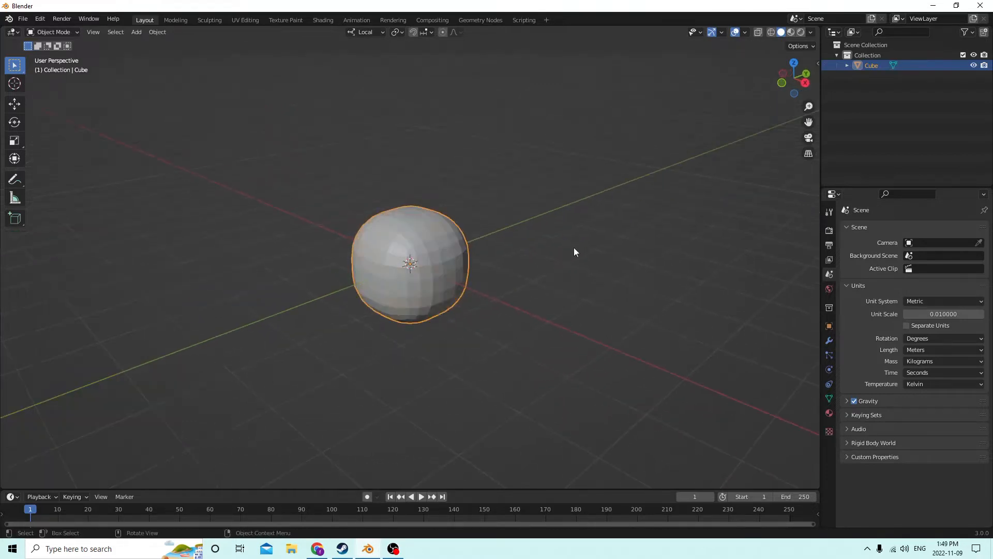
{"action": "middle_click_drag", "start_coordinate": [573, 247], "coordinate": [518, 229]}
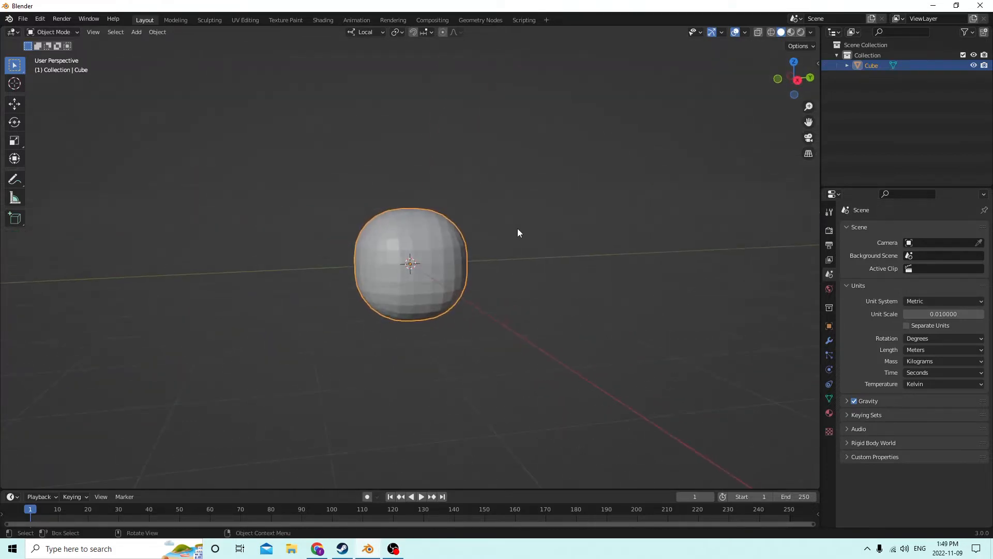
{"action": "left_click", "coordinate": [14, 103]}
Try raising the rounded cube about 0.0166 m along its local Z axis, and undo the move
{"action": "mouse_move", "coordinate": [290, 171]}
{"action": "middle_mouse_down"}
{"action": "mouse_move", "coordinate": [321, 188]}
{"action": "mouse_move", "coordinate": [287, 189]}
{"action": "middle_mouse_up"}
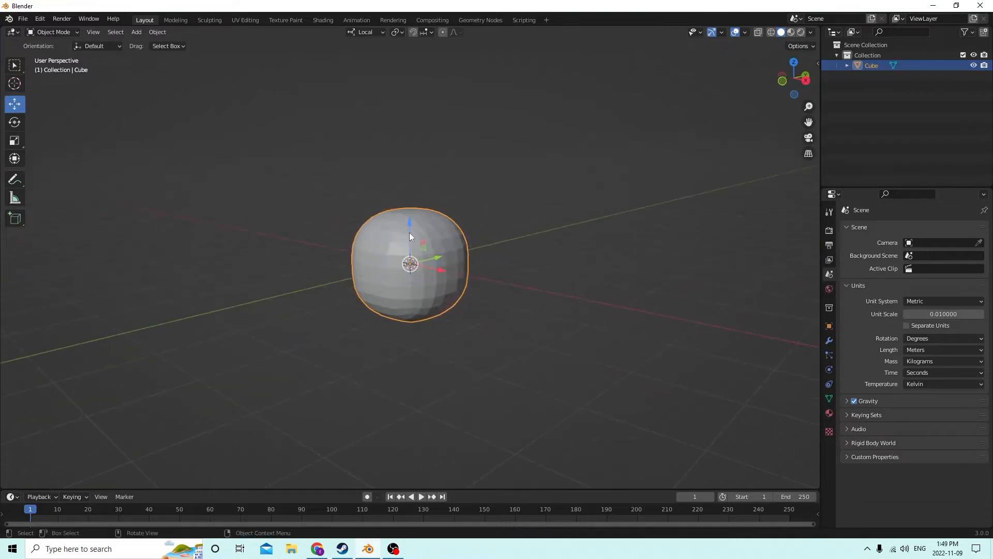
{"action": "left_click_drag", "start_coordinate": [409, 225], "coordinate": [409, 134]}
{"action": "middle_click_drag", "start_coordinate": [379, 151], "coordinate": [455, 178]}
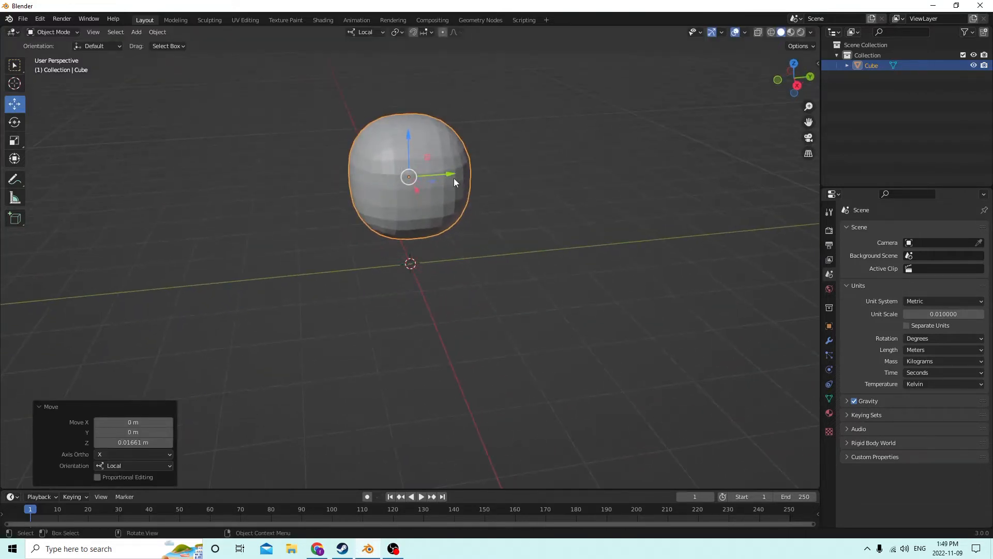
{"action": "key", "text": "g"}
{"action": "key", "text": "y"}
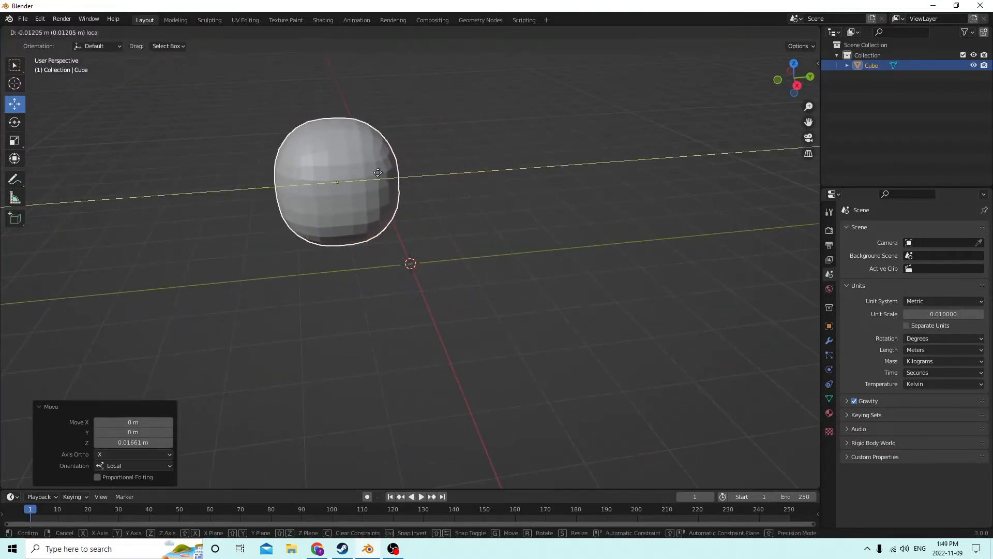
{"action": "key", "text": "Escape"}
{"action": "middle_click_drag", "start_coordinate": [423, 173], "coordinate": [372, 90]}
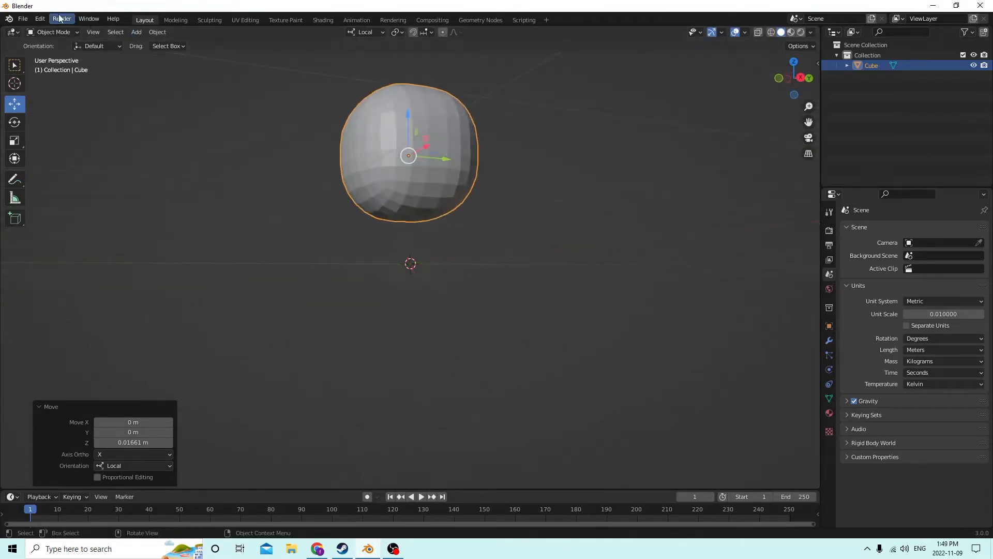
{"action": "left_click", "coordinate": [40, 19]}
{"action": "left_click", "coordinate": [53, 30]}
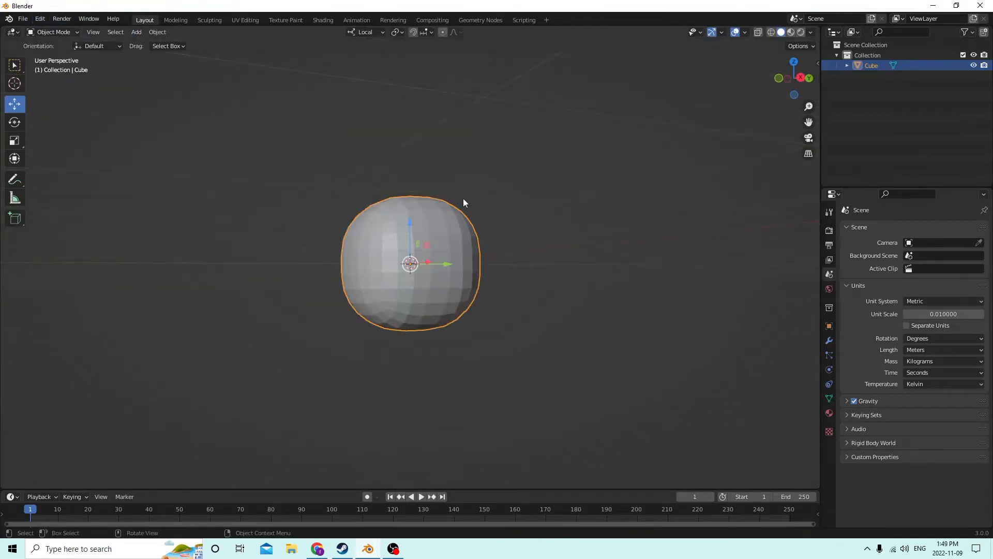
Duplicate the rounded cube in place and scale the copy uniformly to about 0.388
{"action": "middle_click_drag", "start_coordinate": [464, 199], "coordinate": [528, 243]}
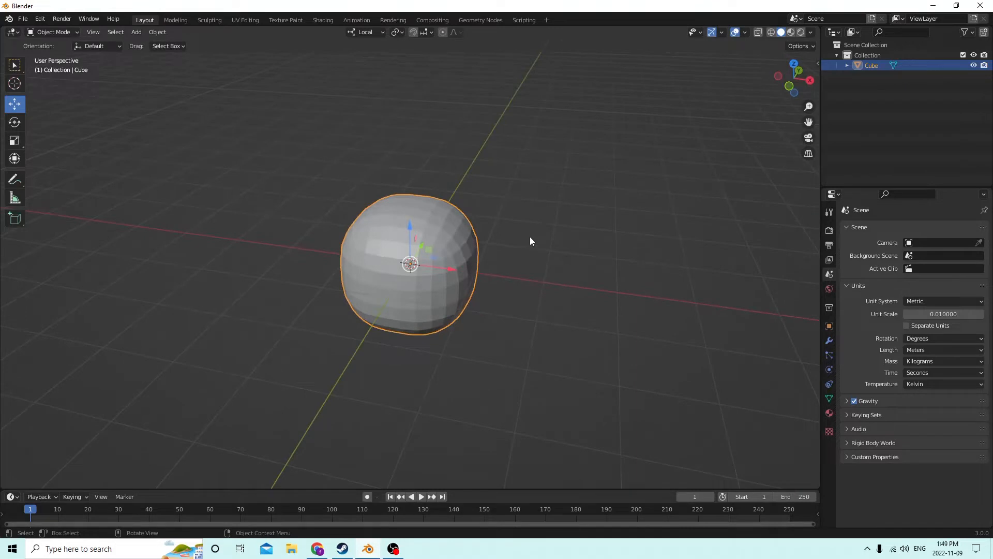
{"action": "key", "text": "shift+d"}
{"action": "key", "text": "Escape"}
{"action": "middle_click_drag", "start_coordinate": [577, 150], "coordinate": [489, 224]}
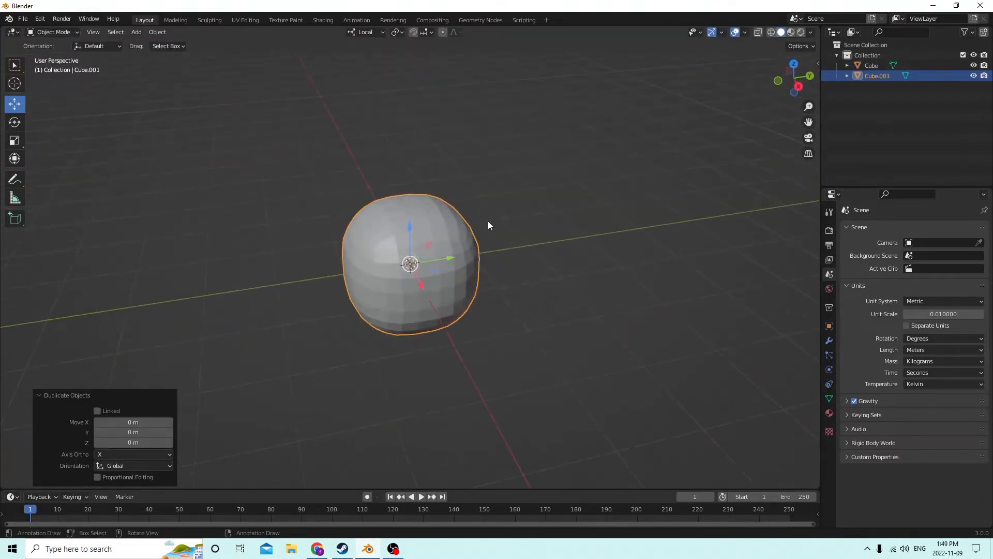
{"action": "key", "text": "s"}
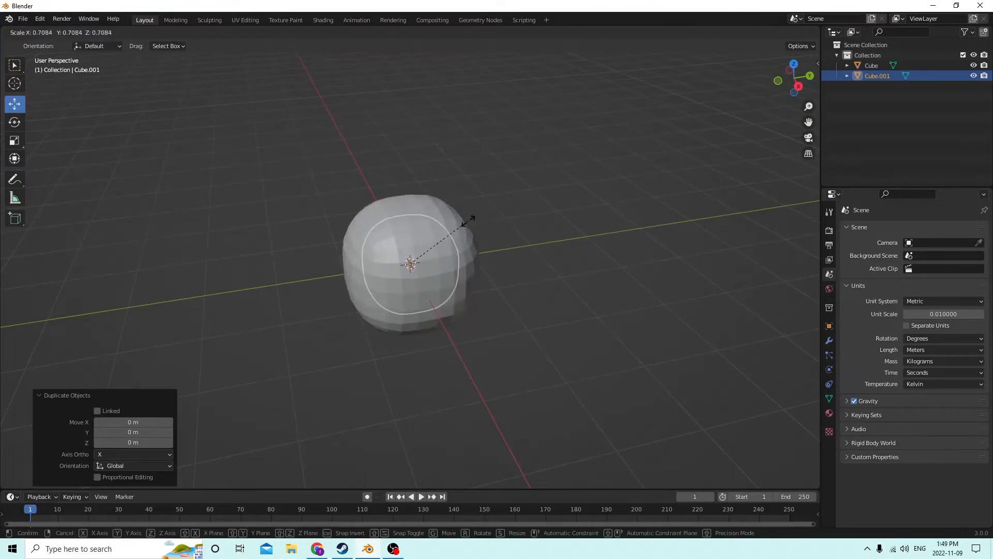
{"action": "left_click", "coordinate": [437, 236]}
Move the small copy out of the large shape's negative Y side, offset it along positive X and raise it about 0.0033 m
{"action": "key", "text": "g"}
{"action": "key", "text": "y"}
{"action": "key", "text": "y"}
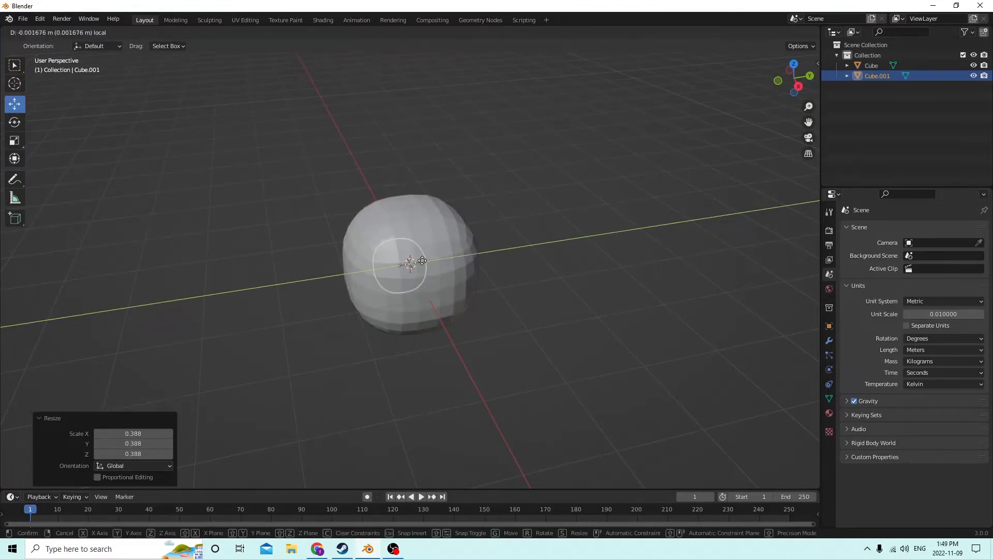
{"action": "left_click", "coordinate": [384, 267]}
{"action": "middle_click_drag", "start_coordinate": [385, 266], "coordinate": [474, 232]}
{"action": "left_click_drag", "start_coordinate": [454, 283], "coordinate": [500, 283]}
{"action": "left_click_drag", "start_coordinate": [458, 250], "coordinate": [457, 206]}
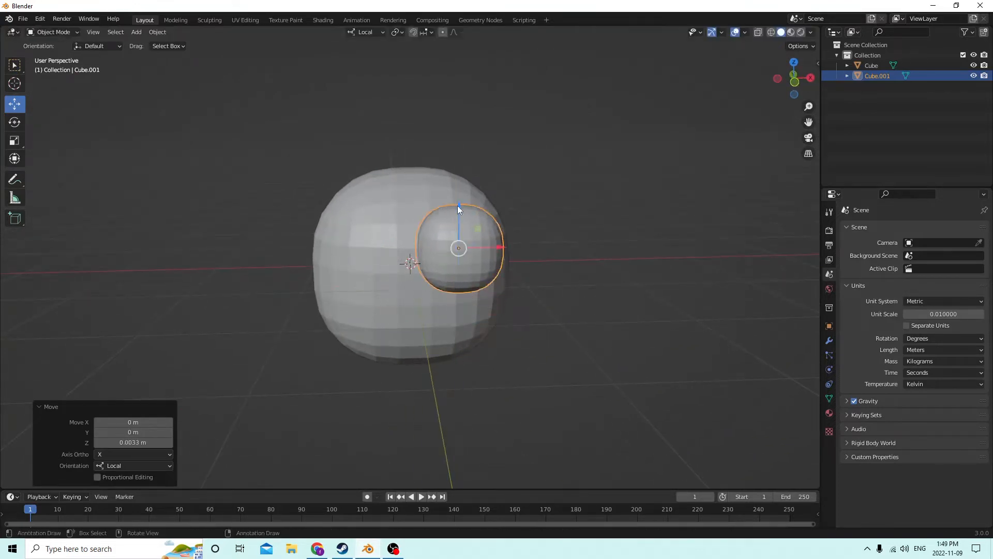
Scale the small rounded copy uniformly to about 0.836
{"action": "mouse_move", "coordinate": [457, 206]}
{"action": "middle_mouse_down"}
{"action": "mouse_move", "coordinate": [448, 186]}
{"action": "mouse_move", "coordinate": [480, 203]}
{"action": "mouse_move", "coordinate": [471, 203]}
{"action": "middle_mouse_up"}
{"action": "key", "text": "s"}
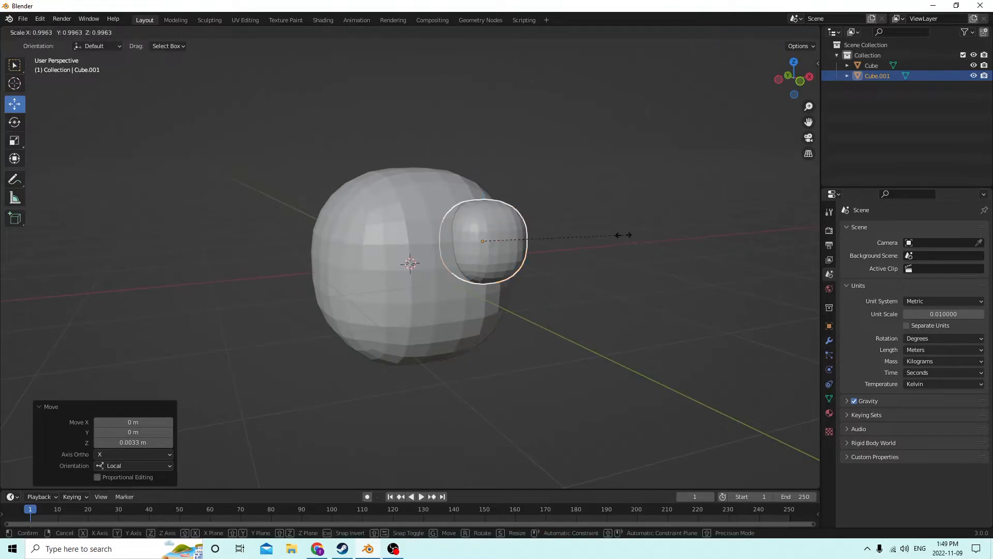
{"action": "left_click", "coordinate": [598, 232]}
{"action": "middle_click_drag", "start_coordinate": [598, 232], "coordinate": [638, 253]}
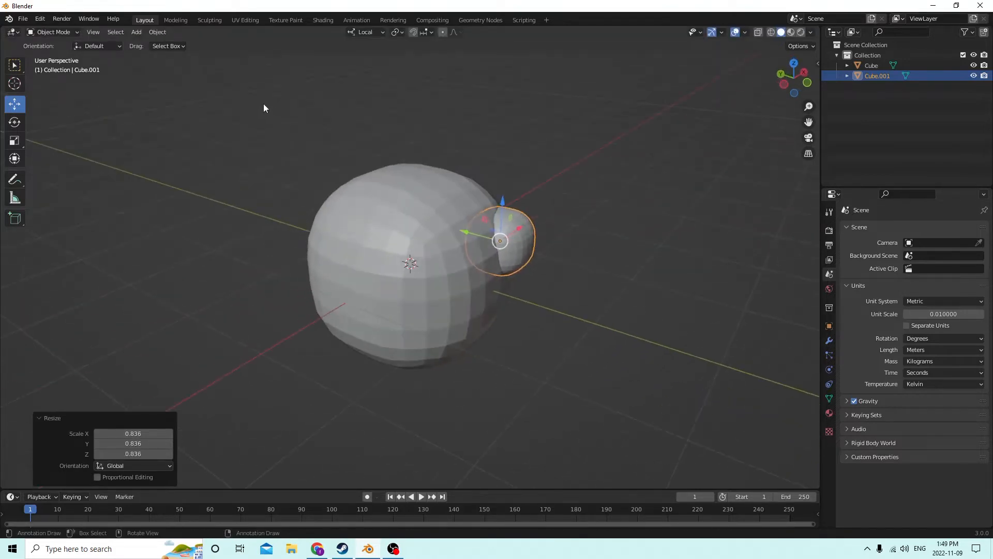
Flatten the small copy to about 0.514 along its local Y axis and shrink it uniformly to about 0.721
{"action": "left_click", "coordinate": [14, 140]}
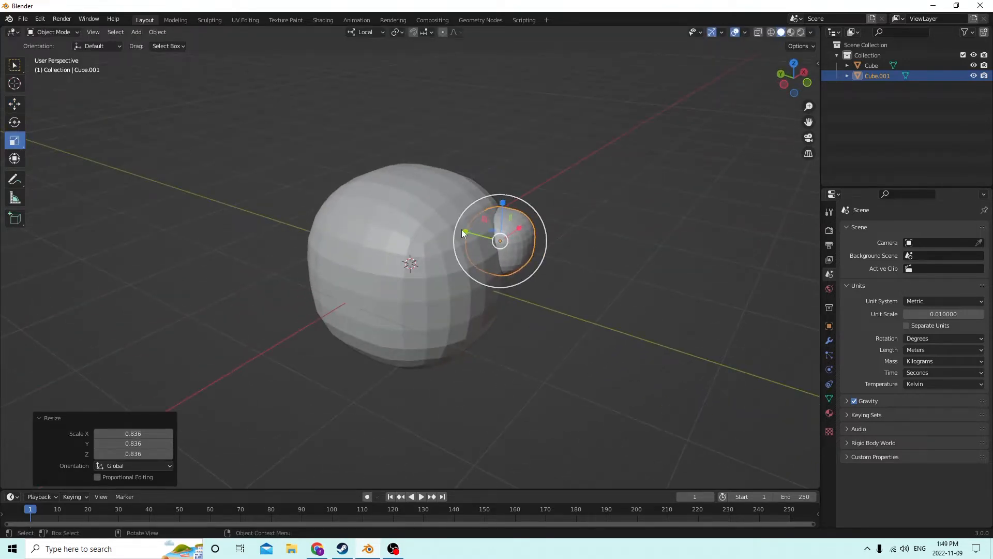
{"action": "left_click_drag", "start_coordinate": [464, 232], "coordinate": [481, 228]}
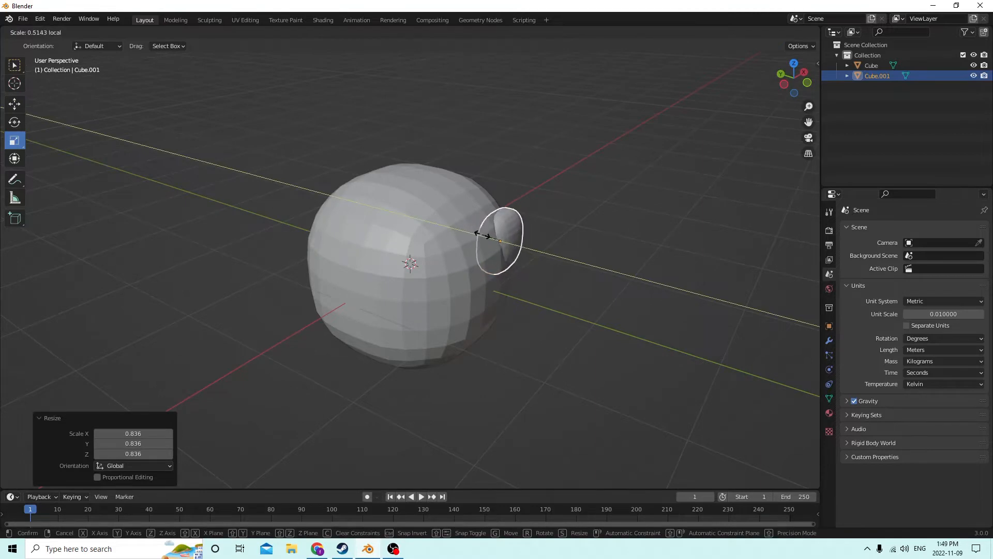
{"action": "middle_click_drag", "start_coordinate": [481, 228], "coordinate": [399, 212]}
{"action": "key", "text": "s"}
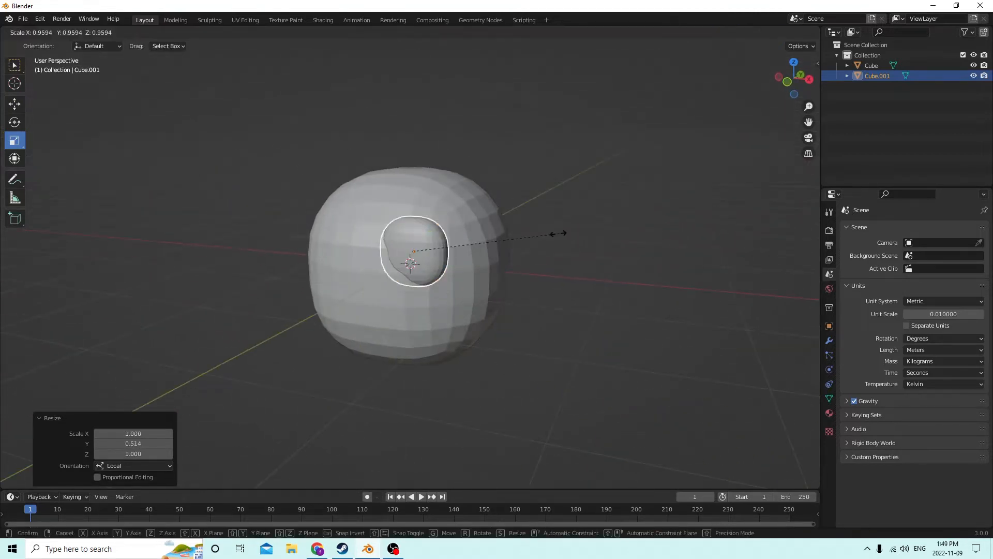
{"action": "left_click", "coordinate": [522, 235]}
{"action": "middle_click_drag", "start_coordinate": [521, 235], "coordinate": [448, 232]}
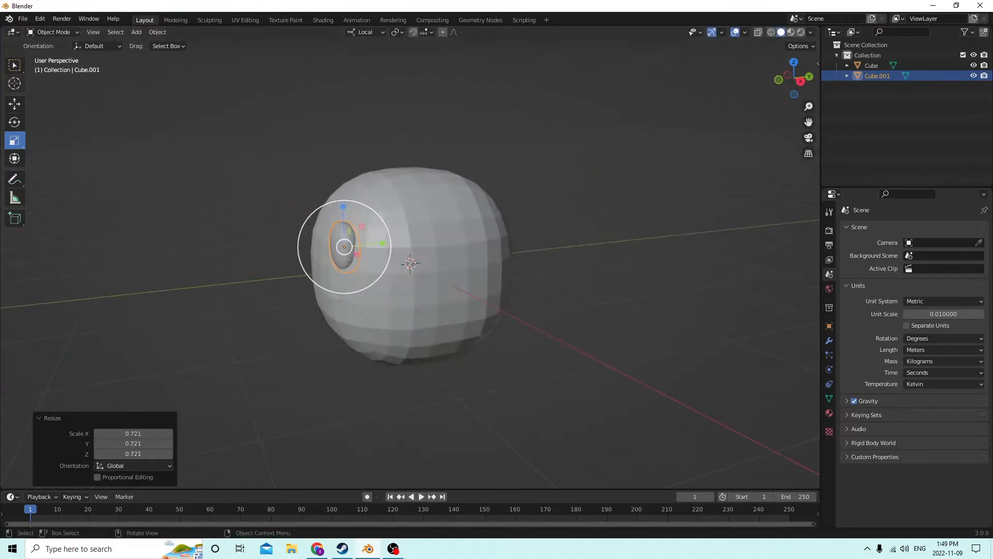
Move the small copy along its local negative Y axis by about 0.00054 m and a further 0.00166 m, out of the large shape
{"action": "left_click", "coordinate": [15, 104]}
{"action": "left_click_drag", "start_coordinate": [379, 241], "coordinate": [380, 242]}
{"action": "middle_click_drag", "start_coordinate": [380, 242], "coordinate": [406, 254]}
{"action": "left_click_drag", "start_coordinate": [394, 249], "coordinate": [389, 251]}
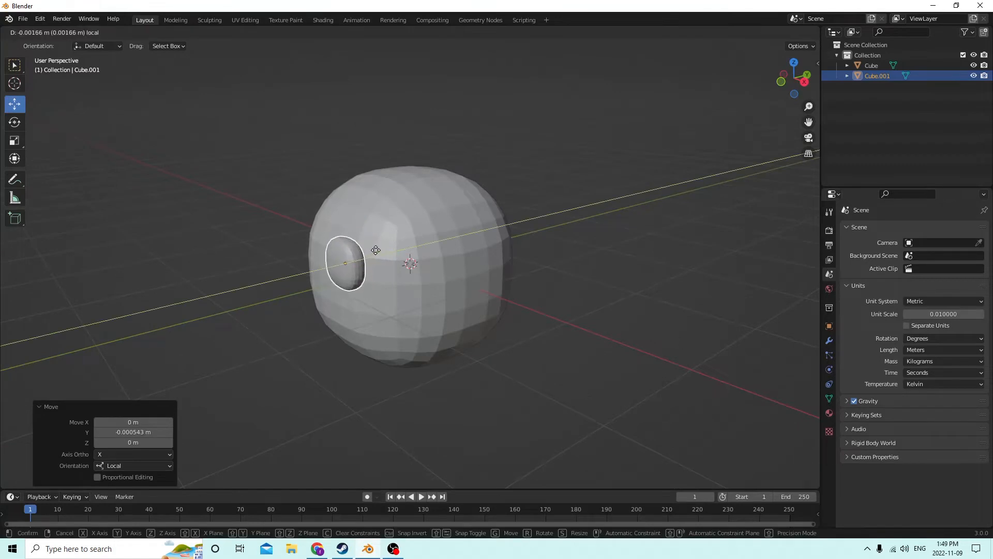
{"action": "middle_click_drag", "start_coordinate": [389, 251], "coordinate": [556, 248]}
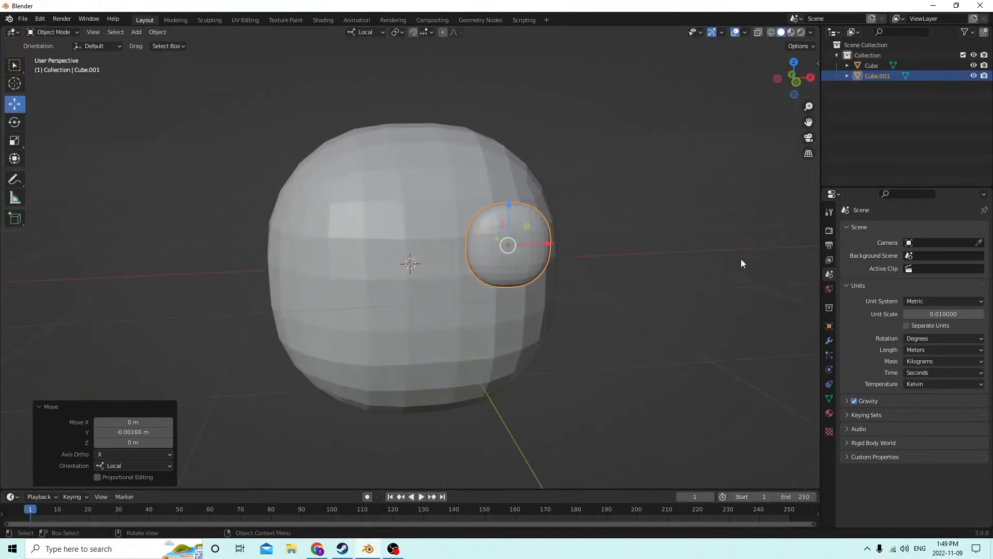
{"action": "mouse_move", "coordinate": [697, 262]}
{"action": "middle_mouse_down"}
{"action": "mouse_move", "coordinate": [690, 247]}
{"action": "mouse_move", "coordinate": [694, 259]}
{"action": "middle_mouse_up"}
Select all faces of the small copy in Edit Mode, switch the viewport to Material Preview and show the material settings
{"action": "key", "text": "Tab"}
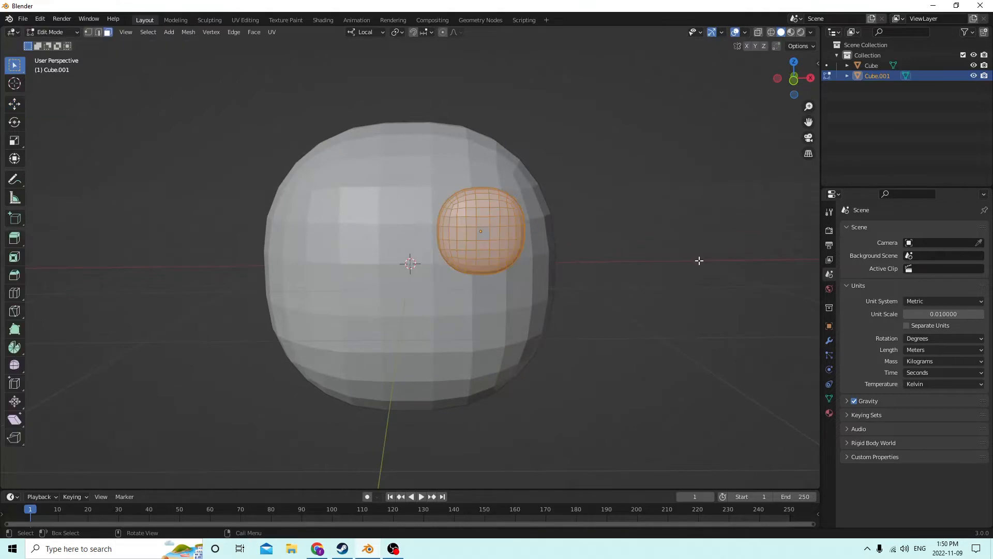
{"action": "left_click", "coordinate": [745, 288]}
{"action": "key", "text": "a"}
{"action": "left_click", "coordinate": [791, 32]}
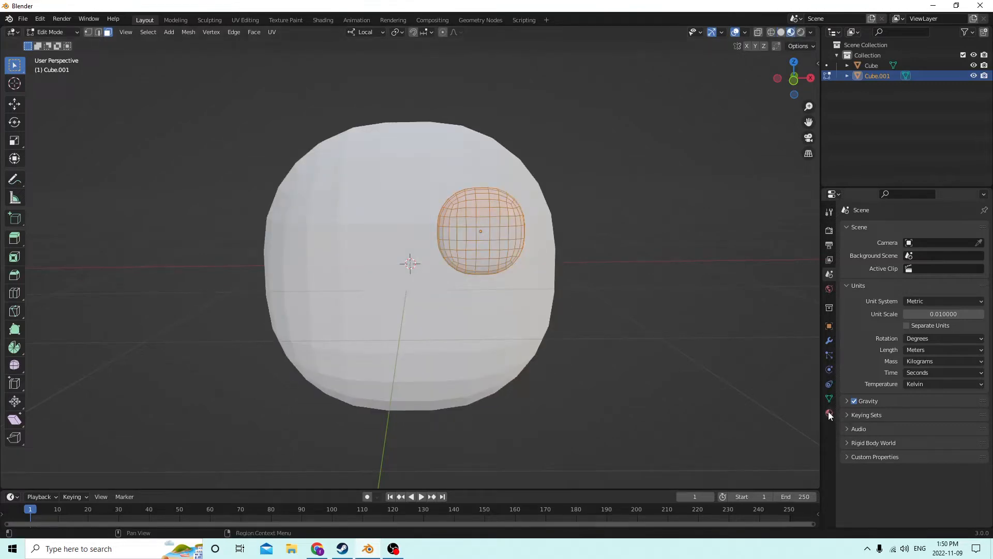
{"action": "left_click", "coordinate": [830, 413]}
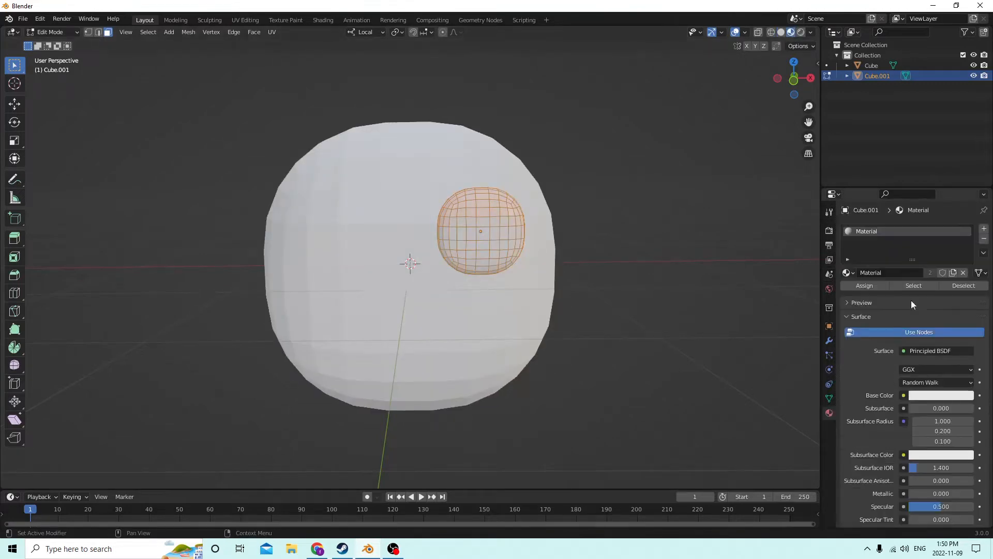
Set the material's base color to pale yellow with hue 0.165 and saturation 0.495, and return to Object Mode
{"action": "left_click", "coordinate": [935, 396]}
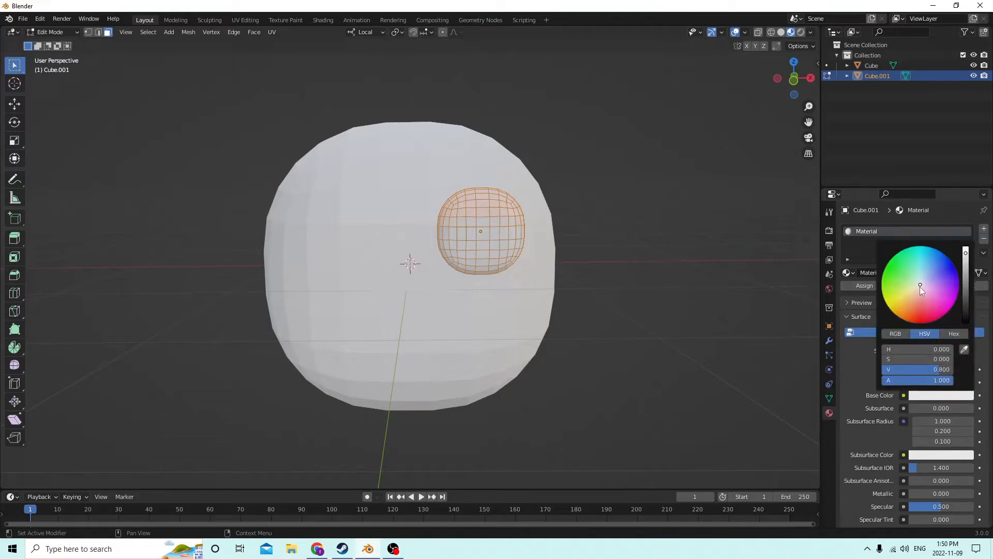
{"action": "left_click_drag", "start_coordinate": [920, 287], "coordinate": [912, 288]}
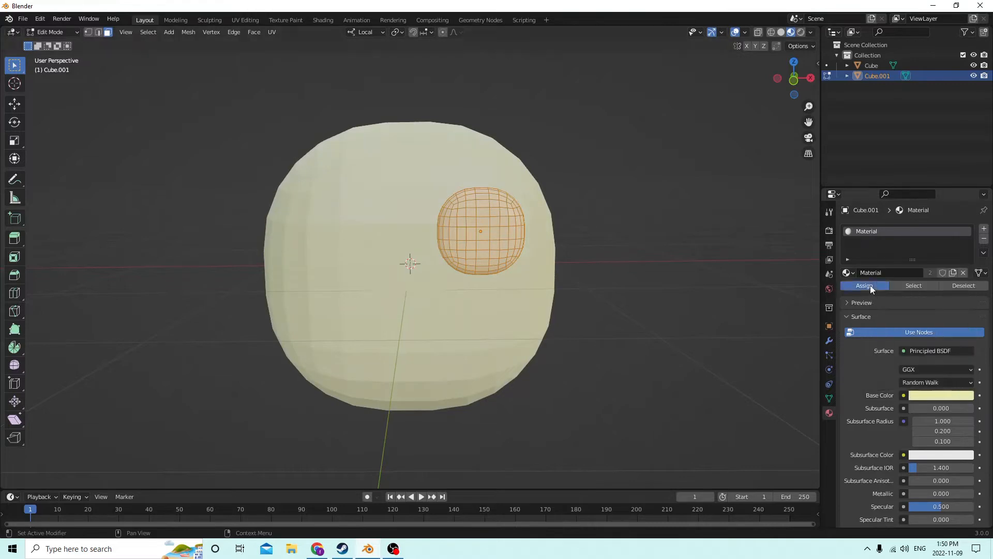
{"action": "middle_click_drag", "start_coordinate": [700, 277], "coordinate": [679, 286]}
{"action": "key", "text": "Tab"}
{"action": "left_click_drag", "start_coordinate": [470, 238], "coordinate": [548, 245]}
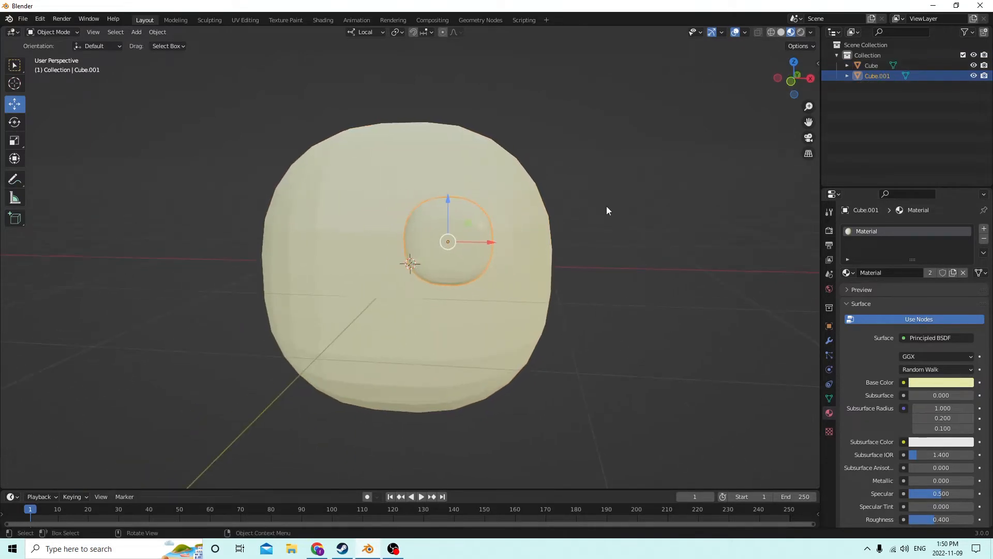
{"action": "middle_click_drag", "start_coordinate": [654, 231], "coordinate": [668, 222]}
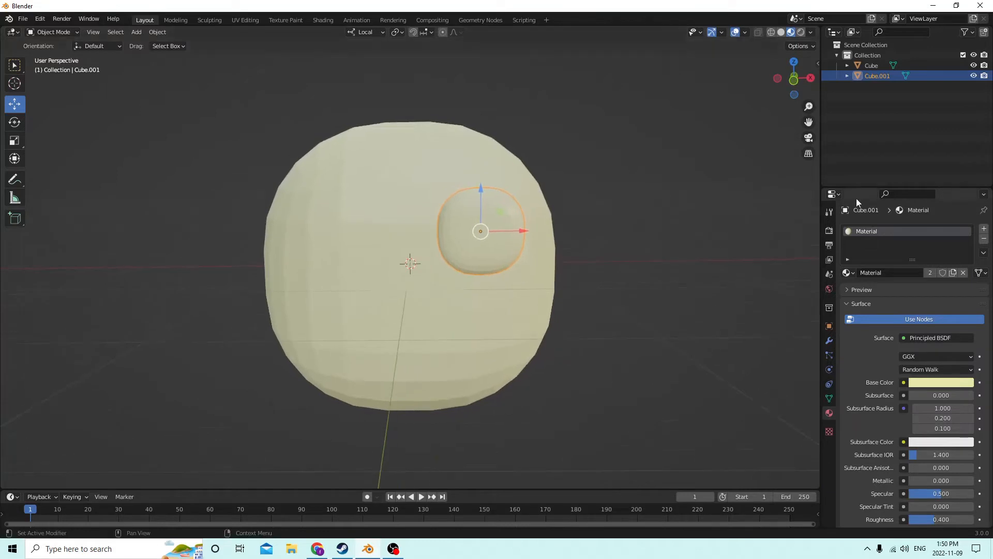
Set the material's base color to orange with hue 0.048 and saturation 0.994, and darken it slightly
{"action": "left_click", "coordinate": [924, 382]}
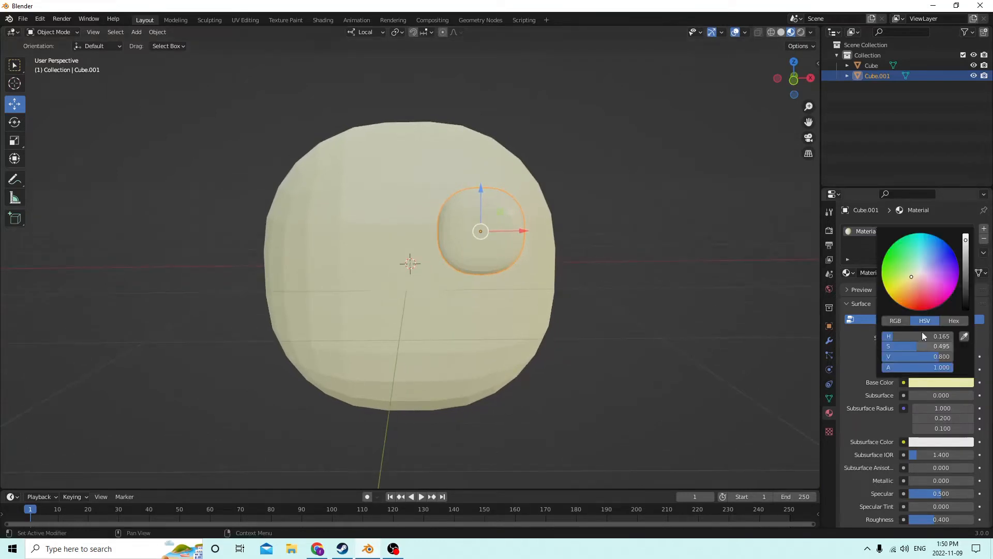
{"action": "left_click_drag", "start_coordinate": [911, 278], "coordinate": [919, 304]}
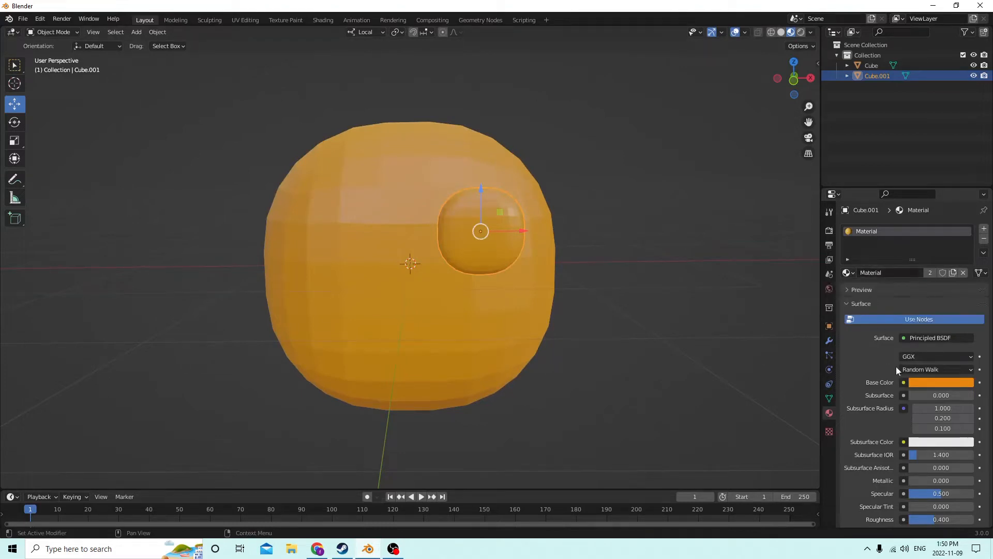
{"action": "left_click", "coordinate": [954, 384]}
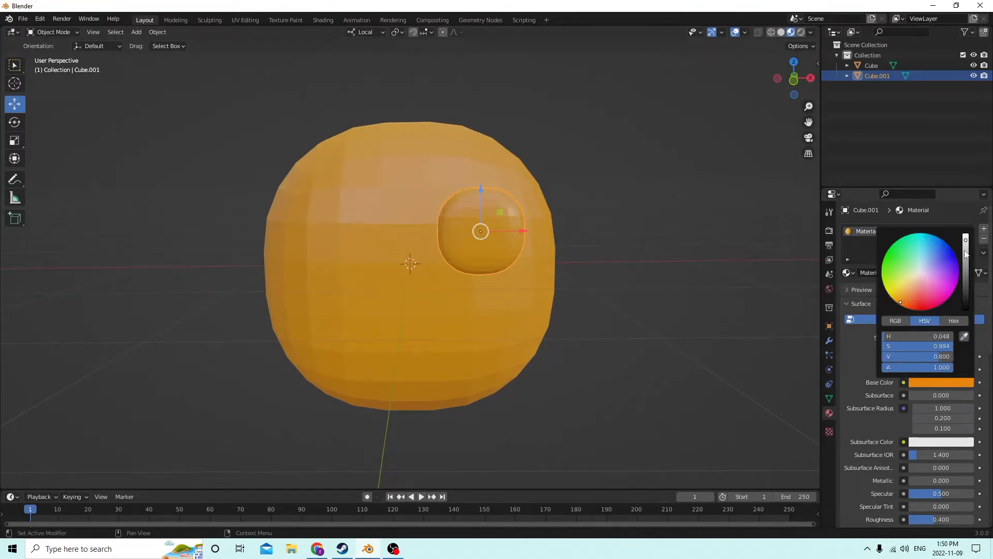
{"action": "left_click_drag", "start_coordinate": [966, 242], "coordinate": [965, 252]}
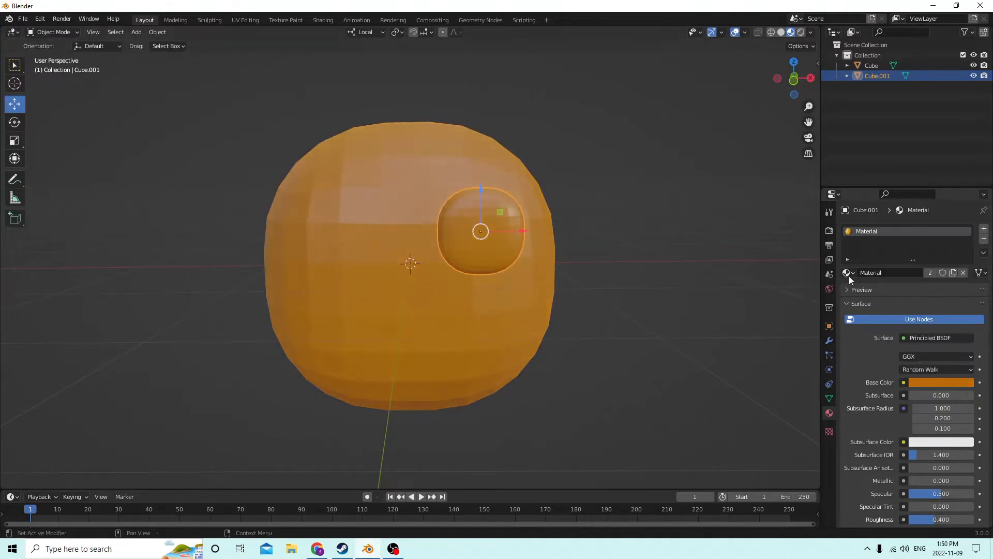
{"action": "key", "text": "Tab"}
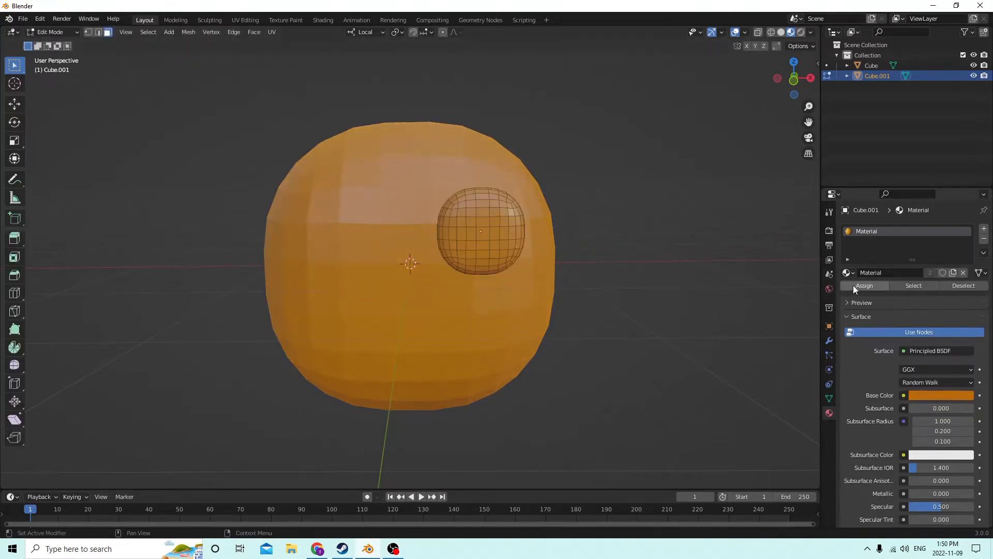
{"action": "middle_click_drag", "start_coordinate": [776, 269], "coordinate": [633, 264]}
{"action": "key", "text": "Tab"}
{"action": "left_click", "coordinate": [647, 274]}
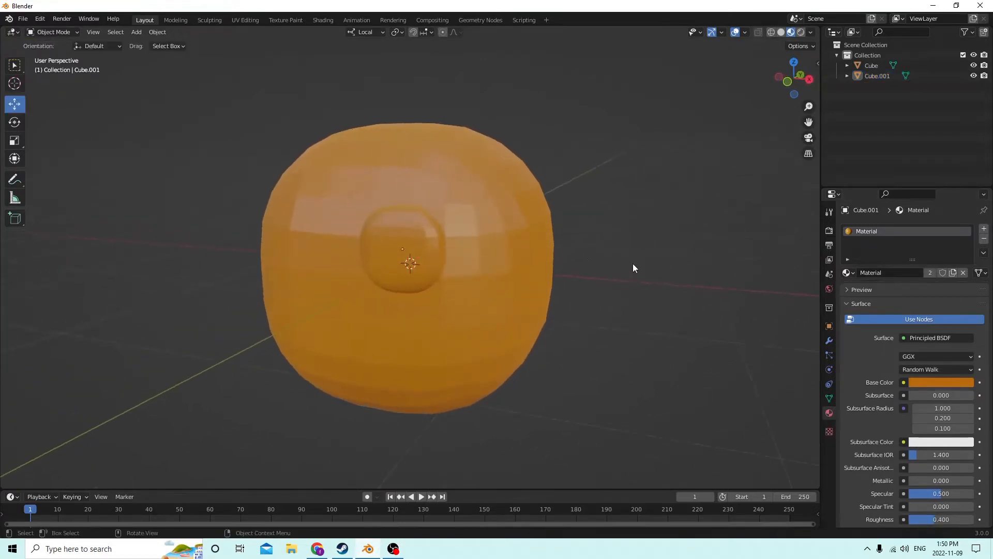
Select the small copy, enter Edit Mode and add a second, empty material slot to it
{"action": "left_click", "coordinate": [418, 227]}
{"action": "middle_click_drag", "start_coordinate": [418, 227], "coordinate": [556, 235]}
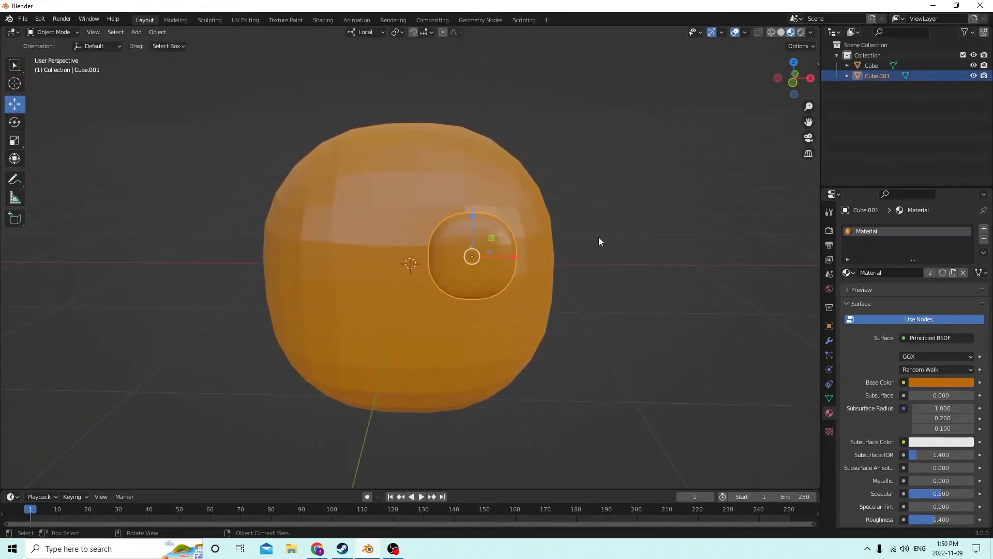
{"action": "key", "text": "Tab"}
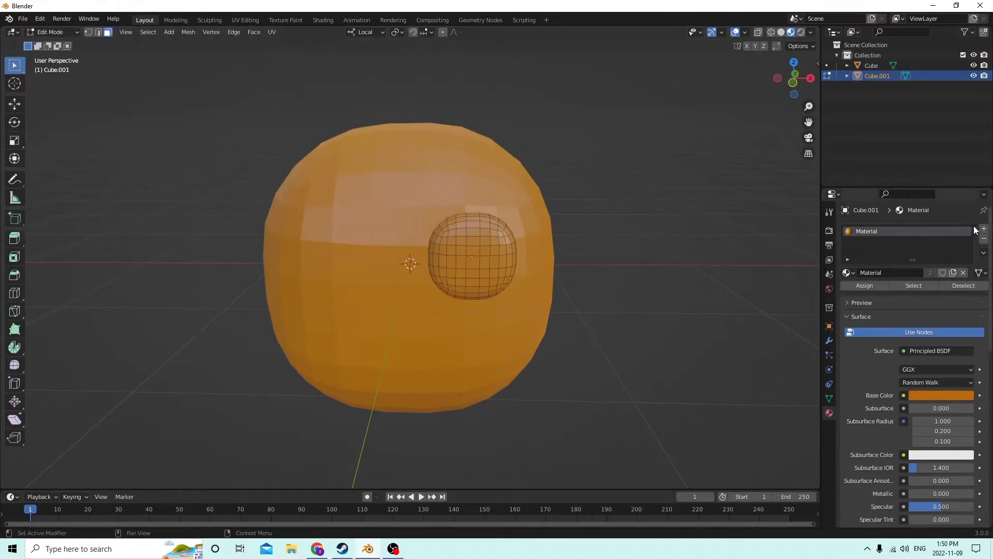
{"action": "left_click", "coordinate": [983, 228]}
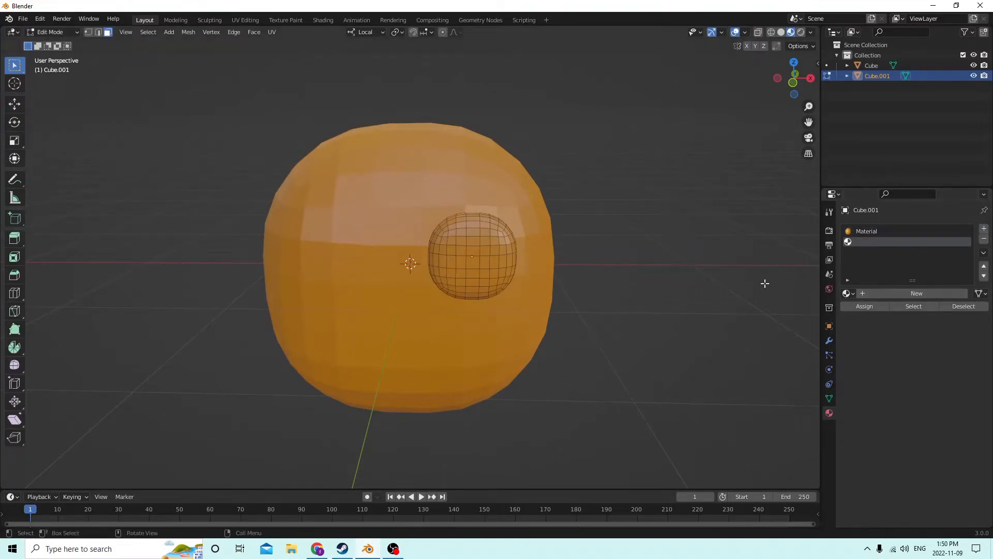
{"action": "middle_click_drag", "start_coordinate": [677, 260], "coordinate": [664, 260]}
{"action": "key", "text": "l"}
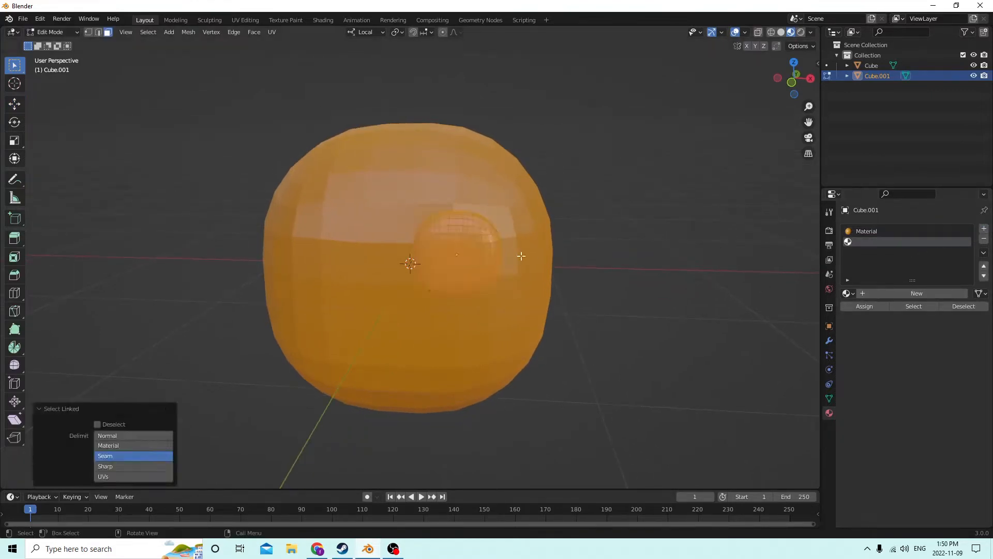
{"action": "middle_click_drag", "start_coordinate": [523, 257], "coordinate": [807, 262]}
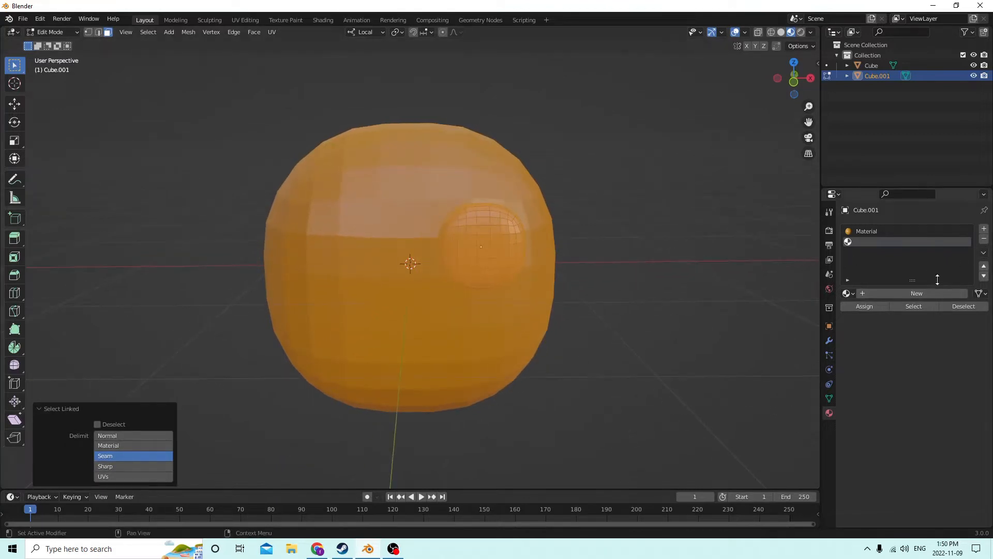
{"action": "left_click", "coordinate": [677, 264]}
Select the horizontal band of faces all the way around the middle of the small copy
{"action": "scroll", "coordinate": [656, 246], "scroll_direction": "up", "scroll_amount": 1}
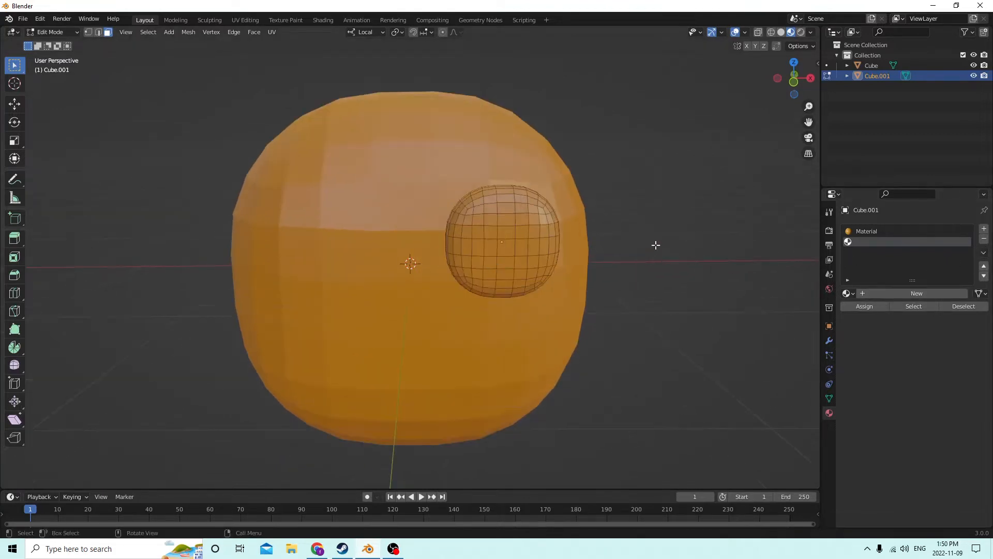
{"action": "middle_click_drag", "start_coordinate": [656, 244], "coordinate": [515, 221]}
{"action": "scroll", "coordinate": [500, 220], "scroll_direction": "up", "scroll_amount": 1}
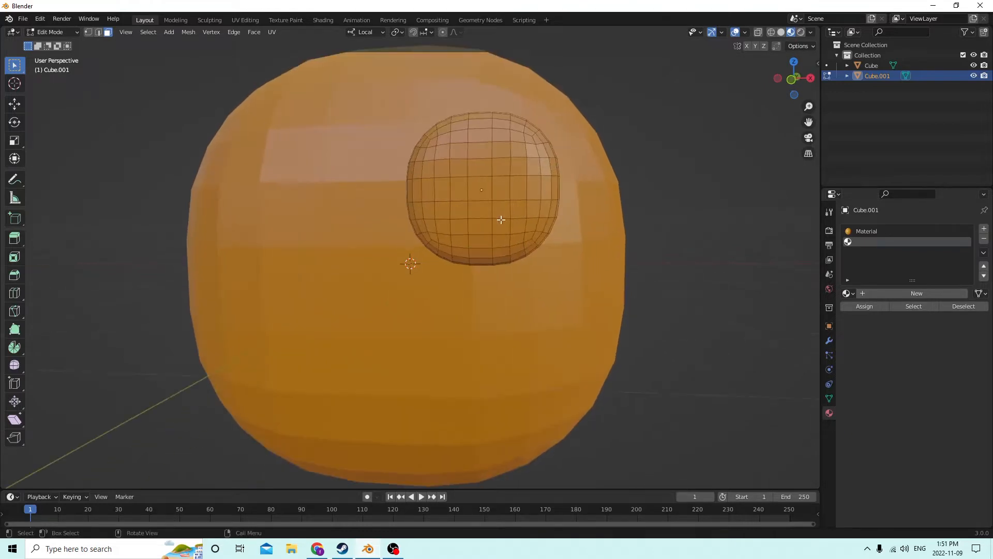
{"action": "left_click", "coordinate": [556, 184]}
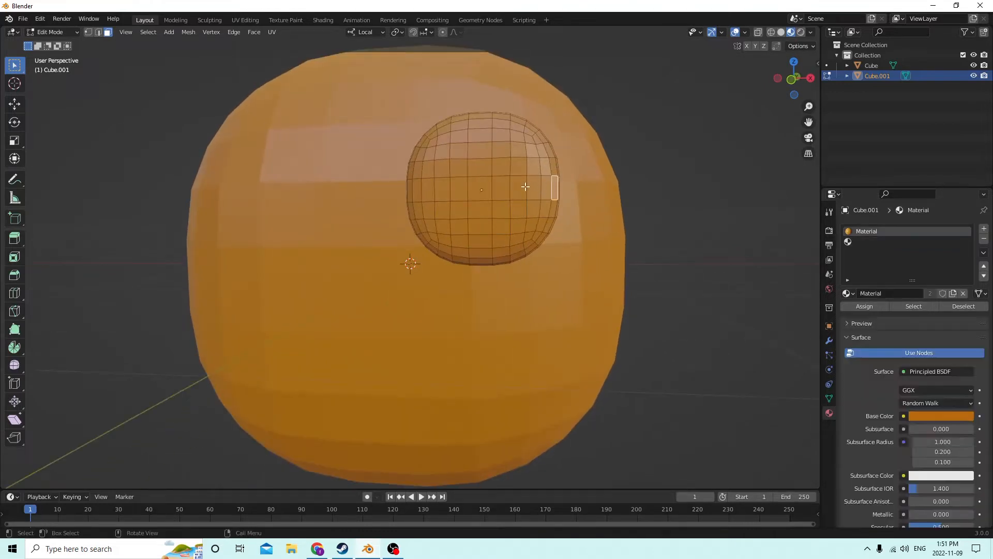
{"action": "left_click", "coordinate": [416, 192], "text": "ctrl"}
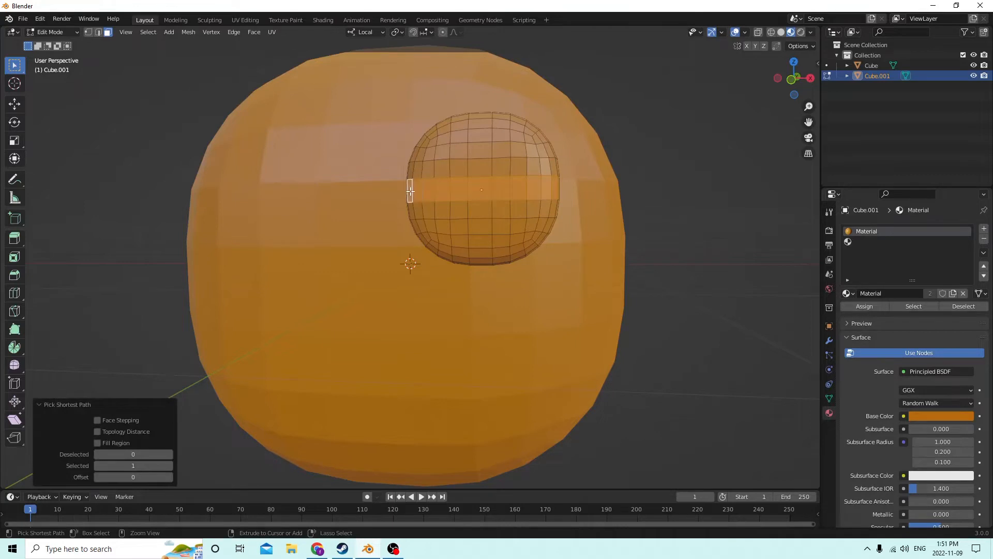
{"action": "middle_click_drag", "start_coordinate": [410, 192], "coordinate": [706, 222]}
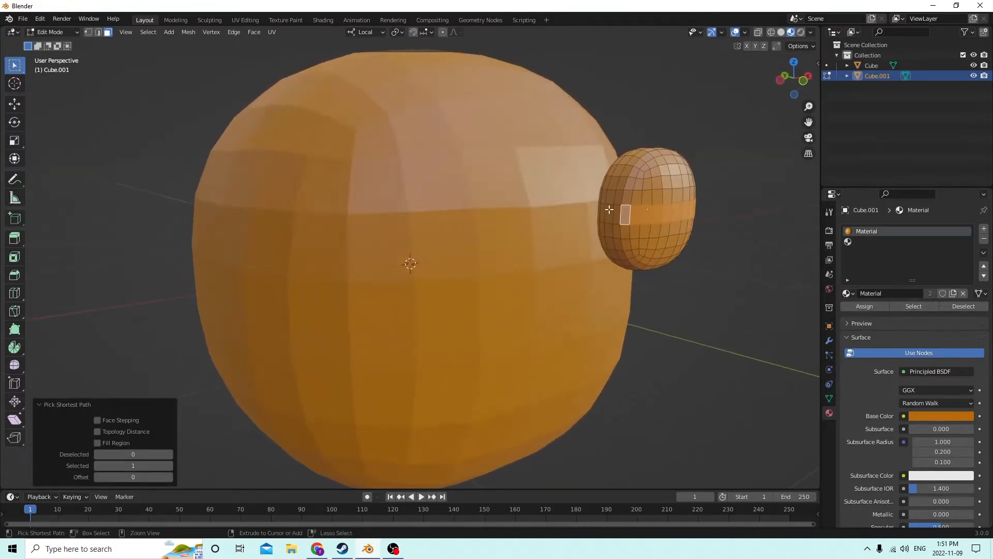
{"action": "middle_click_drag", "start_coordinate": [603, 209], "coordinate": [163, 205]}
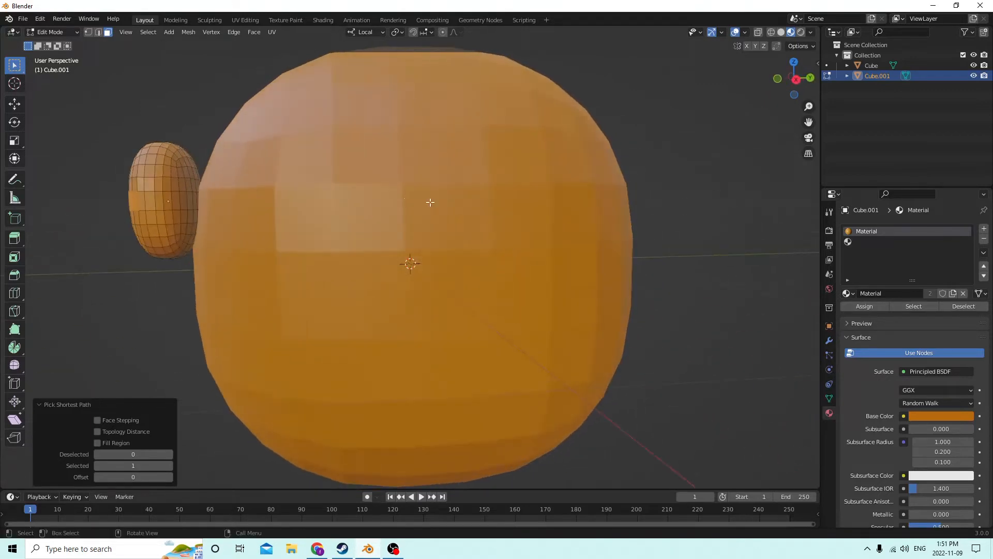
{"action": "left_click", "coordinate": [192, 199], "text": "ctrl"}
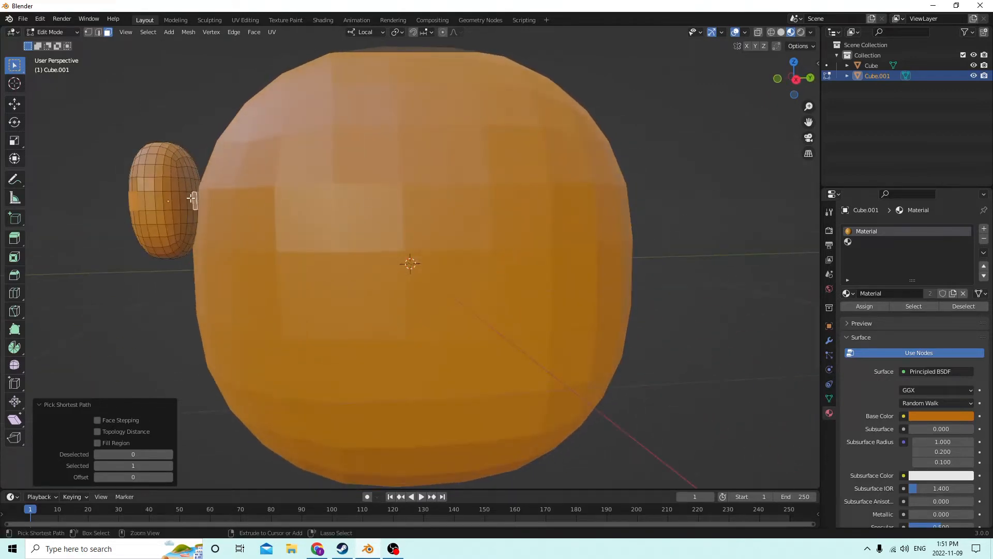
{"action": "left_click", "coordinate": [141, 200], "text": "ctrl"}
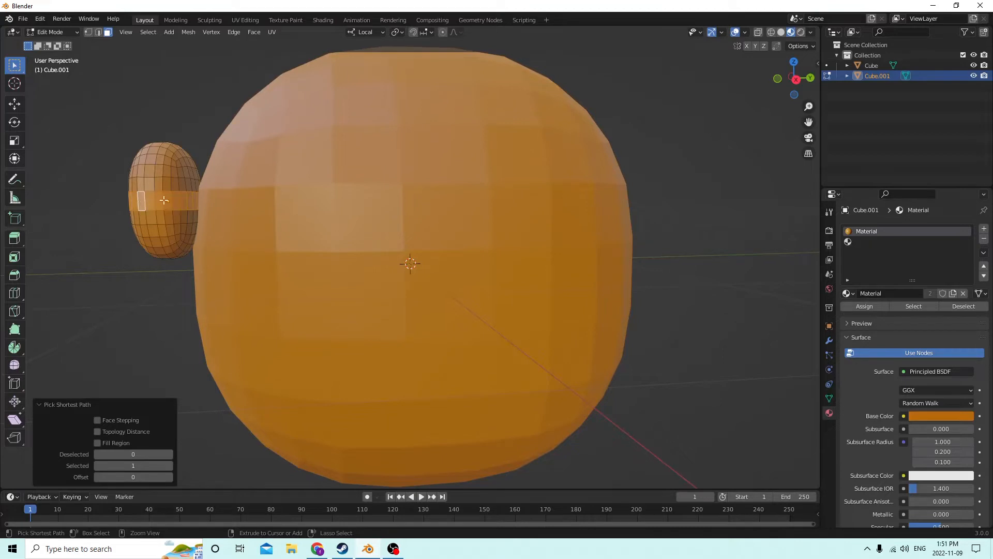
{"action": "middle_click_drag", "start_coordinate": [140, 200], "coordinate": [425, 214]}
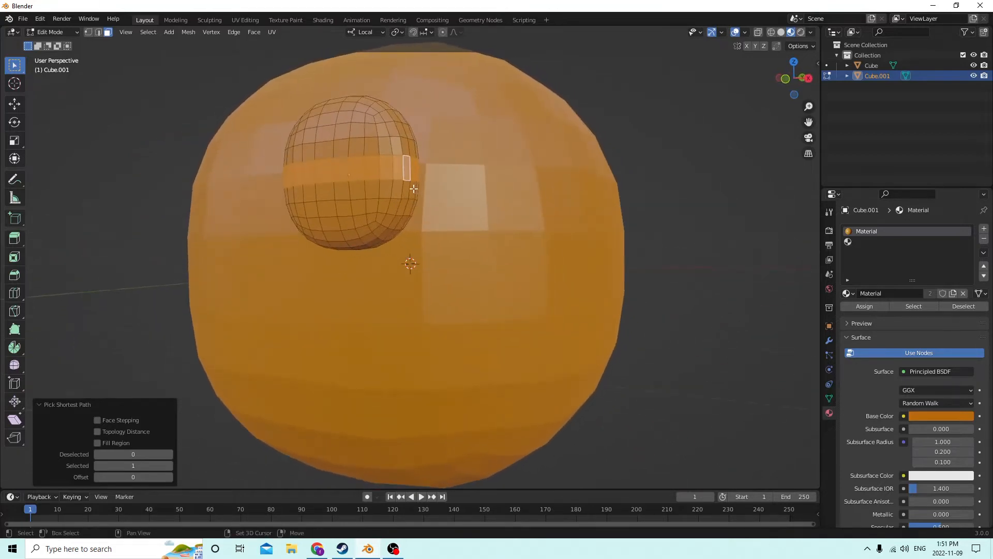
Add the lower-half faces on the front and one side of the small copy to the face selection
{"action": "left_click_drag", "start_coordinate": [412, 190], "coordinate": [316, 233], "text": "shift"}
{"action": "middle_click_drag", "start_coordinate": [316, 232], "coordinate": [563, 193]}
{"action": "left_click_drag", "start_coordinate": [568, 193], "coordinate": [517, 238], "text": "shift"}
{"action": "left_click_drag", "start_coordinate": [516, 238], "coordinate": [516, 239]}
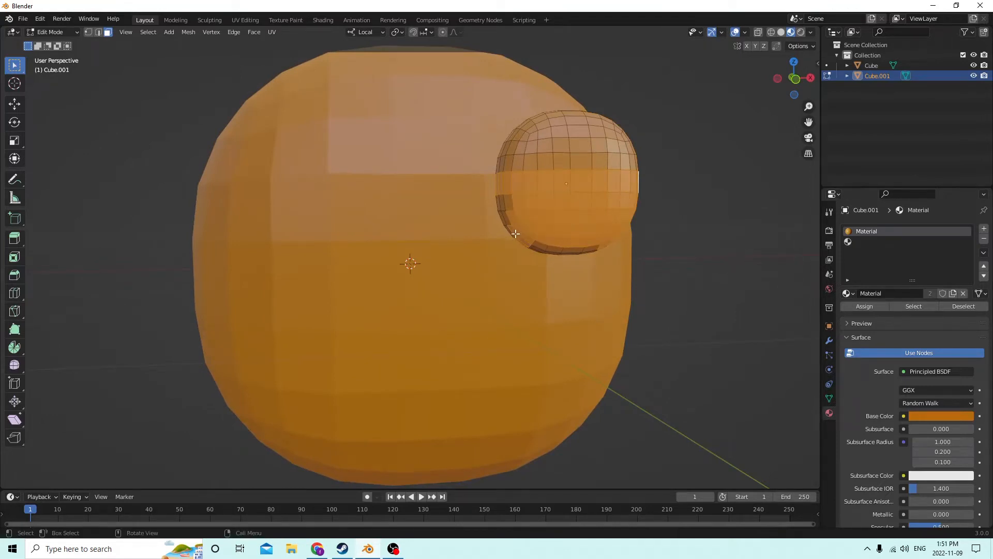
{"action": "middle_click_drag", "start_coordinate": [524, 222], "coordinate": [645, 207]}
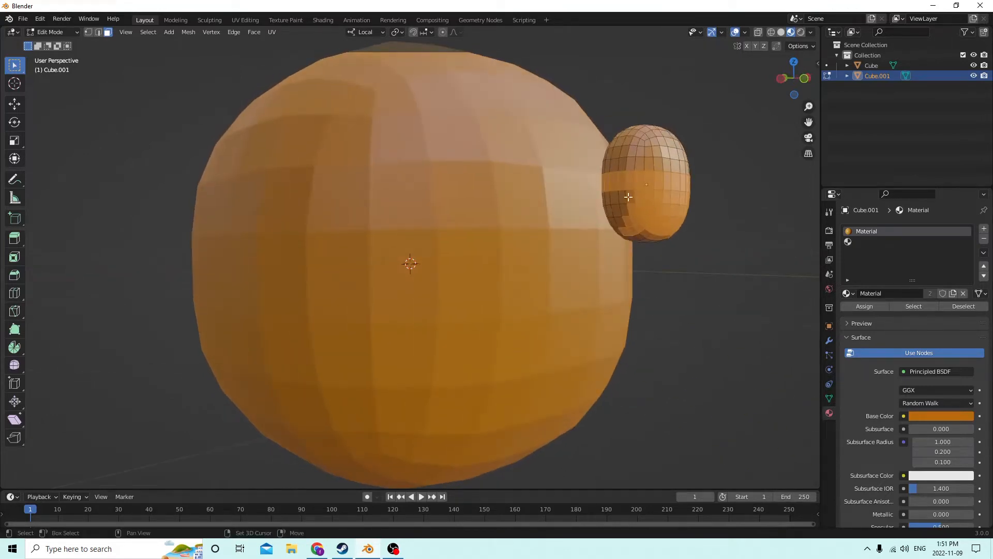
{"action": "left_click", "coordinate": [604, 198], "text": "ctrl"}
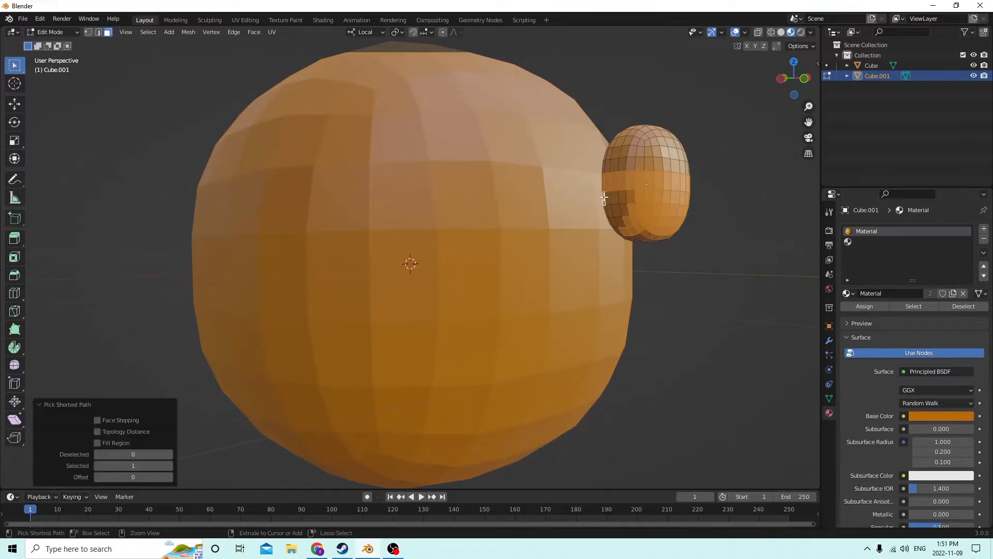
{"action": "left_click", "coordinate": [630, 197], "text": "ctrl"}
{"action": "left_click", "coordinate": [606, 211], "text": "ctrl"}
Extend the face selection across the small copy's underside and other side, undoing the last pick
{"action": "middle_click_drag", "start_coordinate": [628, 227], "coordinate": [489, 105]}
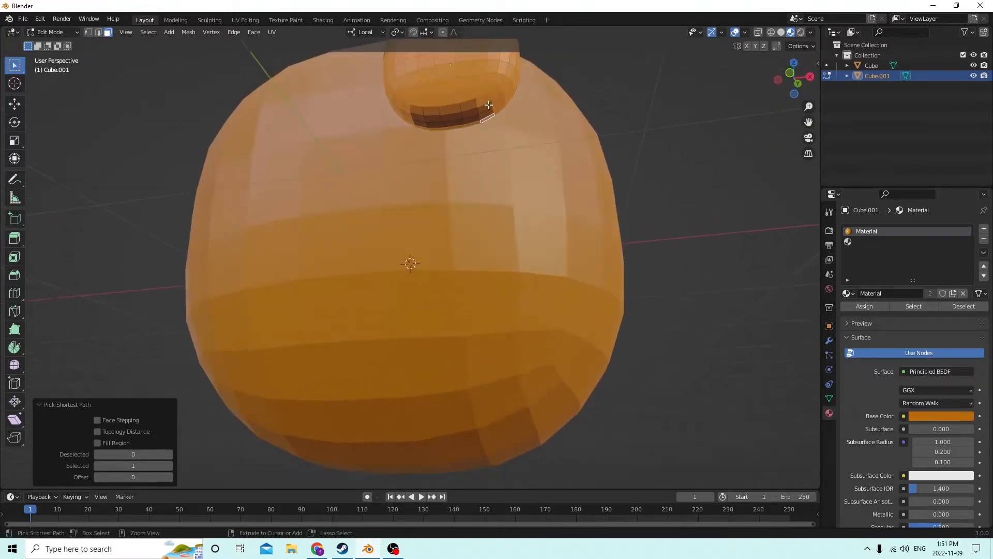
{"action": "left_click", "coordinate": [418, 117]}
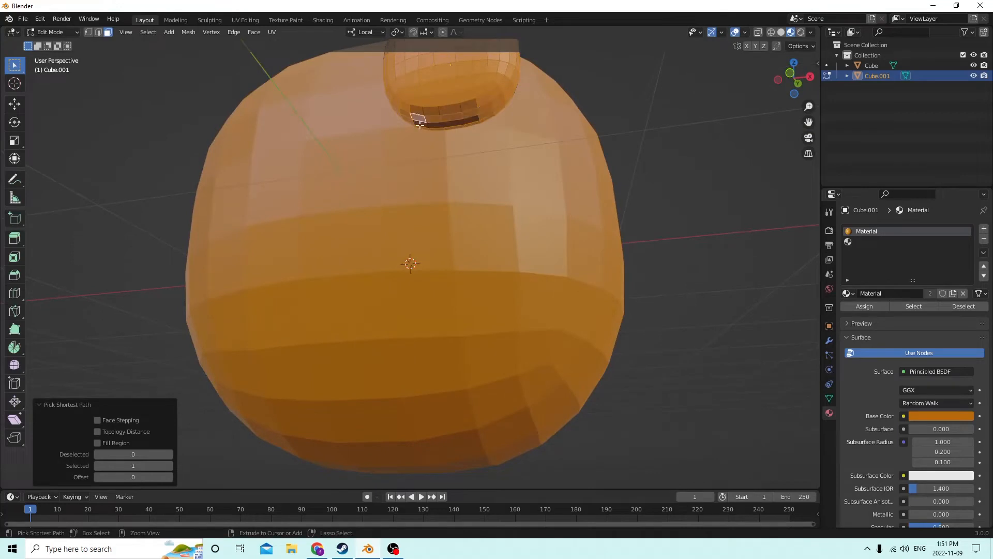
{"action": "middle_click_drag", "start_coordinate": [469, 118], "coordinate": [353, 144]}
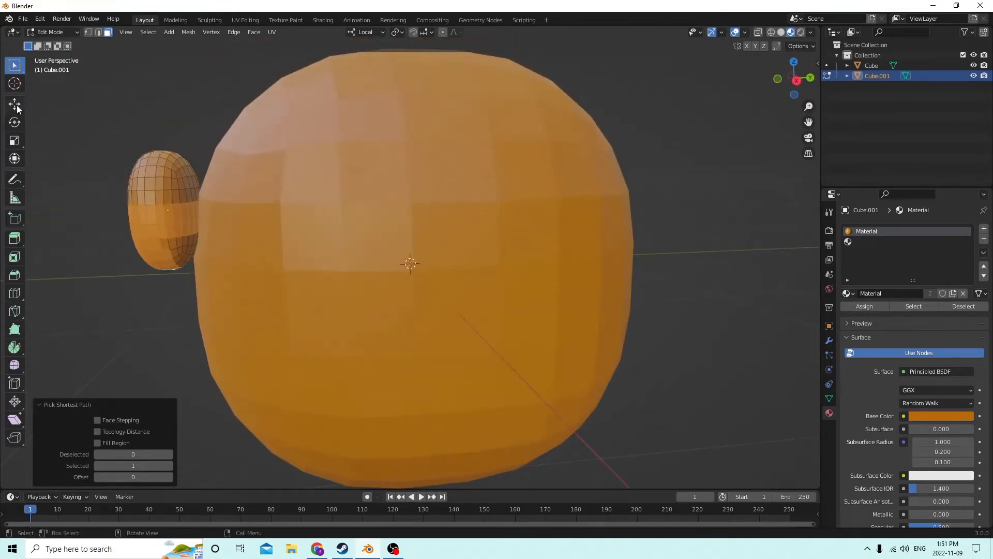
{"action": "middle_click_drag", "start_coordinate": [184, 183], "coordinate": [195, 176]}
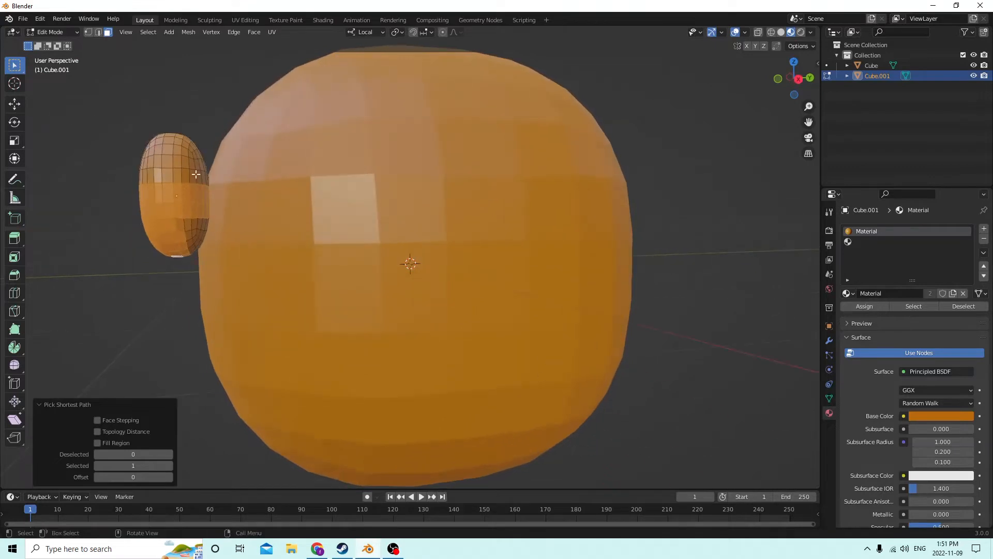
{"action": "left_click", "coordinate": [180, 224]}
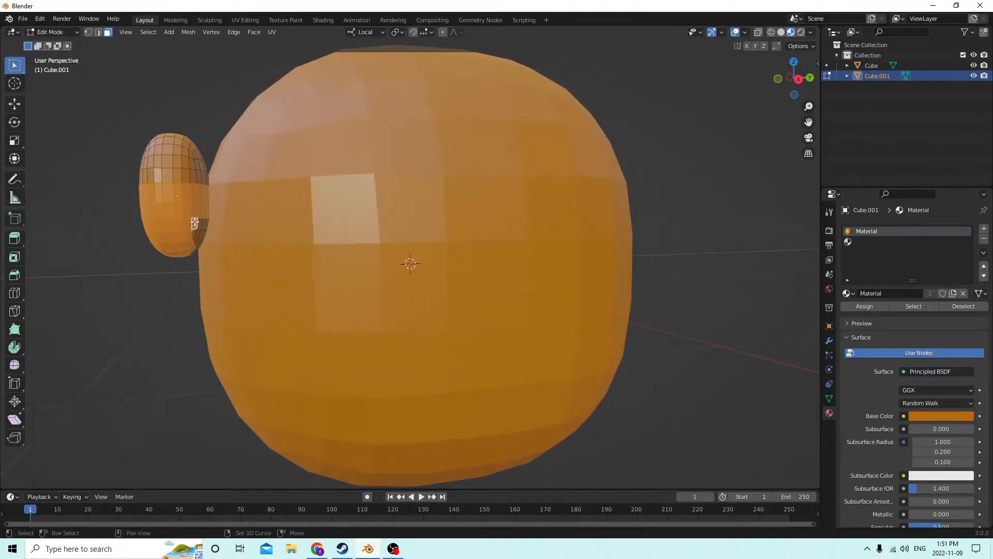
{"action": "middle_click_drag", "start_coordinate": [194, 223], "coordinate": [194, 152]}
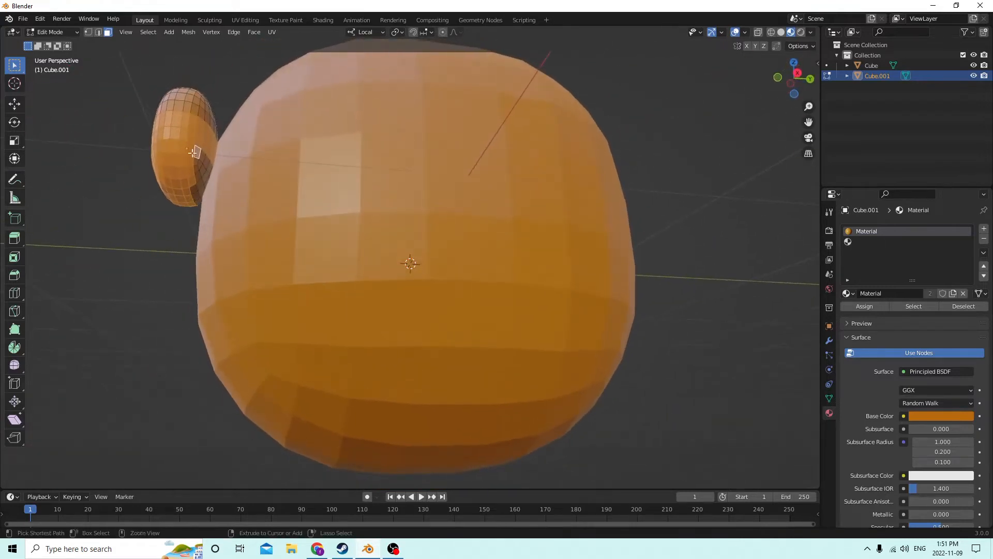
{"action": "left_click", "coordinate": [198, 196], "text": "ctrl"}
{"action": "middle_click_drag", "start_coordinate": [211, 176], "coordinate": [186, 196]}
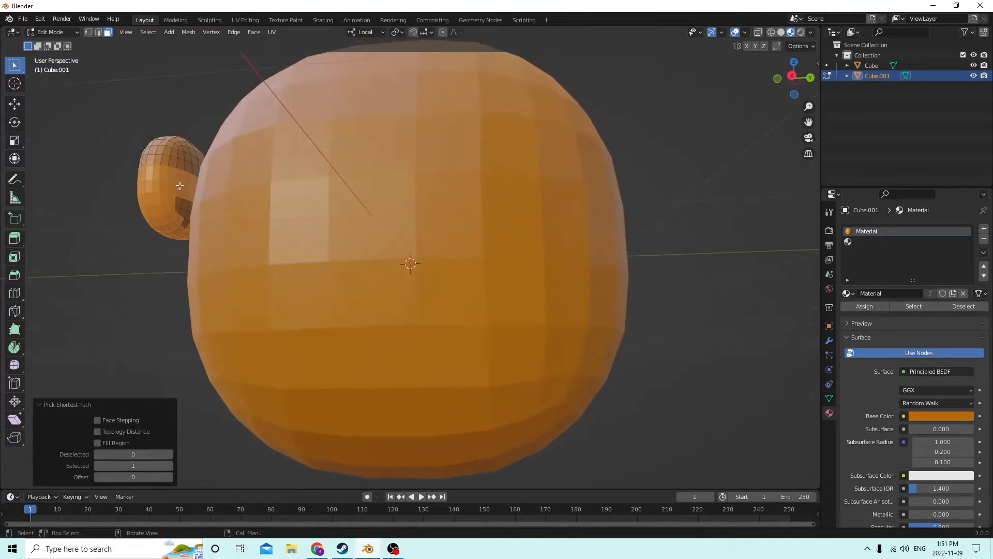
{"action": "key", "text": "ctrl+z"}
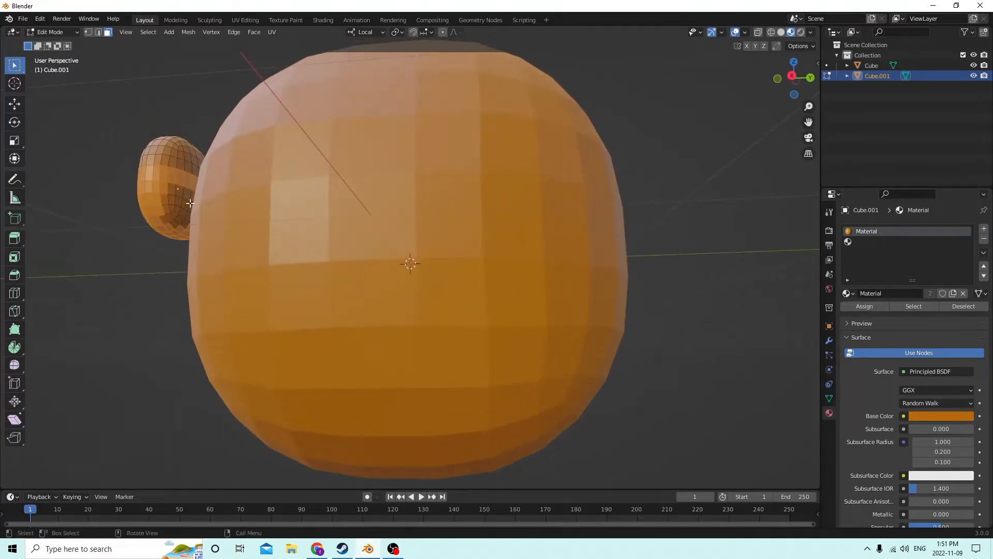
Box-select the remaining lower faces on the side of the small copy near the large shape, adding them to the selection
{"action": "left_click_drag", "start_coordinate": [222, 191], "coordinate": [165, 221]}
{"action": "middle_click_drag", "start_coordinate": [213, 198], "coordinate": [222, 212], "text": "shift"}
{"action": "left_click_drag", "start_coordinate": [230, 200], "coordinate": [176, 231], "text": "shift"}
{"action": "middle_click_drag", "start_coordinate": [176, 230], "coordinate": [196, 241]}
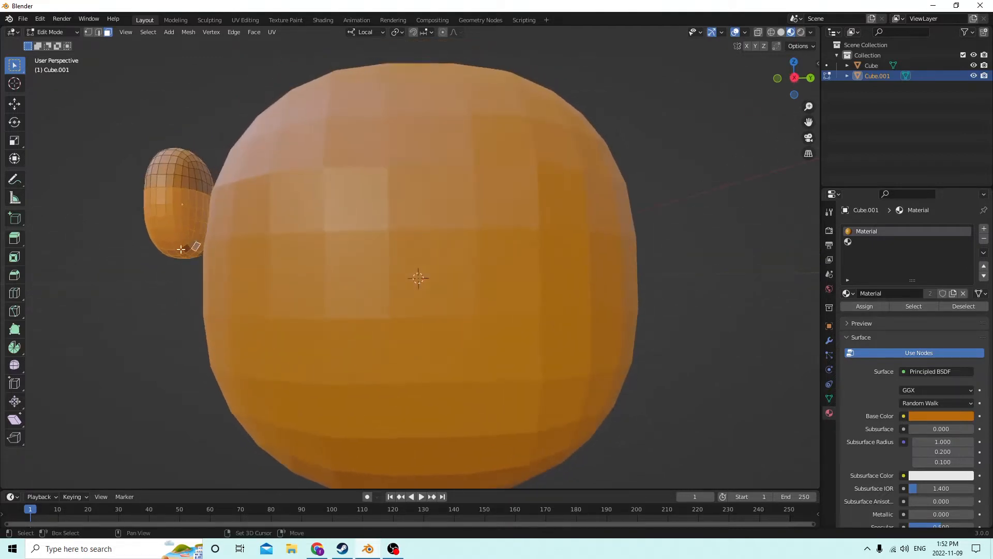
Return to Object Mode and move the small copy about 0.0028 m along its local Y axis, away from the large shape
{"action": "scroll", "coordinate": [192, 223], "scroll_direction": "down", "scroll_amount": 3}
{"action": "key", "text": "Tab"}
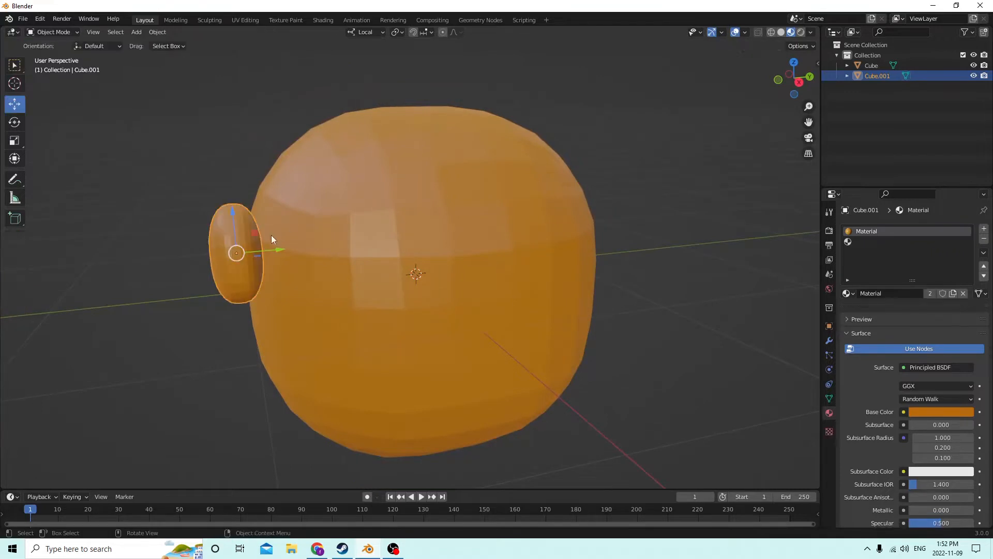
{"action": "left_click_drag", "start_coordinate": [284, 254], "coordinate": [211, 248]}
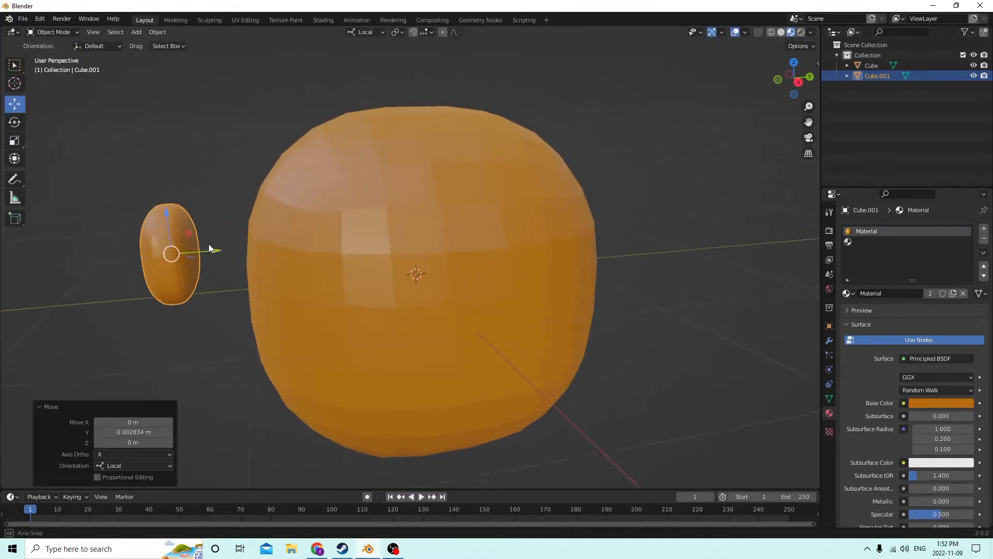
In Edit Mode, add the back faces of the small copy's lower half to the selection, completing the whole lower half
{"action": "key", "text": "Tab"}
{"action": "scroll", "coordinate": [196, 217], "scroll_direction": "up", "scroll_amount": 2}
{"action": "scroll", "coordinate": [194, 213], "scroll_direction": "up", "scroll_amount": 2}
{"action": "middle_click_drag", "start_coordinate": [192, 194], "coordinate": [699, 188]}
{"action": "left_click", "coordinate": [783, 157], "text": "shift"}
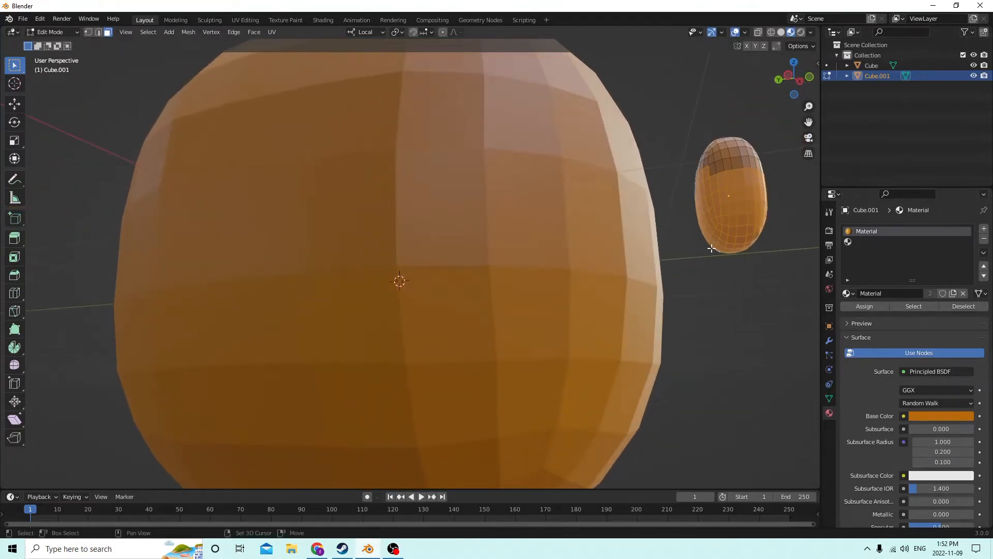
{"action": "mouse_move", "coordinate": [755, 228]}
{"action": "middle_mouse_down"}
{"action": "mouse_move", "coordinate": [725, 224]}
{"action": "mouse_move", "coordinate": [767, 254]}
{"action": "mouse_move", "coordinate": [745, 235]}
{"action": "middle_mouse_up"}
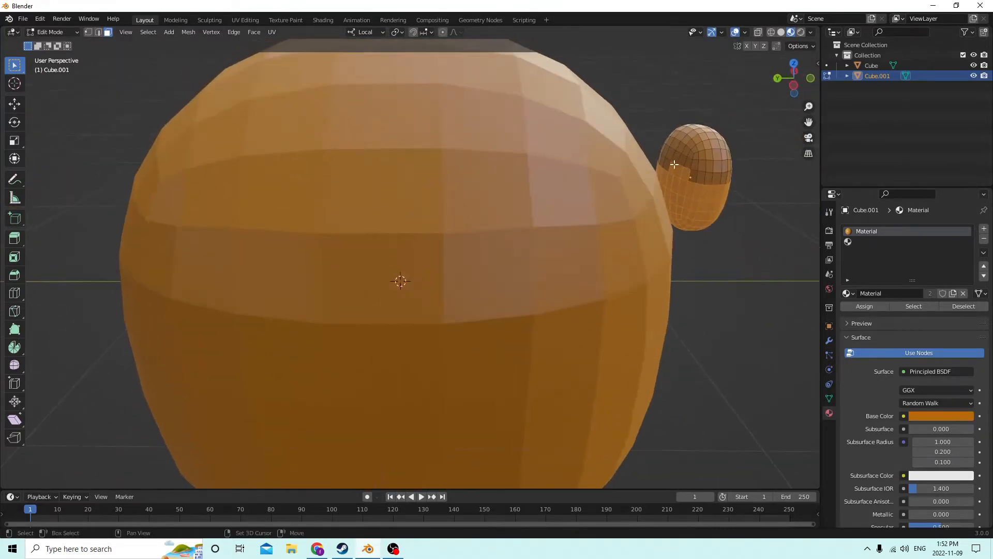
{"action": "middle_click_drag", "start_coordinate": [696, 185], "coordinate": [585, 130]}
{"action": "scroll", "coordinate": [608, 158], "scroll_direction": "down", "scroll_amount": 3}
{"action": "scroll", "coordinate": [583, 131], "scroll_direction": "up", "scroll_amount": 1}
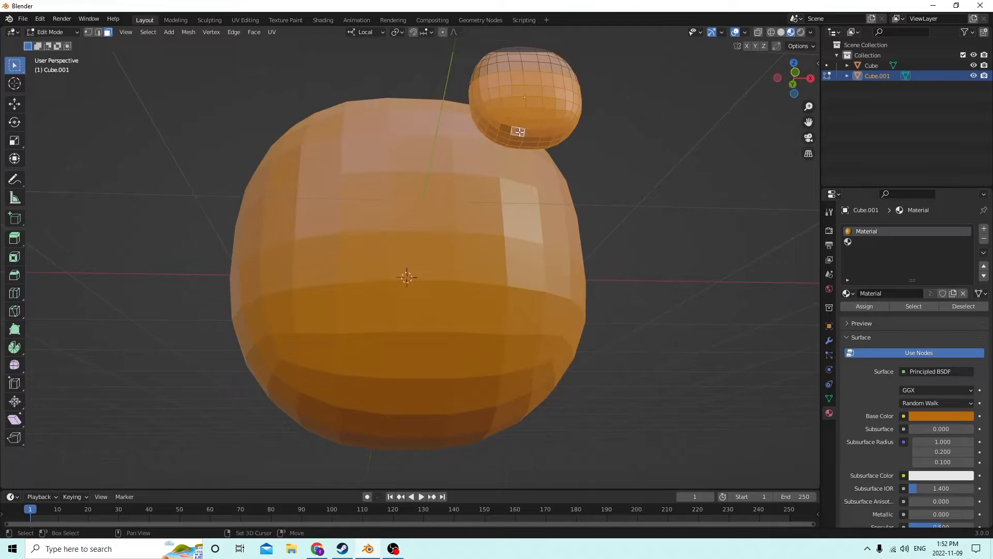
{"action": "middle_click_drag", "start_coordinate": [509, 128], "coordinate": [622, 156]}
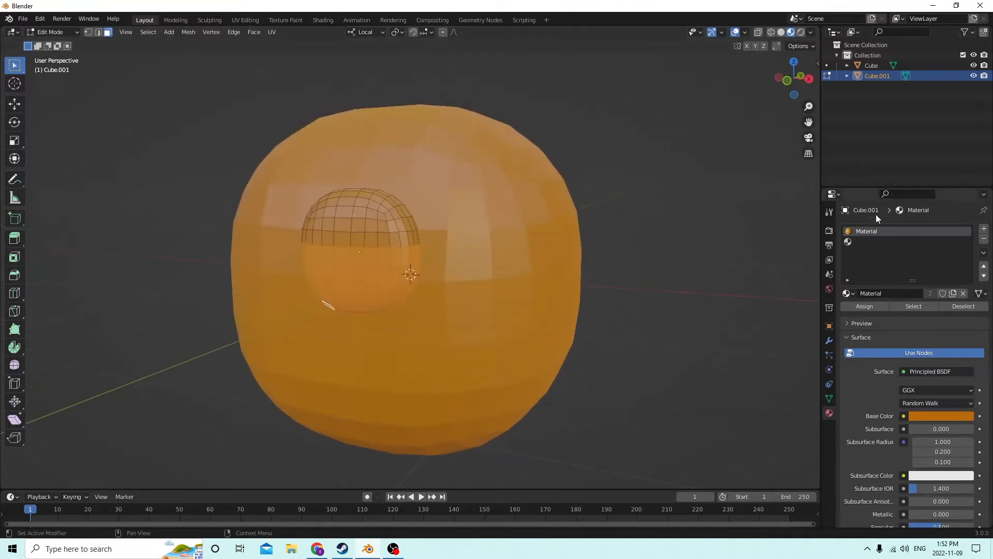
Create a pale yellow material with hue 0.122 and saturation 0.591 in the second slot and assign it to the selected lower half
{"action": "left_click", "coordinate": [872, 239]}
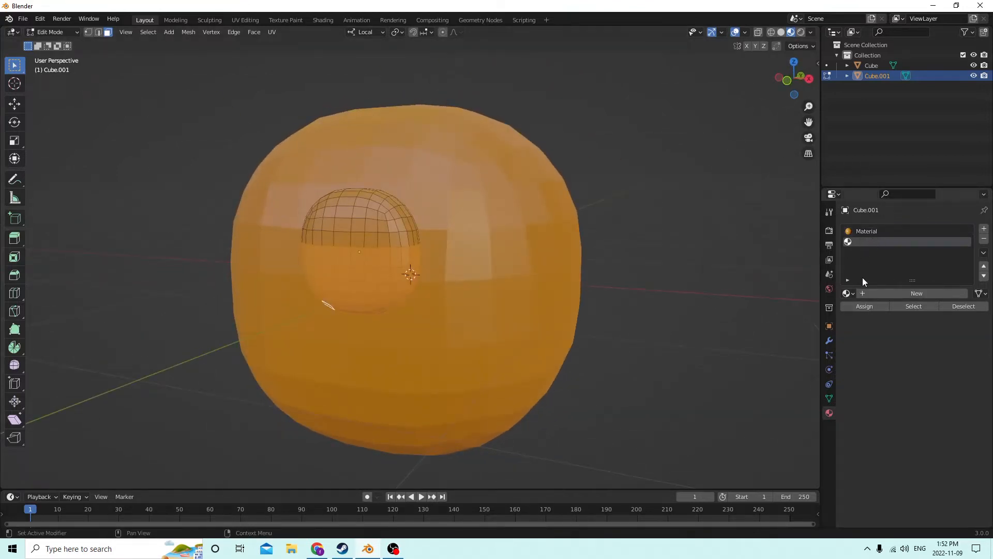
{"action": "left_click", "coordinate": [884, 292]}
{"action": "left_click", "coordinate": [927, 417]}
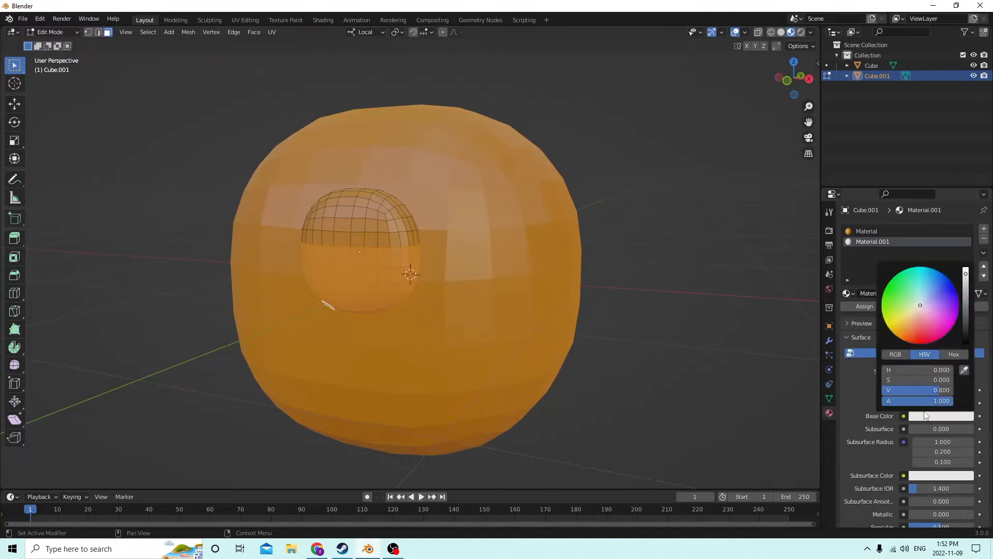
{"action": "left_click_drag", "start_coordinate": [920, 307], "coordinate": [910, 313]}
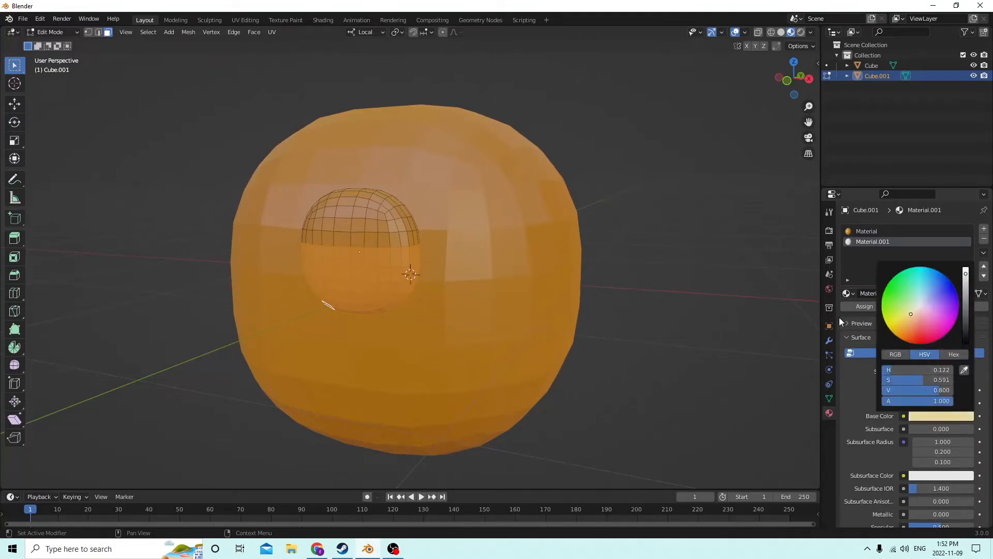
{"action": "left_click", "coordinate": [869, 307]}
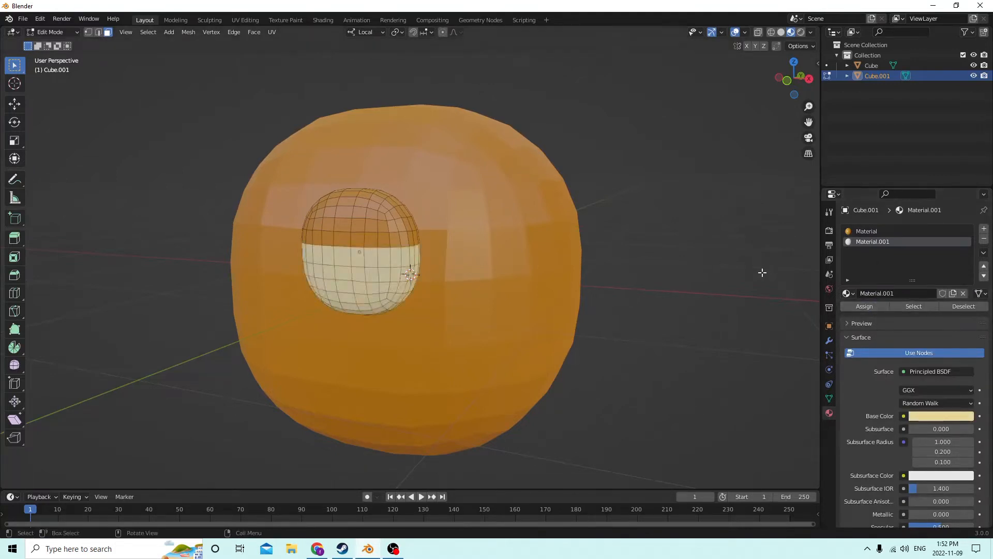
Add a third material slot with a new material and darken its base color to near black
{"action": "middle_click_drag", "start_coordinate": [762, 272], "coordinate": [767, 268]}
{"action": "middle_click_drag", "start_coordinate": [358, 266], "coordinate": [683, 273]}
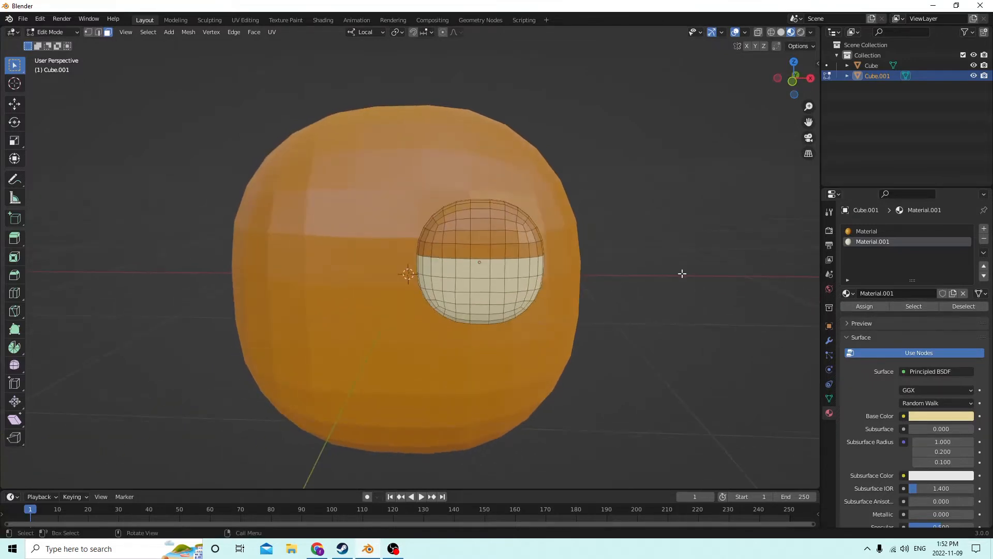
{"action": "left_click", "coordinate": [984, 229]}
{"action": "left_click", "coordinate": [903, 296]}
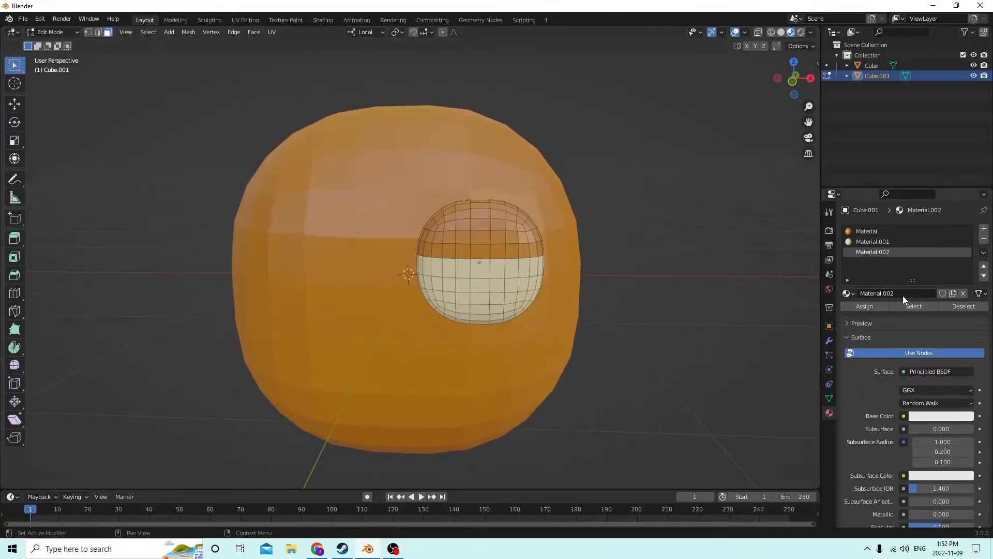
{"action": "left_click", "coordinate": [929, 417]}
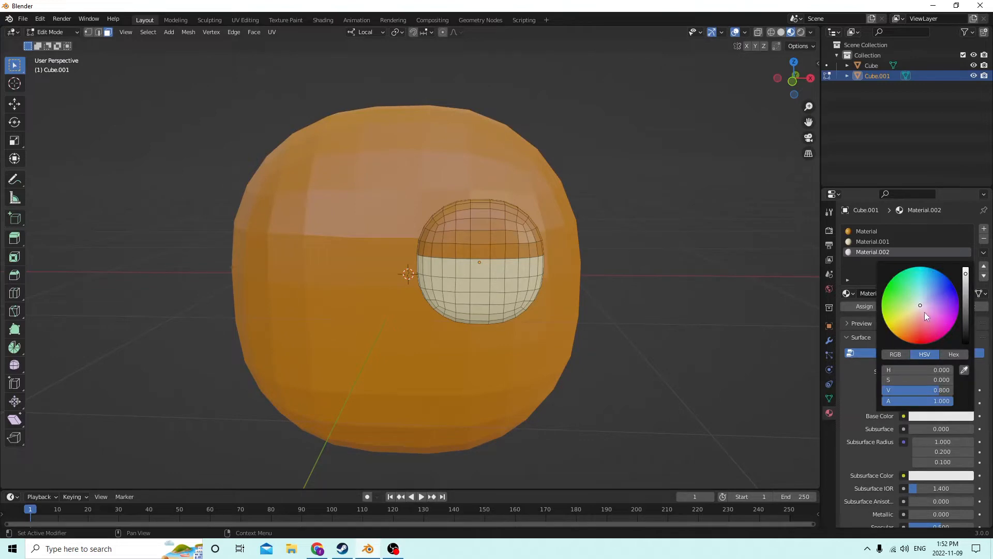
{"action": "left_click_drag", "start_coordinate": [967, 273], "coordinate": [965, 351]}
Try to color a single pale face at the small copy's front center by assigning the active material, and return to Object Mode
{"action": "left_click", "coordinate": [483, 269]}
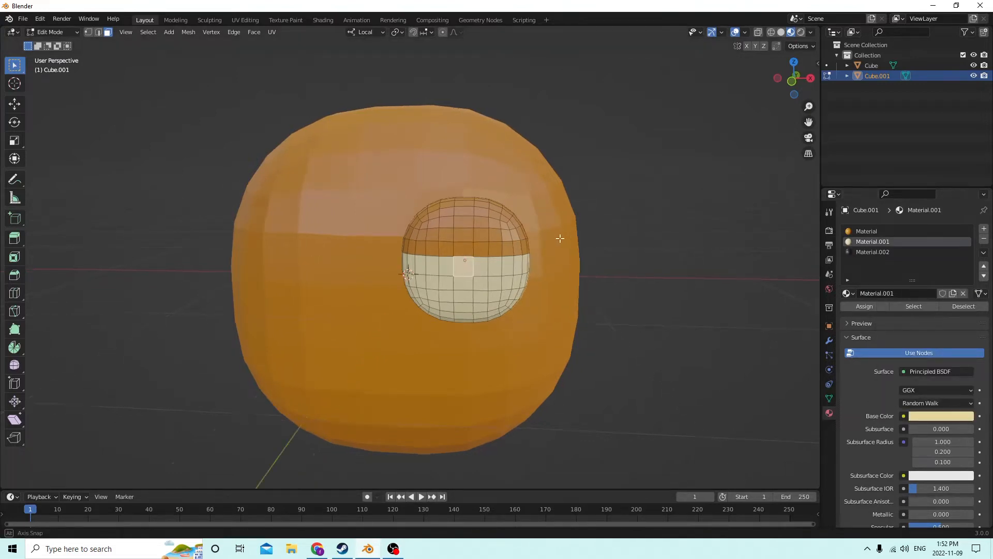
{"action": "middle_click_drag", "start_coordinate": [559, 237], "coordinate": [694, 271]}
{"action": "left_click", "coordinate": [870, 306]}
{"action": "key", "text": "Tab"}
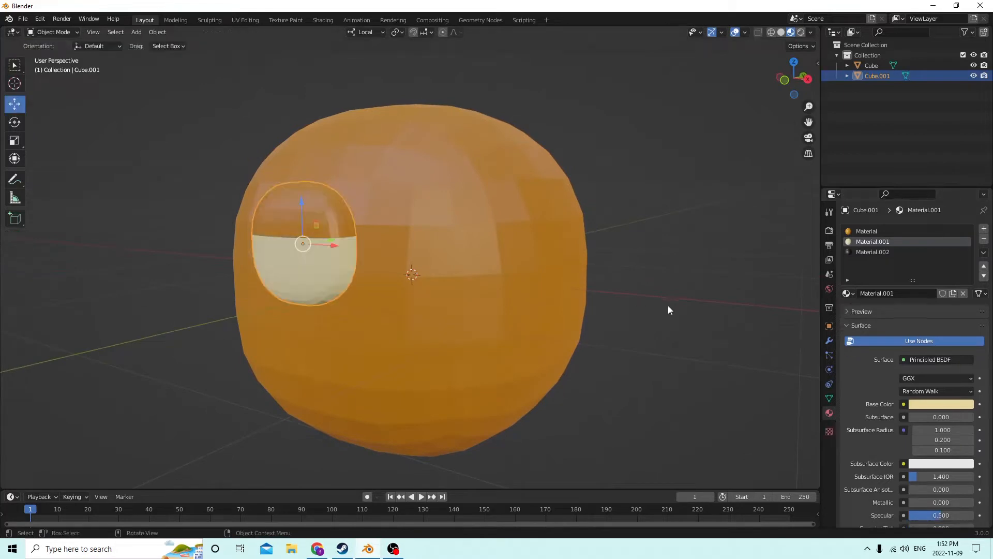
{"action": "mouse_move", "coordinate": [668, 305]}
{"action": "middle_mouse_down"}
{"action": "mouse_move", "coordinate": [696, 310]}
{"action": "mouse_move", "coordinate": [700, 301]}
{"action": "mouse_move", "coordinate": [669, 297]}
{"action": "middle_mouse_up"}
In Edit Mode, assign the near-black Material.002 to the single face just below the color boundary at the front center, and return to Object Mode
{"action": "key", "text": "Tab"}
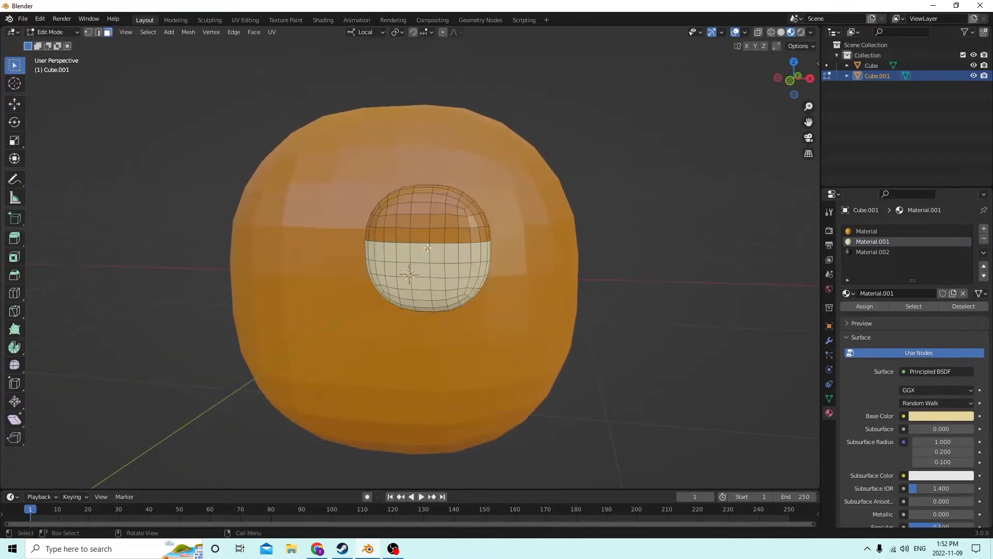
{"action": "left_click", "coordinate": [865, 252]}
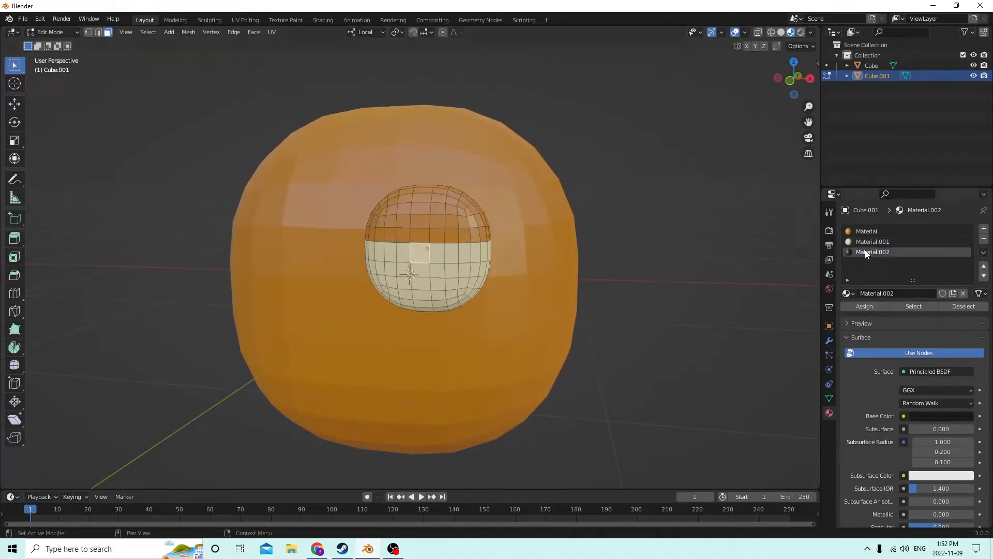
{"action": "left_click", "coordinate": [851, 306]}
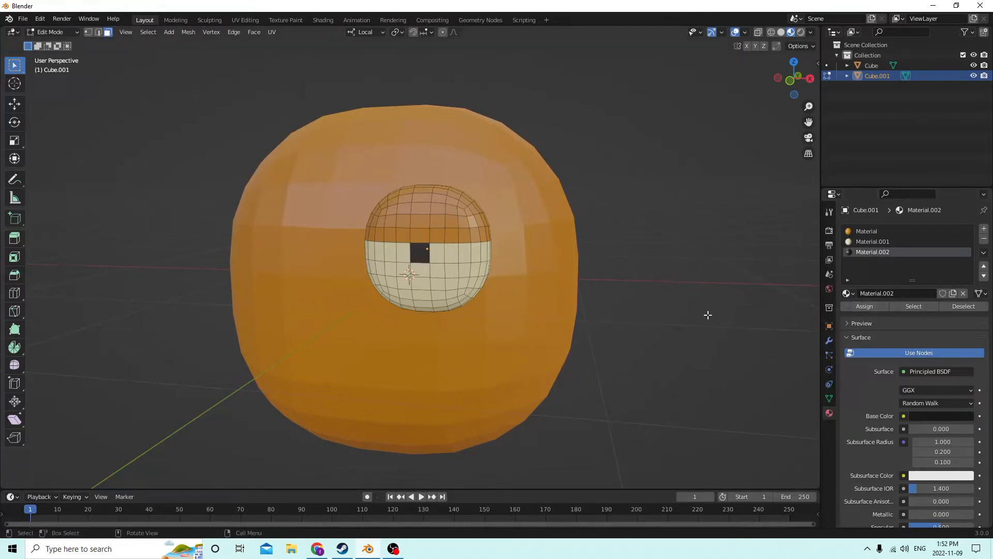
{"action": "key", "text": "Tab"}
Move the small copy about 0.0047 m along its local Y axis so it sinks partly into the large shape
{"action": "scroll", "coordinate": [693, 312], "scroll_direction": "down", "scroll_amount": 3}
{"action": "middle_click_drag", "start_coordinate": [688, 310], "coordinate": [544, 334]}
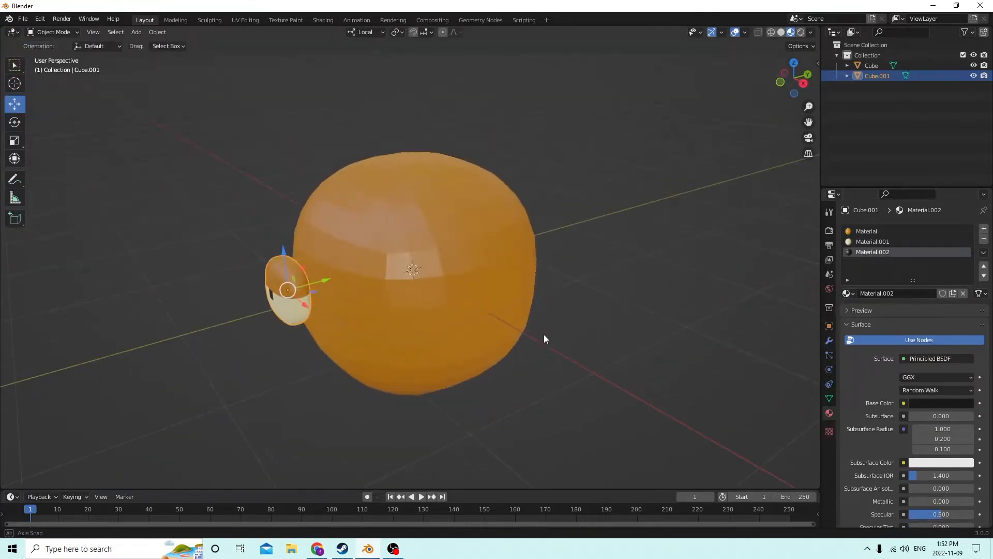
{"action": "middle_click_drag", "start_coordinate": [302, 280], "coordinate": [333, 274]}
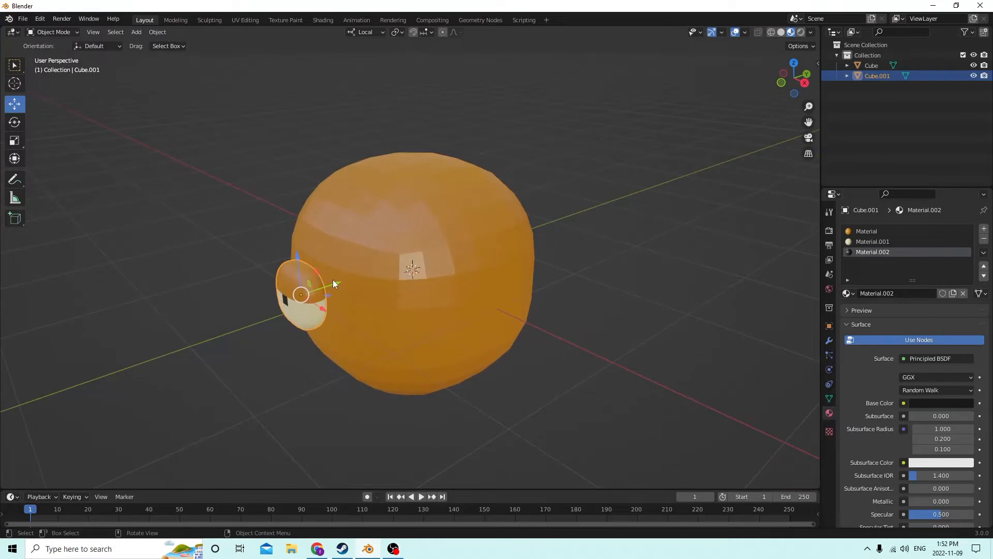
{"action": "left_click_drag", "start_coordinate": [333, 284], "coordinate": [396, 259]}
{"action": "scroll", "coordinate": [397, 260], "scroll_direction": "up", "scroll_amount": 2}
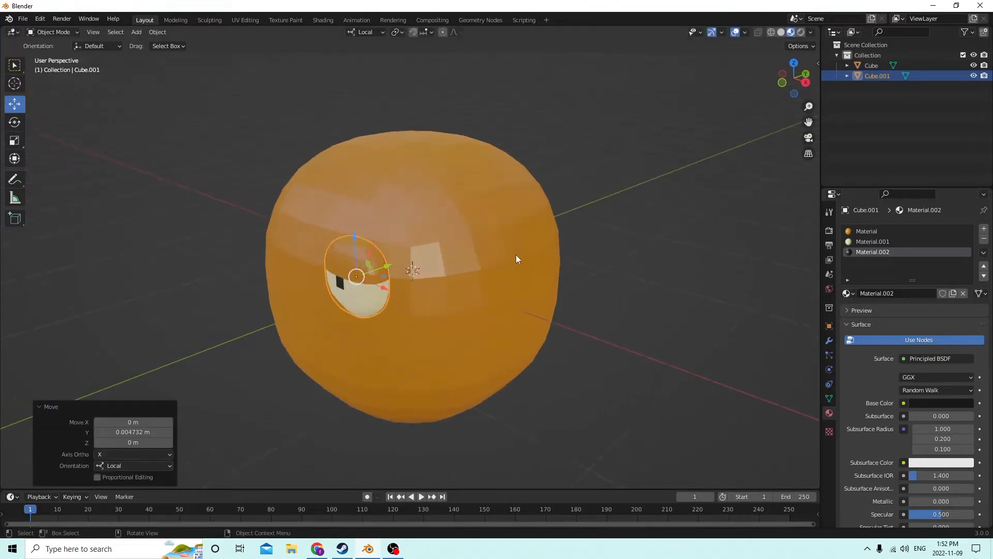
{"action": "middle_click_drag", "start_coordinate": [516, 254], "coordinate": [575, 244]}
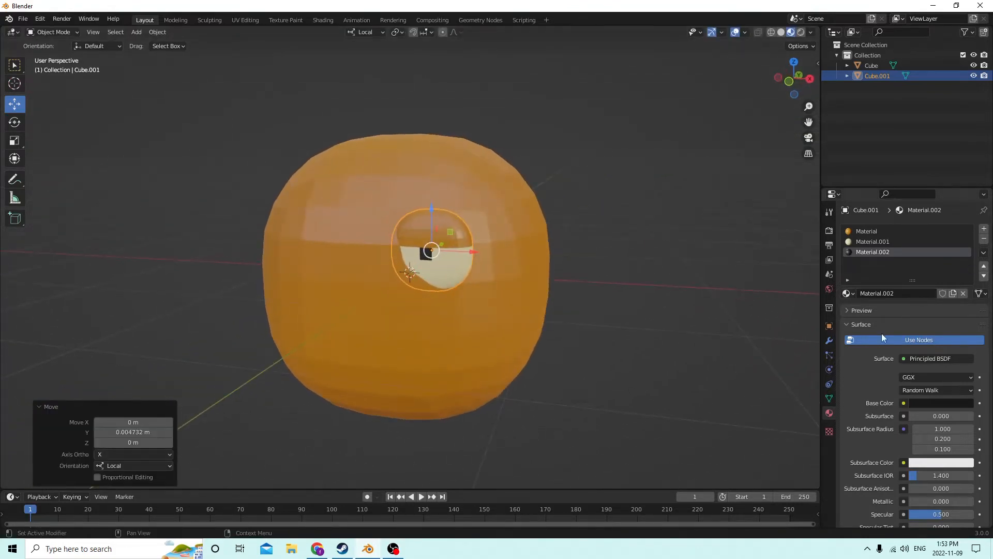
Show the object properties and select the large main shape
{"action": "left_click", "coordinate": [829, 327]}
{"action": "middle_click_drag", "start_coordinate": [742, 295], "coordinate": [654, 298]}
{"action": "scroll", "coordinate": [654, 298], "scroll_direction": "down", "scroll_amount": 2}
{"action": "left_click", "coordinate": [431, 273]}
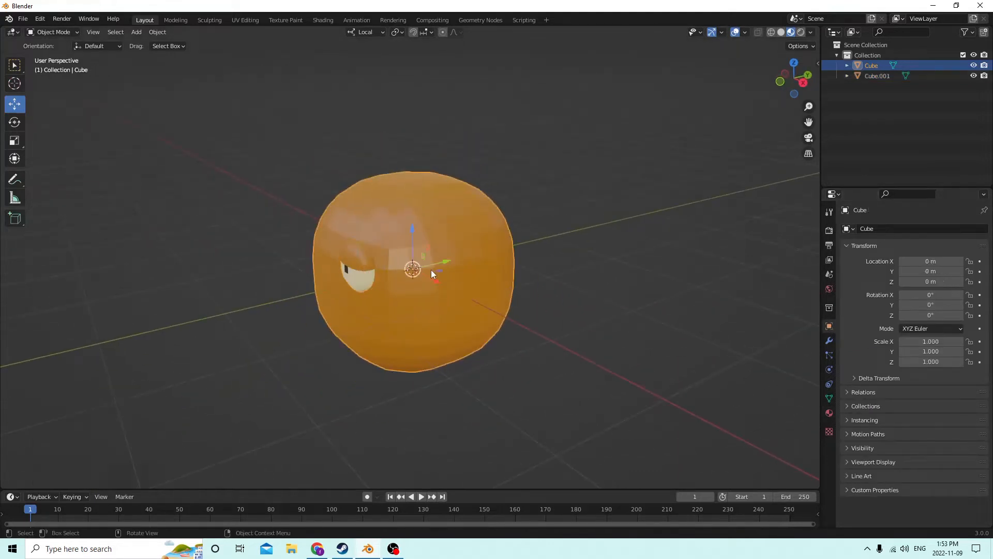
Scale the main orange shape to about 1.818 along its local Y axis and raise it about 0.0002 m
{"action": "mouse_move", "coordinate": [431, 270]}
{"action": "middle_mouse_down"}
{"action": "mouse_move", "coordinate": [438, 253]}
{"action": "mouse_move", "coordinate": [414, 266]}
{"action": "middle_mouse_up"}
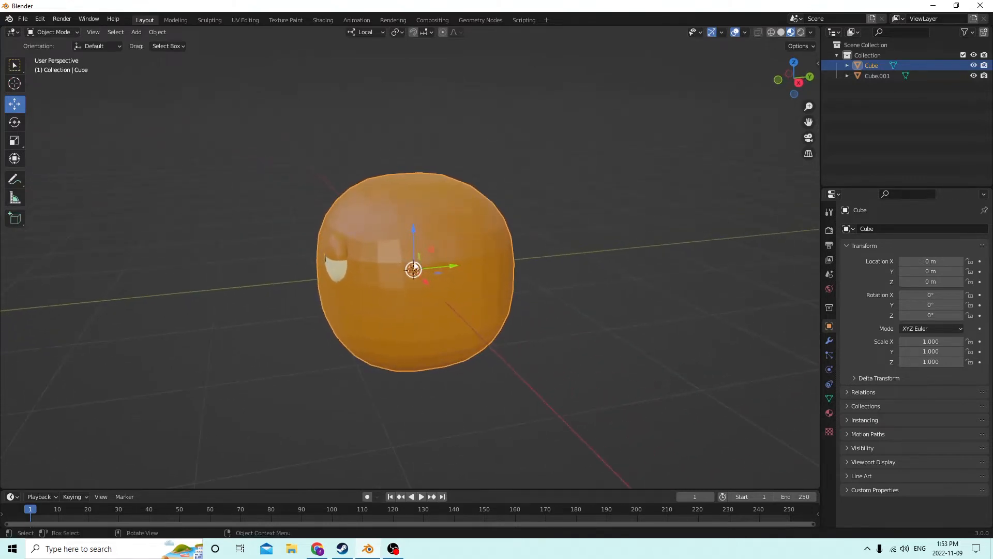
{"action": "left_click", "coordinate": [13, 143]}
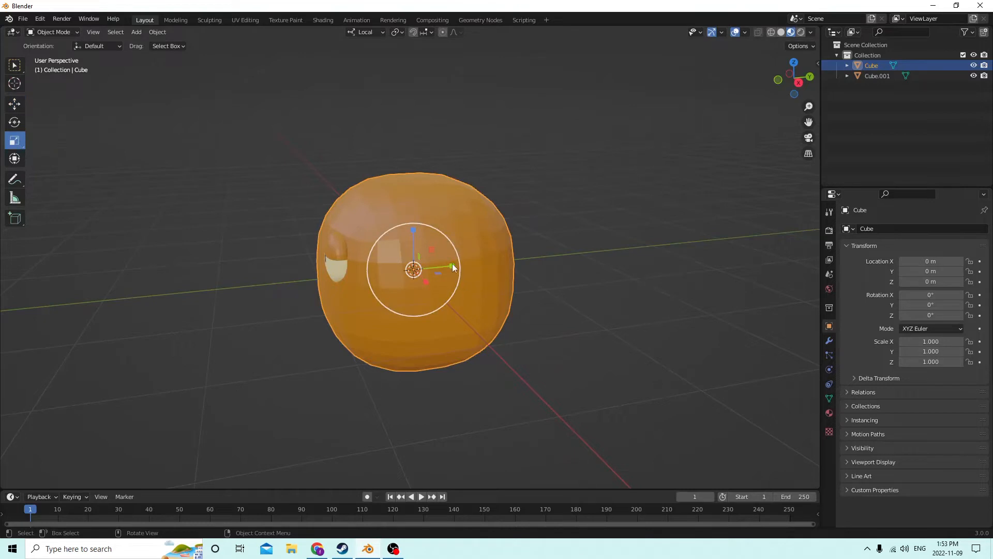
{"action": "left_click_drag", "start_coordinate": [452, 266], "coordinate": [487, 271]}
{"action": "middle_click_drag", "start_coordinate": [360, 234], "coordinate": [428, 260]}
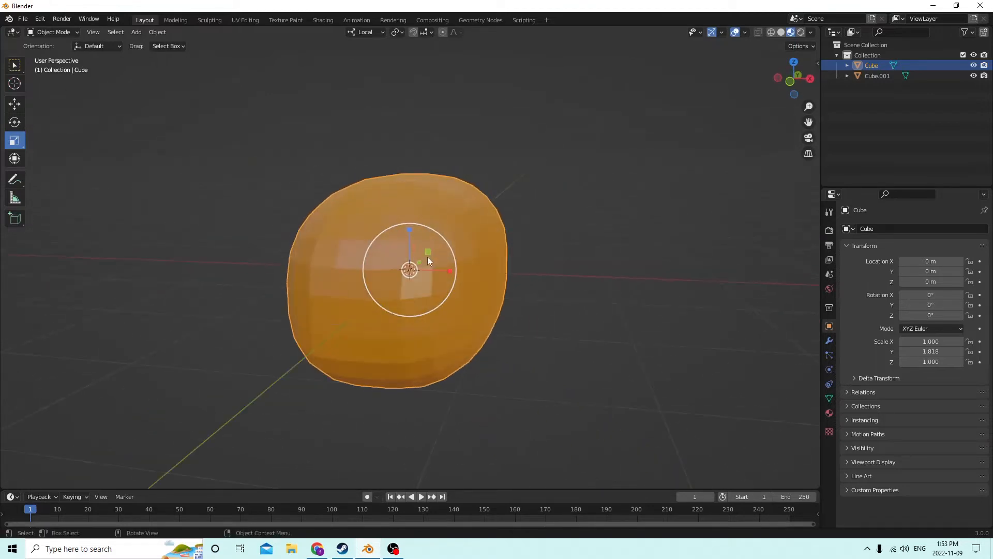
{"action": "left_click", "coordinate": [15, 105]}
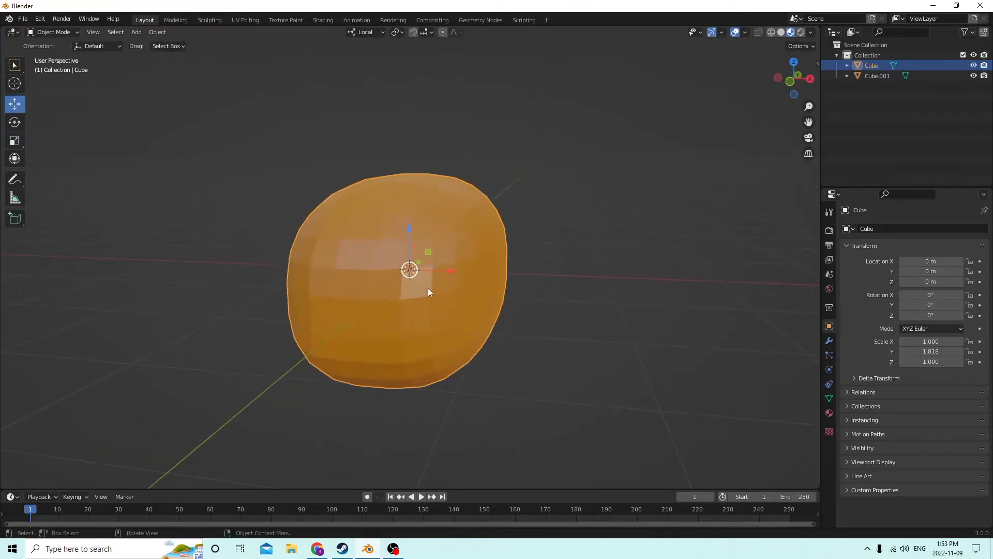
{"action": "left_click_drag", "start_coordinate": [417, 250], "coordinate": [418, 248]}
Select the eye, raise it about 0.0039 m along its local Z axis, and move it a little higher still
{"action": "scroll", "coordinate": [428, 242], "scroll_direction": "up", "scroll_amount": 9}
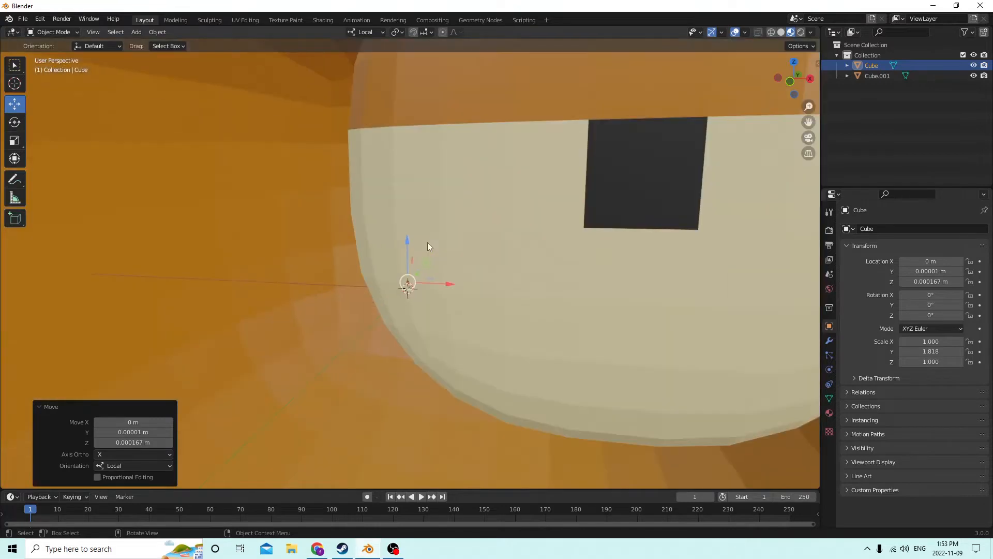
{"action": "left_click", "coordinate": [530, 219]}
{"action": "scroll", "coordinate": [532, 216], "scroll_direction": "down", "scroll_amount": 10}
{"action": "middle_click_drag", "start_coordinate": [519, 217], "coordinate": [300, 206]}
{"action": "left_click_drag", "start_coordinate": [300, 206], "coordinate": [300, 147]}
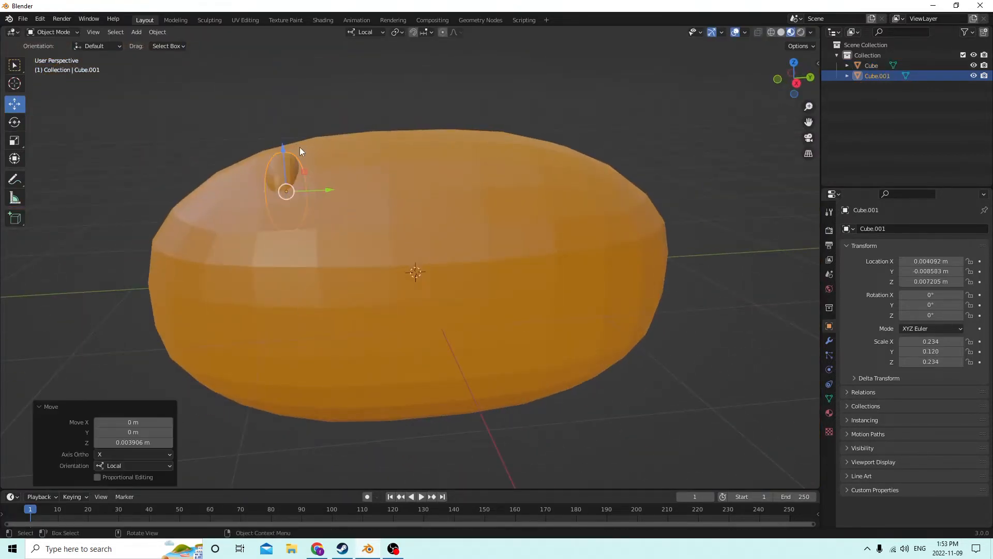
{"action": "middle_click_drag", "start_coordinate": [300, 147], "coordinate": [347, 147]}
{"action": "left_click_drag", "start_coordinate": [343, 166], "coordinate": [339, 132]}
{"action": "middle_click_drag", "start_coordinate": [339, 132], "coordinate": [419, 219]}
Duplicate the stretched orange shape and raise the copy about 0.0102 m along its local Z axis
{"action": "left_click", "coordinate": [415, 213]}
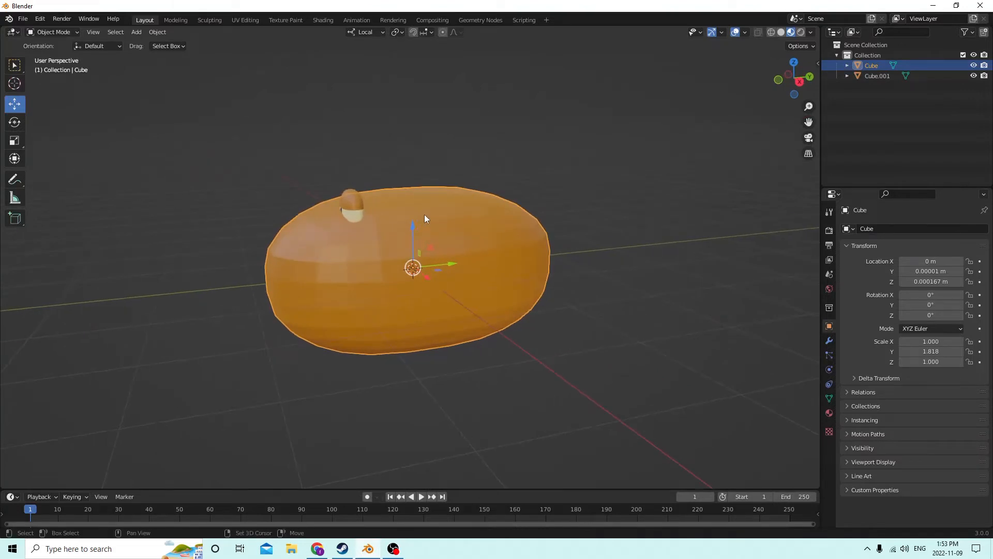
{"action": "key", "text": "shift+d"}
{"action": "right_click", "coordinate": [471, 185]}
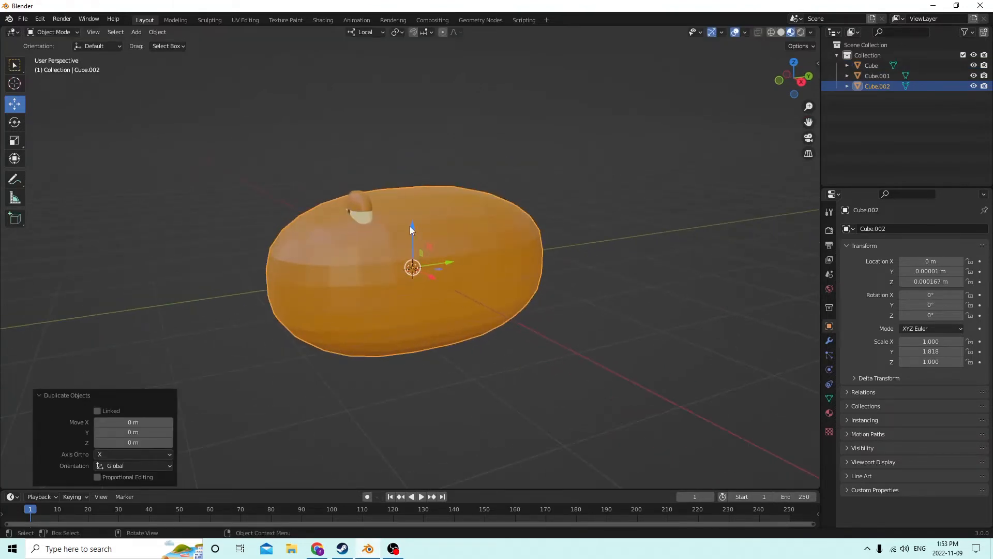
{"action": "left_click_drag", "start_coordinate": [412, 230], "coordinate": [132, 141]}
Scale the upper orange copy by about 0.55 along local Y and move it about 0.0074 m along that axis
{"action": "left_click", "coordinate": [20, 141]}
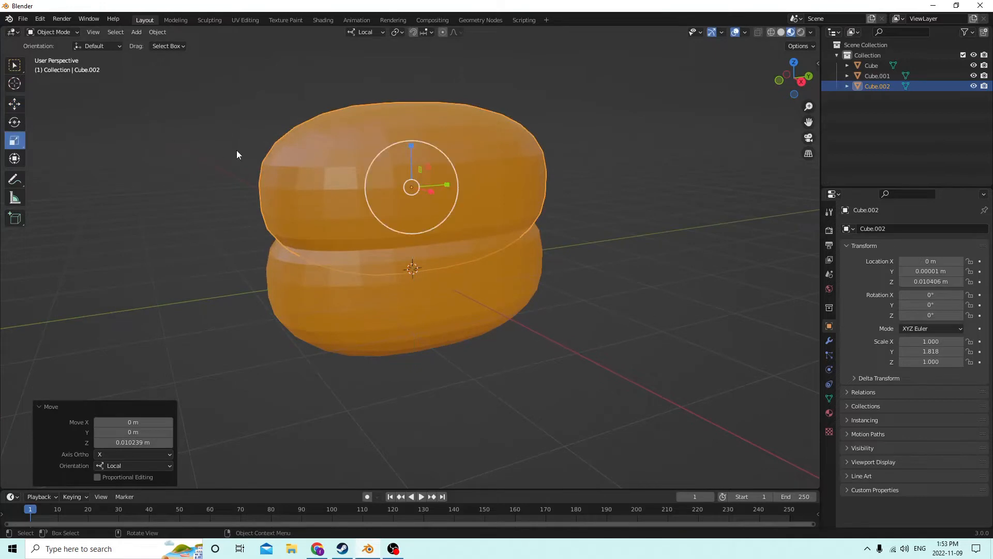
{"action": "left_click_drag", "start_coordinate": [448, 185], "coordinate": [430, 182]}
{"action": "middle_click_drag", "start_coordinate": [430, 182], "coordinate": [371, 187]}
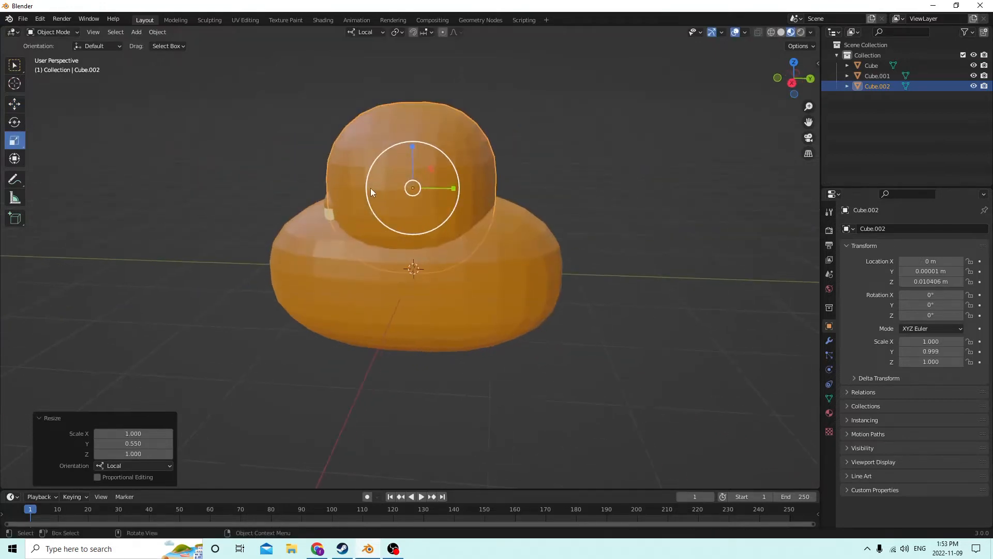
{"action": "left_click", "coordinate": [15, 104]}
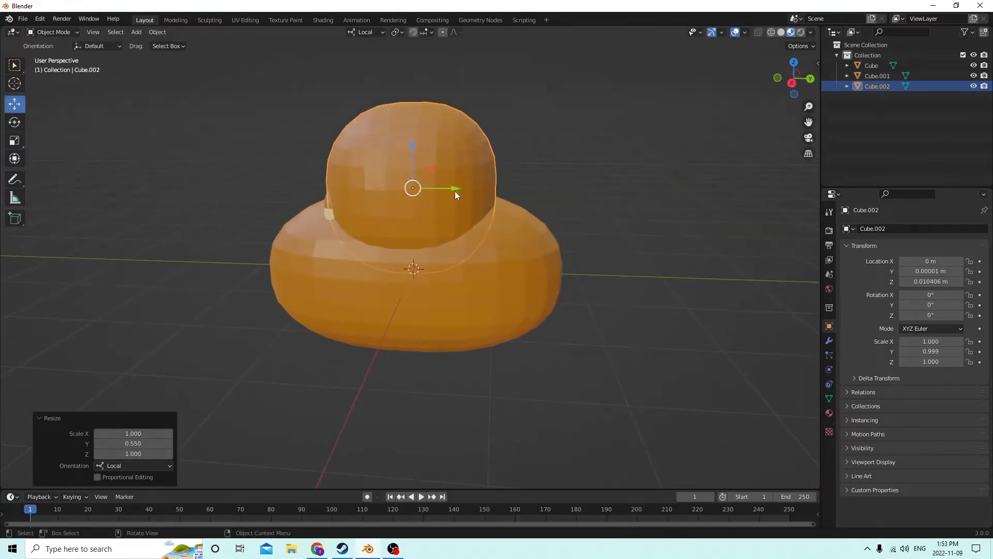
{"action": "left_click_drag", "start_coordinate": [455, 191], "coordinate": [523, 194]}
{"action": "middle_click_drag", "start_coordinate": [522, 194], "coordinate": [612, 197]}
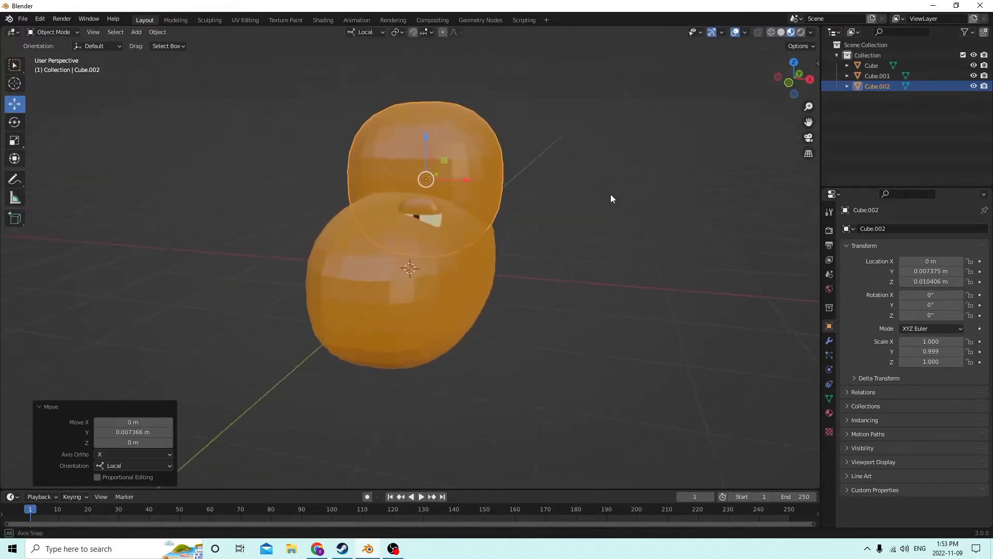
Shrink the lower orange shape uniformly to about 0.684 in X and Z, and raise it about 0.0062 m
{"action": "left_click", "coordinate": [450, 271]}
{"action": "key", "text": "s"}
{"action": "left_click", "coordinate": [553, 271]}
{"action": "middle_click_drag", "start_coordinate": [496, 268], "coordinate": [407, 228]}
{"action": "left_click_drag", "start_coordinate": [408, 228], "coordinate": [406, 173]}
{"action": "middle_click_drag", "start_coordinate": [420, 187], "coordinate": [362, 233]}
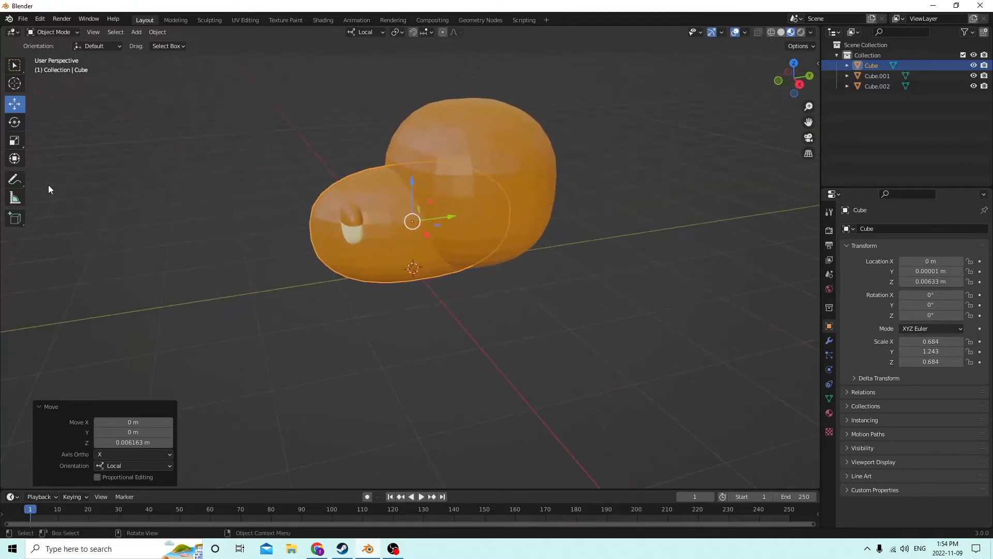
Reshape the lower orange shape into a thin snout, scaled to about 0.439 in X and Z and 1.296 in Y
{"action": "left_click", "coordinate": [15, 141]}
{"action": "left_click_drag", "start_coordinate": [448, 219], "coordinate": [463, 213]}
{"action": "mouse_move", "coordinate": [463, 213]}
{"action": "middle_mouse_down"}
{"action": "mouse_move", "coordinate": [427, 198]}
{"action": "mouse_move", "coordinate": [458, 207]}
{"action": "middle_mouse_up"}
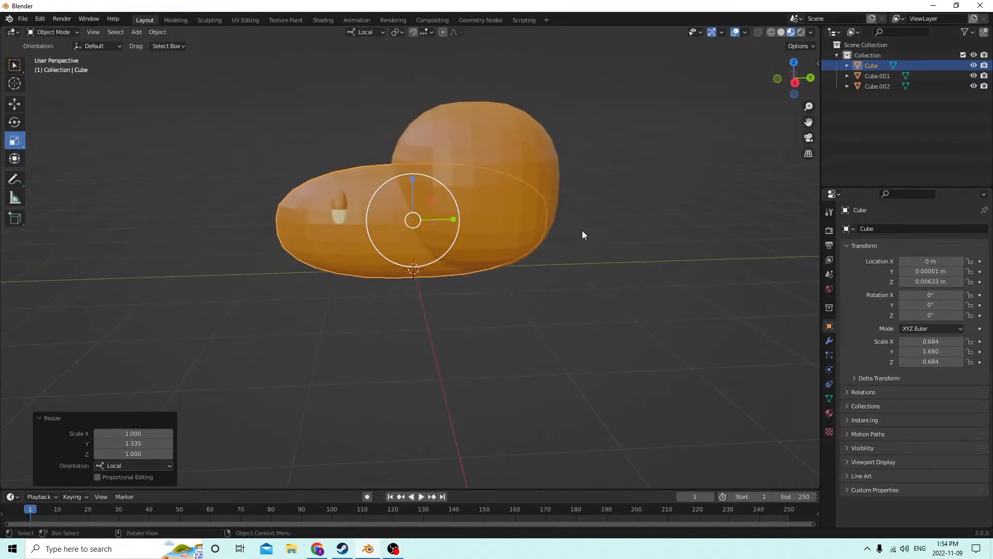
{"action": "key", "text": "s"}
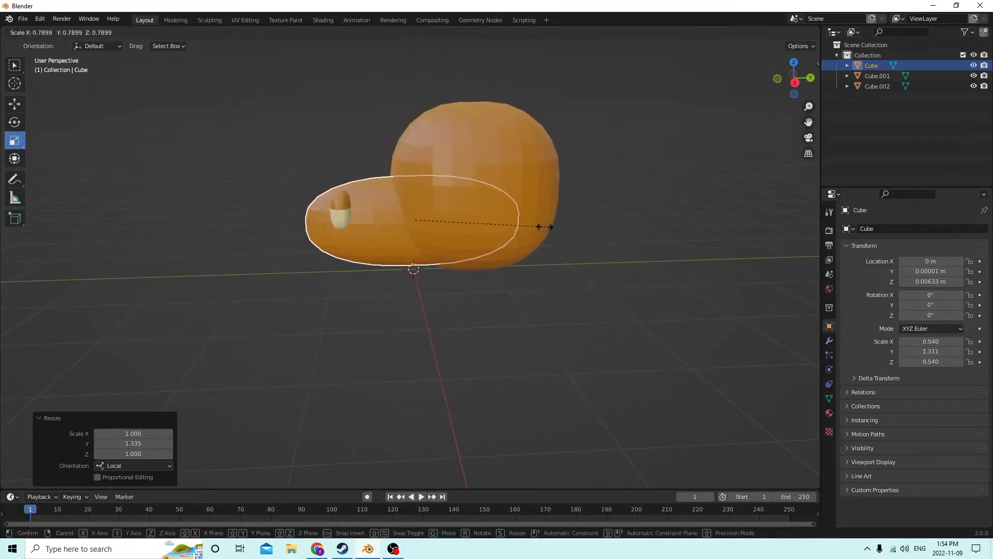
{"action": "left_click", "coordinate": [521, 226]}
{"action": "left_click_drag", "start_coordinate": [453, 219], "coordinate": [468, 223]}
{"action": "middle_click_drag", "start_coordinate": [469, 223], "coordinate": [583, 228]}
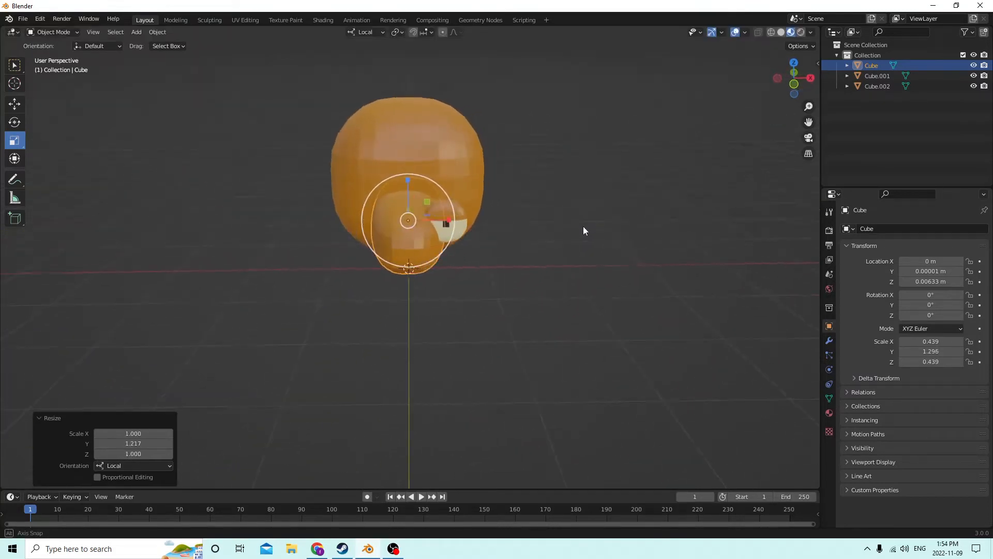
{"action": "mouse_move", "coordinate": [450, 219]}
{"action": "left_mouse_down"}
{"action": "mouse_move", "coordinate": [458, 220]}
{"action": "mouse_move", "coordinate": [447, 221]}
{"action": "left_mouse_up"}
{"action": "mouse_move", "coordinate": [447, 221]}
{"action": "middle_mouse_down"}
{"action": "mouse_move", "coordinate": [347, 220]}
{"action": "mouse_move", "coordinate": [453, 233]}
{"action": "middle_mouse_up"}
Delete the elongated lower orange shape and add a new mesh cube in its place
{"action": "key", "text": "Delete"}
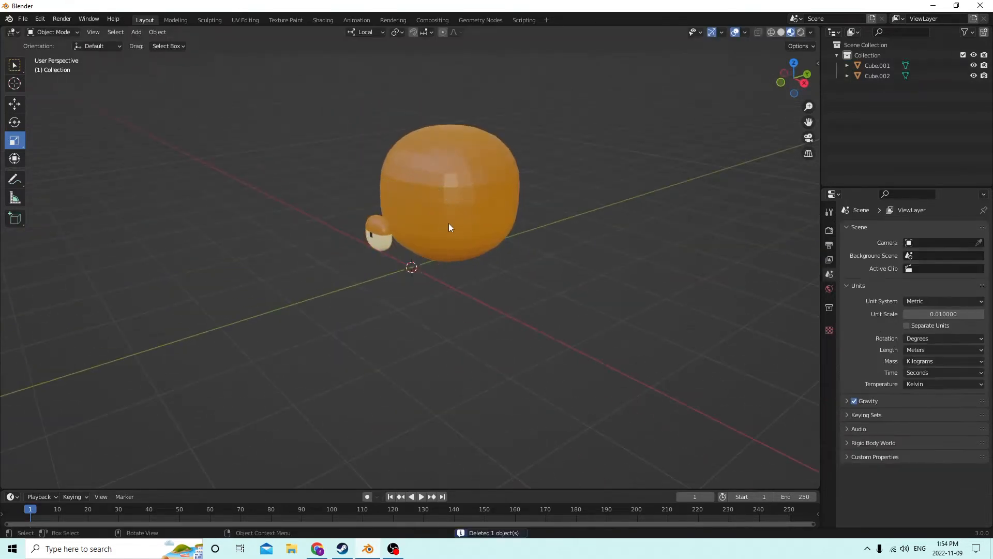
{"action": "middle_click_drag", "start_coordinate": [519, 234], "coordinate": [491, 225]}
{"action": "key", "text": "shift+a"}
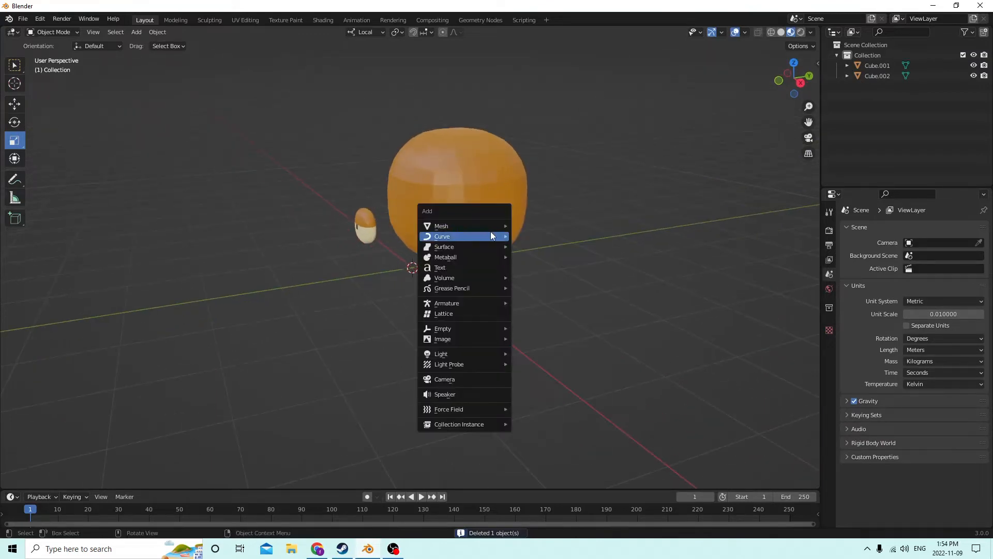
{"action": "mouse_move", "coordinate": [480, 225]}
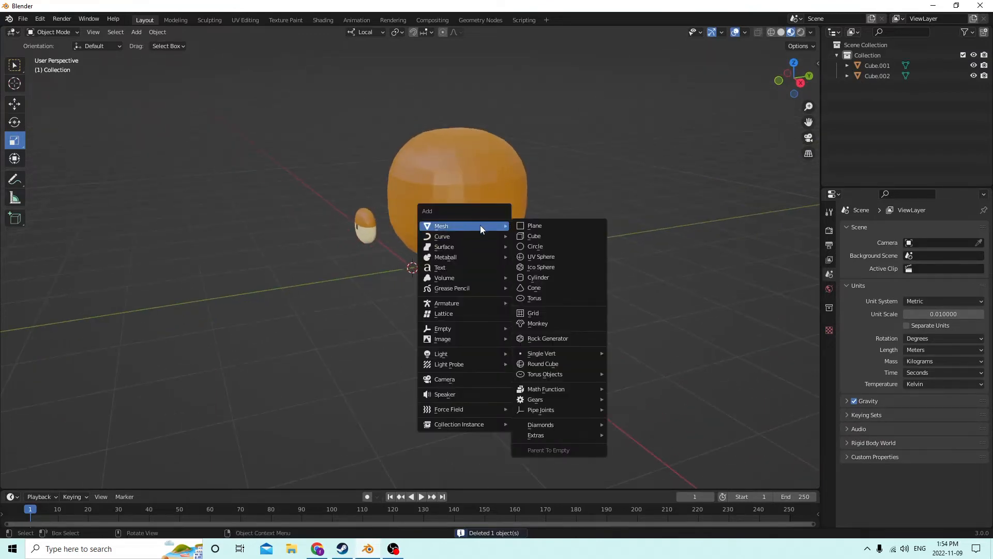
{"action": "left_click", "coordinate": [526, 237]}
{"action": "middle_click_drag", "start_coordinate": [499, 235], "coordinate": [588, 228]}
In Edit Mode, scale the new cube's front face by about 0.627 to taper it, and return to Object Mode
{"action": "key", "text": "Tab"}
{"action": "middle_click_drag", "start_coordinate": [532, 242], "coordinate": [463, 247]}
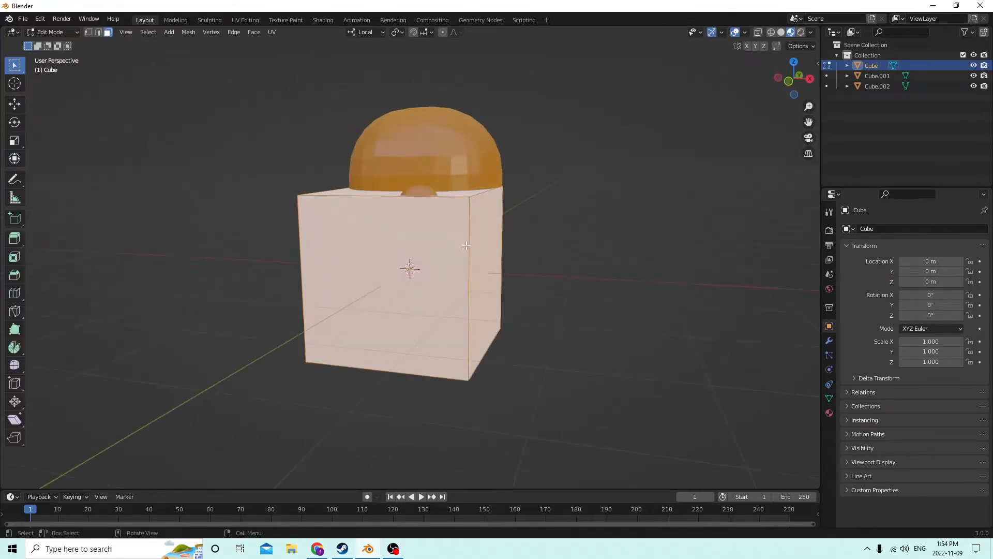
{"action": "scroll", "coordinate": [464, 246], "scroll_direction": "up", "scroll_amount": 3}
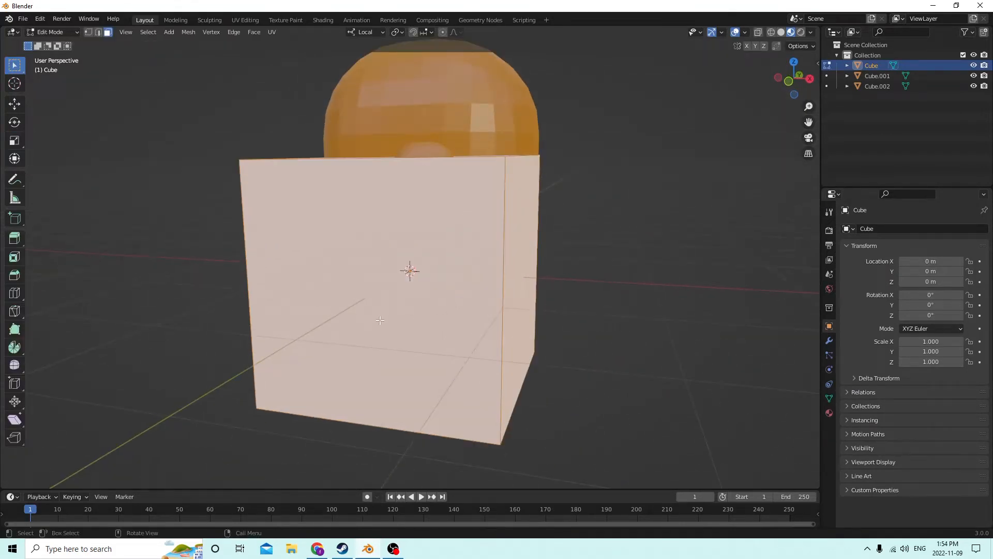
{"action": "middle_click_drag", "start_coordinate": [379, 320], "coordinate": [301, 231]}
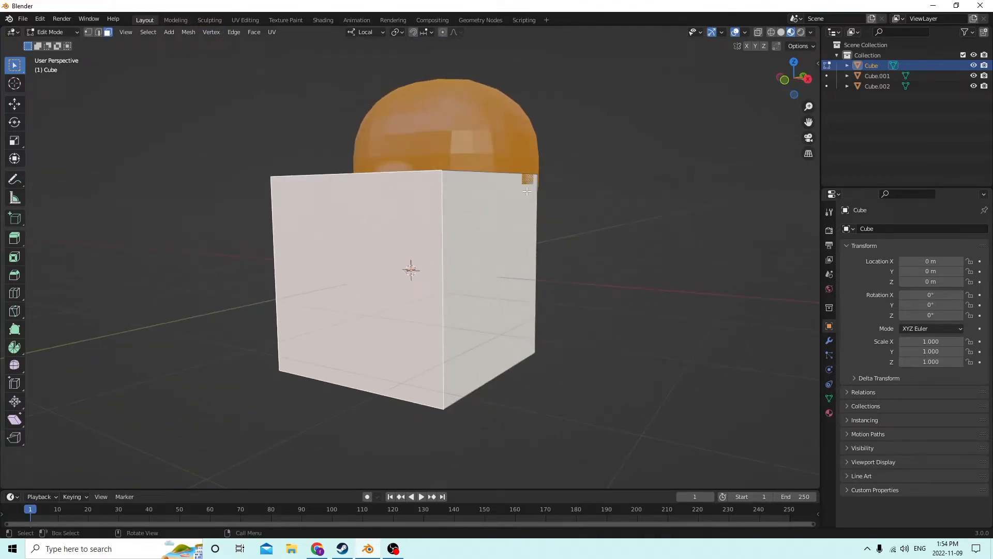
{"action": "key", "text": "s"}
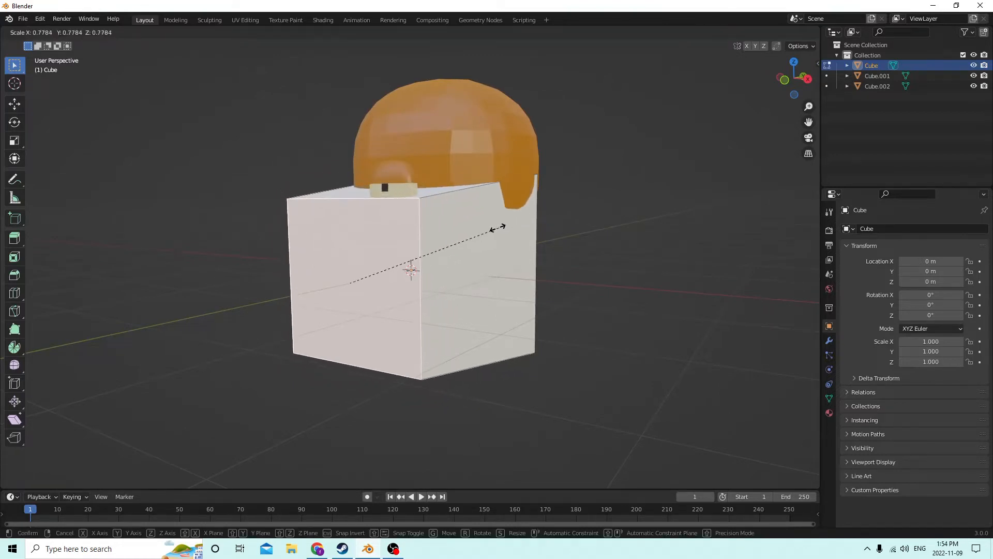
{"action": "left_click", "coordinate": [477, 235]}
{"action": "middle_click_drag", "start_coordinate": [476, 235], "coordinate": [380, 237]}
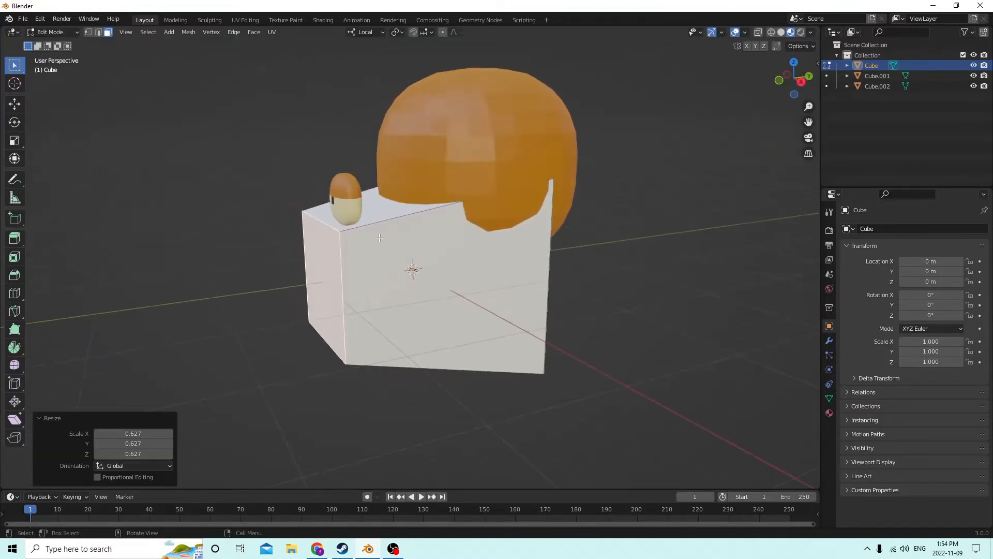
{"action": "key", "text": "Tab"}
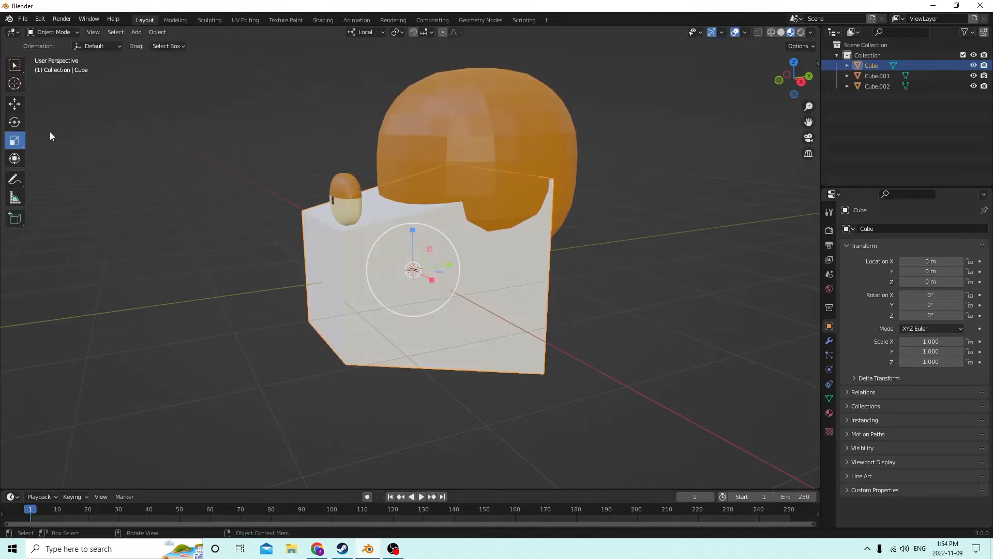
Move the tapered cube about 0.013 m along negative local Y, in front of the orange shape
{"action": "left_click", "coordinate": [14, 105]}
{"action": "left_click_drag", "start_coordinate": [449, 266], "coordinate": [319, 264]}
{"action": "middle_click_drag", "start_coordinate": [320, 262], "coordinate": [421, 248]}
Bevel all edges of the tapered cube about 0.0042 m with 6 segments in Edit Mode, and return to Object Mode
{"action": "key", "text": "Tab"}
{"action": "middle_click_drag", "start_coordinate": [585, 283], "coordinate": [612, 284]}
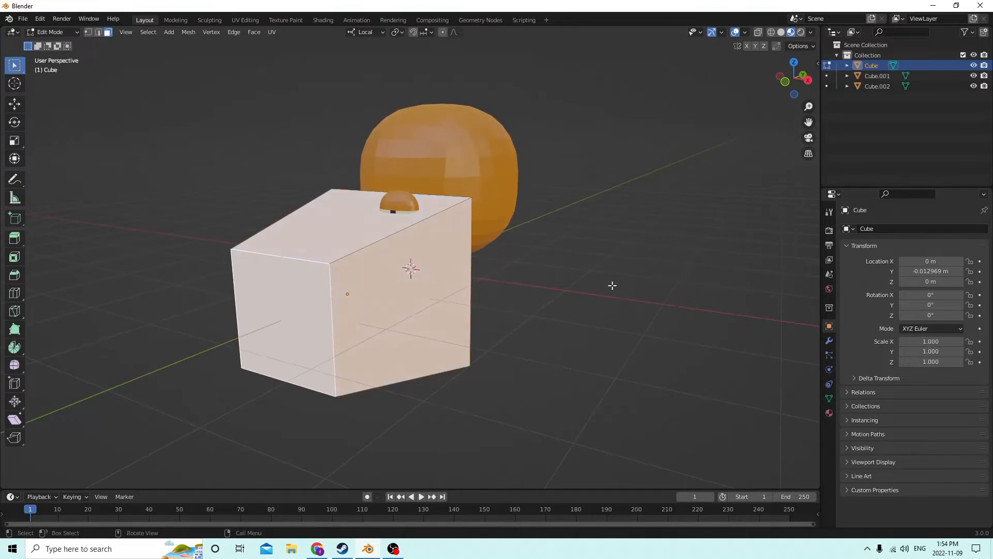
{"action": "key", "text": "a"}
{"action": "key", "text": "ctrl+b"}
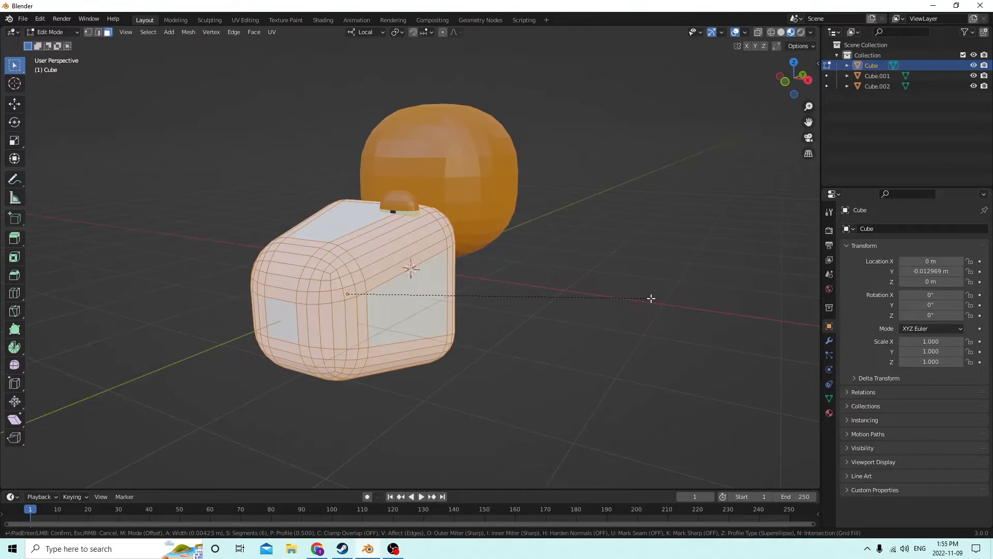
{"action": "left_click", "coordinate": [650, 297]}
{"action": "middle_click_drag", "start_coordinate": [650, 297], "coordinate": [329, 169]}
{"action": "key", "text": "Tab"}
Scale the rounded snout by about 0.669 along local Z and 0.678 along local X
{"action": "middle_click_drag", "start_coordinate": [238, 160], "coordinate": [236, 147]}
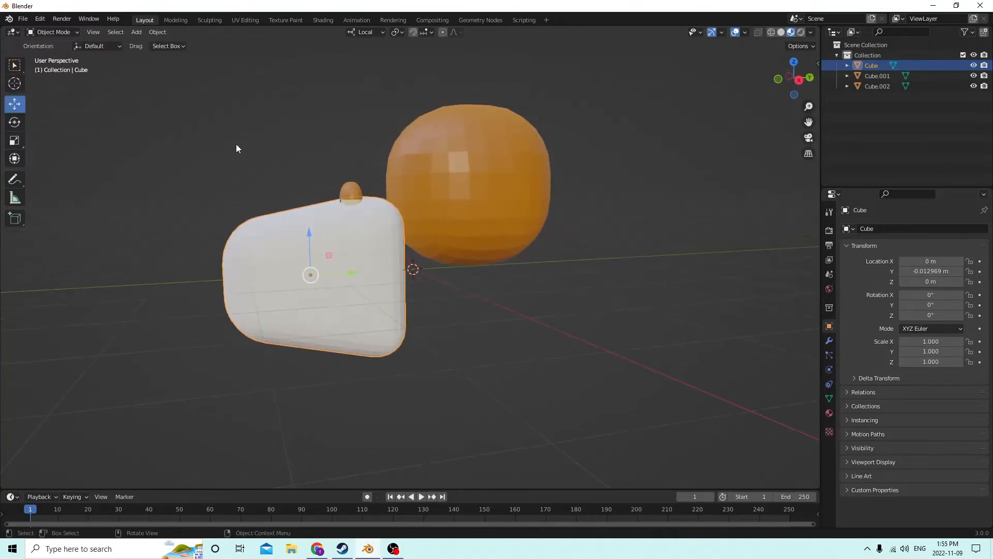
{"action": "left_click", "coordinate": [14, 141]}
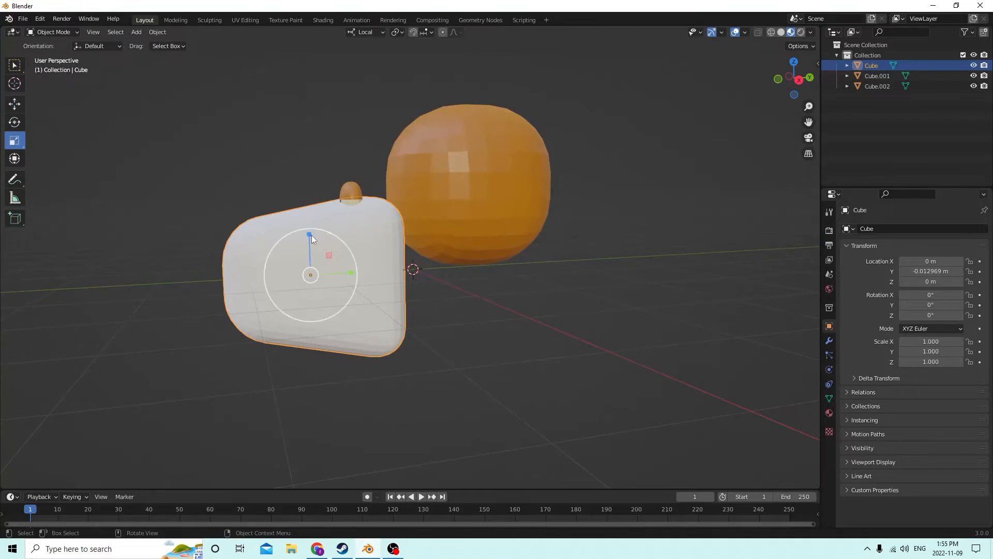
{"action": "left_click_drag", "start_coordinate": [309, 234], "coordinate": [311, 253]}
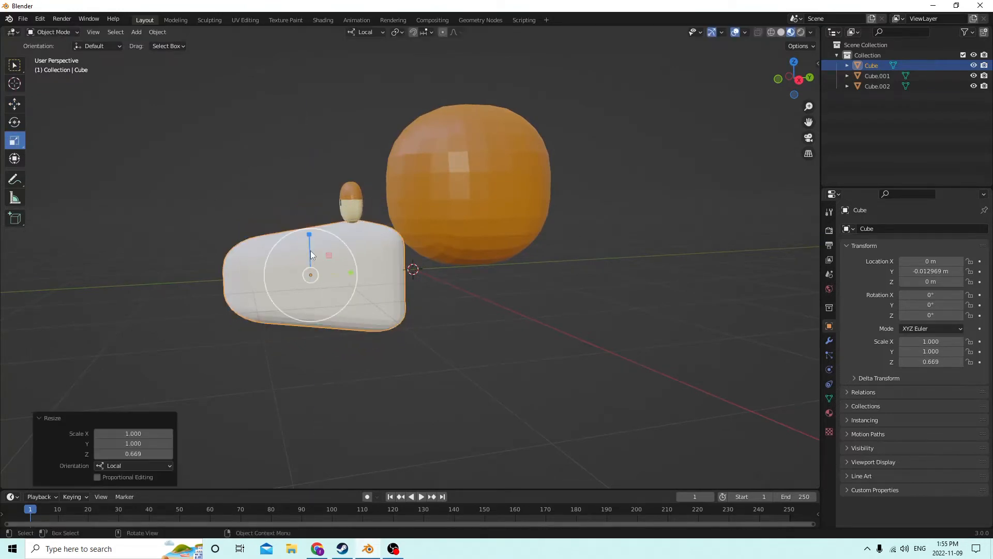
{"action": "middle_click_drag", "start_coordinate": [311, 254], "coordinate": [438, 296]}
{"action": "left_click_drag", "start_coordinate": [430, 311], "coordinate": [417, 311]}
{"action": "middle_click_drag", "start_coordinate": [417, 310], "coordinate": [418, 293]}
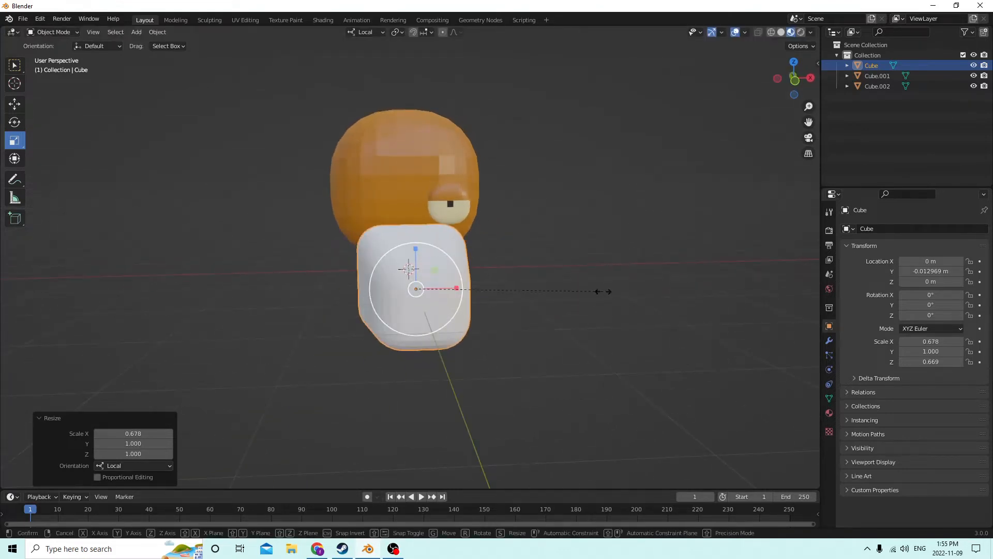
Scale the white snout uniformly by about 0.785
{"action": "key", "text": "s"}
{"action": "left_click", "coordinate": [558, 282]}
{"action": "middle_click_drag", "start_coordinate": [559, 281], "coordinate": [337, 239]}
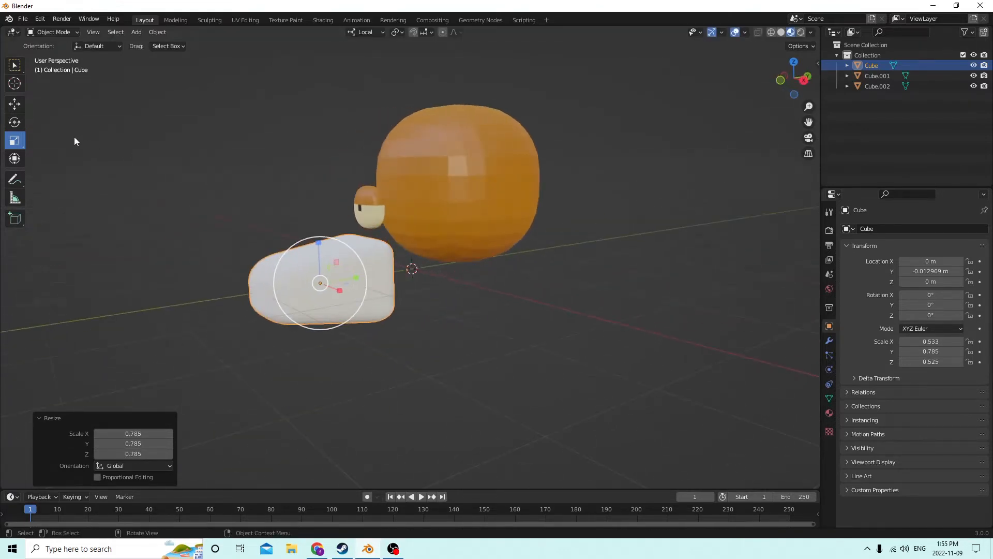
Raise the white snout and move it along local Y so its rear end sinks into the orange head
{"action": "left_click", "coordinate": [20, 102]}
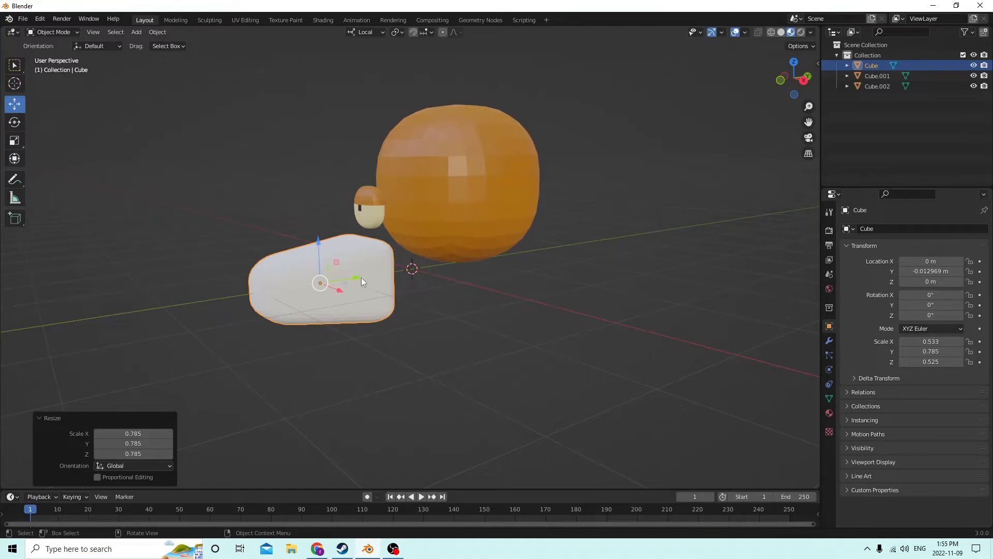
{"action": "left_click_drag", "start_coordinate": [361, 281], "coordinate": [355, 185]}
{"action": "middle_click_drag", "start_coordinate": [355, 184], "coordinate": [418, 213]}
{"action": "key", "text": "g"}
{"action": "key", "text": "y"}
{"action": "left_click", "coordinate": [396, 220]}
{"action": "key", "text": "g"}
{"action": "key", "text": "y"}
{"action": "left_click", "coordinate": [406, 225]}
Raise the lidded eye about 0.0047 m and move it about 0.0071 m along local Y, embedding it in the head above the snout
{"action": "left_click", "coordinate": [375, 230]}
{"action": "left_click_drag", "start_coordinate": [412, 178], "coordinate": [414, 170]}
{"action": "middle_click_drag", "start_coordinate": [414, 170], "coordinate": [402, 184]}
{"action": "key", "text": "g"}
{"action": "key", "text": "y"}
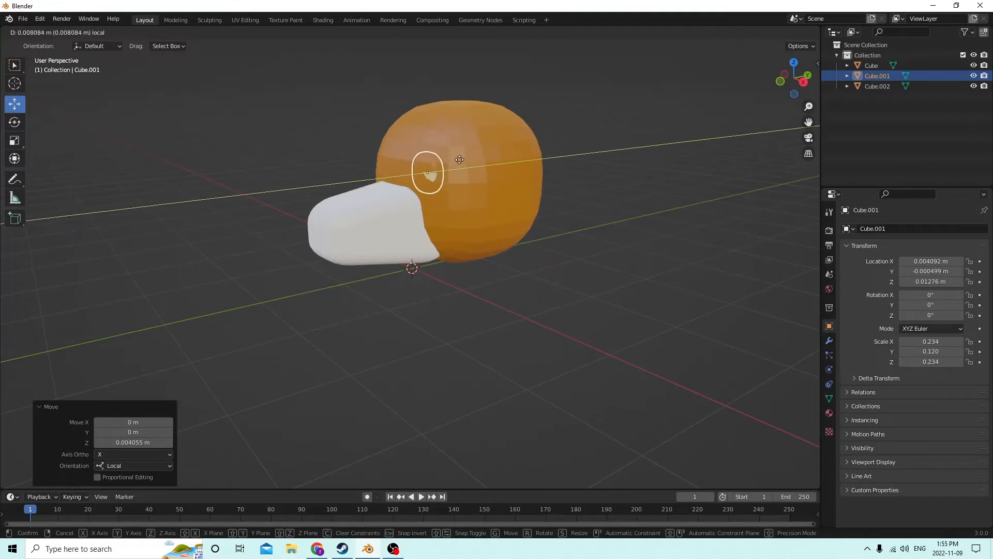
{"action": "left_click", "coordinate": [453, 166]}
{"action": "middle_click_drag", "start_coordinate": [454, 165], "coordinate": [491, 148]}
{"action": "left_click_drag", "start_coordinate": [432, 123], "coordinate": [431, 121]}
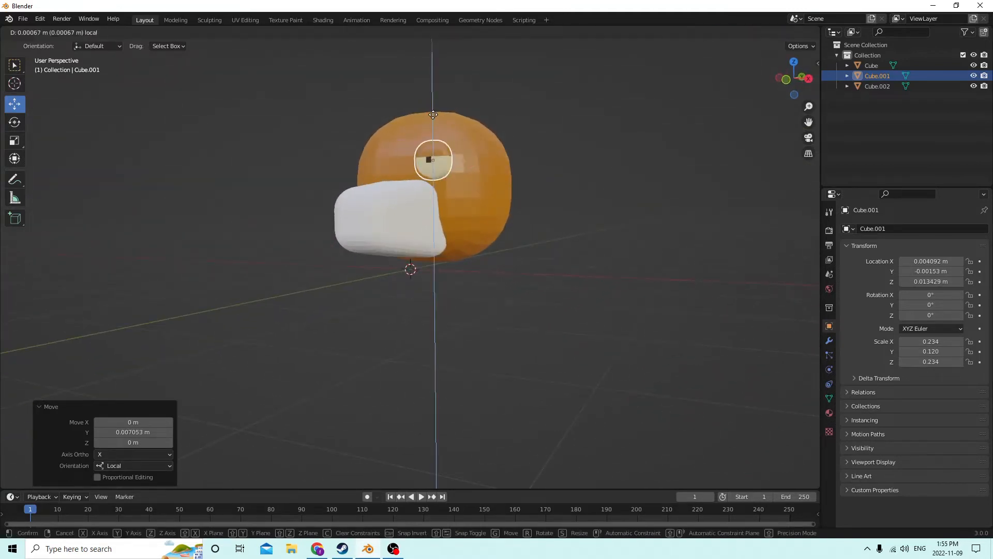
{"action": "middle_click_drag", "start_coordinate": [431, 122], "coordinate": [388, 144]}
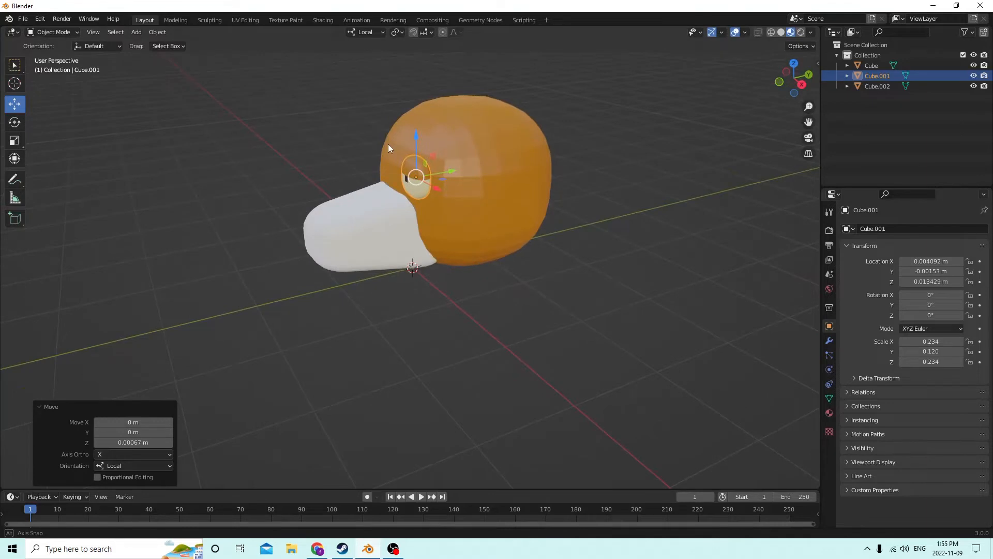
Set the eye's rotation to -5° on X and 5° on Z
{"action": "left_click", "coordinate": [913, 295]}
{"action": "type", "text": "5"}
{"action": "key", "text": "Return"}
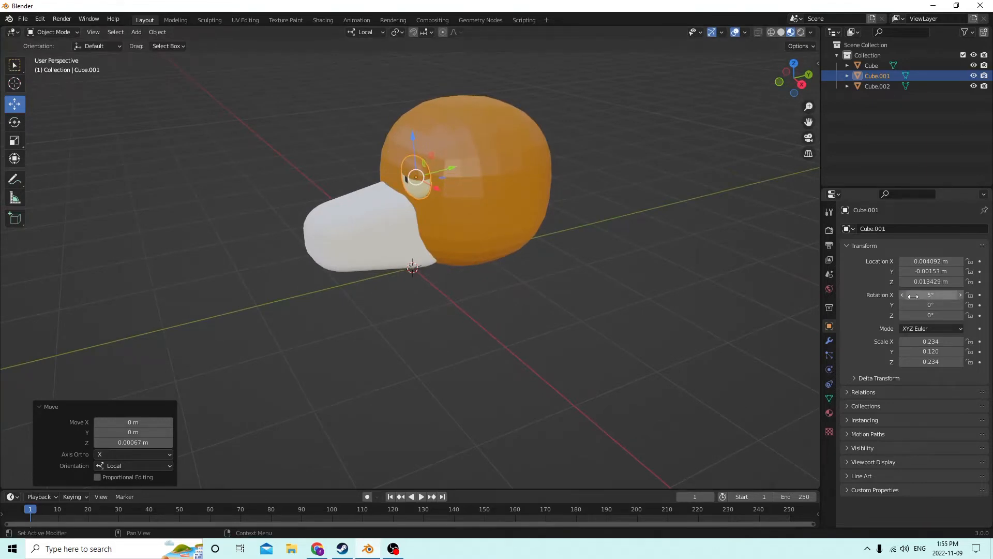
{"action": "left_click", "coordinate": [914, 295]}
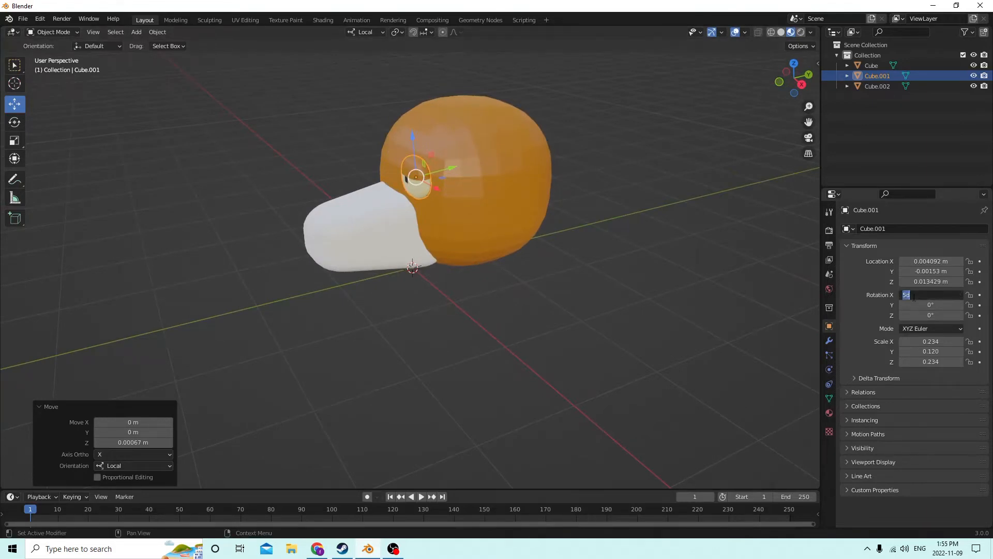
{"action": "key", "text": "Return"}
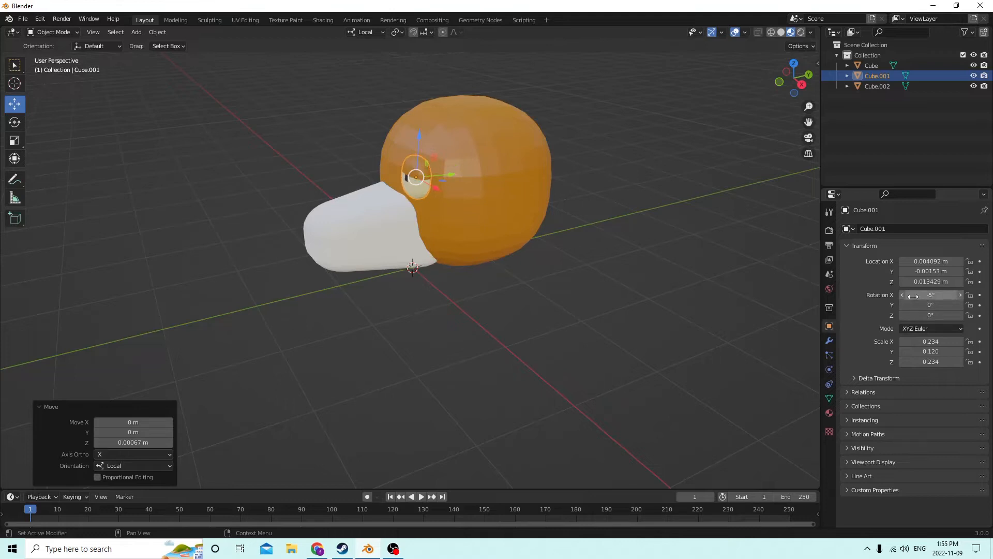
{"action": "middle_click_drag", "start_coordinate": [570, 231], "coordinate": [651, 231]}
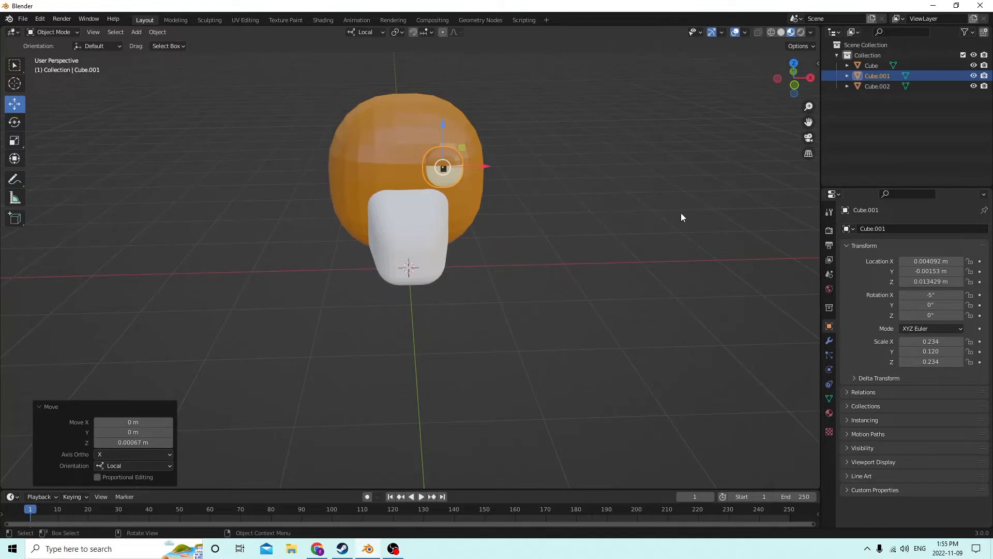
{"action": "left_click", "coordinate": [938, 315]}
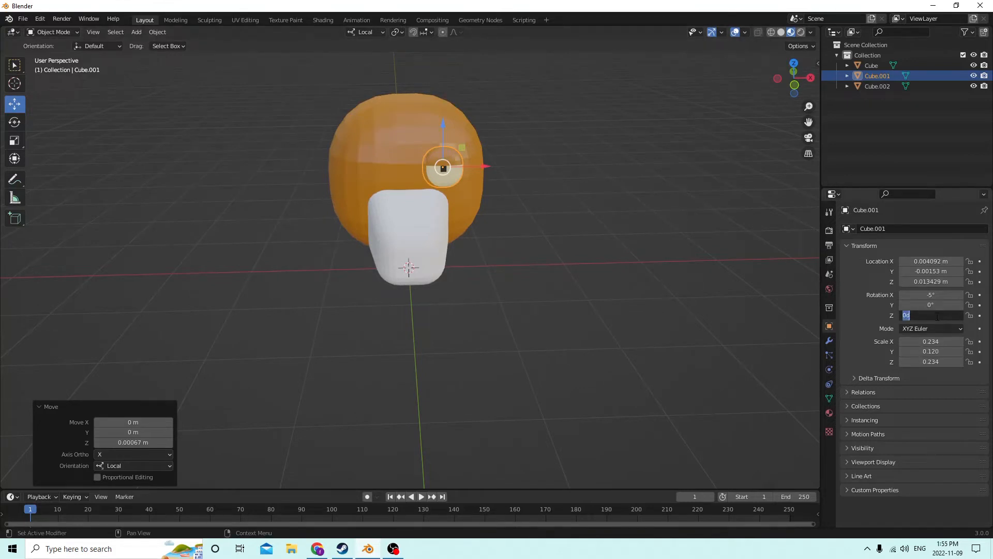
Duplicate the rotated eye and leave the copy at the same location
{"action": "middle_click_drag", "start_coordinate": [778, 178], "coordinate": [385, 45]}
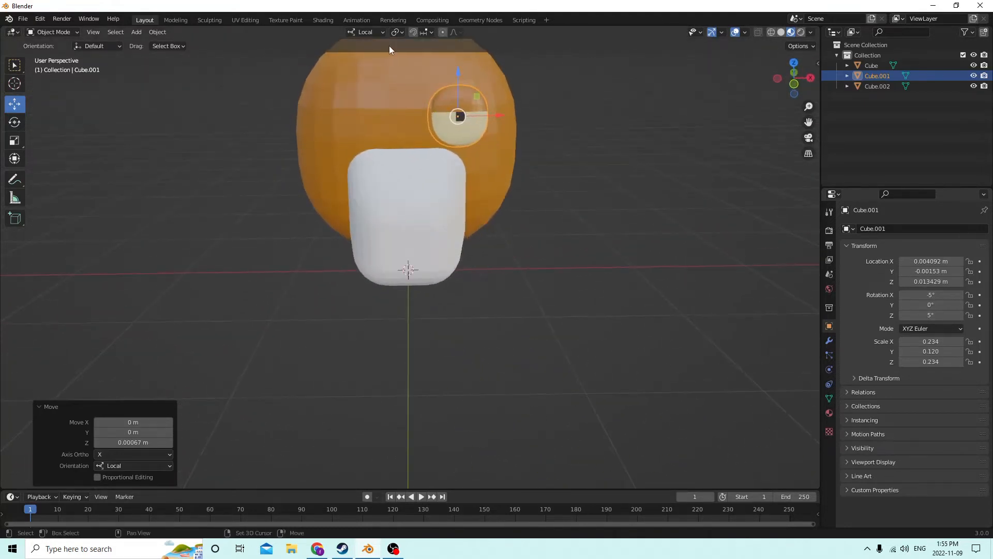
{"action": "key", "text": "shift+d"}
{"action": "key", "text": "Escape"}
{"action": "middle_click_drag", "start_coordinate": [781, 267], "coordinate": [711, 193]}
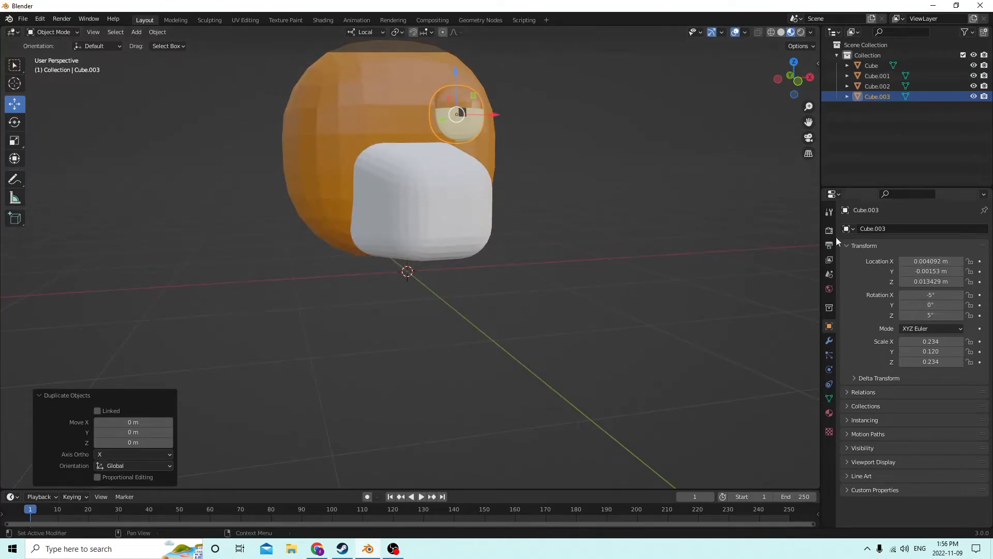
{"action": "left_click_drag", "start_coordinate": [495, 115], "coordinate": [518, 118]}
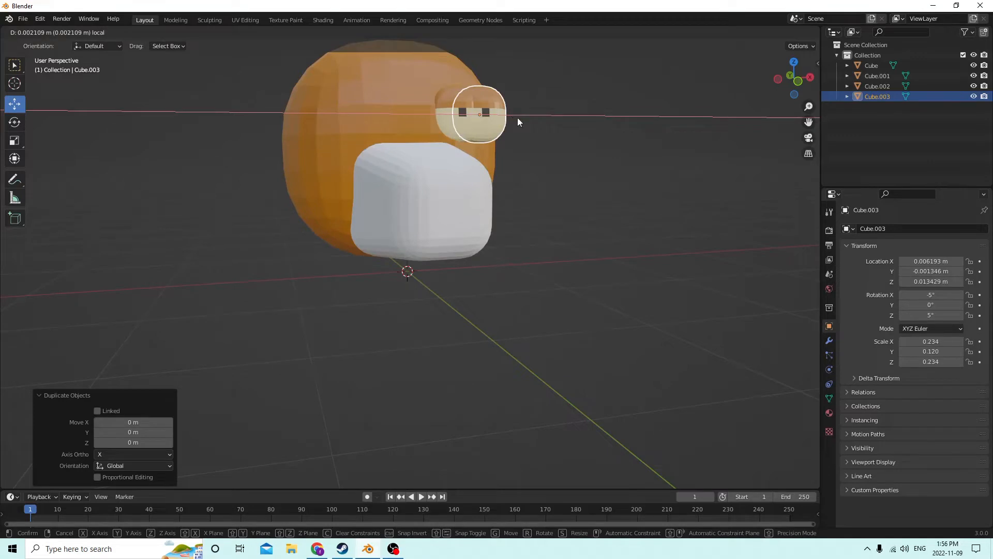
{"action": "right_click", "coordinate": [517, 118]}
{"action": "middle_click_drag", "start_coordinate": [499, 118], "coordinate": [435, 118]}
Try a Y location of 0.00153 m for the duplicated eye and undo the change
{"action": "left_click", "coordinate": [911, 271]}
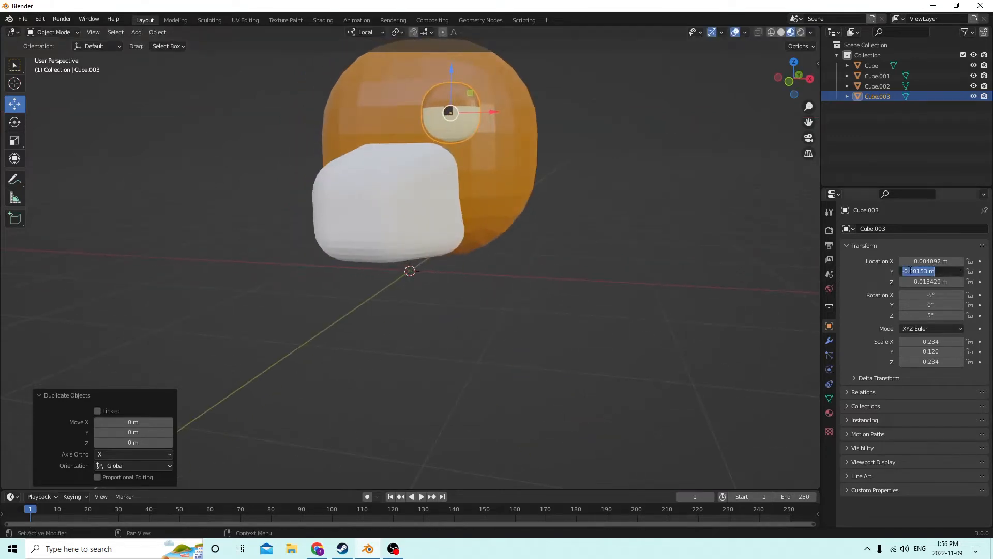
{"action": "left_click", "coordinate": [905, 270]}
{"action": "type", "text": "3"}
{"action": "key", "text": "Return"}
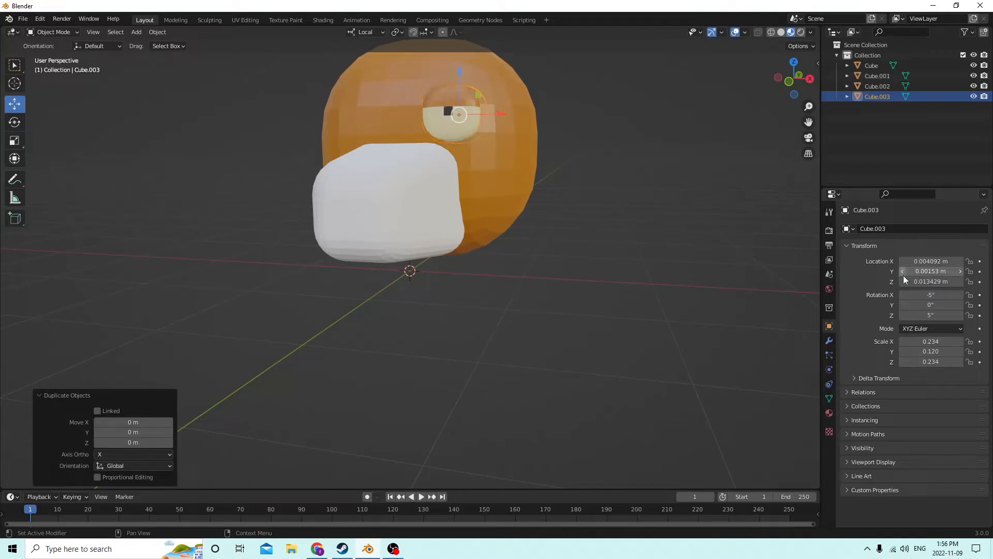
{"action": "middle_click_drag", "start_coordinate": [685, 204], "coordinate": [599, 235]}
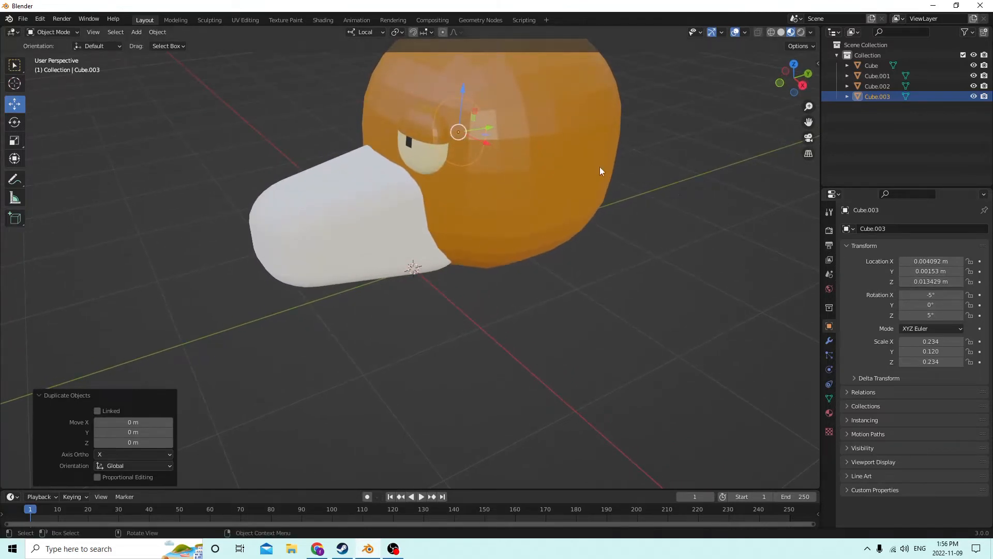
{"action": "left_click", "coordinate": [40, 19]}
{"action": "left_click", "coordinate": [51, 28]}
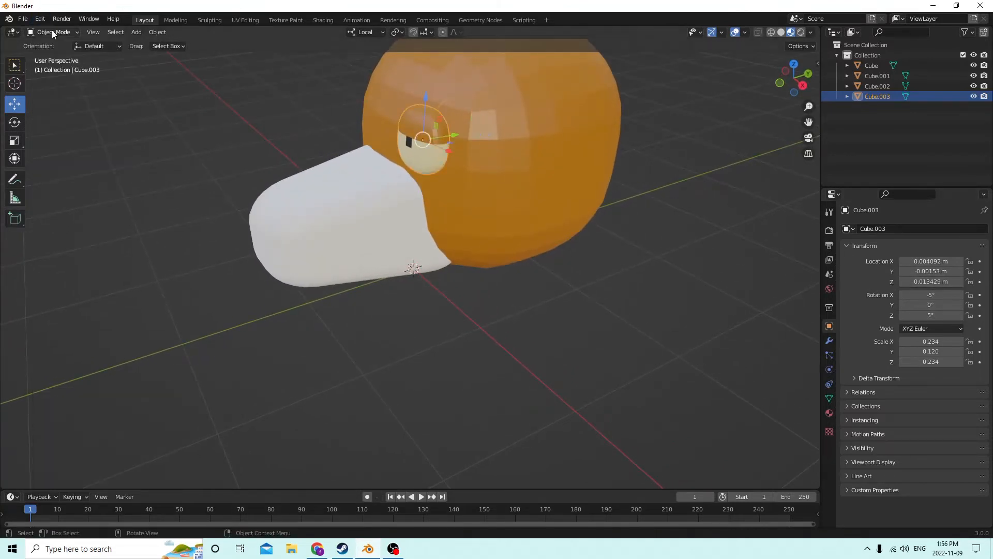
Set the duplicated eye's X location to -0.004092 m to mirror it on the head's other side
{"action": "middle_click_drag", "start_coordinate": [507, 175], "coordinate": [565, 163]}
{"action": "left_click", "coordinate": [929, 261]}
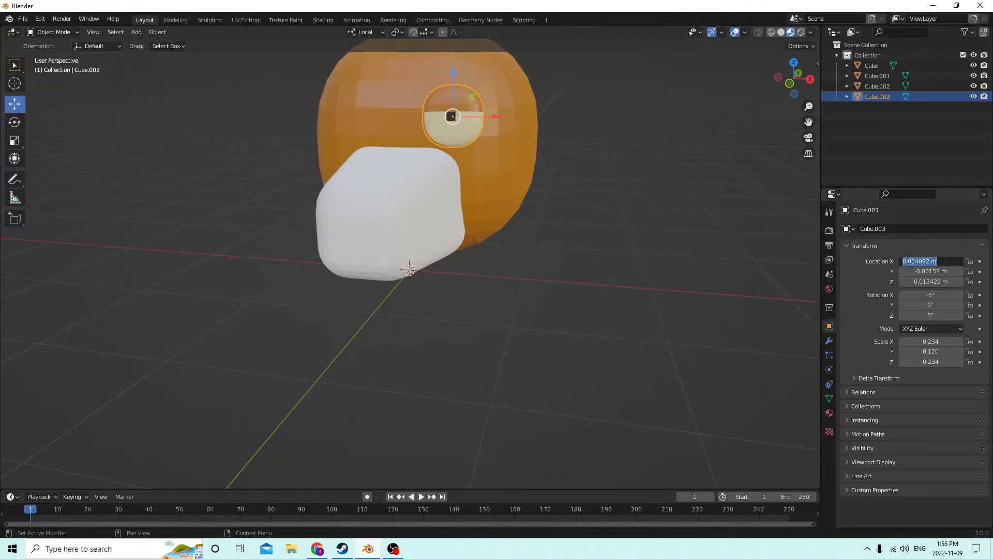
{"action": "left_click", "coordinate": [905, 260]}
{"action": "type", "text": "-"}
{"action": "key", "text": "Return"}
Try an X rotation of 5° on the duplicated eye and restore it to -5°
{"action": "mouse_move", "coordinate": [641, 207]}
{"action": "middle_mouse_down"}
{"action": "mouse_move", "coordinate": [684, 185]}
{"action": "mouse_move", "coordinate": [602, 197]}
{"action": "mouse_move", "coordinate": [646, 193]}
{"action": "middle_mouse_up"}
{"action": "left_click", "coordinate": [924, 295]}
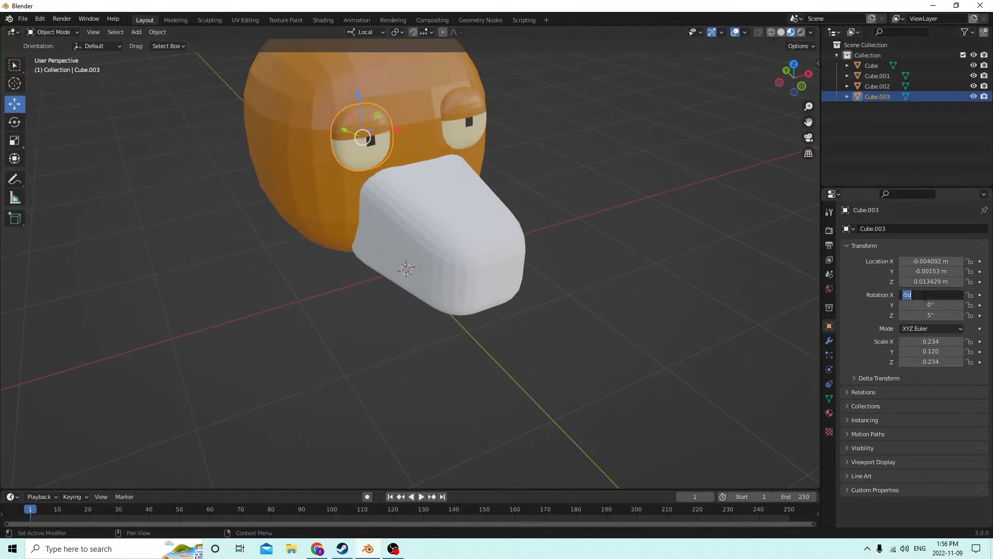
{"action": "type", "text": "5"}
{"action": "key", "text": "Return"}
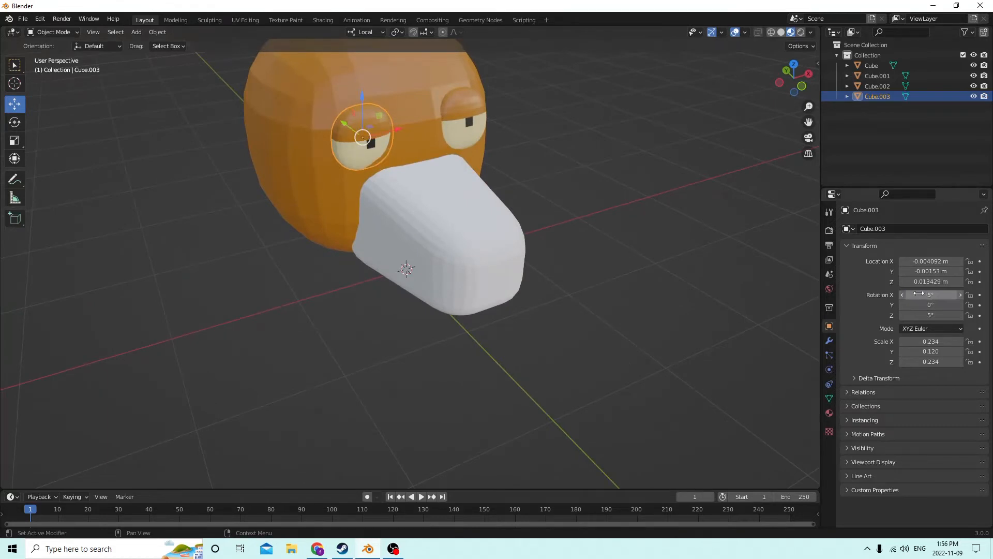
{"action": "left_click", "coordinate": [925, 295]}
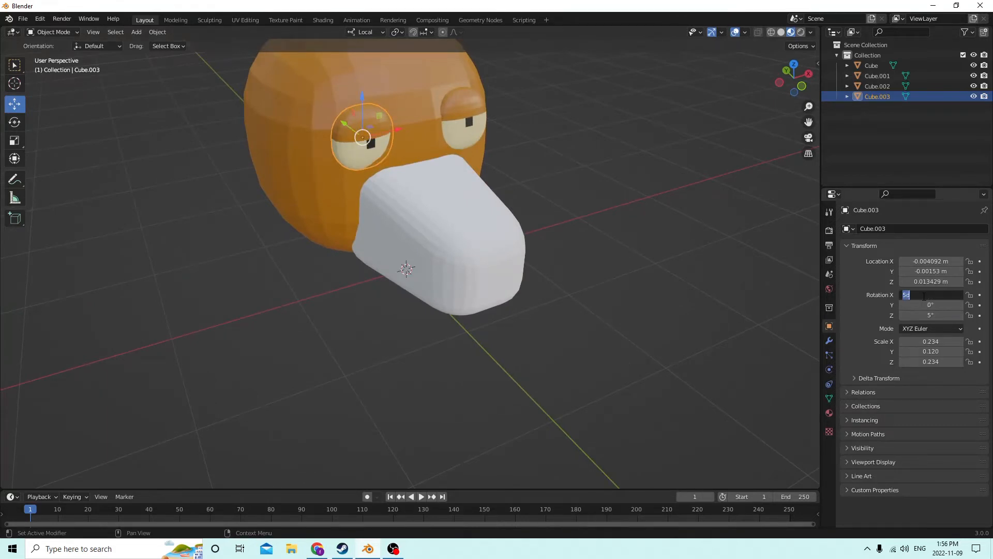
{"action": "key", "text": "Return"}
Set the duplicated eye's Z rotation to -5° so it mirrors the first eye
{"action": "left_click", "coordinate": [930, 316]}
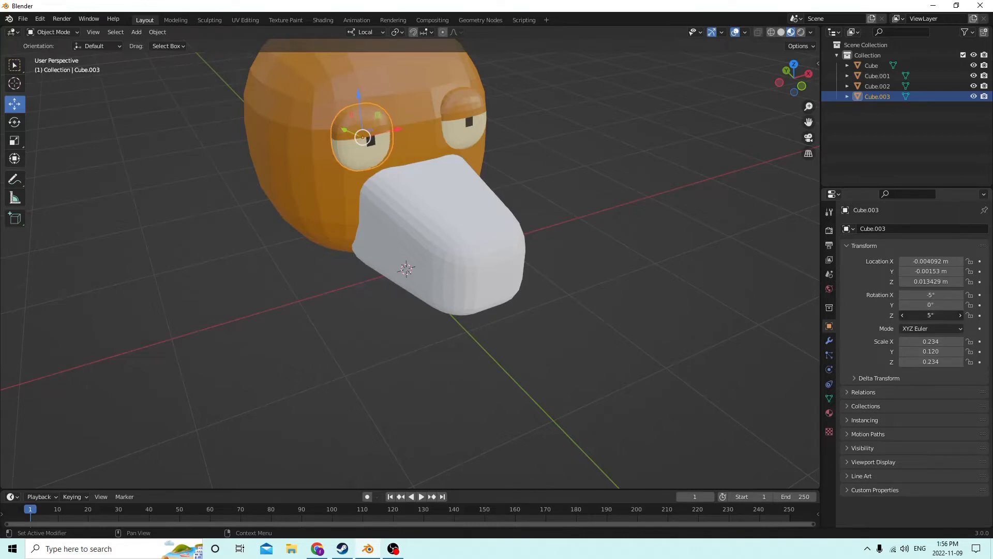
{"action": "type", "text": "-5"}
{"action": "key", "text": "Return"}
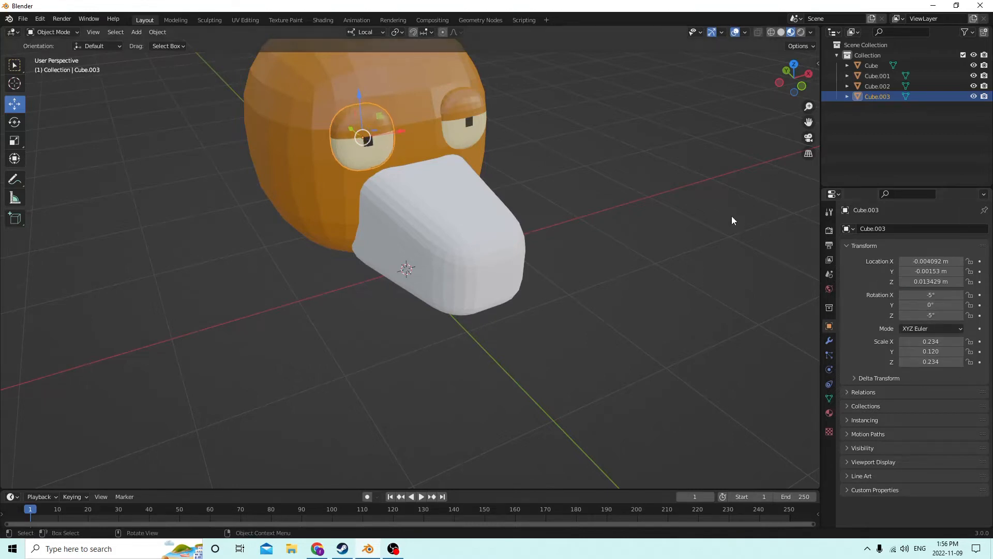
{"action": "middle_click_drag", "start_coordinate": [731, 216], "coordinate": [683, 178]}
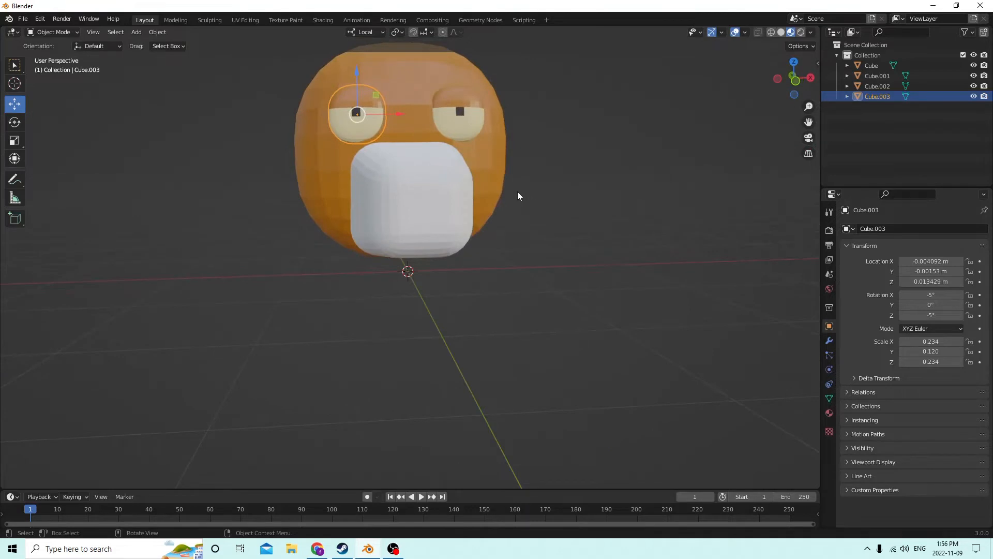
Scale the white snout by about 0.902 along local Z
{"action": "left_click", "coordinate": [424, 213]}
{"action": "mouse_move", "coordinate": [424, 214]}
{"action": "middle_mouse_down"}
{"action": "mouse_move", "coordinate": [533, 226]}
{"action": "mouse_move", "coordinate": [507, 222]}
{"action": "mouse_move", "coordinate": [514, 206]}
{"action": "mouse_move", "coordinate": [440, 204]}
{"action": "mouse_move", "coordinate": [509, 195]}
{"action": "mouse_move", "coordinate": [418, 200]}
{"action": "middle_mouse_up"}
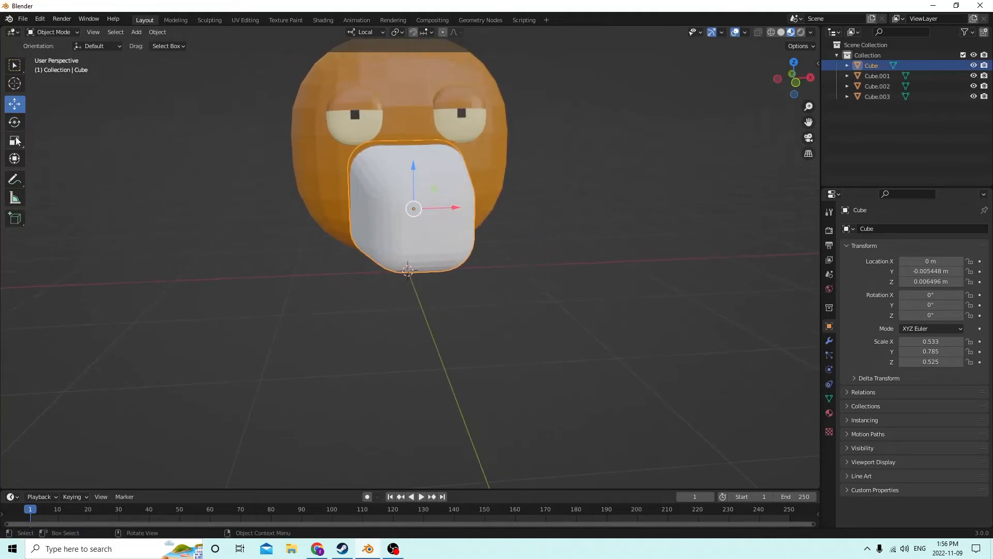
{"action": "middle_click_drag", "start_coordinate": [388, 147], "coordinate": [105, 141]}
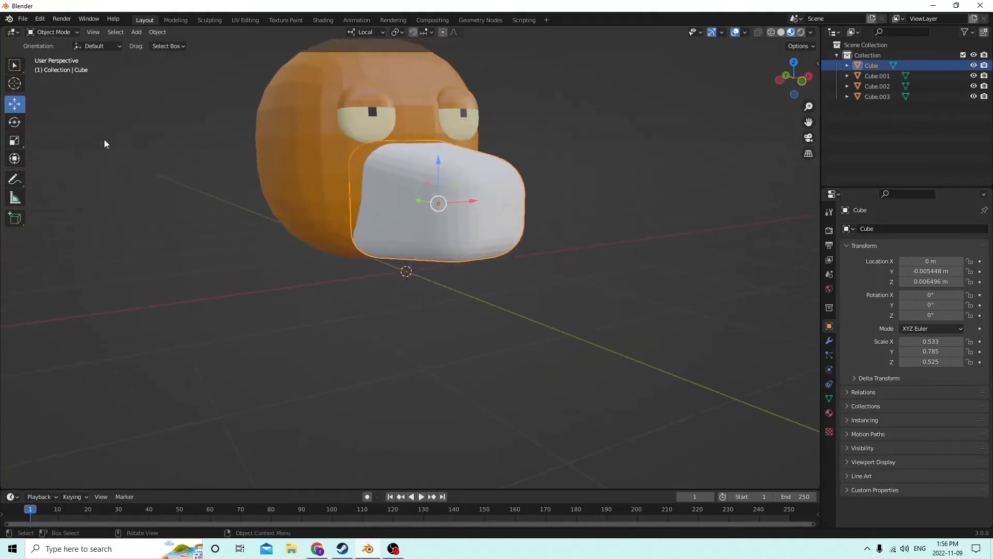
{"action": "left_click", "coordinate": [14, 141]}
{"action": "middle_click_drag", "start_coordinate": [191, 137], "coordinate": [449, 151]}
{"action": "left_click_drag", "start_coordinate": [459, 156], "coordinate": [459, 165]}
{"action": "middle_click_drag", "start_coordinate": [479, 194], "coordinate": [503, 196]}
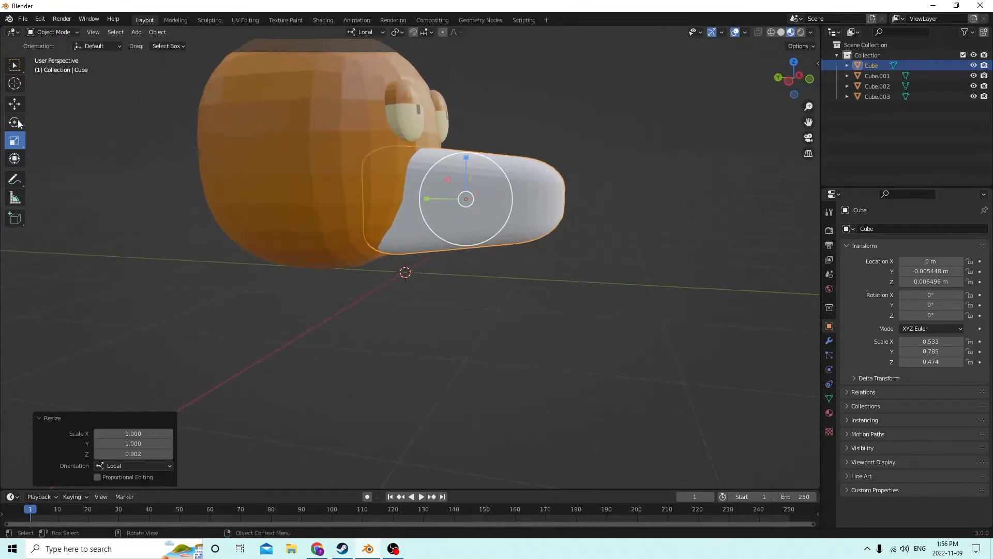
Raise the snout about 0.0007 m and reposition it along local Y to about -0.0071 m
{"action": "left_click", "coordinate": [15, 104]}
{"action": "left_click_drag", "start_coordinate": [433, 194], "coordinate": [373, 186]}
{"action": "middle_click_drag", "start_coordinate": [374, 186], "coordinate": [340, 184]}
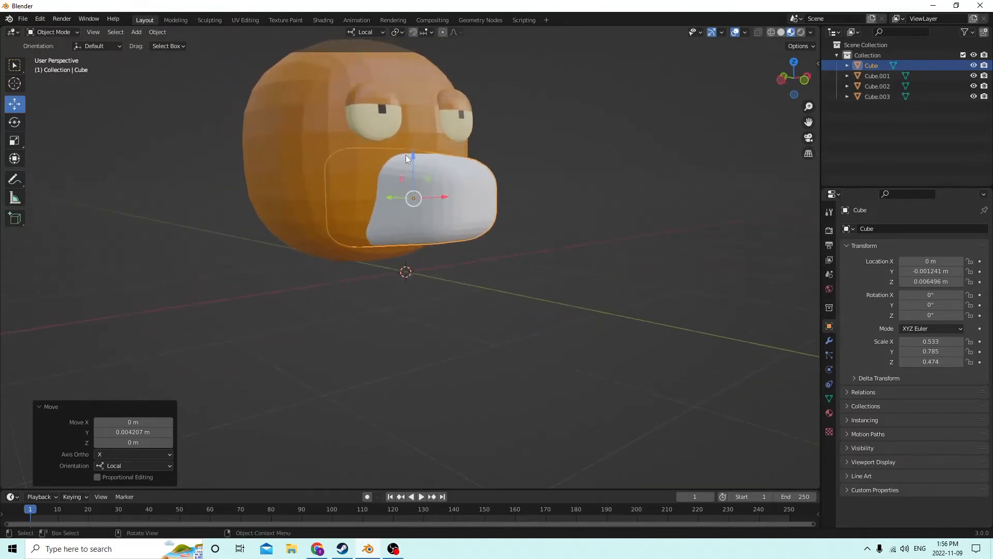
{"action": "left_click_drag", "start_coordinate": [409, 152], "coordinate": [404, 142]}
{"action": "middle_click_drag", "start_coordinate": [426, 166], "coordinate": [470, 181]}
{"action": "left_click_drag", "start_coordinate": [382, 193], "coordinate": [457, 195]}
Scale the snout by about 0.810 along local Y and 1.178 along local X
{"action": "left_click", "coordinate": [15, 139]}
{"action": "middle_click_drag", "start_coordinate": [457, 195], "coordinate": [495, 212]}
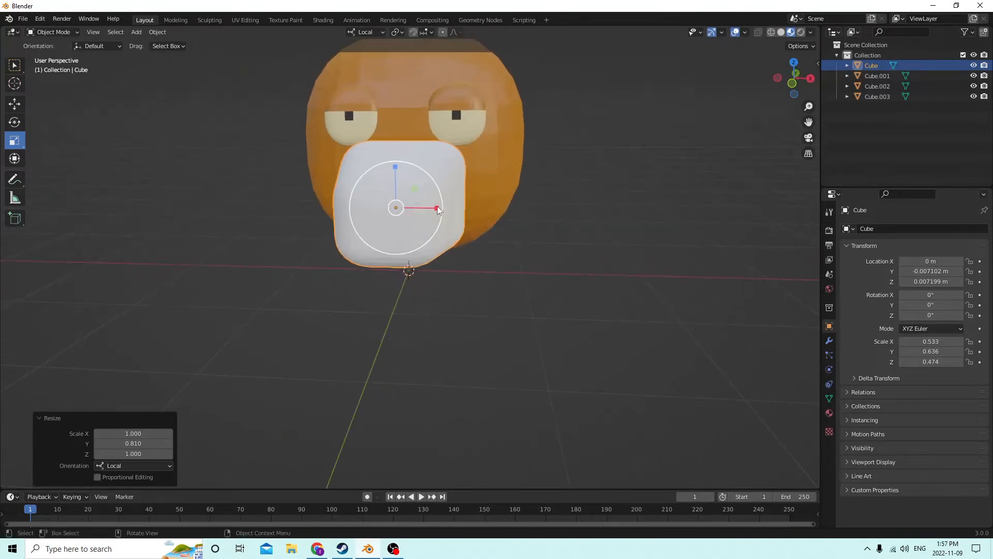
{"action": "left_click_drag", "start_coordinate": [437, 206], "coordinate": [446, 206]}
{"action": "middle_click_drag", "start_coordinate": [446, 207], "coordinate": [472, 175]}
Move the snout along local Y to about -0.0049 m, pushing its rear end back into the head
{"action": "left_click", "coordinate": [15, 104]}
{"action": "middle_click_drag", "start_coordinate": [341, 121], "coordinate": [397, 122]}
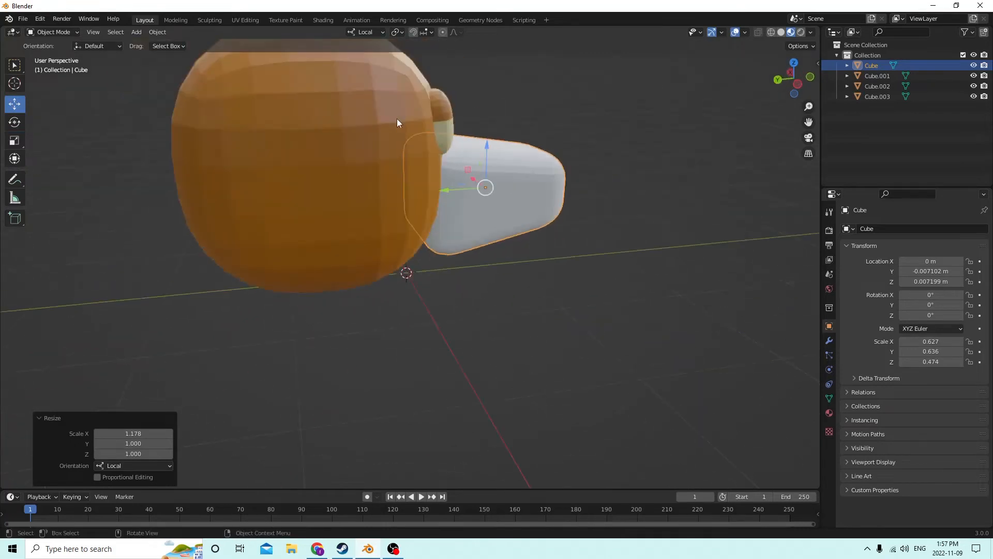
{"action": "left_click_drag", "start_coordinate": [455, 190], "coordinate": [418, 185]}
{"action": "middle_click_drag", "start_coordinate": [418, 185], "coordinate": [379, 174]}
{"action": "left_click_drag", "start_coordinate": [421, 196], "coordinate": [411, 187]}
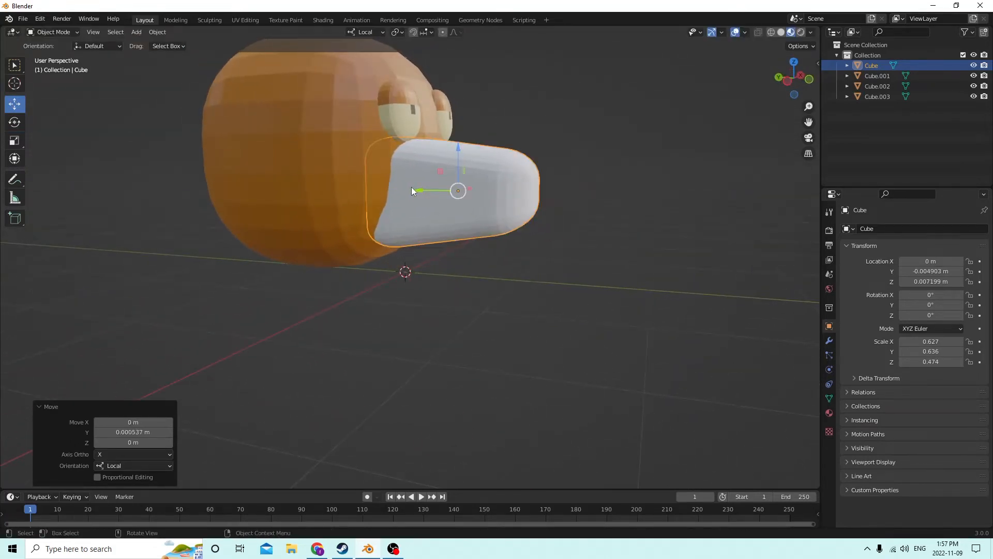
Duplicate the orange head and move the copy about 0.0247 m along local Y, in front of the snout
{"action": "scroll", "coordinate": [417, 196], "scroll_direction": "down", "scroll_amount": 3}
{"action": "middle_click_drag", "start_coordinate": [417, 195], "coordinate": [362, 160]}
{"action": "left_click", "coordinate": [338, 166]}
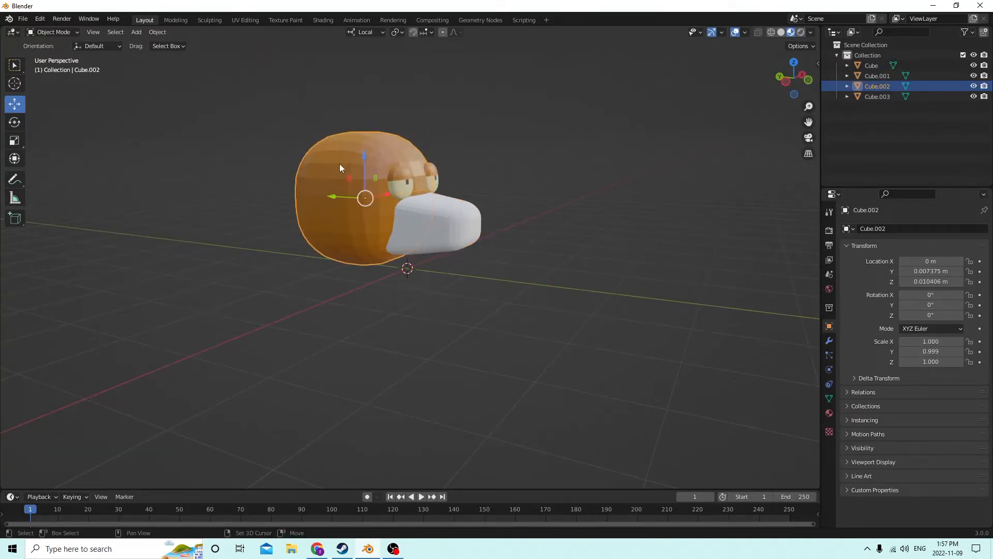
{"action": "key", "text": "shift+d"}
{"action": "right_click", "coordinate": [339, 163]}
{"action": "left_click_drag", "start_coordinate": [331, 197], "coordinate": [484, 205]}
Scale the head copy to about 0.321, lower it about 0.002 m and move it about 0.0052 m back to the snout's tip
{"action": "key", "text": "s"}
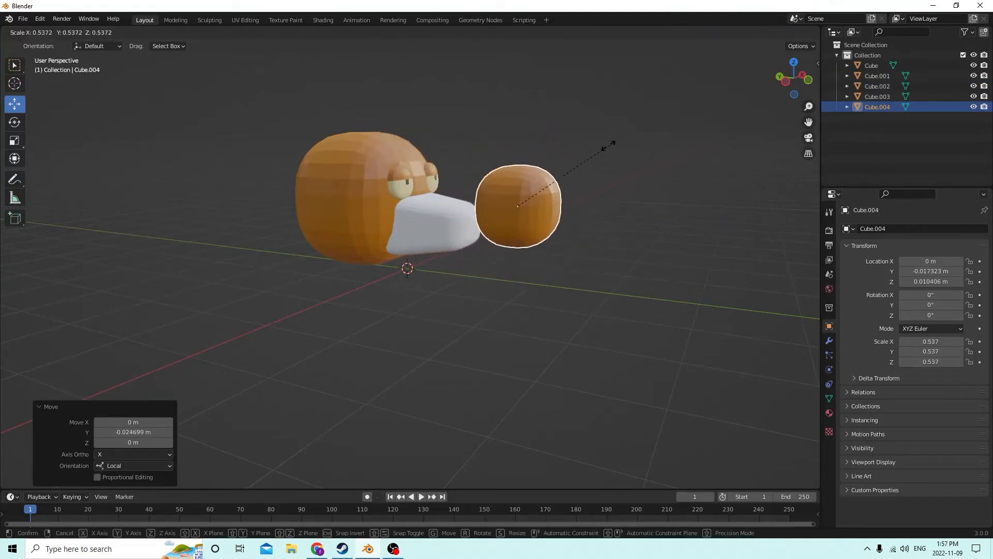
{"action": "left_click", "coordinate": [575, 171]}
{"action": "left_click_drag", "start_coordinate": [520, 160], "coordinate": [515, 178]}
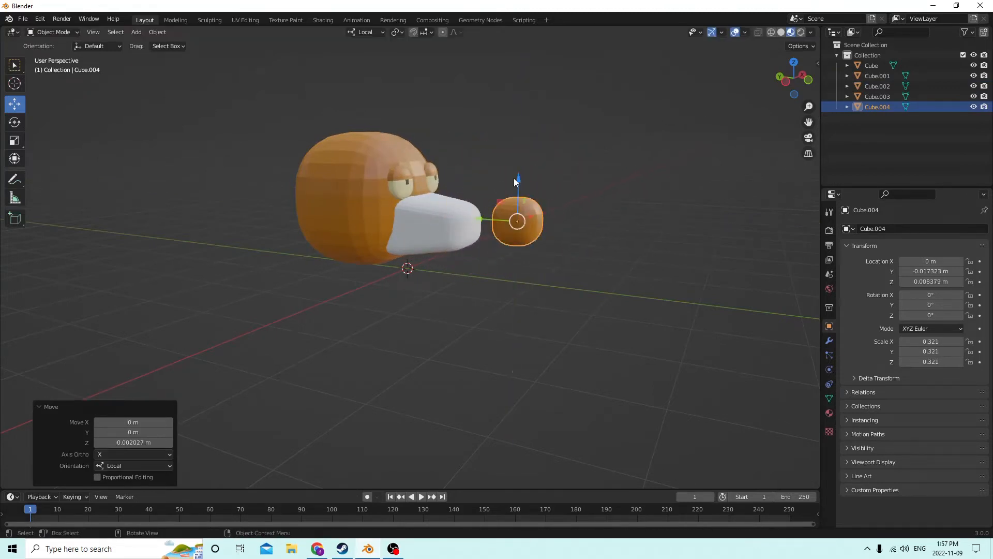
{"action": "left_click_drag", "start_coordinate": [479, 221], "coordinate": [444, 220]}
Scale the small orange nose by about 0.589 and move it about 0.0011 m along local Y into the snout
{"action": "key", "text": "s"}
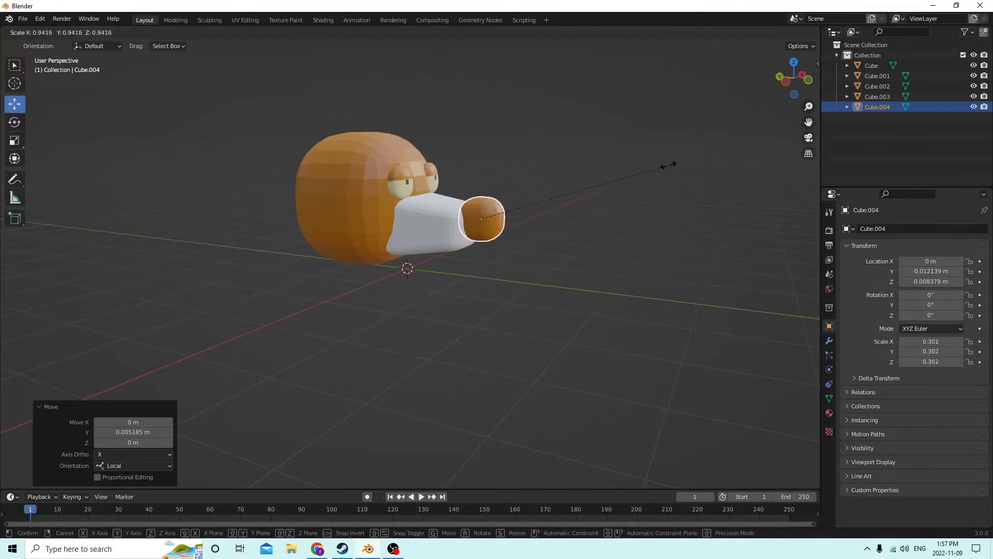
{"action": "left_click", "coordinate": [592, 175]}
{"action": "scroll", "coordinate": [592, 176], "scroll_direction": "up", "scroll_amount": 5}
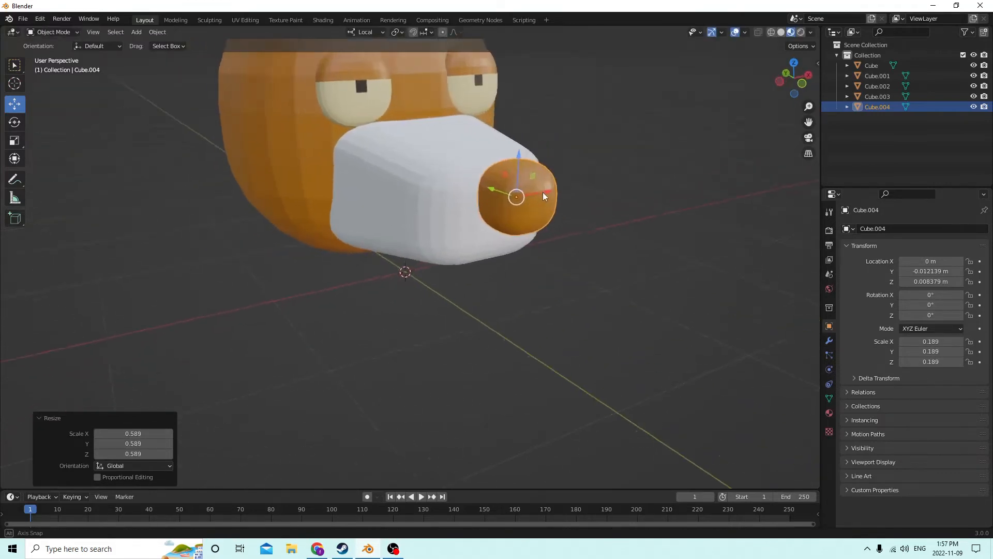
{"action": "left_click_drag", "start_coordinate": [489, 189], "coordinate": [468, 186]}
Raise the small orange nose about 0.0003 m along local Z at the snout's tip
{"action": "right_click", "coordinate": [458, 184]}
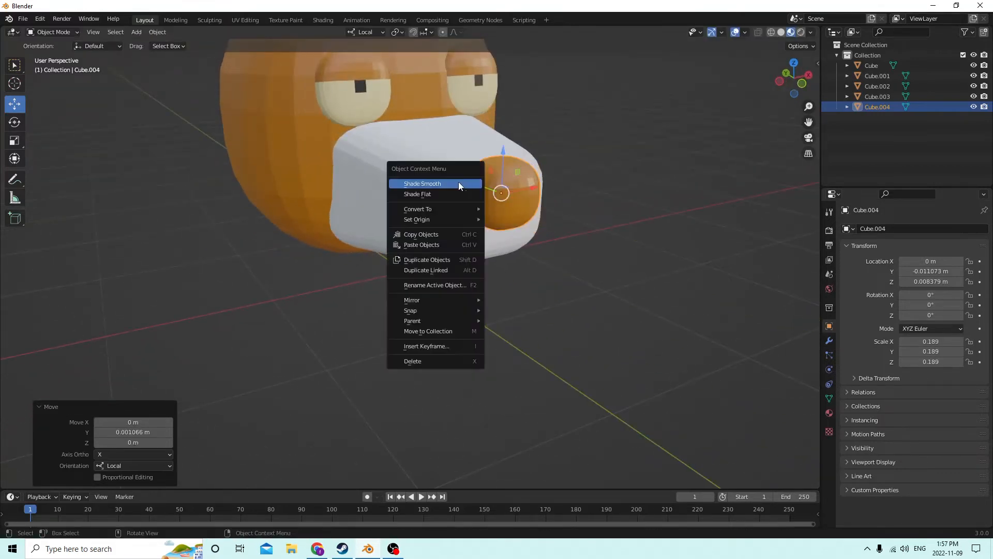
{"action": "middle_click_drag", "start_coordinate": [380, 185], "coordinate": [686, 150]}
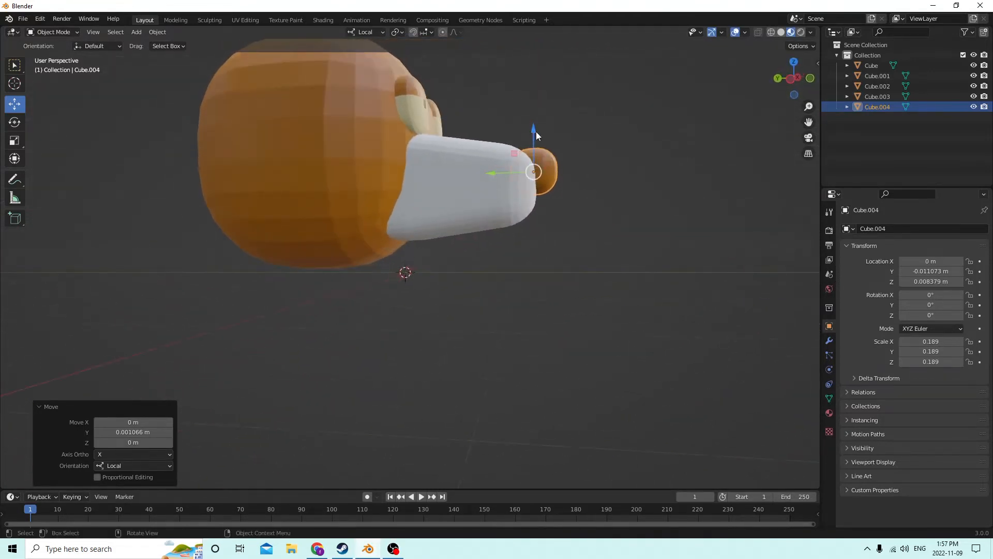
{"action": "left_click_drag", "start_coordinate": [536, 135], "coordinate": [536, 127]}
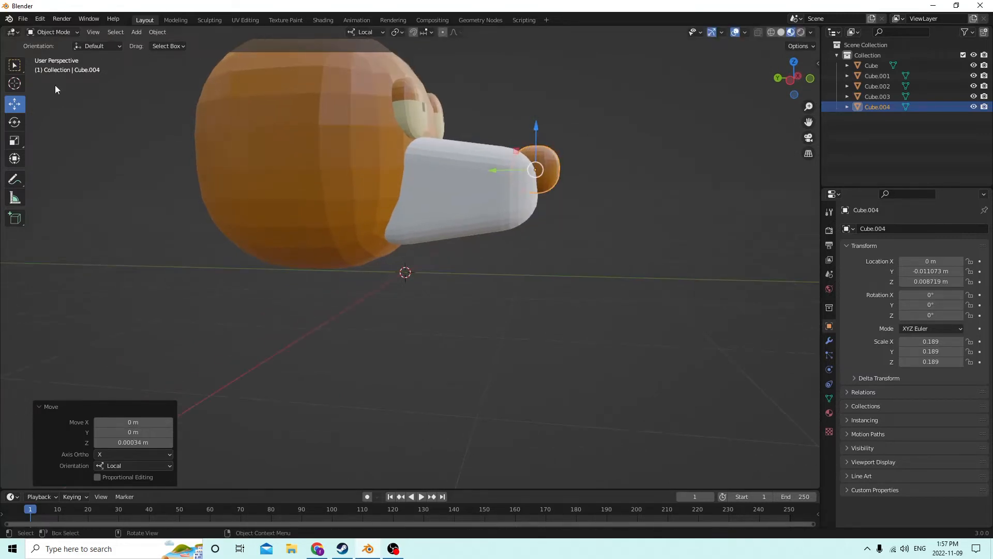
Flatten the nose by about 0.643 along local Y and move it about 0.0003 m along that axis into the snout
{"action": "left_click", "coordinate": [14, 141]}
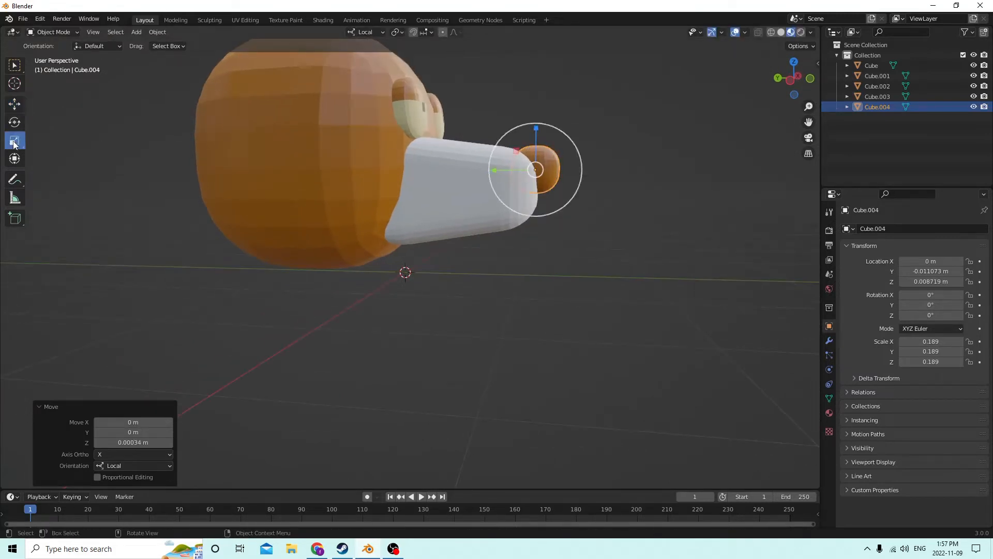
{"action": "left_click_drag", "start_coordinate": [492, 174], "coordinate": [510, 168]}
{"action": "middle_click_drag", "start_coordinate": [510, 168], "coordinate": [129, 100]}
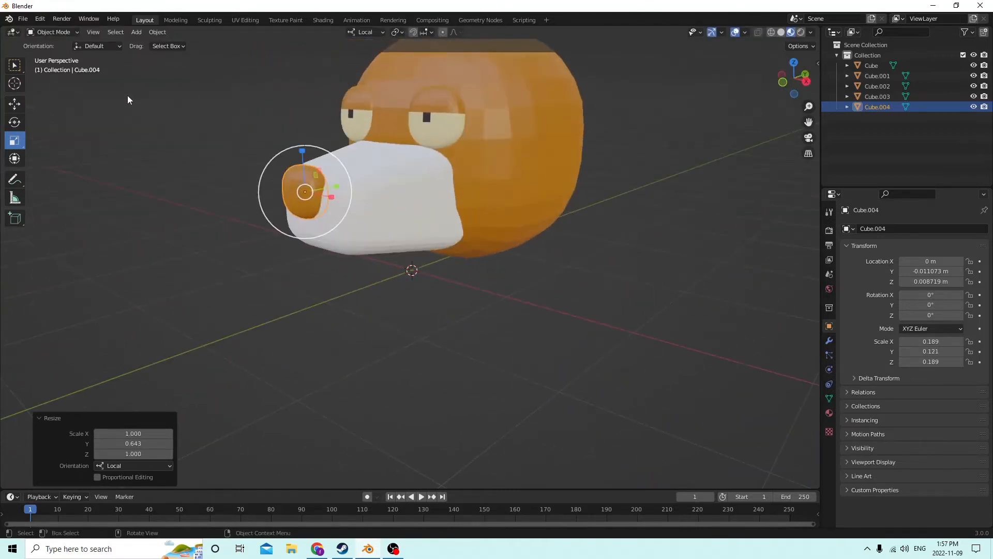
{"action": "left_click", "coordinate": [14, 105]}
{"action": "left_click_drag", "start_coordinate": [331, 185], "coordinate": [337, 184]}
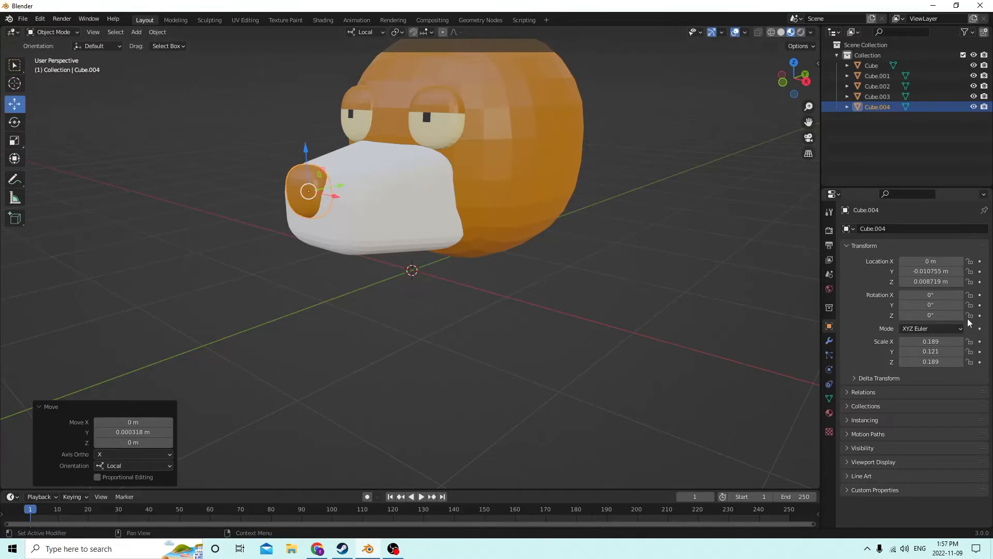
Set the nose's X rotation to -10° and check its tilt from the side
{"action": "left_click", "coordinate": [931, 295]}
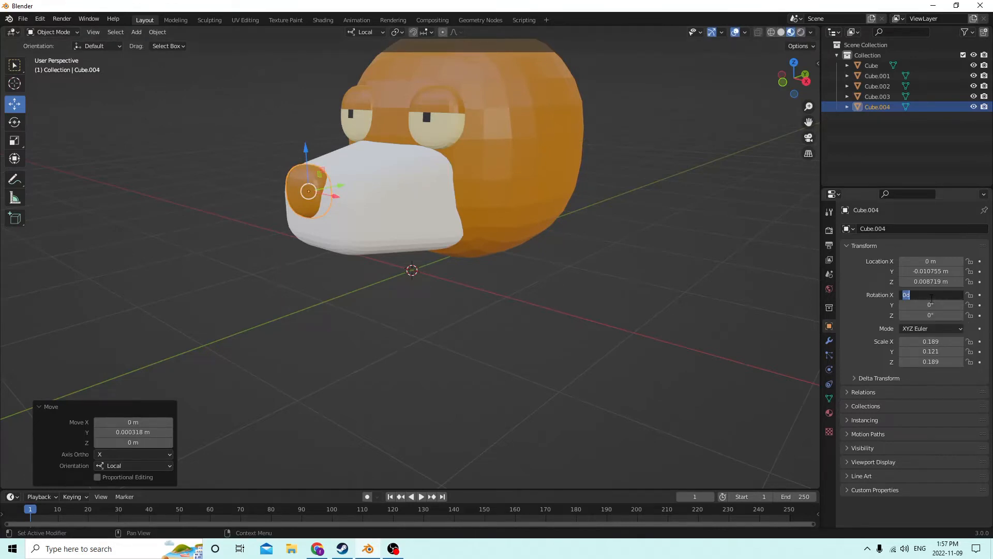
{"action": "type", "text": "-10"}
{"action": "key", "text": "Return"}
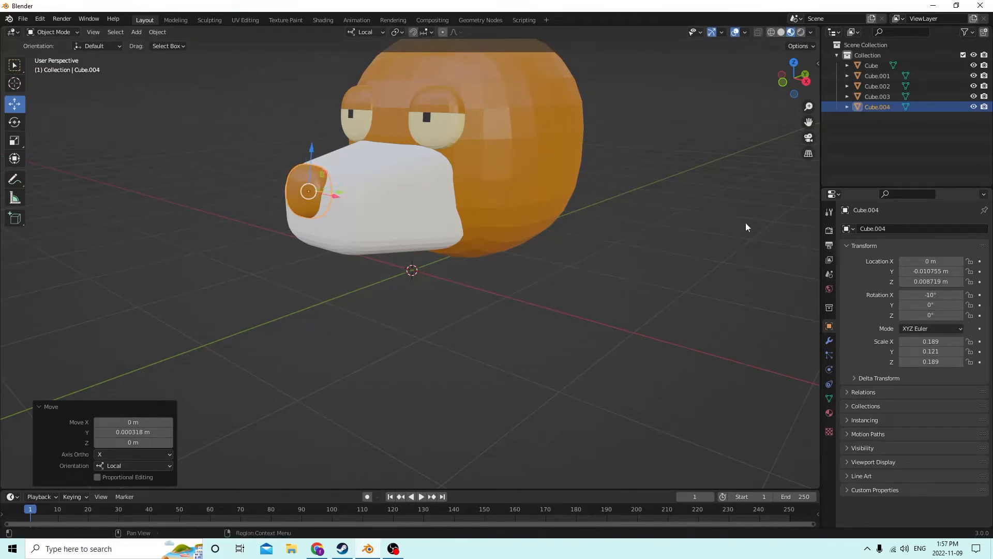
{"action": "middle_click_drag", "start_coordinate": [744, 223], "coordinate": [386, 190]}
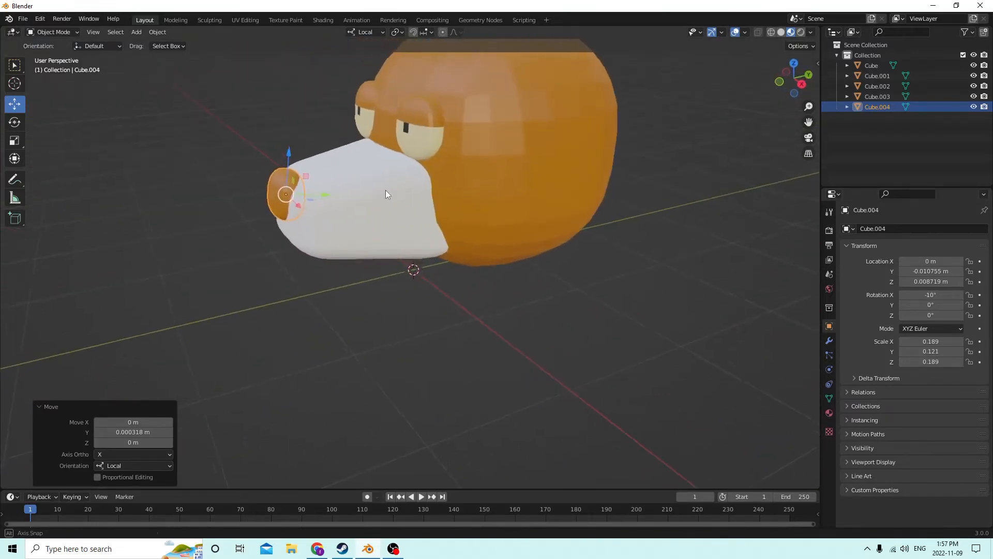
Set the nose's X rotation to -15° and deselect it
{"action": "left_click", "coordinate": [922, 293]}
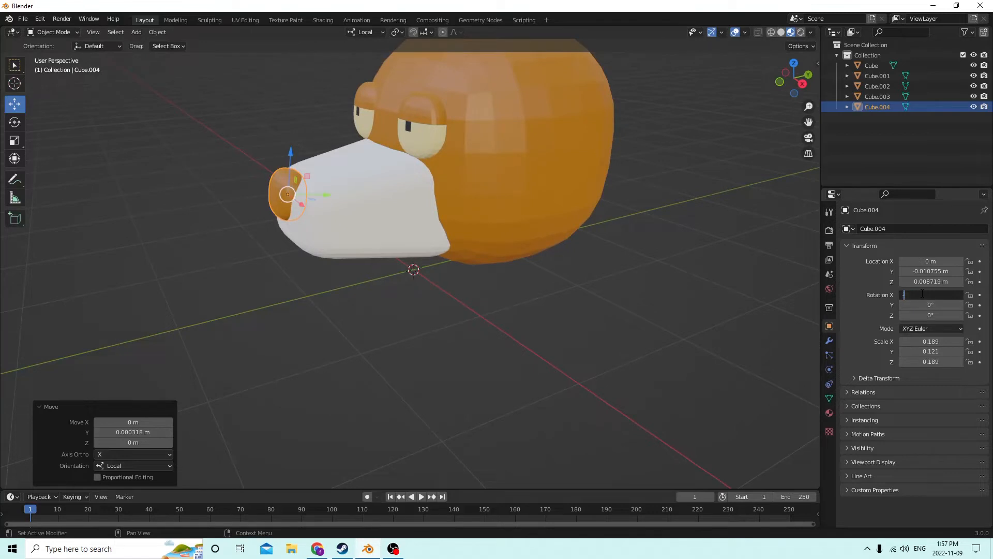
{"action": "type", "text": "-15"}
{"action": "key", "text": "Return"}
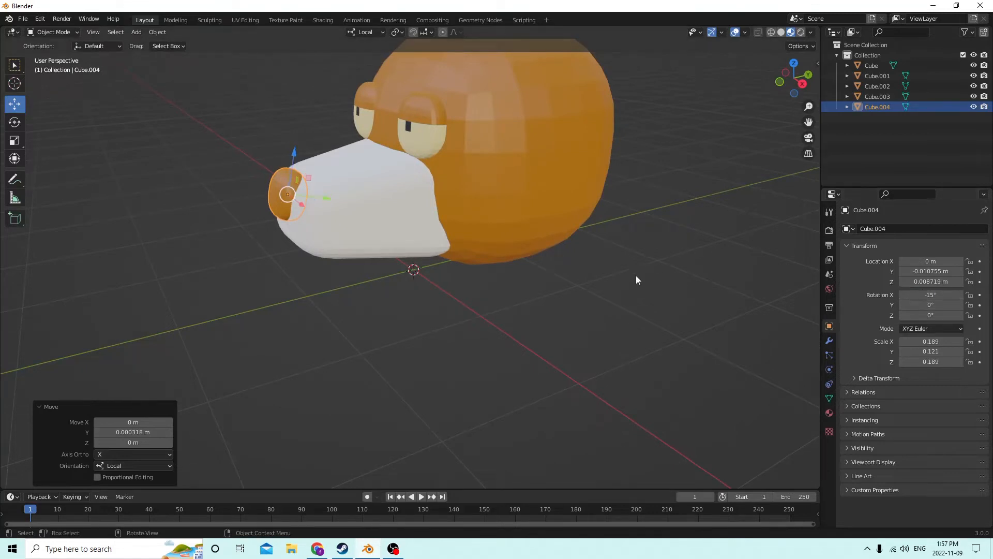
{"action": "left_click", "coordinate": [619, 312]}
{"action": "middle_click_drag", "start_coordinate": [619, 311], "coordinate": [681, 280]}
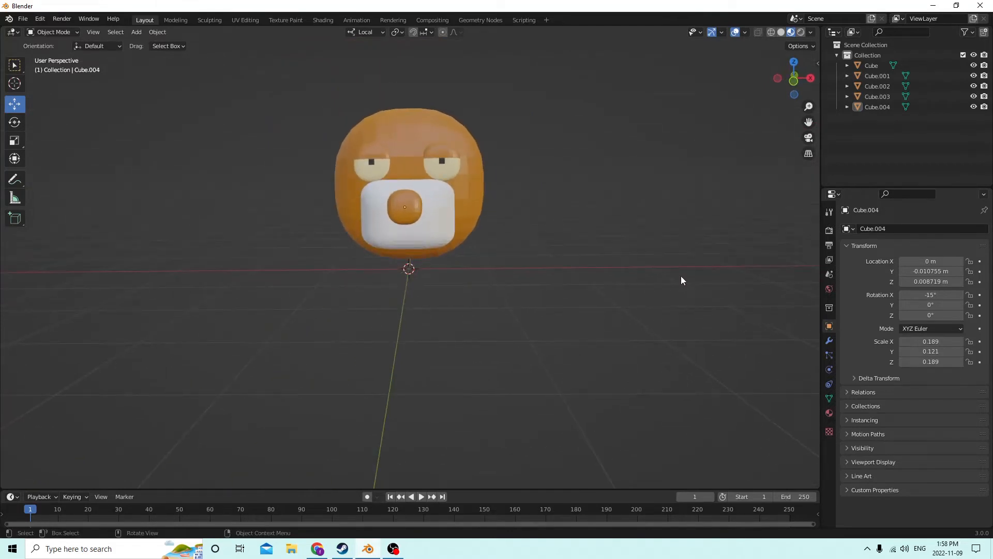
Duplicate the orange head and move the copy about 0.0108 m along X and 0.0084 m up to the head's upper corner
{"action": "middle_click_drag", "start_coordinate": [520, 208], "coordinate": [576, 52]}
{"action": "left_click", "coordinate": [516, 94]}
{"action": "scroll", "coordinate": [514, 91], "scroll_direction": "down", "scroll_amount": 5}
{"action": "key", "text": "shift+d"}
{"action": "key", "text": "Escape"}
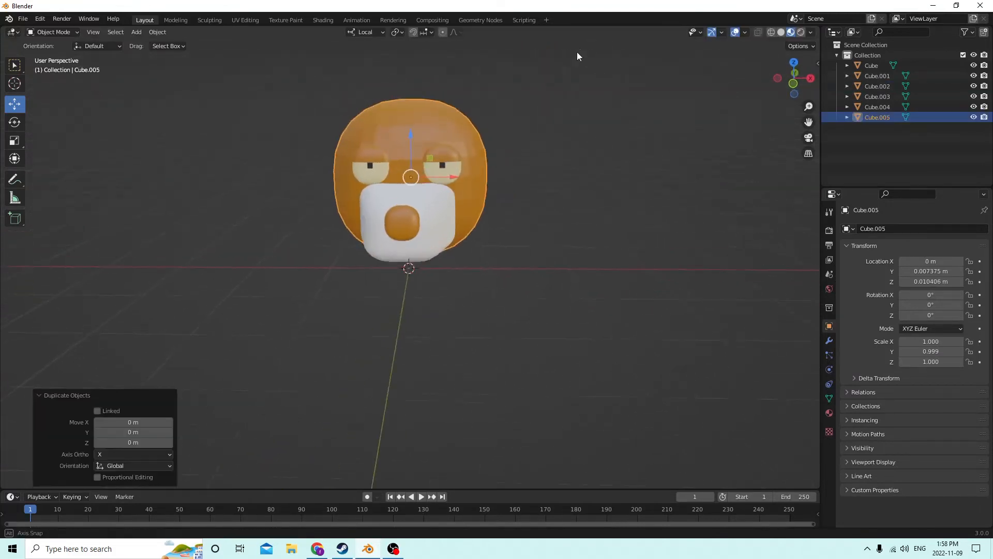
{"action": "left_click_drag", "start_coordinate": [443, 179], "coordinate": [488, 85]}
{"action": "middle_click_drag", "start_coordinate": [487, 85], "coordinate": [446, 113]}
Scale the head copy uniformly to about 0.408 to form an ear
{"action": "key", "text": "s"}
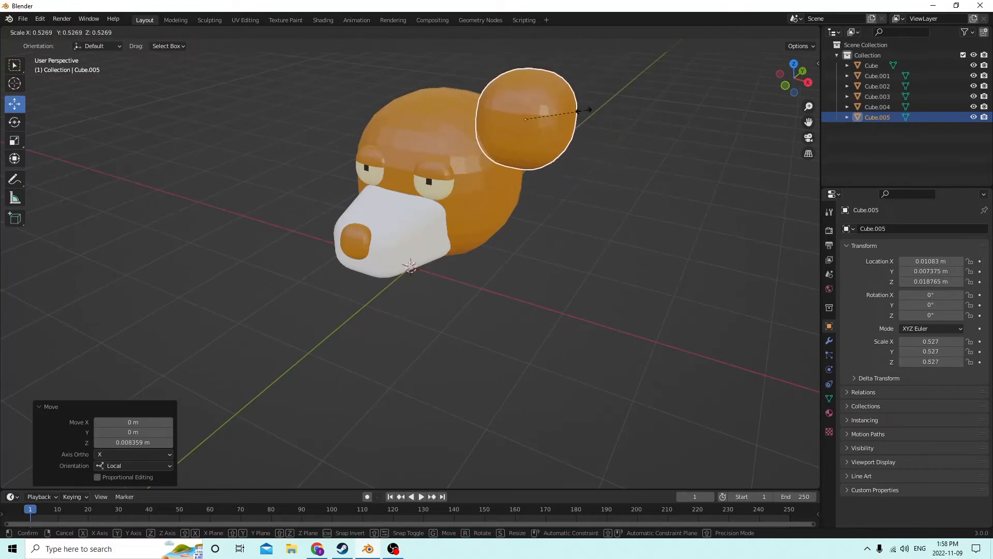
{"action": "left_click", "coordinate": [568, 106]}
{"action": "middle_click_drag", "start_coordinate": [526, 126], "coordinate": [473, 120]}
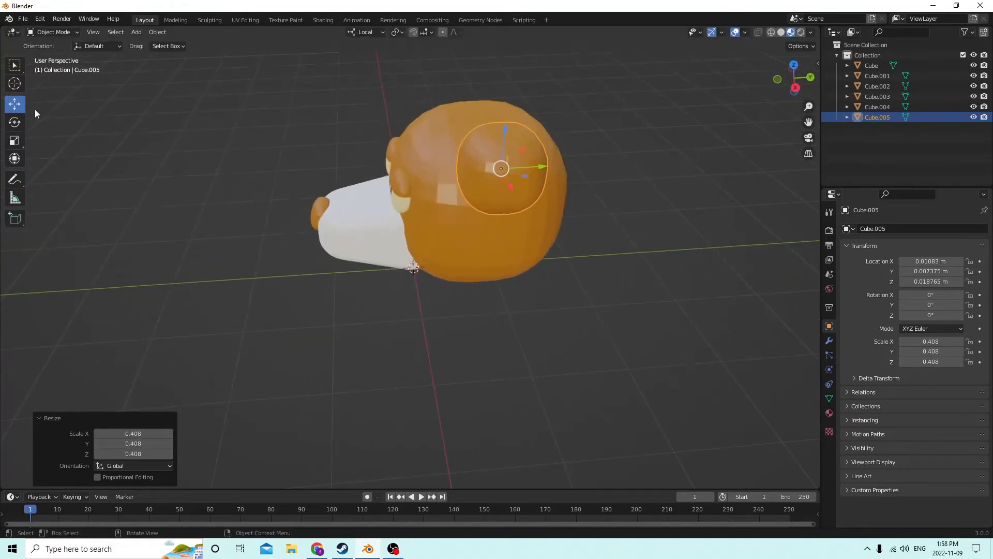
Flatten the ear along local Y to a Y scale of about 0.173
{"action": "left_click", "coordinate": [15, 140]}
{"action": "middle_click_drag", "start_coordinate": [434, 155], "coordinate": [454, 158]}
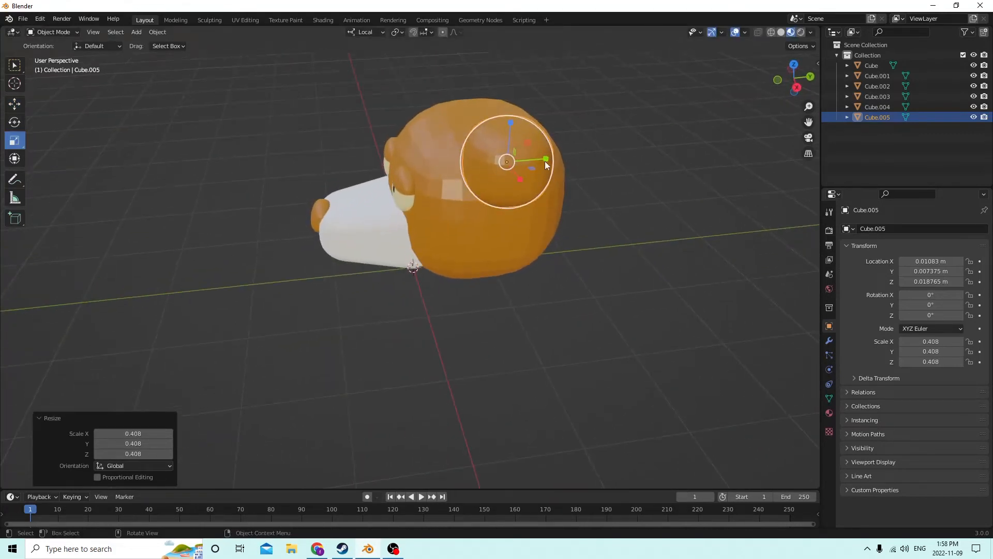
{"action": "left_click_drag", "start_coordinate": [545, 162], "coordinate": [524, 166]}
{"action": "mouse_move", "coordinate": [524, 166]}
{"action": "middle_mouse_down"}
{"action": "mouse_move", "coordinate": [612, 148]}
{"action": "mouse_move", "coordinate": [523, 166]}
{"action": "middle_mouse_up"}
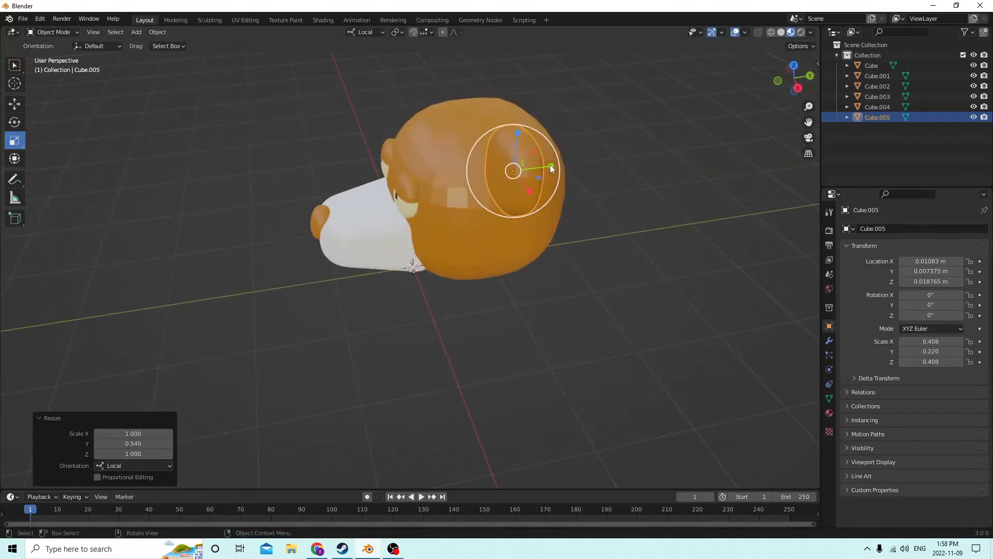
{"action": "left_click_drag", "start_coordinate": [550, 164], "coordinate": [548, 169]}
{"action": "middle_click_drag", "start_coordinate": [549, 170], "coordinate": [567, 138]}
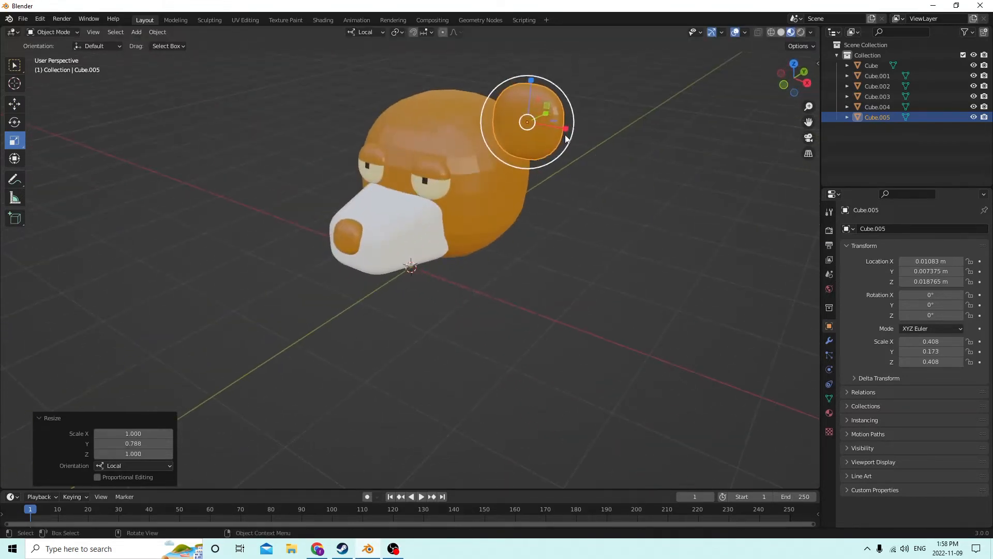
Reshape the ear to local scales of about 0.341 on X, 0.149 on Y and 0.444 on Z
{"action": "left_click_drag", "start_coordinate": [565, 129], "coordinate": [556, 129]}
{"action": "middle_click_drag", "start_coordinate": [557, 129], "coordinate": [578, 110]}
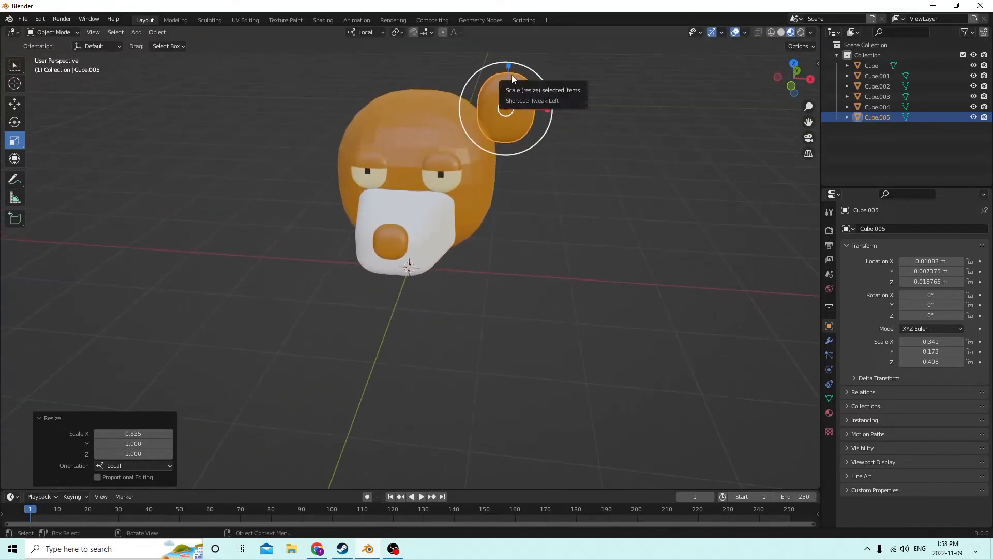
{"action": "left_click_drag", "start_coordinate": [512, 77], "coordinate": [508, 58]}
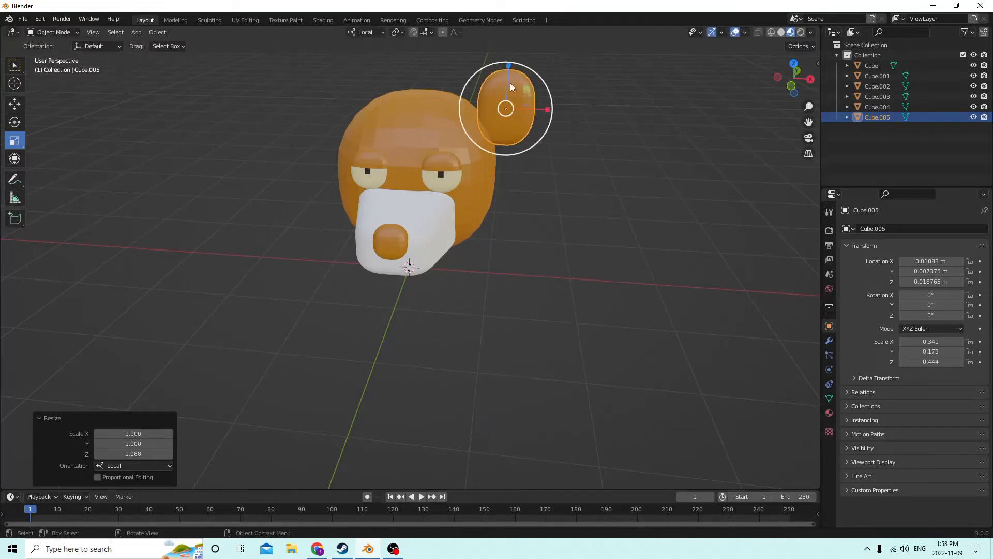
{"action": "middle_click_drag", "start_coordinate": [510, 83], "coordinate": [415, 104]}
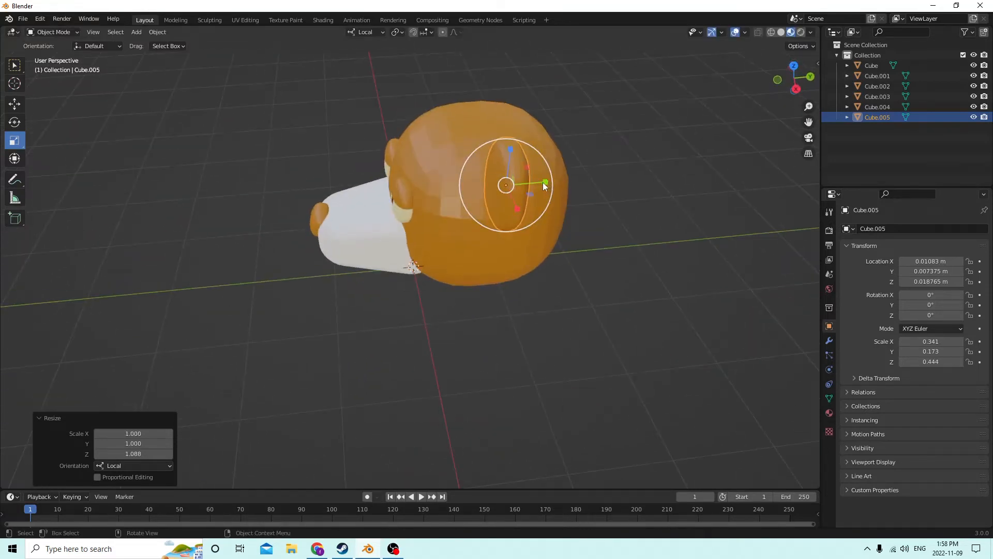
{"action": "left_click_drag", "start_coordinate": [544, 187], "coordinate": [540, 185]}
{"action": "middle_click_drag", "start_coordinate": [540, 185], "coordinate": [234, 120]}
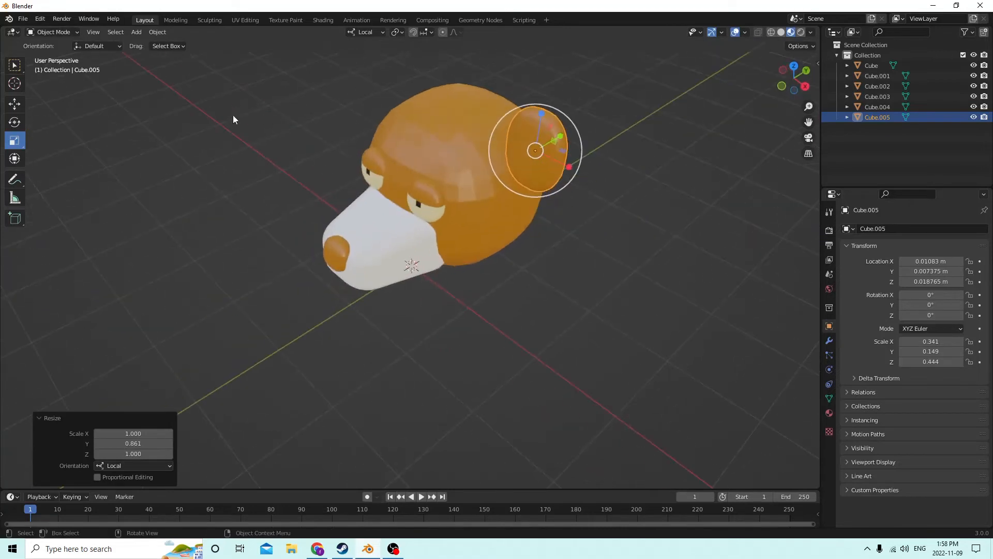
Duplicate the ear in place and move the copy about -0.0004 m along local Y, toward the front
{"action": "left_click", "coordinate": [15, 109]}
{"action": "middle_click_drag", "start_coordinate": [461, 125], "coordinate": [515, 118]}
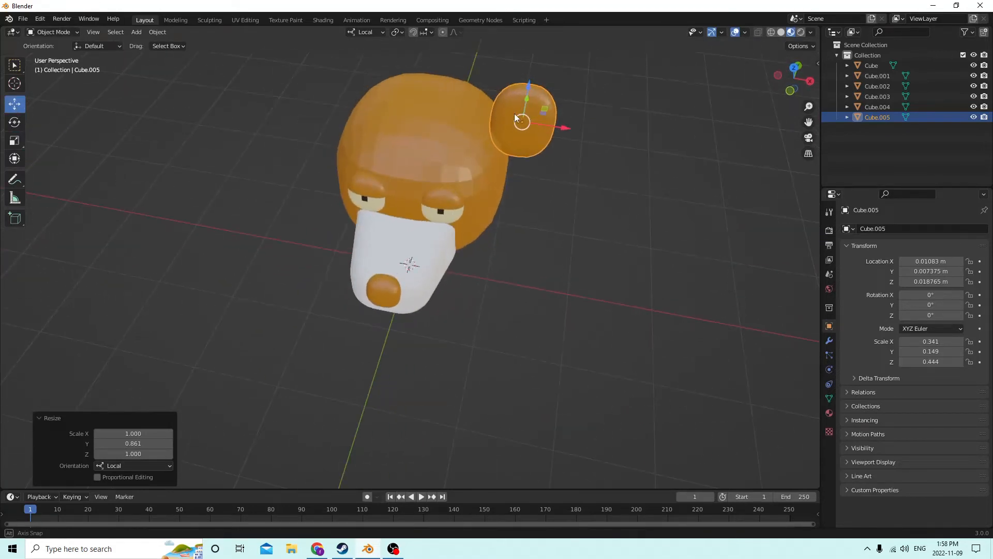
{"action": "middle_click_drag", "start_coordinate": [601, 102], "coordinate": [513, 87]}
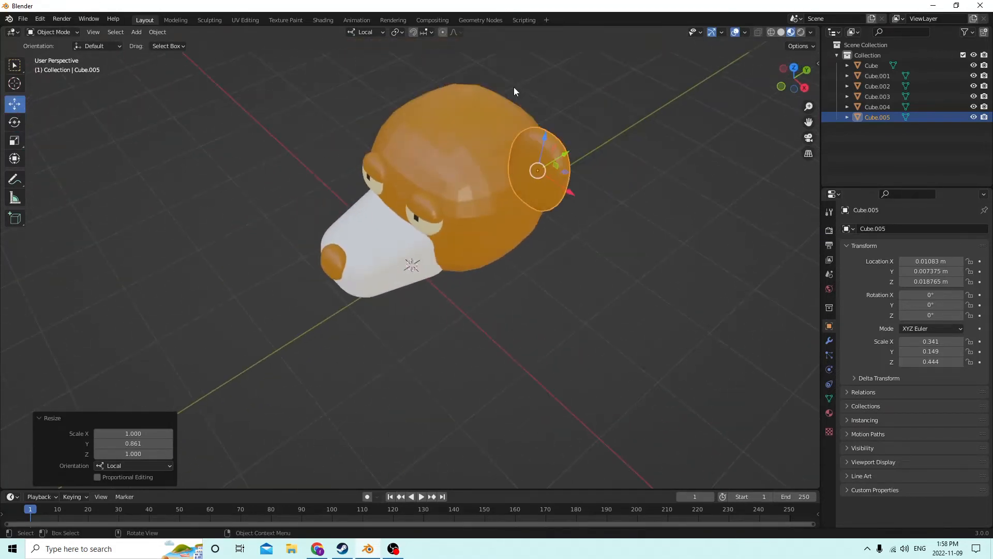
{"action": "key", "text": "shift+d"}
{"action": "key", "text": "Escape"}
{"action": "middle_click_drag", "start_coordinate": [623, 77], "coordinate": [566, 182]}
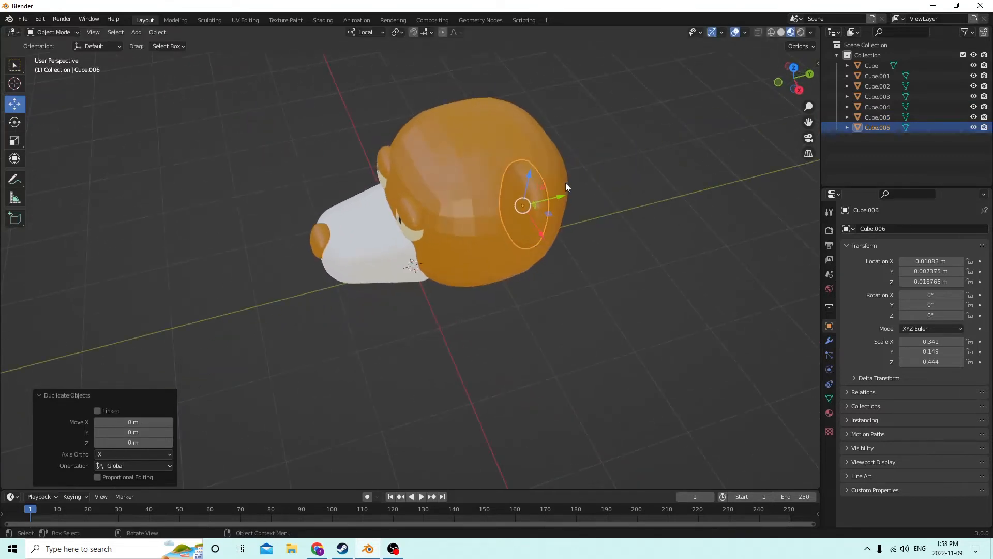
{"action": "left_click_drag", "start_coordinate": [557, 197], "coordinate": [554, 198]}
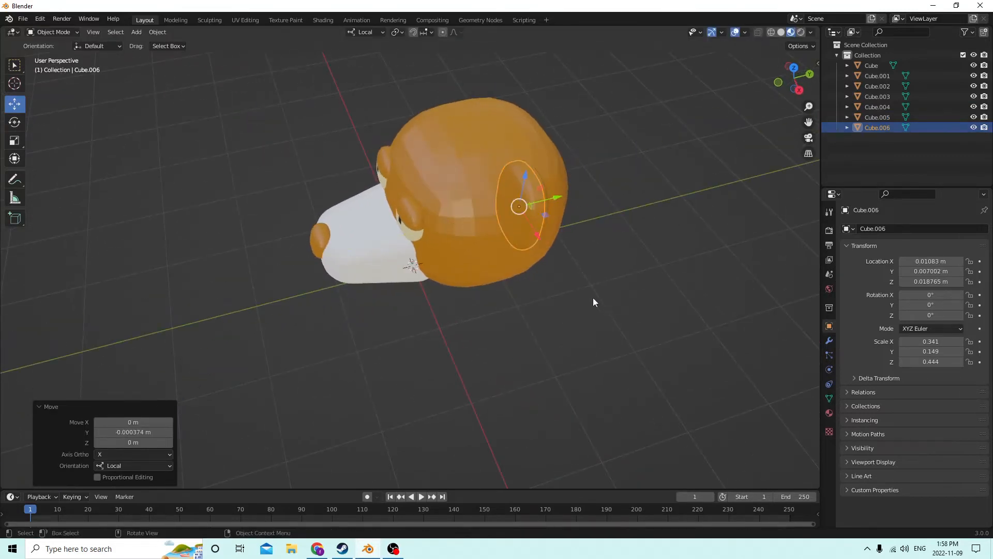
Shrink the ear copy uniformly by about 0.906 and again by about 0.954 to form the inner ear
{"action": "key", "text": "s"}
{"action": "left_click", "coordinate": [579, 308]}
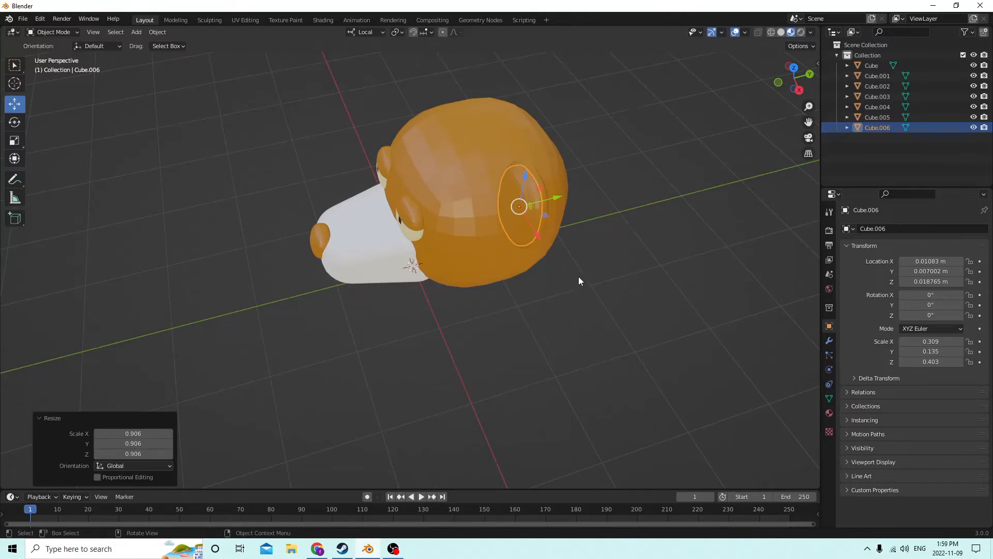
{"action": "middle_click_drag", "start_coordinate": [579, 281], "coordinate": [645, 197]}
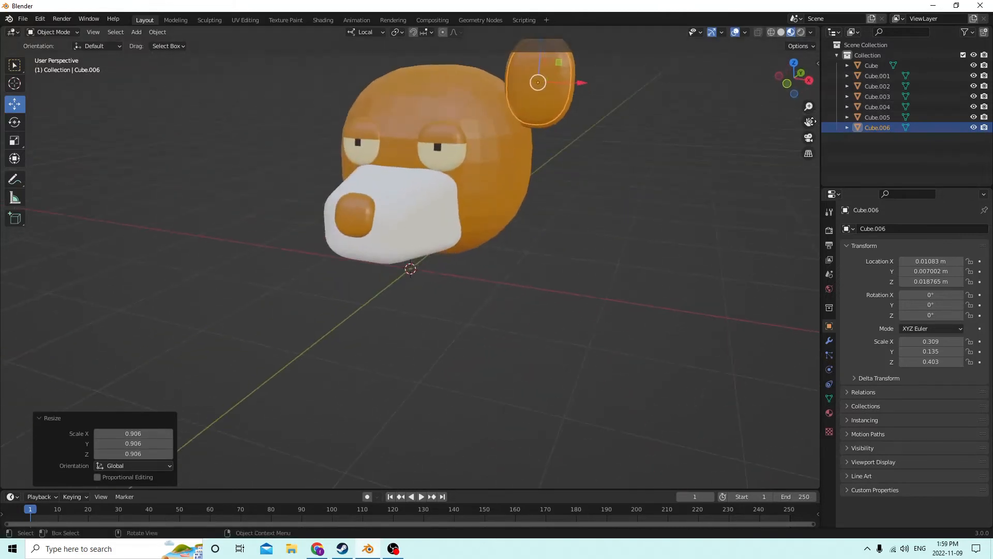
{"action": "left_click_drag", "start_coordinate": [811, 122], "coordinate": [760, 228]}
{"action": "scroll", "coordinate": [685, 125], "scroll_direction": "up", "scroll_amount": 2}
{"action": "key", "text": "s"}
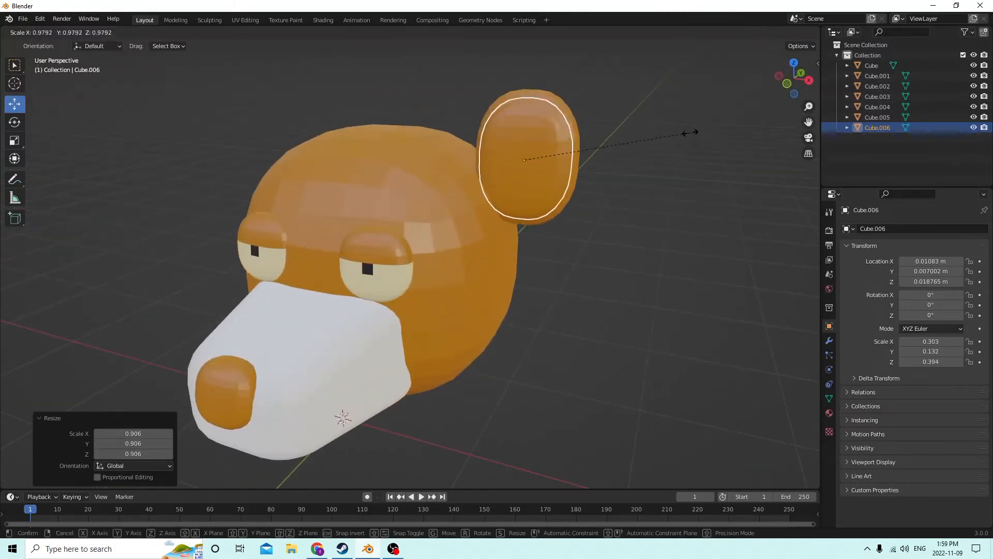
{"action": "left_click", "coordinate": [685, 131]}
{"action": "middle_click_drag", "start_coordinate": [685, 131], "coordinate": [580, 154]}
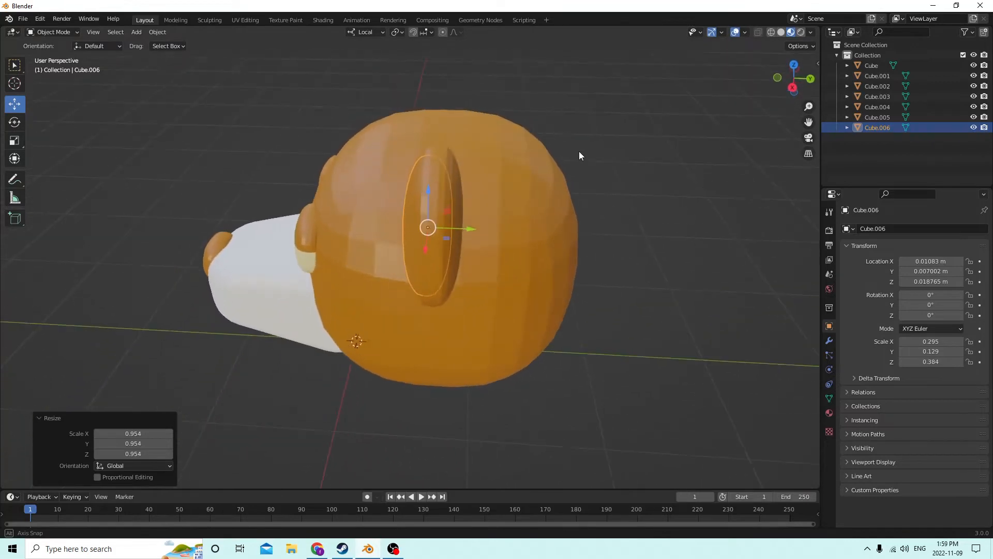
Thicken the inner ear by about 1.082 along local Y
{"action": "left_click", "coordinate": [14, 141]}
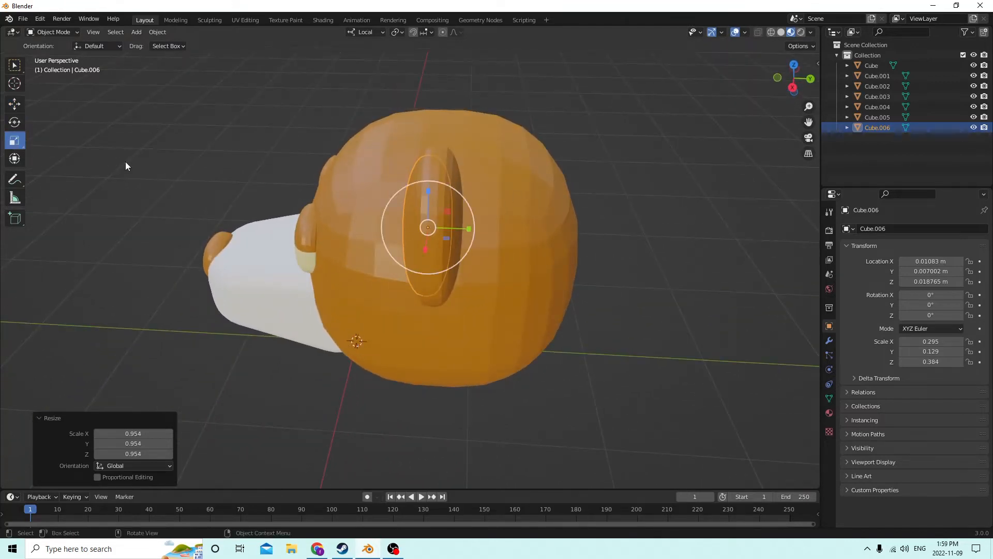
{"action": "left_click_drag", "start_coordinate": [471, 231], "coordinate": [476, 231]}
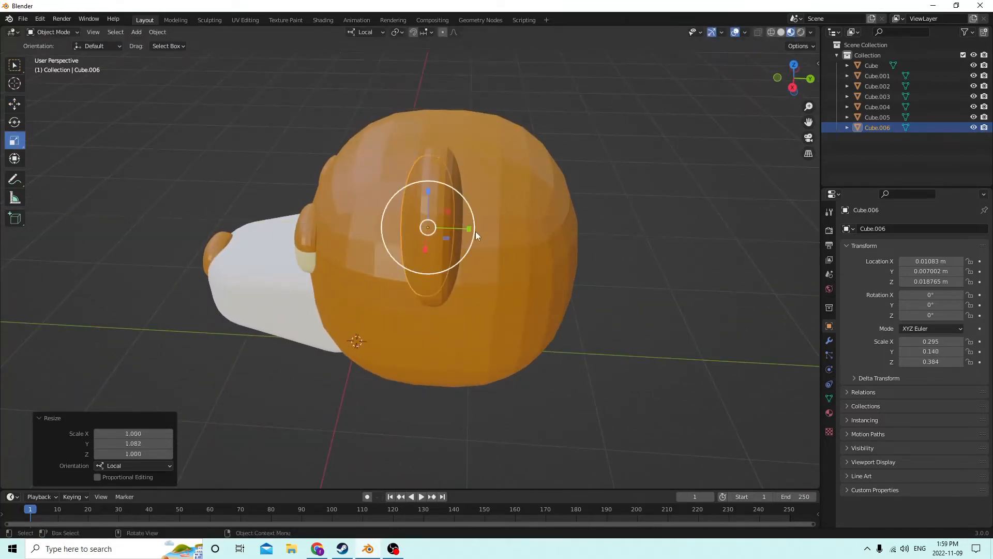
{"action": "middle_click_drag", "start_coordinate": [476, 232], "coordinate": [421, 206]}
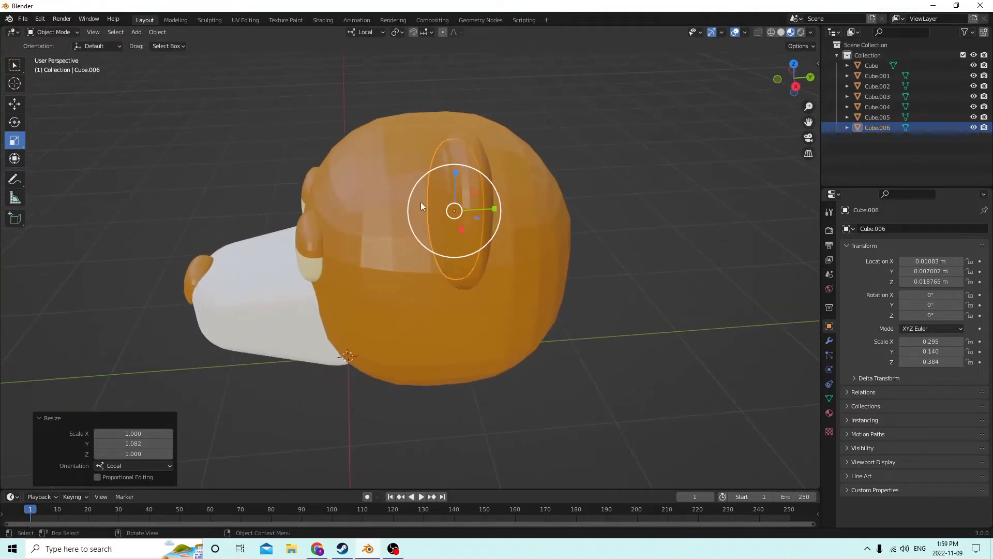
Nudge the inner ear slightly forward along local Y and add the outer ear to the selection
{"action": "left_click", "coordinate": [14, 104]}
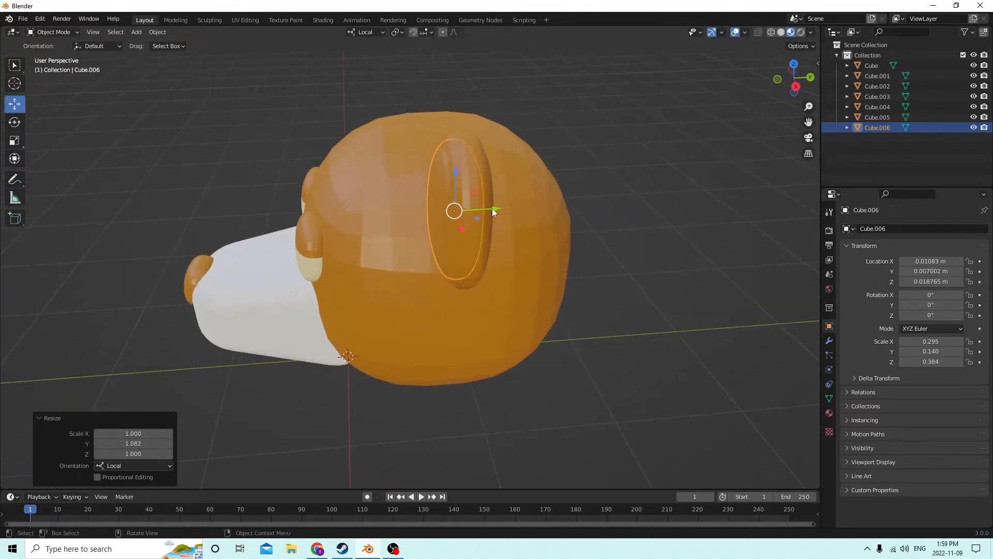
{"action": "left_click_drag", "start_coordinate": [493, 210], "coordinate": [491, 209]}
{"action": "middle_click_drag", "start_coordinate": [492, 209], "coordinate": [544, 198]}
{"action": "left_click", "coordinate": [552, 152], "text": "shift"}
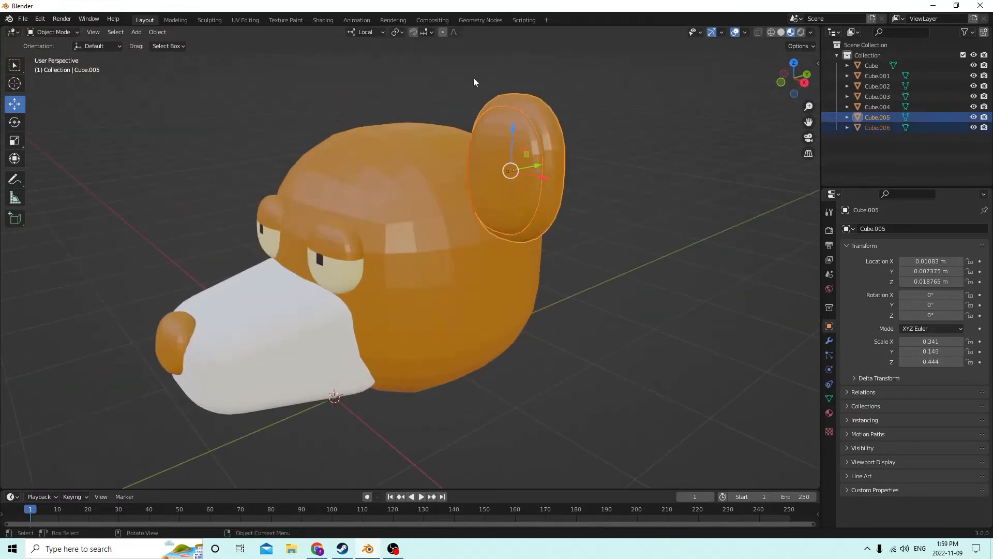
Subtract the inner ear from the outer ear with a Bool Tool difference to hollow out the ear
{"action": "left_click", "coordinate": [157, 32]}
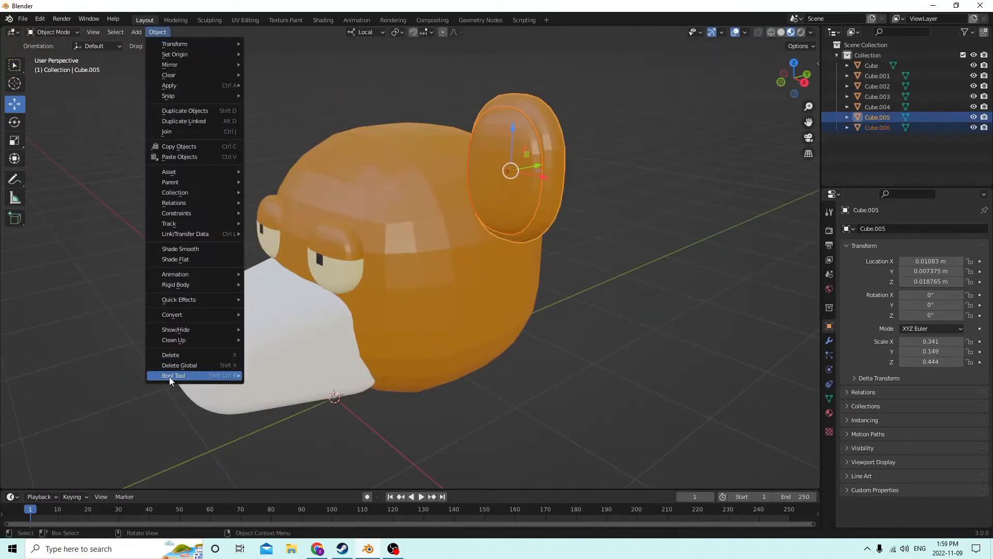
{"action": "mouse_move", "coordinate": [169, 377]}
{"action": "left_click", "coordinate": [281, 390]}
{"action": "middle_click_drag", "start_coordinate": [281, 390], "coordinate": [687, 200]}
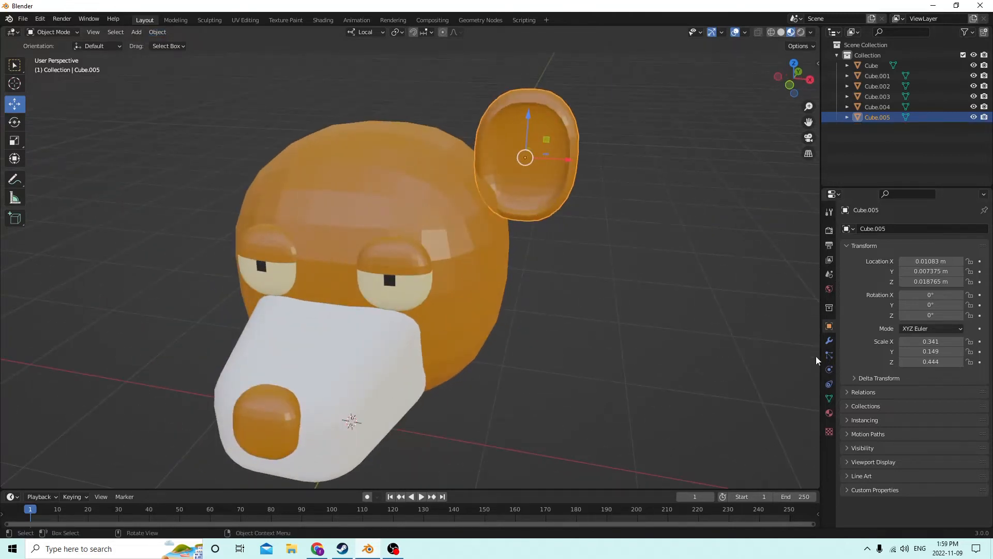
Edit the hollowed ear's mesh and add a second material slot holding a new material
{"action": "left_click", "coordinate": [829, 413]}
{"action": "middle_click_drag", "start_coordinate": [711, 268], "coordinate": [710, 218]}
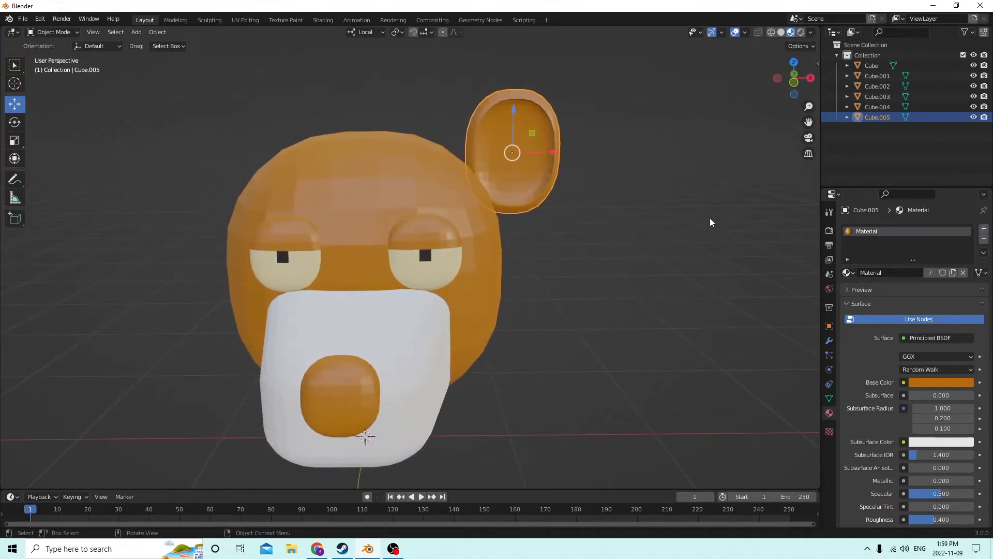
{"action": "key", "text": "Tab"}
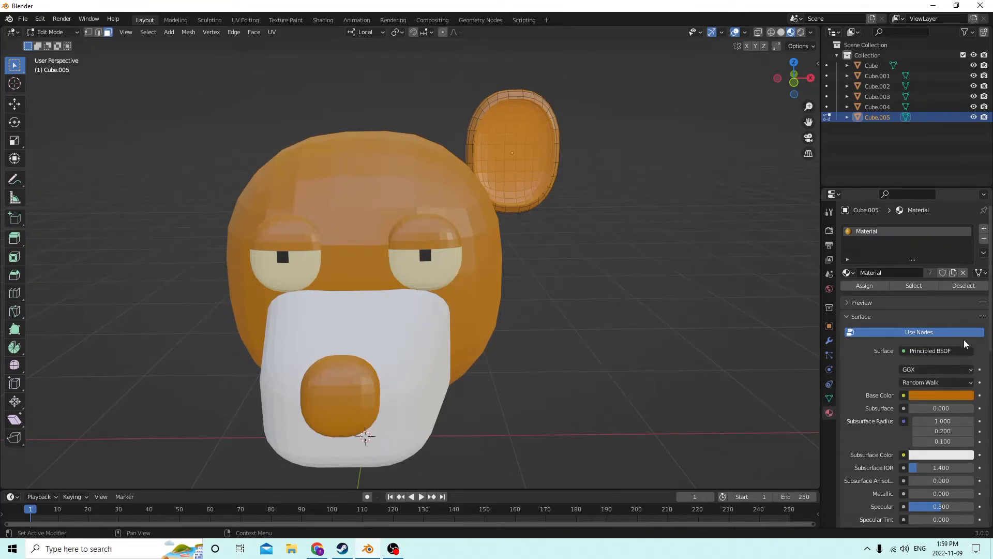
{"action": "left_click", "coordinate": [984, 232]}
{"action": "left_click", "coordinate": [899, 292]}
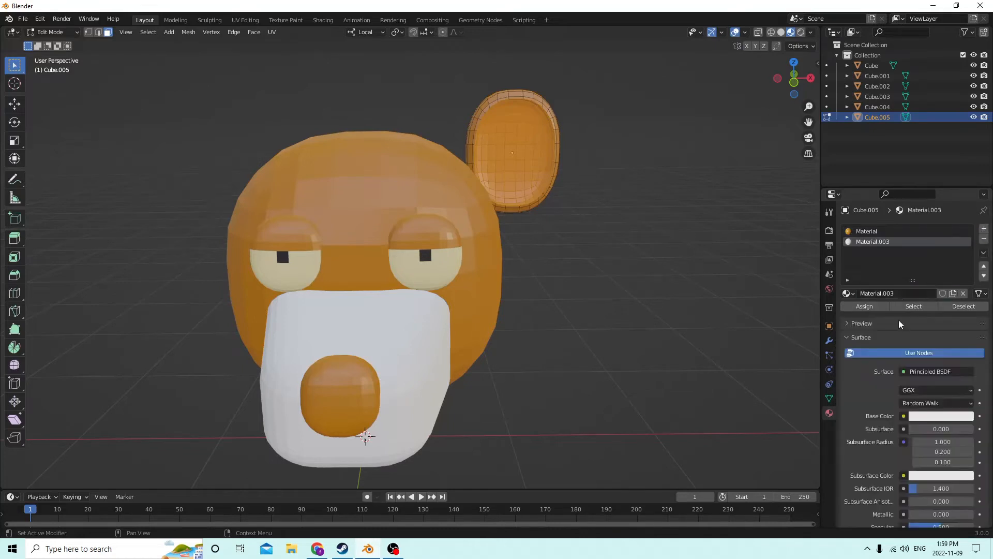
Set the new material's base color to light orange, assign it to the ear's hollow faces, and return to Object Mode
{"action": "left_click", "coordinate": [923, 417]}
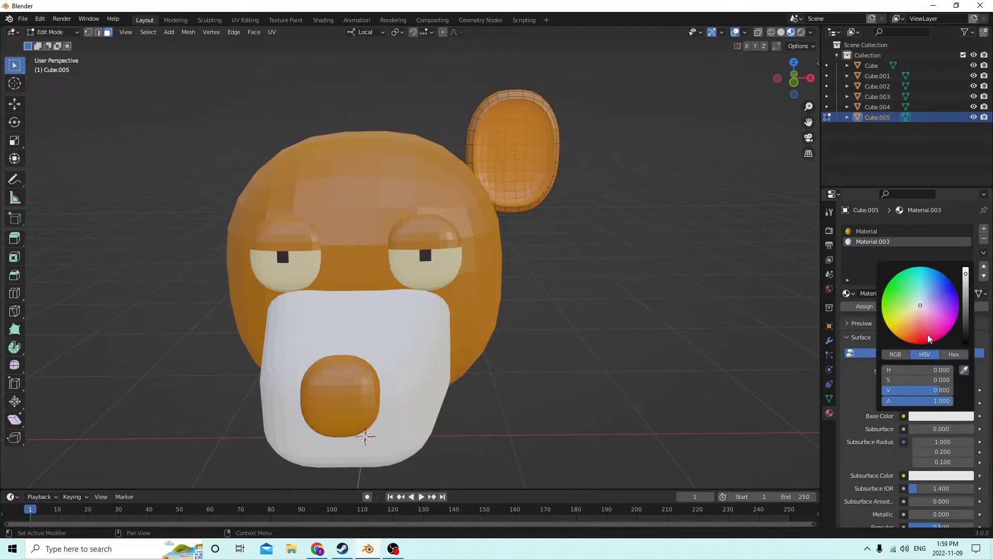
{"action": "left_click_drag", "start_coordinate": [914, 309], "coordinate": [907, 328]}
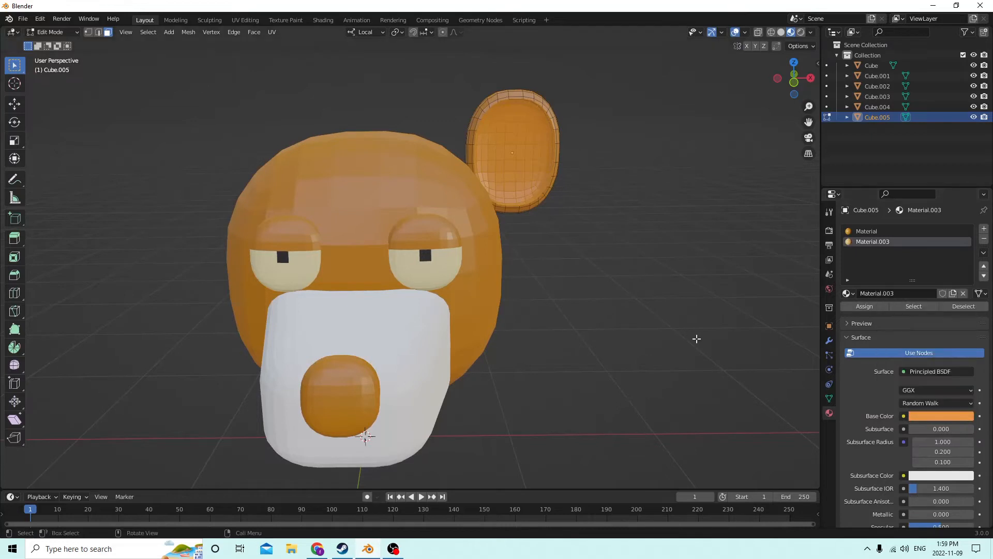
{"action": "middle_click_drag", "start_coordinate": [657, 271], "coordinate": [572, 248]}
{"action": "scroll", "coordinate": [610, 273], "scroll_direction": "up", "scroll_amount": 1}
{"action": "key", "text": "Tab"}
{"action": "scroll", "coordinate": [608, 268], "scroll_direction": "down", "scroll_amount": 2}
{"action": "middle_click_drag", "start_coordinate": [528, 207], "coordinate": [561, 237]}
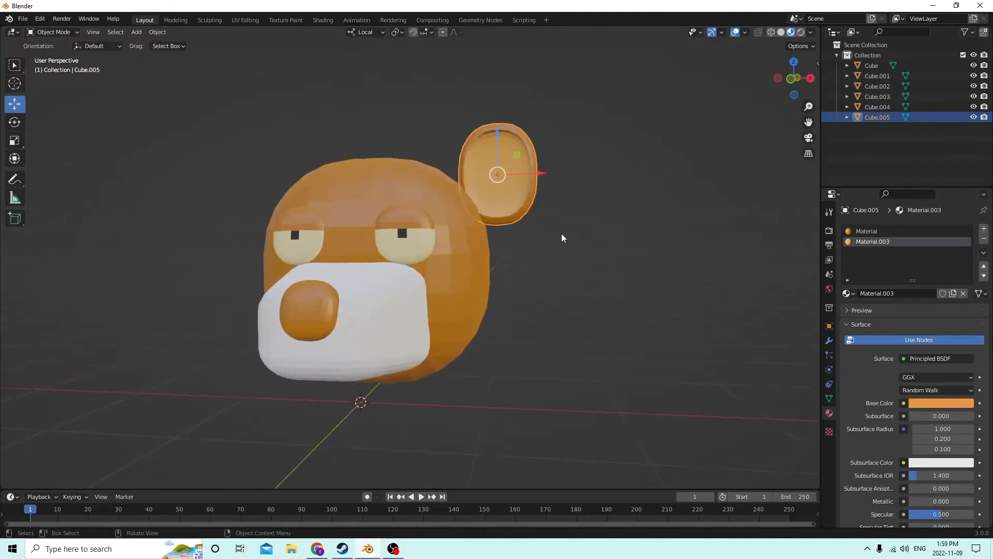
Open the hollowed ear's object transform properties
{"action": "left_click", "coordinate": [828, 325]}
{"action": "middle_click_drag", "start_coordinate": [812, 315], "coordinate": [776, 293]}
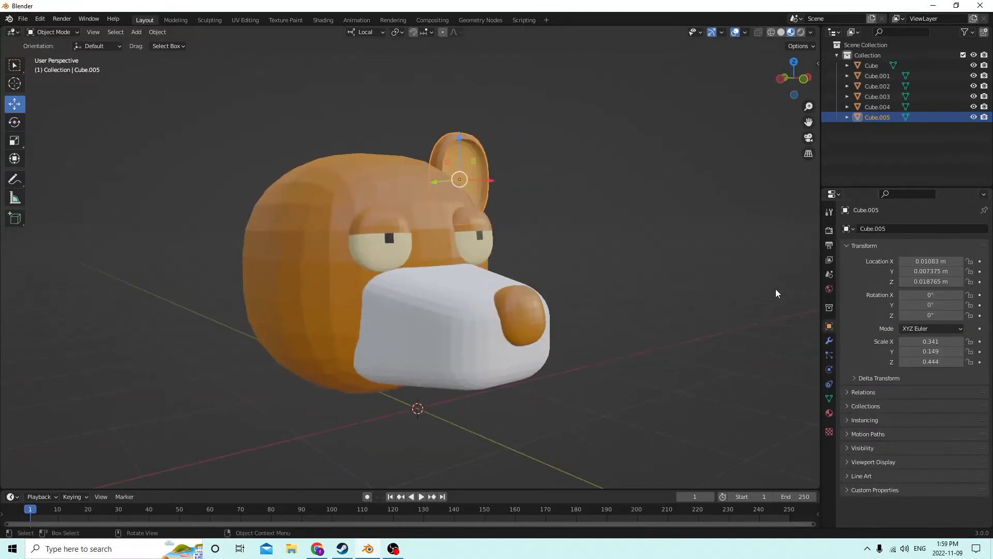
Tilt the selected ear by trying a Y rotation of 15° and of 25°
{"action": "middle_click_drag", "start_coordinate": [675, 269], "coordinate": [765, 262]}
{"action": "left_click", "coordinate": [924, 295]}
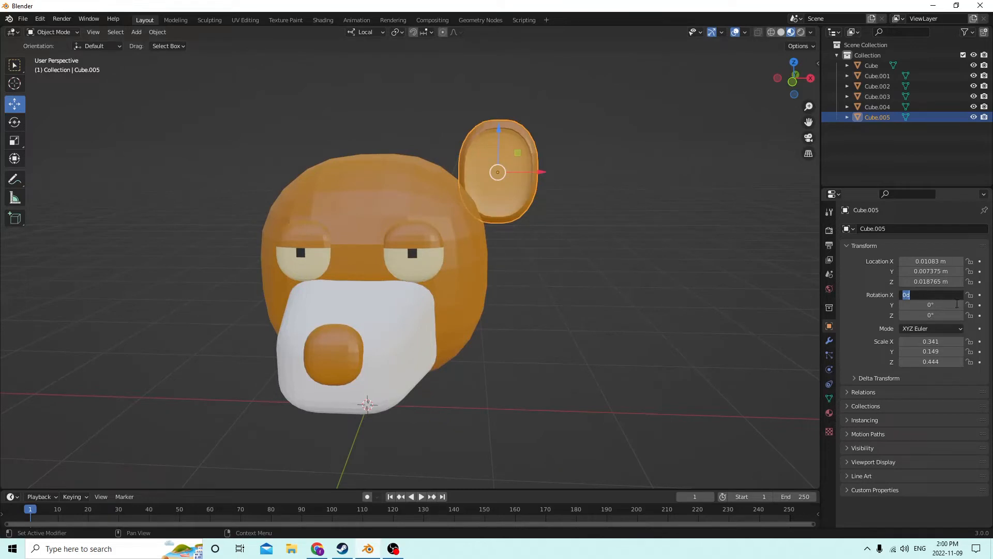
{"action": "left_click", "coordinate": [930, 304]}
{"action": "left_click", "coordinate": [932, 306]}
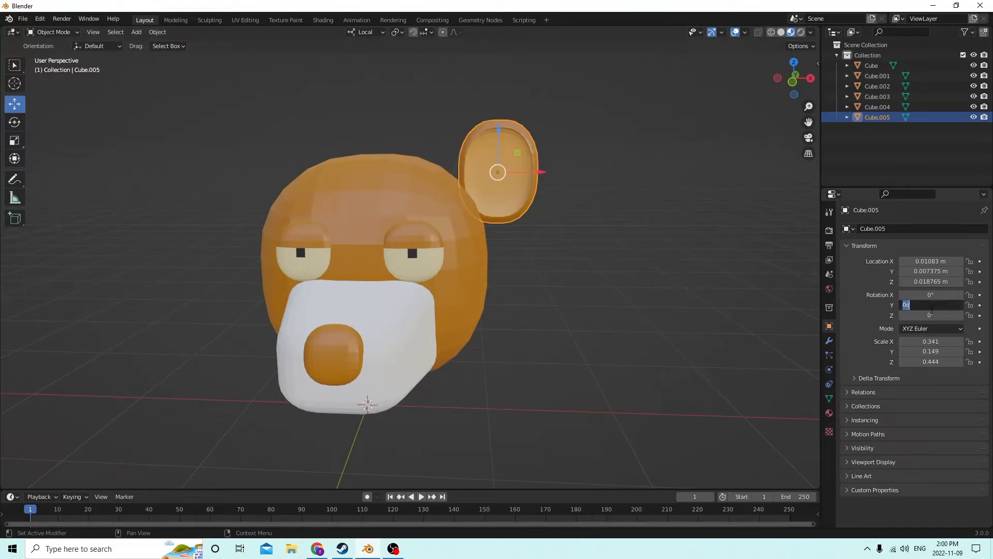
{"action": "type", "text": "15"}
{"action": "key", "text": "Return"}
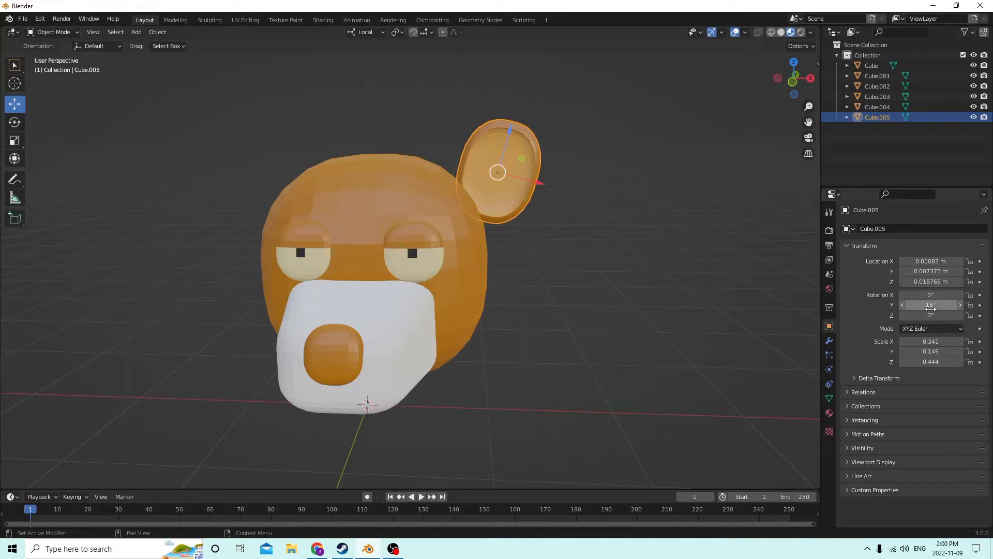
{"action": "left_click", "coordinate": [930, 307]}
{"action": "type", "text": "25"}
{"action": "key", "text": "Return"}
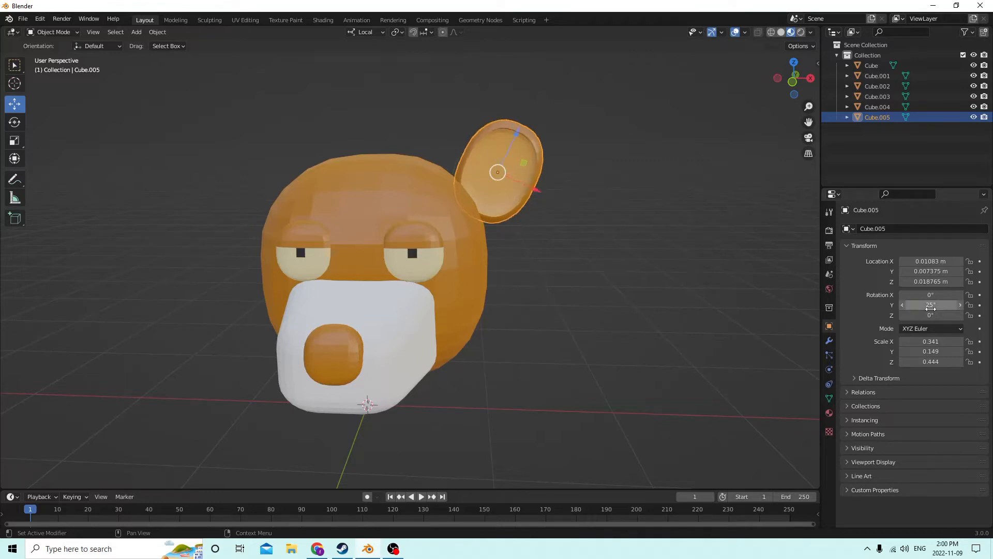
Set the ear's Y rotation to 35°
{"action": "middle_click_drag", "start_coordinate": [723, 230], "coordinate": [654, 229]}
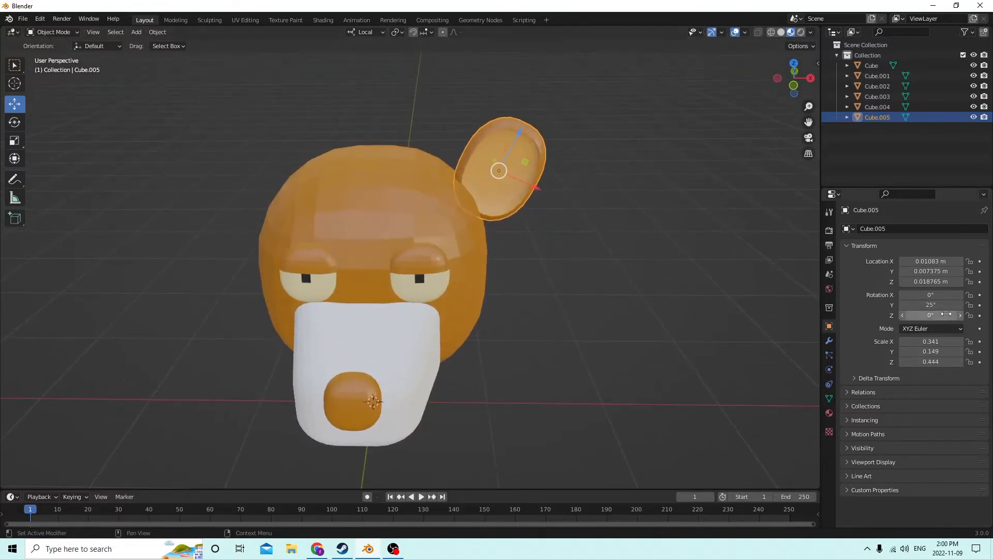
{"action": "left_click", "coordinate": [930, 306]}
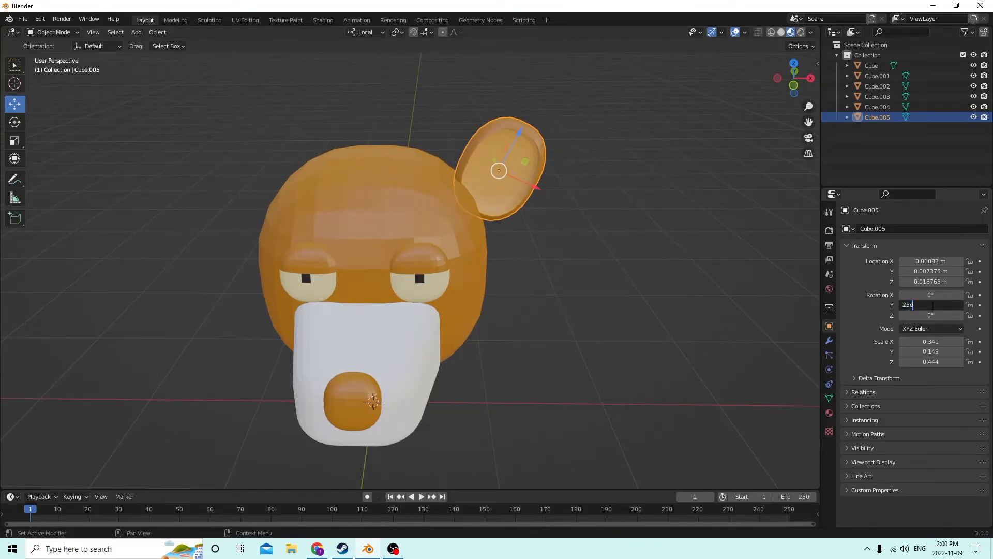
{"action": "type", "text": "35"}
{"action": "key", "text": "Return"}
Move the ear about -0.0027 m along its local X axis, closer to the head
{"action": "middle_click_drag", "start_coordinate": [719, 217], "coordinate": [581, 211]}
{"action": "left_click_drag", "start_coordinate": [531, 199], "coordinate": [497, 178]}
{"action": "scroll", "coordinate": [505, 166], "scroll_direction": "down", "scroll_amount": 4}
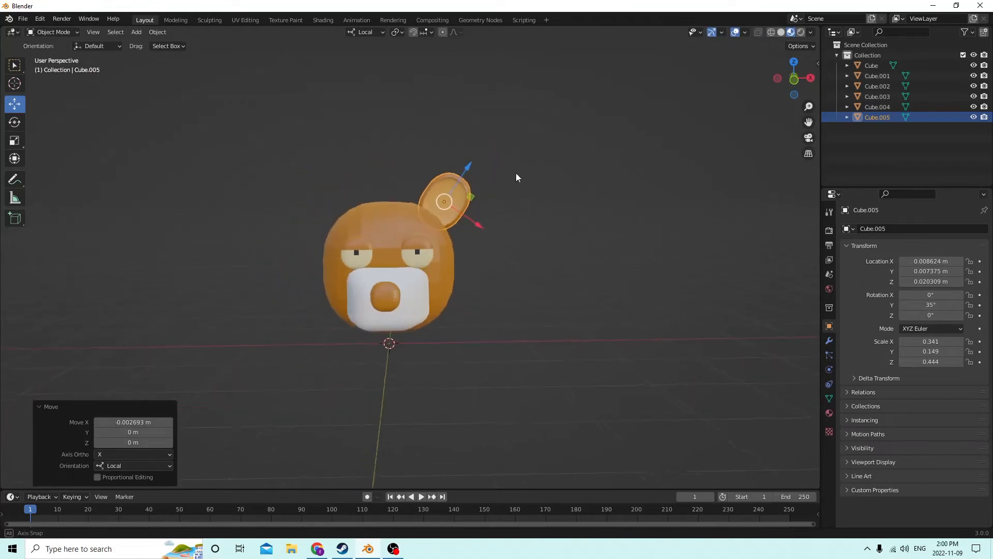
{"action": "scroll", "coordinate": [515, 182], "scroll_direction": "up", "scroll_amount": 1}
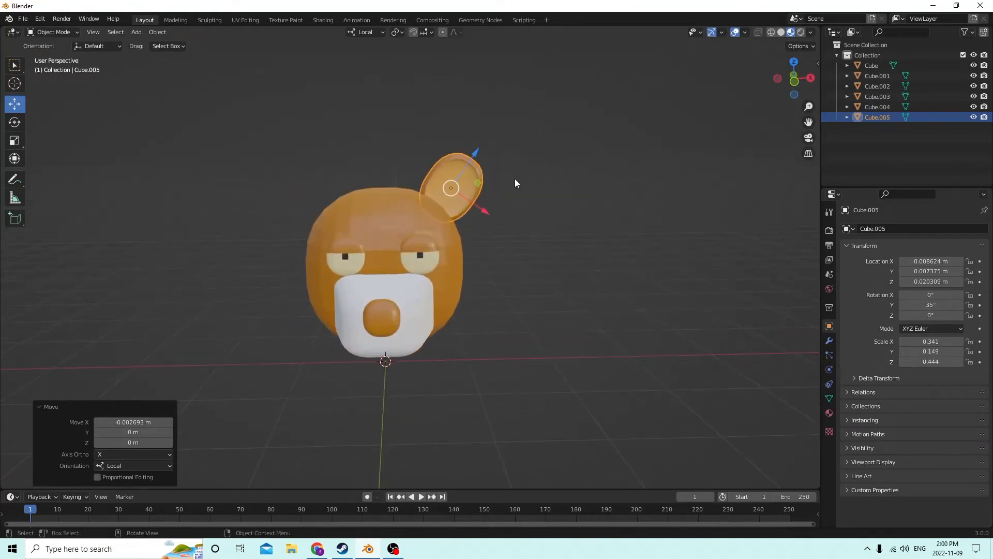
Duplicate the ear and keep the copy at the original's location
{"action": "mouse_move", "coordinate": [508, 156]}
{"action": "middle_mouse_down"}
{"action": "mouse_move", "coordinate": [506, 170]}
{"action": "mouse_move", "coordinate": [514, 165]}
{"action": "middle_mouse_up"}
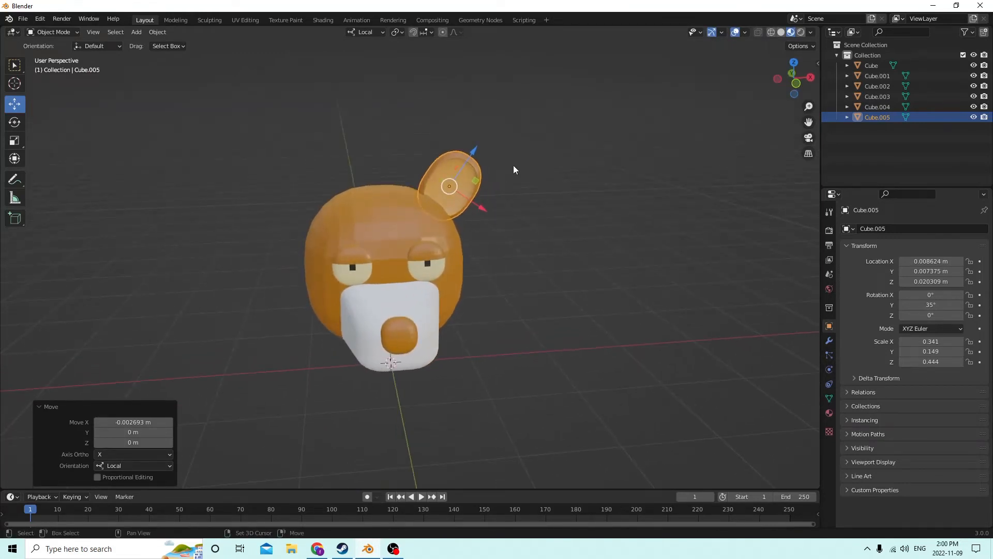
{"action": "key", "text": "shift+d"}
{"action": "right_click", "coordinate": [519, 152]}
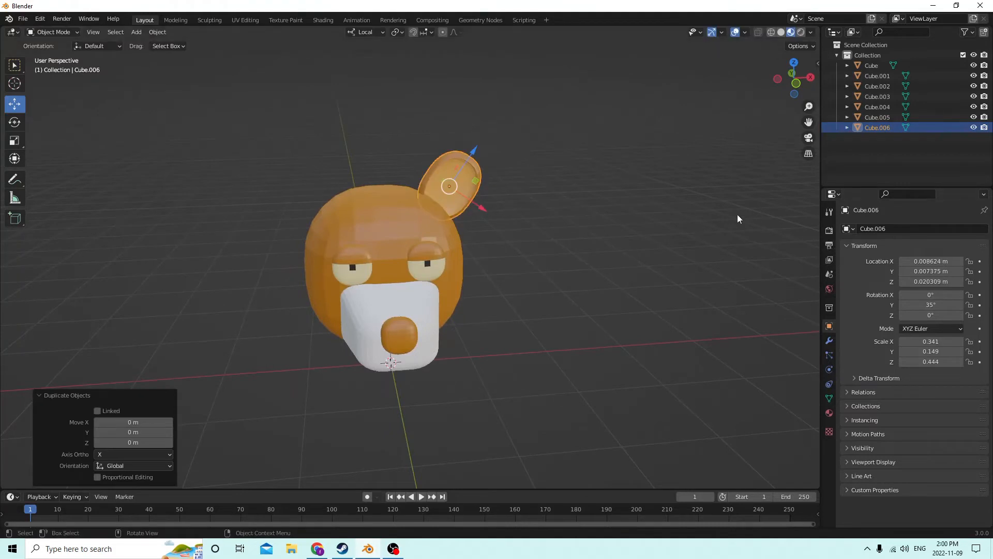
{"action": "mouse_move", "coordinate": [738, 215]}
{"action": "middle_mouse_down"}
{"action": "mouse_move", "coordinate": [654, 184]}
{"action": "mouse_move", "coordinate": [731, 215]}
{"action": "middle_mouse_up"}
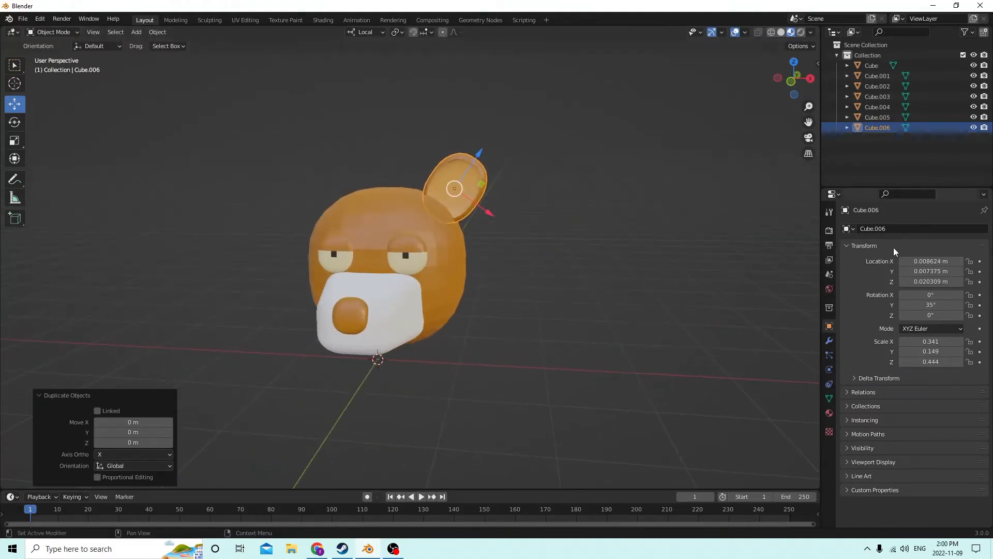
Try to mirror the duplicated ear with a Y location of -0.007375 m, and restore the positive value
{"action": "double_click", "coordinate": [910, 272]}
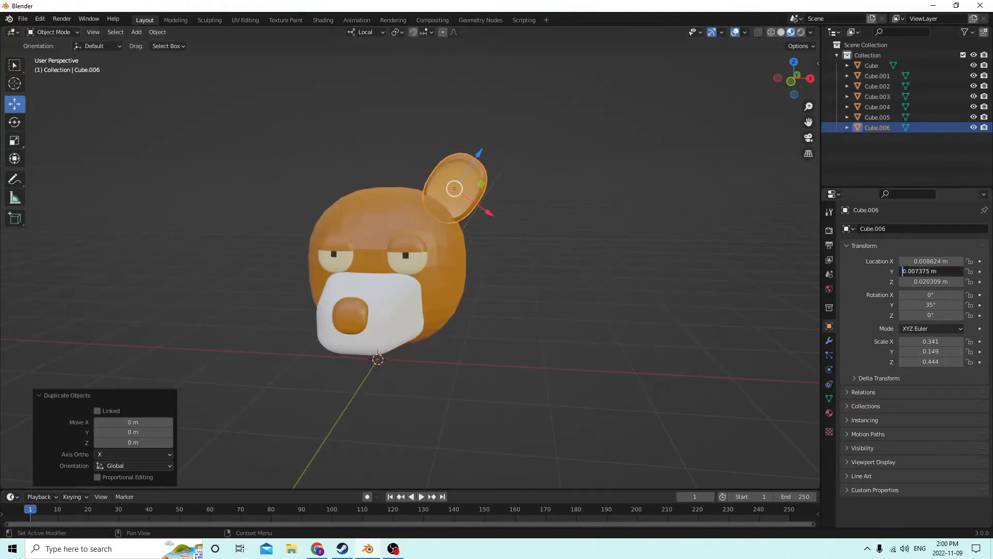
{"action": "type", "text": "-"}
{"action": "key", "text": "Return"}
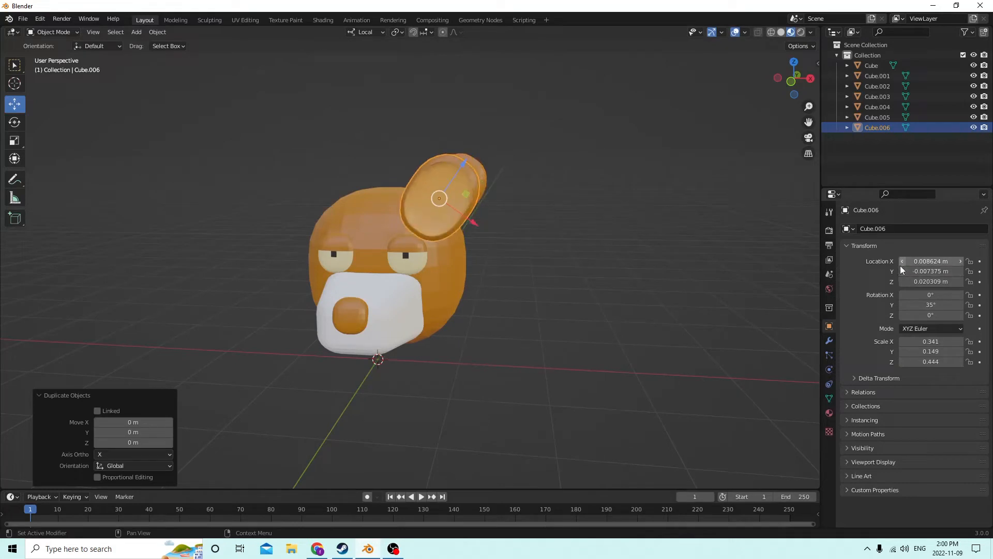
{"action": "left_click", "coordinate": [905, 271]}
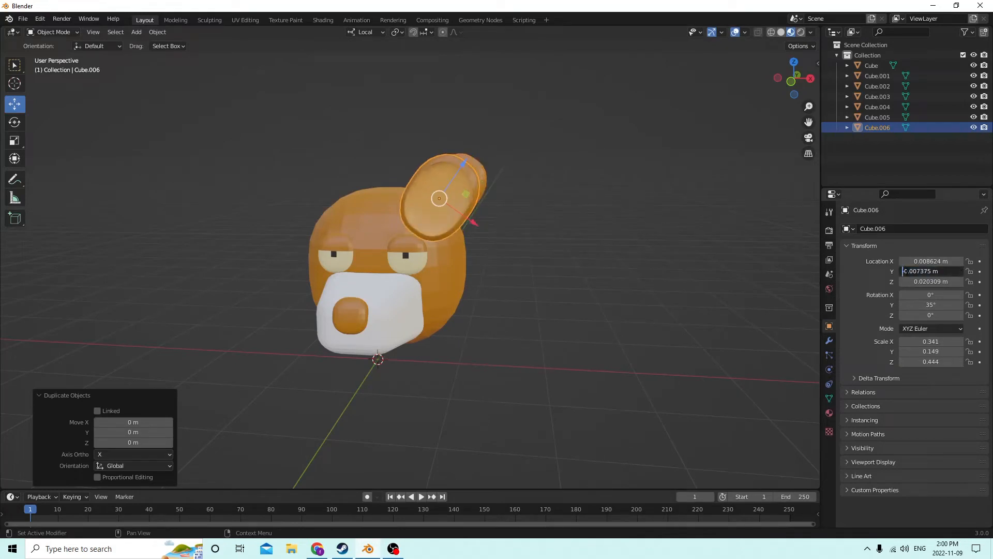
{"action": "key", "text": "Return"}
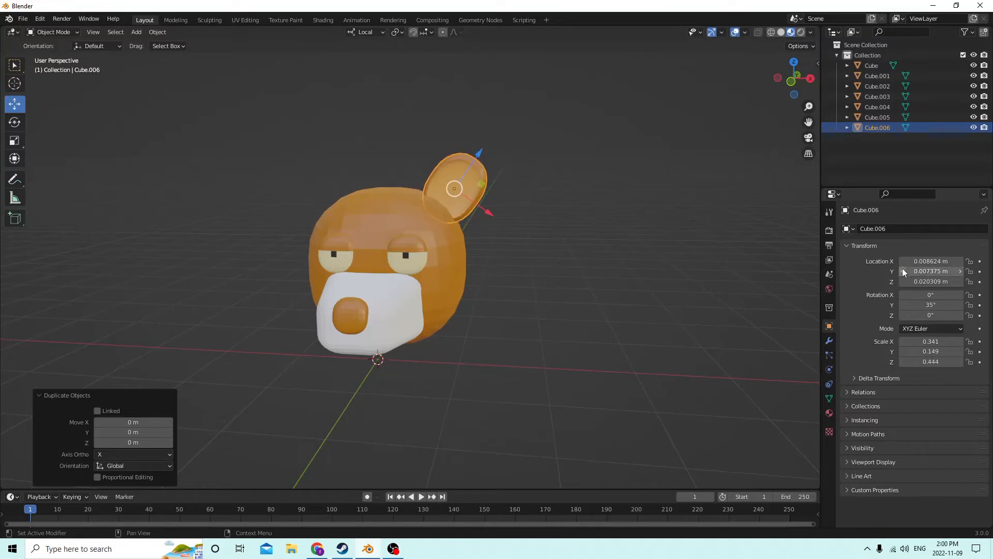
Mirror the duplicated ear to the opposite side of the head with X location -0.008624 m and Y rotation -35°
{"action": "left_click", "coordinate": [907, 261]}
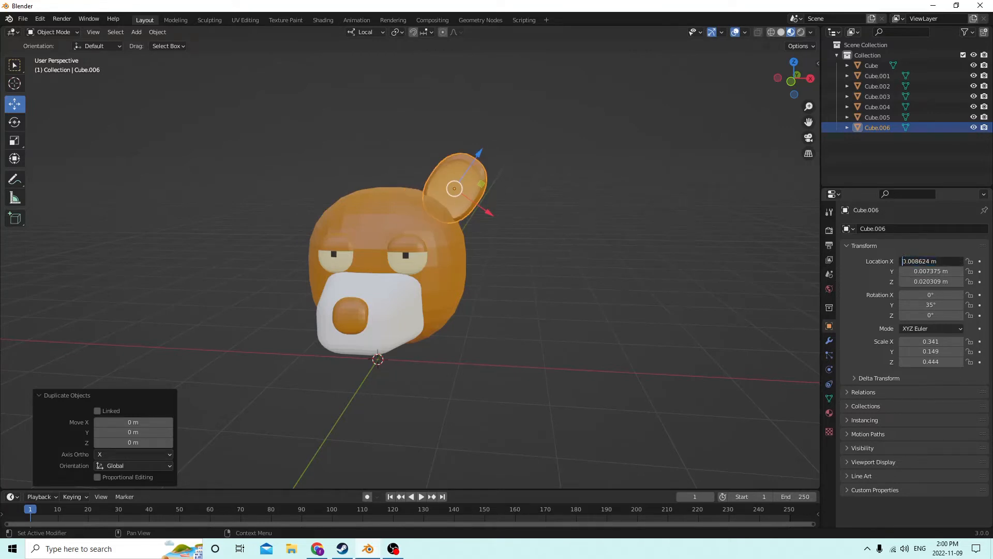
{"action": "key", "text": "Return"}
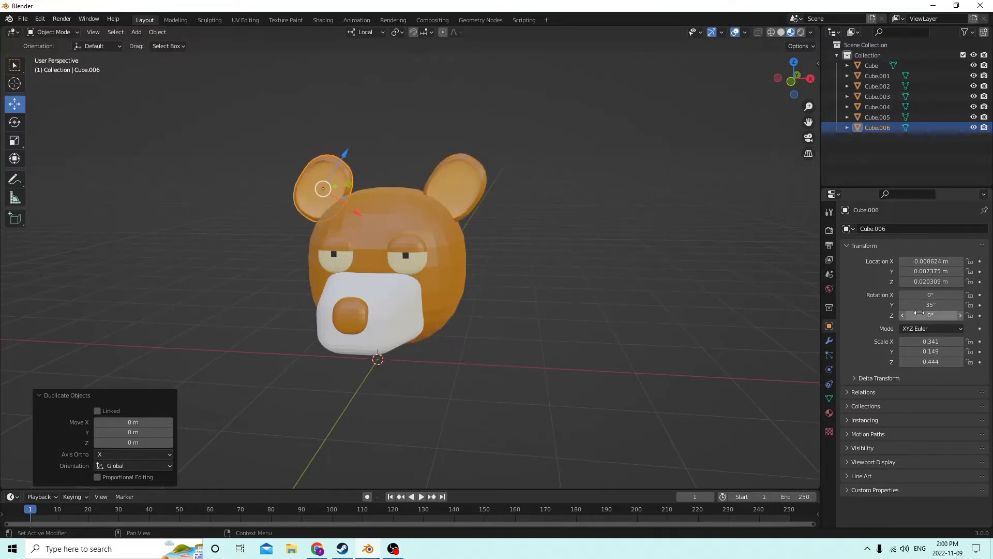
{"action": "middle_click_drag", "start_coordinate": [602, 209], "coordinate": [624, 209]}
{"action": "left_click", "coordinate": [917, 304]}
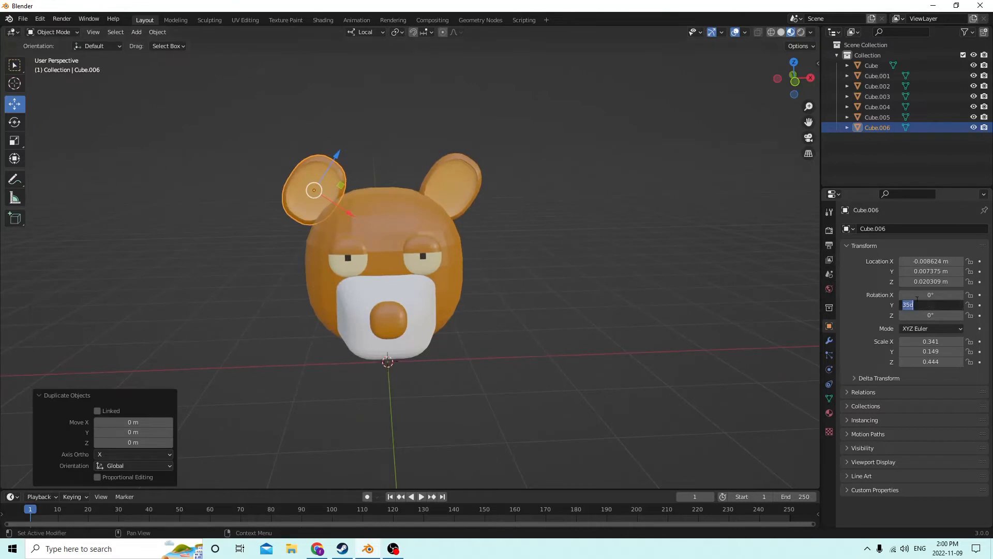
{"action": "type", "text": "-35"}
{"action": "key", "text": "Return"}
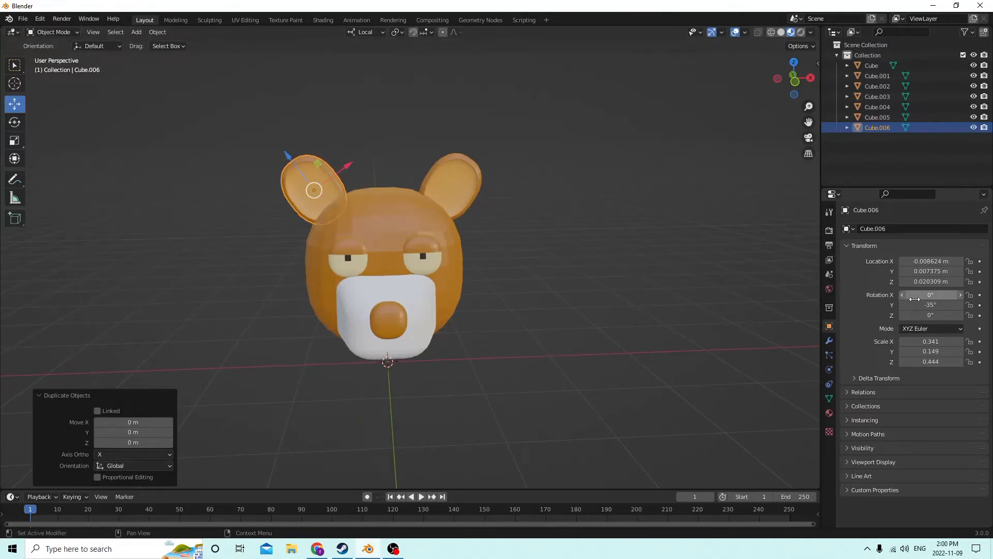
{"action": "left_click", "coordinate": [620, 208]}
{"action": "mouse_move", "coordinate": [621, 208]}
{"action": "middle_mouse_down"}
{"action": "mouse_move", "coordinate": [595, 196]}
{"action": "mouse_move", "coordinate": [612, 184]}
{"action": "mouse_move", "coordinate": [650, 205]}
{"action": "mouse_move", "coordinate": [621, 206]}
{"action": "middle_mouse_up"}
{"action": "left_click", "coordinate": [441, 178]}
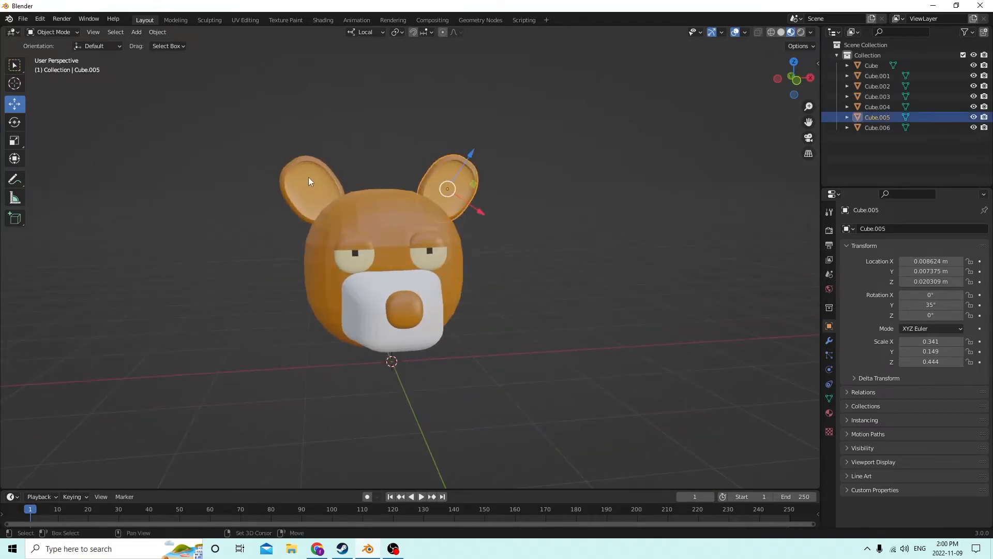
{"action": "left_click", "coordinate": [308, 181], "text": "shift"}
{"action": "middle_click_drag", "start_coordinate": [410, 164], "coordinate": [682, 221]}
{"action": "left_click", "coordinate": [550, 200]}
{"action": "middle_click_drag", "start_coordinate": [371, 179], "coordinate": [343, 172]}
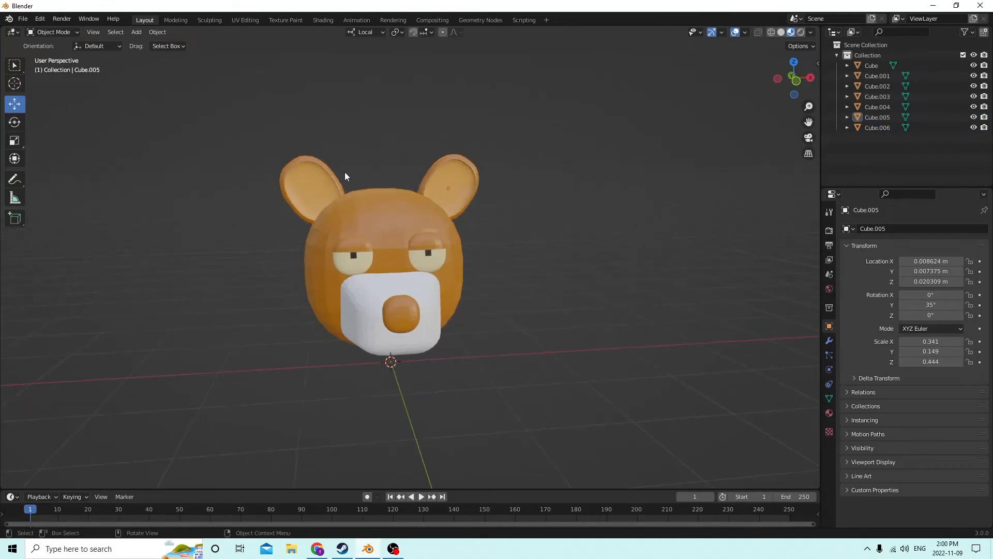
Sink each ear slightly into the head along its local Z axis, placing the original at about X 0.0079 m, Z 0.0192 m
{"action": "left_click", "coordinate": [311, 187]}
{"action": "left_click_drag", "start_coordinate": [288, 155], "coordinate": [294, 164]}
{"action": "left_click", "coordinate": [473, 172]}
{"action": "left_click_drag", "start_coordinate": [471, 155], "coordinate": [465, 163]}
{"action": "left_click", "coordinate": [593, 196]}
{"action": "middle_click_drag", "start_coordinate": [594, 199], "coordinate": [690, 299]}
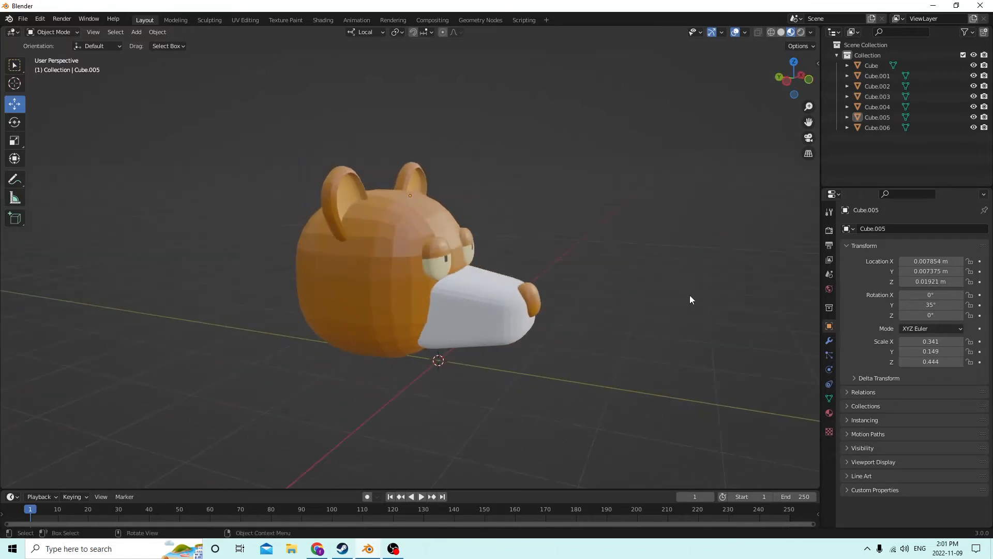
{"action": "left_click", "coordinate": [497, 309]}
{"action": "middle_click_drag", "start_coordinate": [497, 309], "coordinate": [466, 315]}
{"action": "left_click", "coordinate": [492, 377]}
{"action": "middle_click_drag", "start_coordinate": [492, 378], "coordinate": [445, 373]}
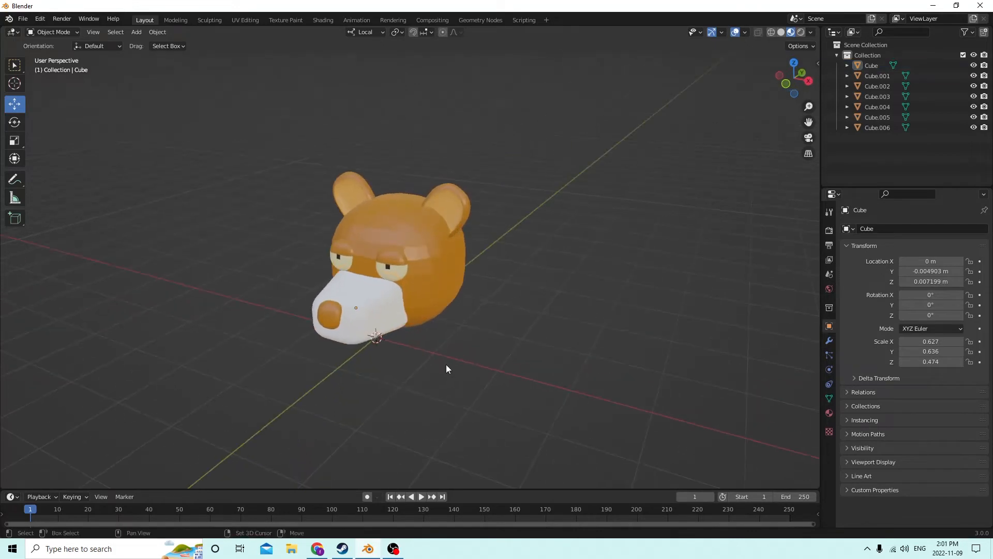
Add a mesh cube and move it in front of the head, to about -0.0325 m along Y
{"action": "key", "text": "shift+a"}
{"action": "mouse_move", "coordinate": [435, 331]}
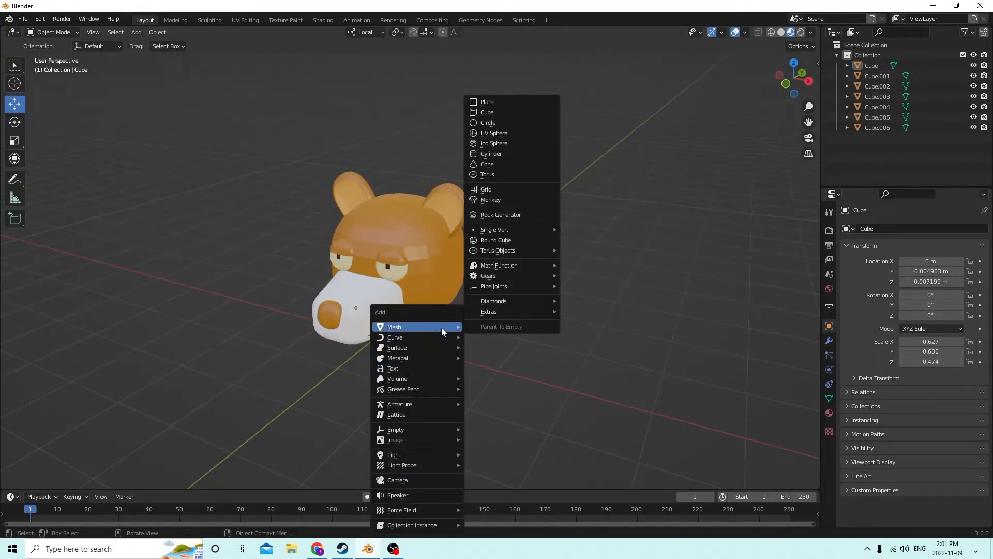
{"action": "key", "text": "shift+a"}
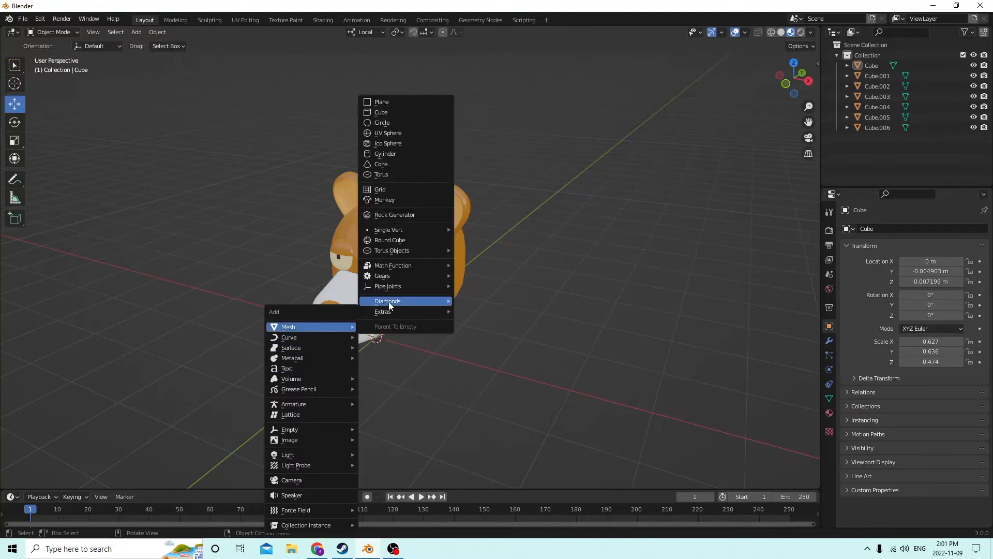
{"action": "key", "text": "shift+a"}
{"action": "mouse_move", "coordinate": [347, 252]}
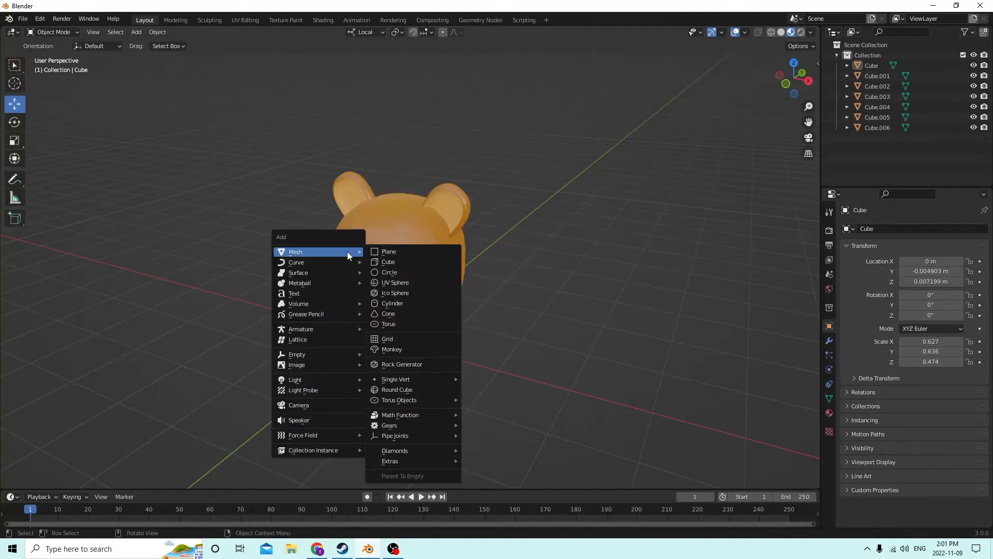
{"action": "left_click", "coordinate": [385, 258]}
{"action": "middle_click_drag", "start_coordinate": [331, 211], "coordinate": [428, 322]}
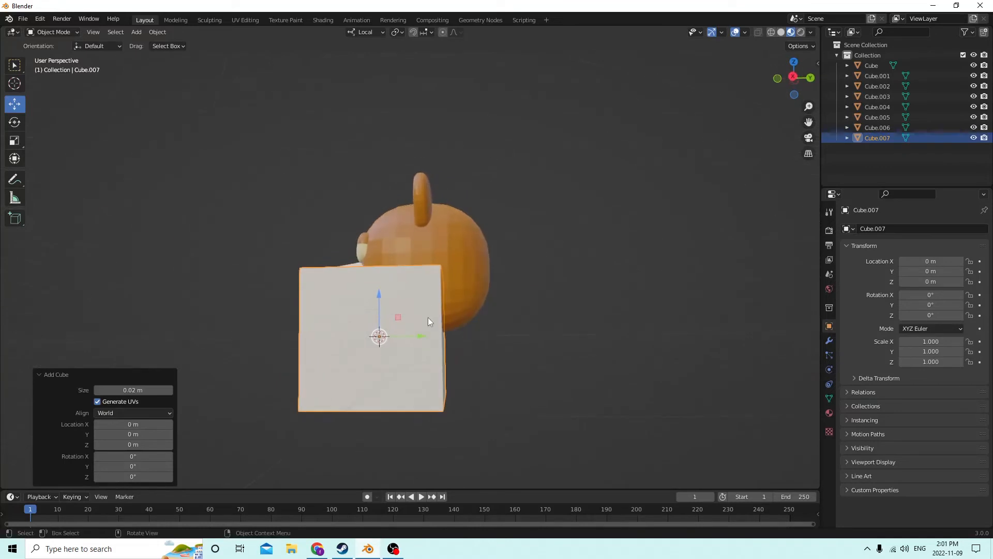
{"action": "left_click_drag", "start_coordinate": [419, 335], "coordinate": [278, 313]}
{"action": "middle_click_drag", "start_coordinate": [278, 314], "coordinate": [281, 314]}
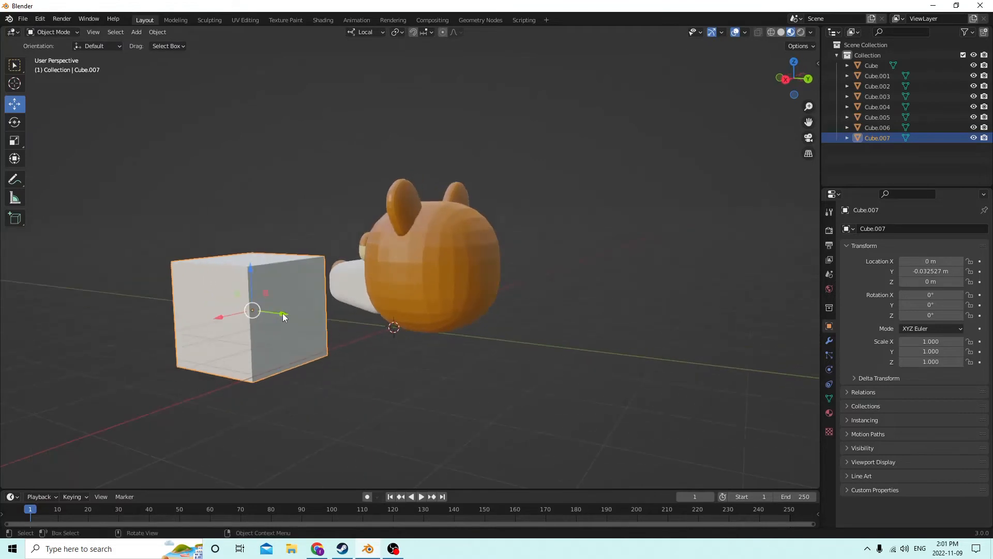
In Edit Mode, scale the new cube's face nearest the head to about 0.35 along Z
{"action": "key", "text": "Tab"}
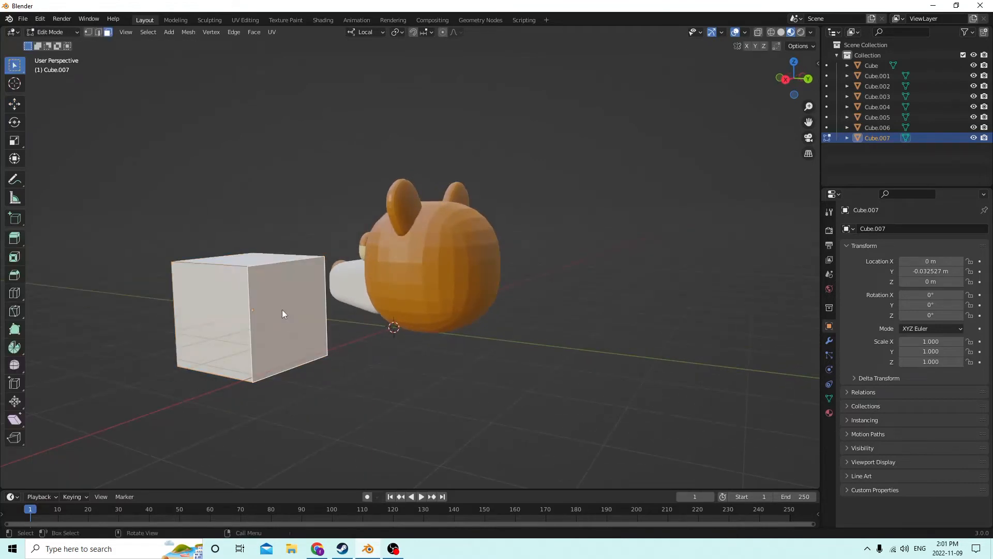
{"action": "key", "text": "Tab"}
{"action": "key", "text": "Tab"}
{"action": "left_click", "coordinate": [98, 33]}
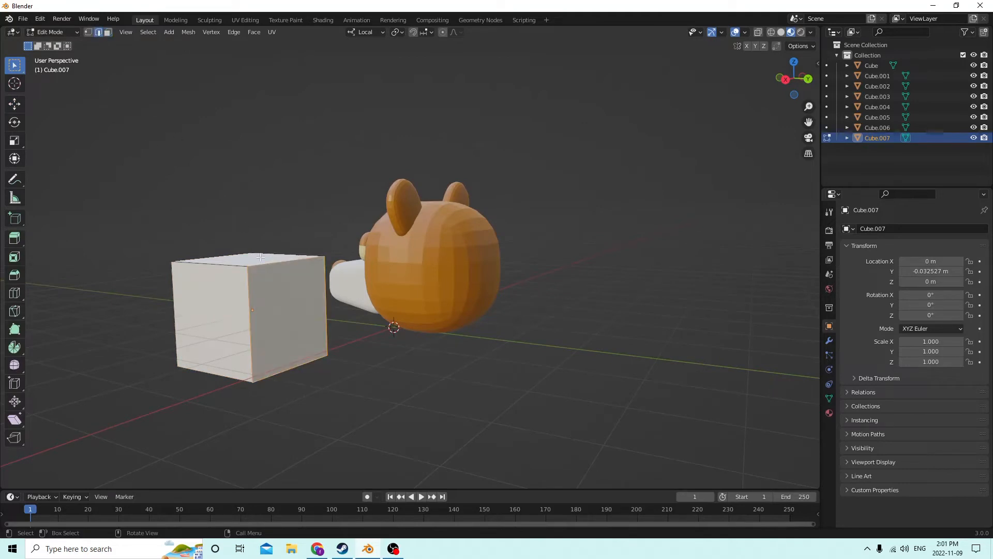
{"action": "left_click", "coordinate": [280, 288]}
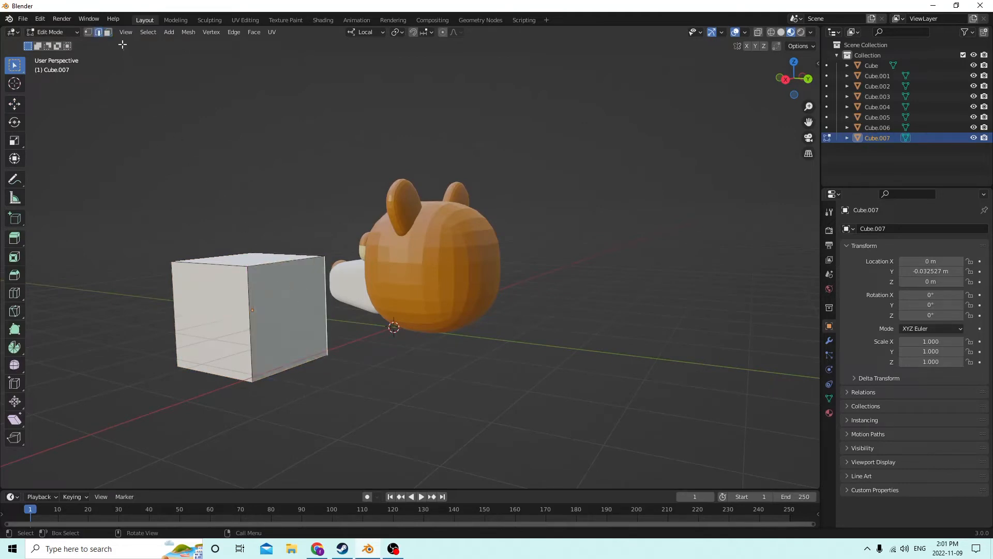
{"action": "left_click", "coordinate": [281, 300]}
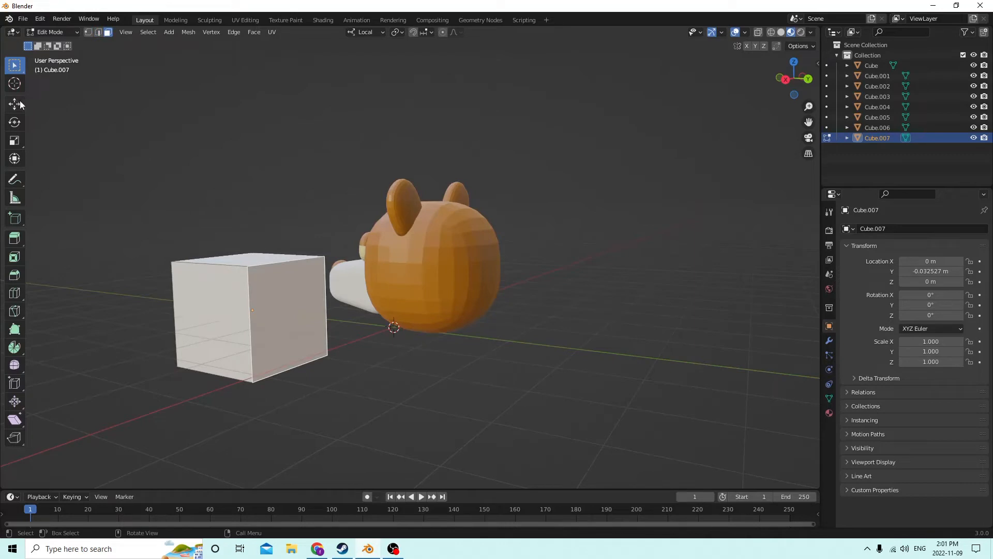
{"action": "left_click", "coordinate": [14, 141]}
{"action": "left_click_drag", "start_coordinate": [296, 280], "coordinate": [290, 303]}
Scale the block's face away from the head to about 0.70 along Z, flatten its head-facing end further, and return to Object Mode
{"action": "middle_click_drag", "start_coordinate": [290, 302], "coordinate": [456, 270]}
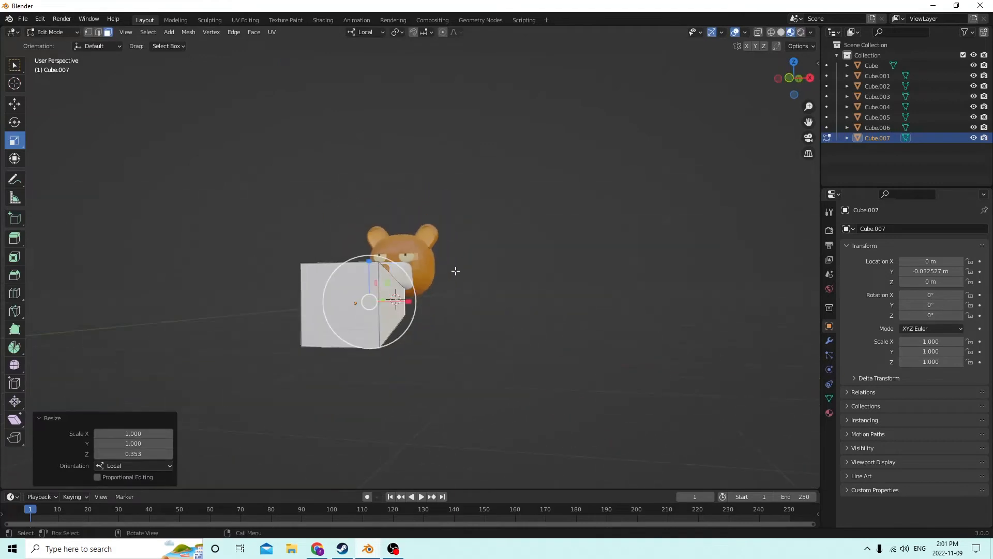
{"action": "left_click", "coordinate": [346, 300]}
{"action": "left_click_drag", "start_coordinate": [339, 263], "coordinate": [339, 276]}
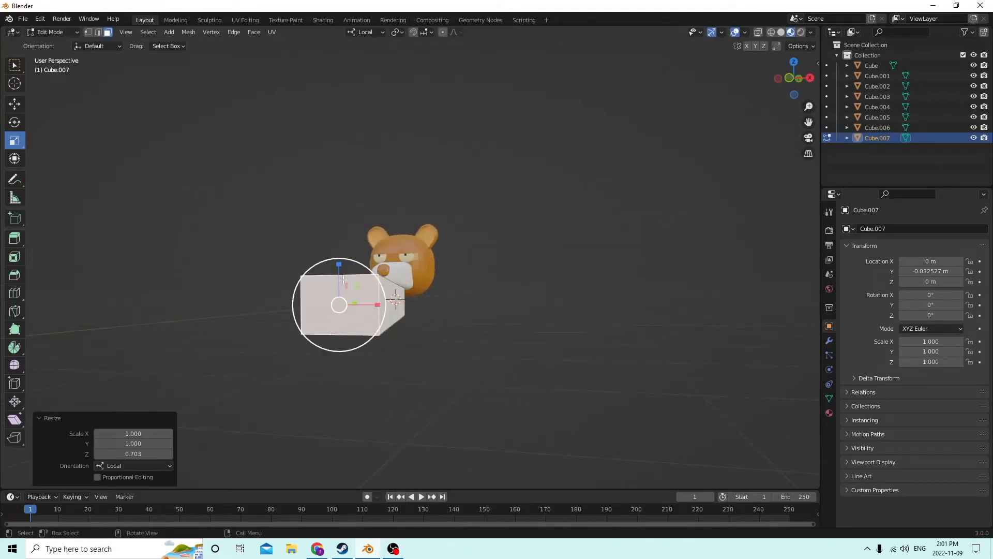
{"action": "middle_click_drag", "start_coordinate": [339, 277], "coordinate": [252, 298]}
{"action": "left_click", "coordinate": [307, 306]}
{"action": "left_click_drag", "start_coordinate": [299, 275], "coordinate": [298, 295]}
{"action": "middle_click_drag", "start_coordinate": [298, 295], "coordinate": [288, 234]}
{"action": "key", "text": "Tab"}
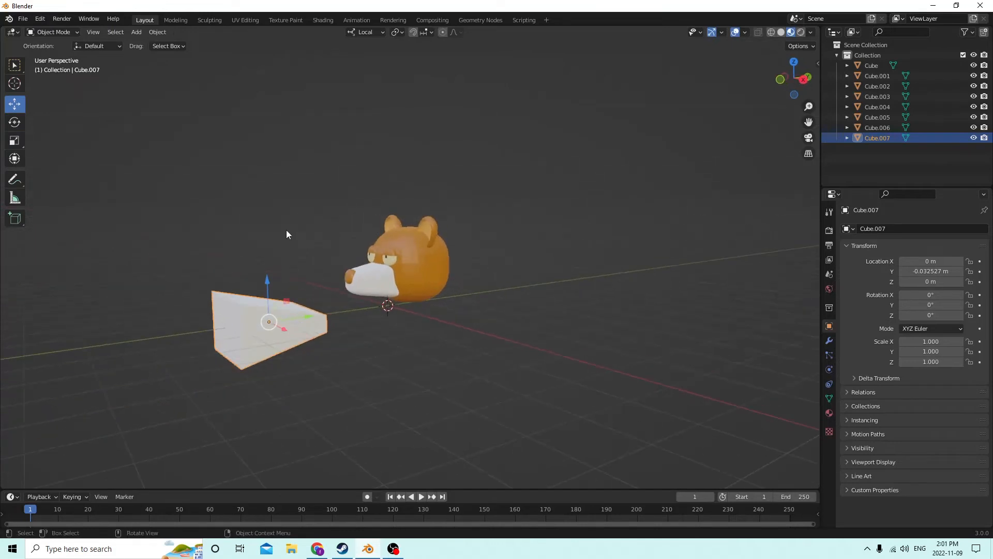
Move the block toward the head to about -0.0171 m along Y and scale it uniformly to about 0.377
{"action": "left_click_drag", "start_coordinate": [287, 324], "coordinate": [351, 301]}
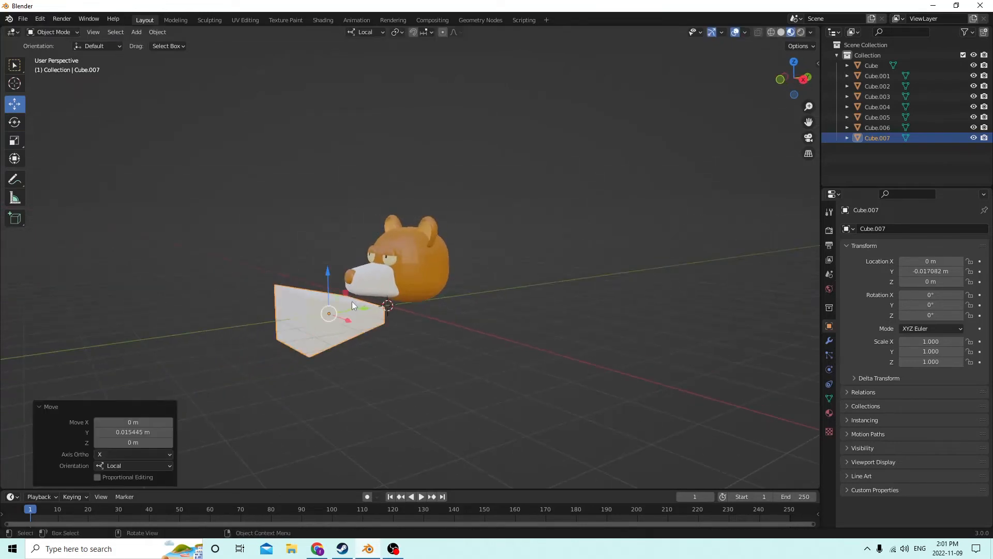
{"action": "scroll", "coordinate": [314, 278], "scroll_direction": "up", "scroll_amount": 1}
{"action": "key", "text": "s"}
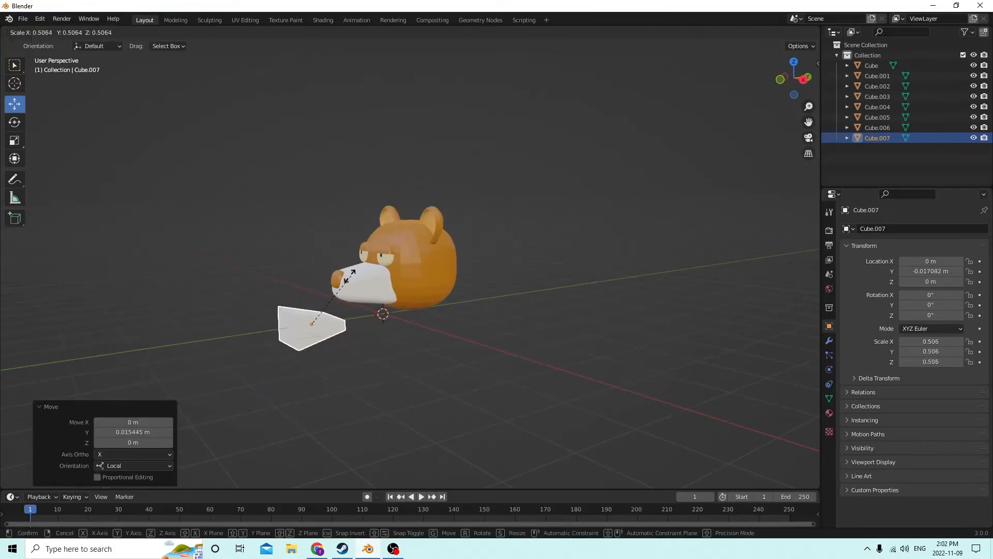
{"action": "left_click", "coordinate": [332, 283]}
Widen the block along its local X axis to a scale of about 0.966
{"action": "left_click", "coordinate": [22, 139]}
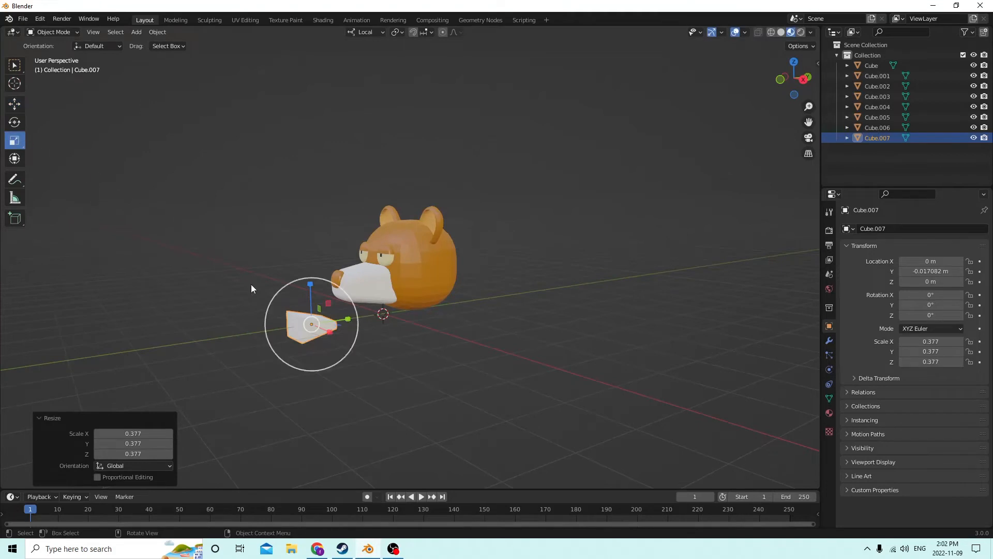
{"action": "left_click_drag", "start_coordinate": [331, 335], "coordinate": [352, 344]}
{"action": "middle_click_drag", "start_coordinate": [352, 345], "coordinate": [305, 329]}
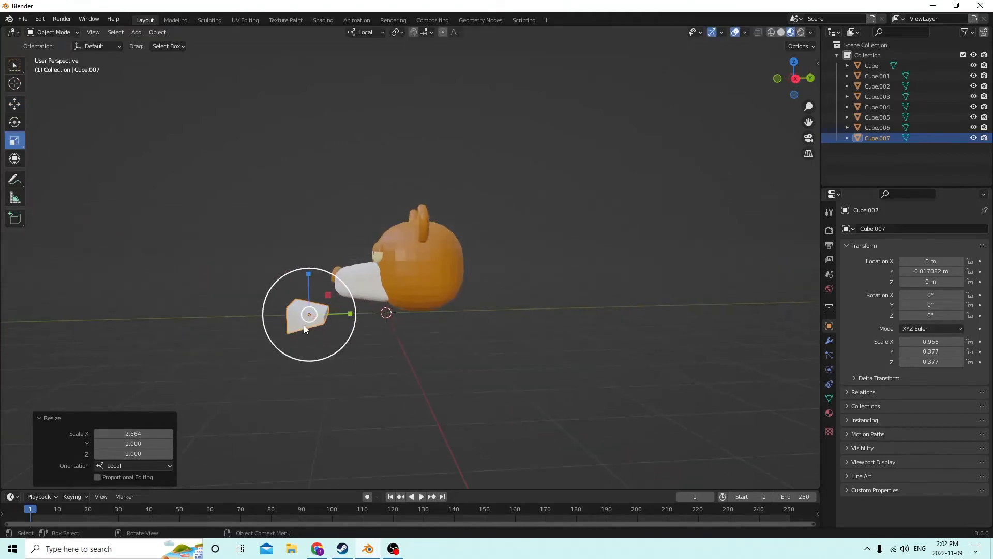
Raise the block toward muzzle height, to about 0.005 m along Z
{"action": "middle_click_drag", "start_coordinate": [214, 224], "coordinate": [160, 100]}
{"action": "left_click", "coordinate": [10, 103]}
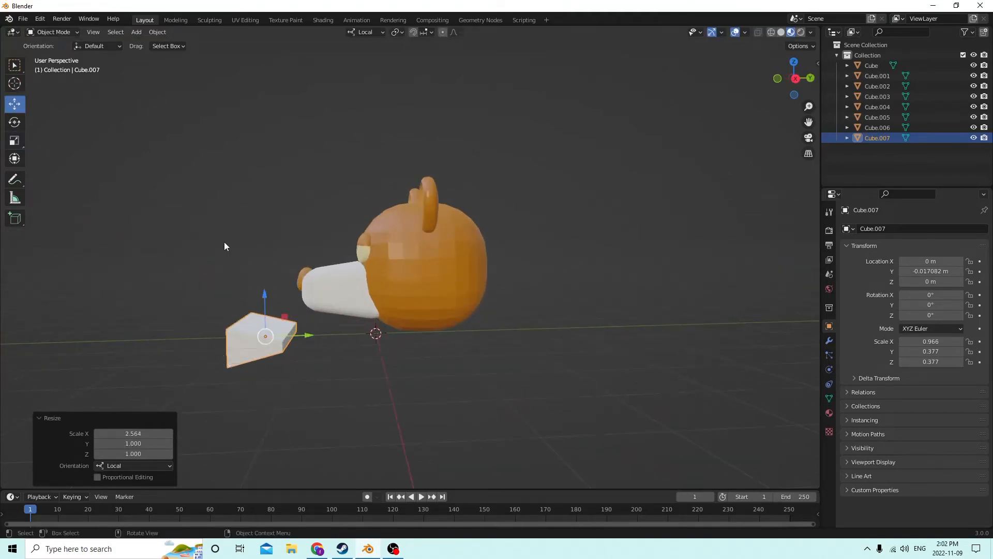
{"action": "left_click_drag", "start_coordinate": [269, 308], "coordinate": [266, 263]}
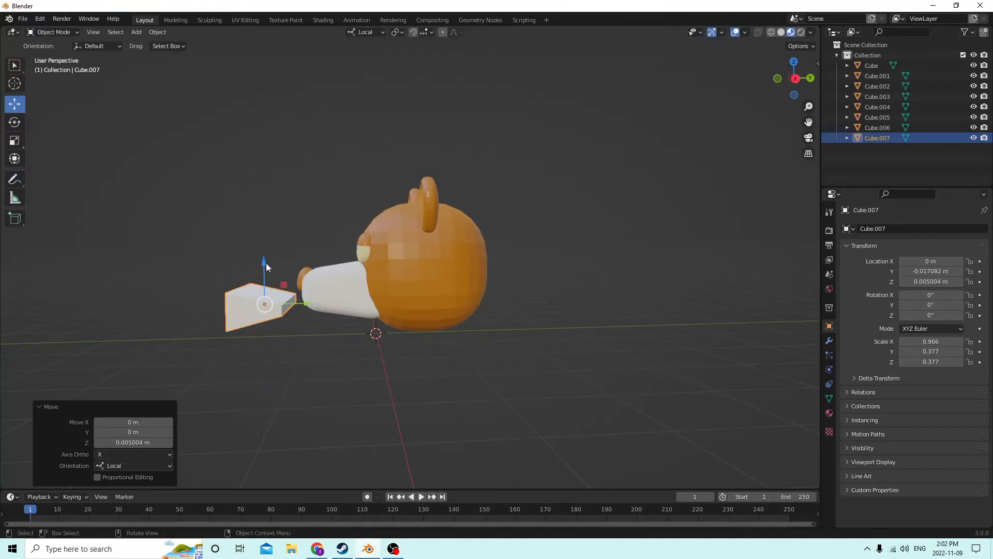
{"action": "middle_click_drag", "start_coordinate": [266, 263], "coordinate": [281, 265]}
{"action": "scroll", "coordinate": [282, 265], "scroll_direction": "up", "scroll_amount": 3}
{"action": "middle_click_drag", "start_coordinate": [289, 208], "coordinate": [298, 200]}
{"action": "scroll", "coordinate": [298, 200], "scroll_direction": "down", "scroll_amount": 2}
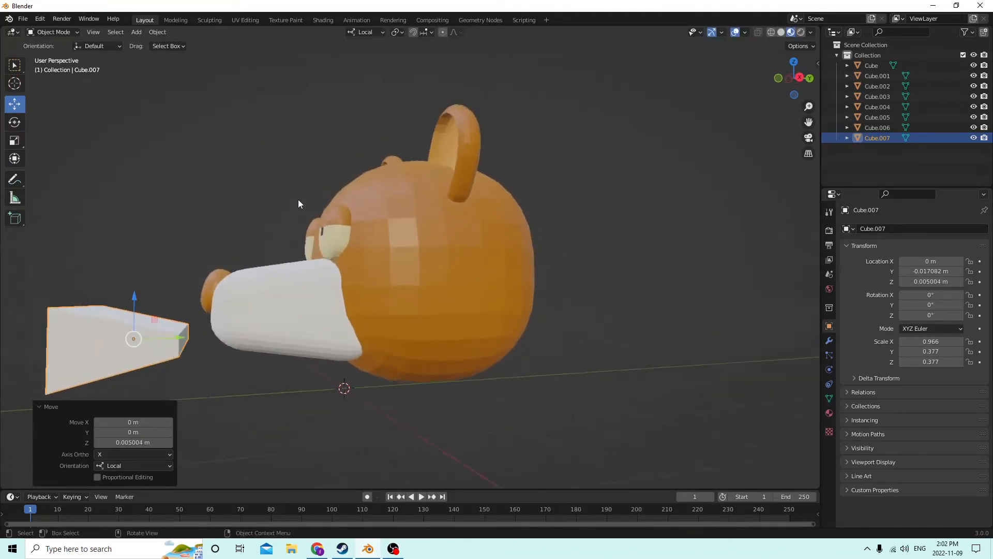
Move the block against the muzzle at about Y -0.0112 m and scale it uniformly by about 0.481
{"action": "left_click_drag", "start_coordinate": [226, 327], "coordinate": [278, 284]}
{"action": "key", "text": "s"}
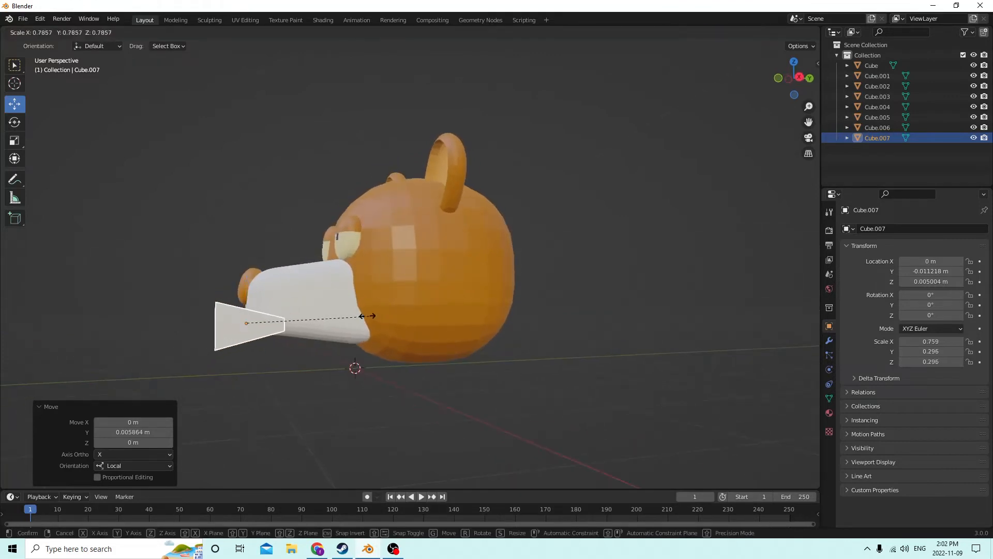
{"action": "left_click", "coordinate": [325, 317]}
{"action": "middle_click_drag", "start_coordinate": [325, 321], "coordinate": [384, 342]}
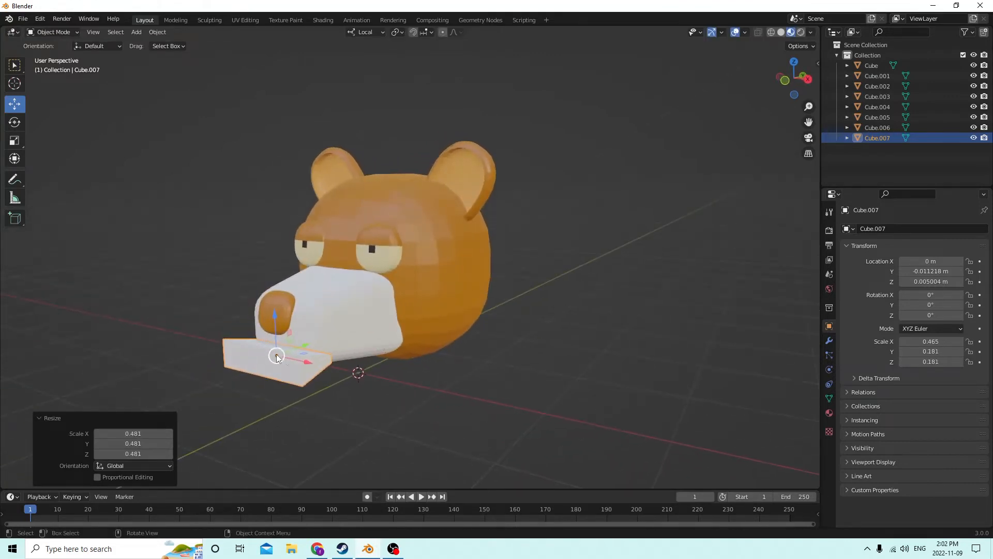
Push the block into the lower front of the muzzle, placing it at about Y -0.0099 m, Z 0.0055 m
{"action": "left_click_drag", "start_coordinate": [302, 340], "coordinate": [292, 321]}
{"action": "middle_click_drag", "start_coordinate": [290, 306], "coordinate": [247, 292]}
{"action": "left_click_drag", "start_coordinate": [271, 283], "coordinate": [259, 274]}
{"action": "left_click_drag", "start_coordinate": [303, 321], "coordinate": [302, 316]}
{"action": "middle_click_drag", "start_coordinate": [301, 316], "coordinate": [325, 325]}
In Edit Mode, scale down the block's outer face along Z, then return to Object Mode
{"action": "left_click", "coordinate": [477, 325]}
{"action": "left_click", "coordinate": [467, 326]}
{"action": "left_click", "coordinate": [15, 140]}
{"action": "middle_click_drag", "start_coordinate": [48, 157], "coordinate": [377, 332]}
{"action": "left_click", "coordinate": [14, 104]}
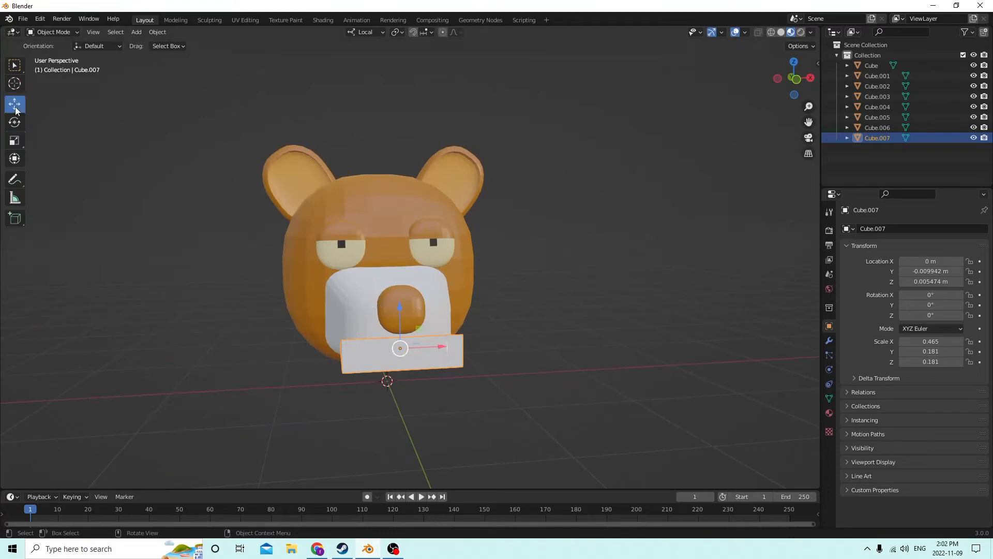
{"action": "key", "text": "Tab"}
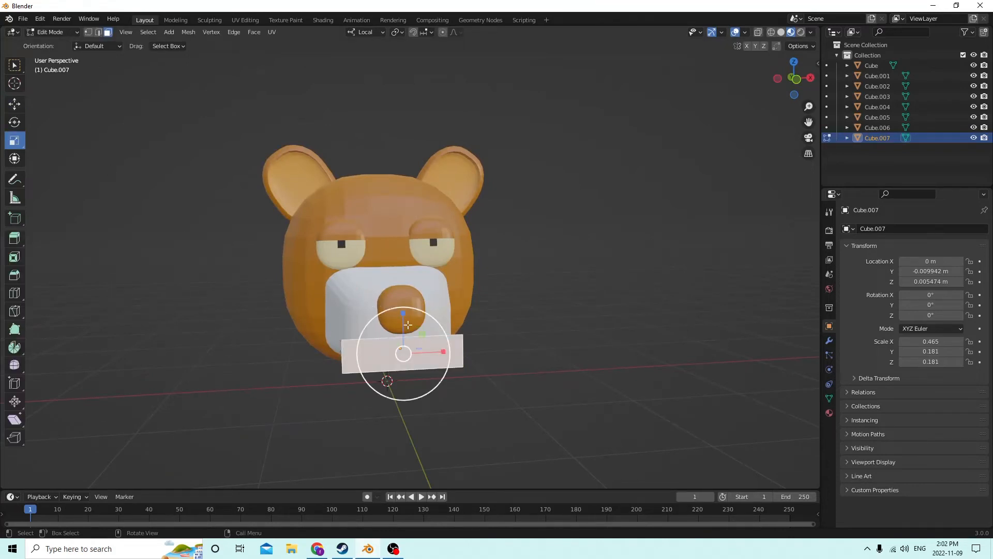
{"action": "left_click_drag", "start_coordinate": [403, 317], "coordinate": [403, 332]}
{"action": "middle_click_drag", "start_coordinate": [403, 332], "coordinate": [487, 321]}
{"action": "left_click", "coordinate": [672, 361]}
{"action": "left_click", "coordinate": [567, 322]}
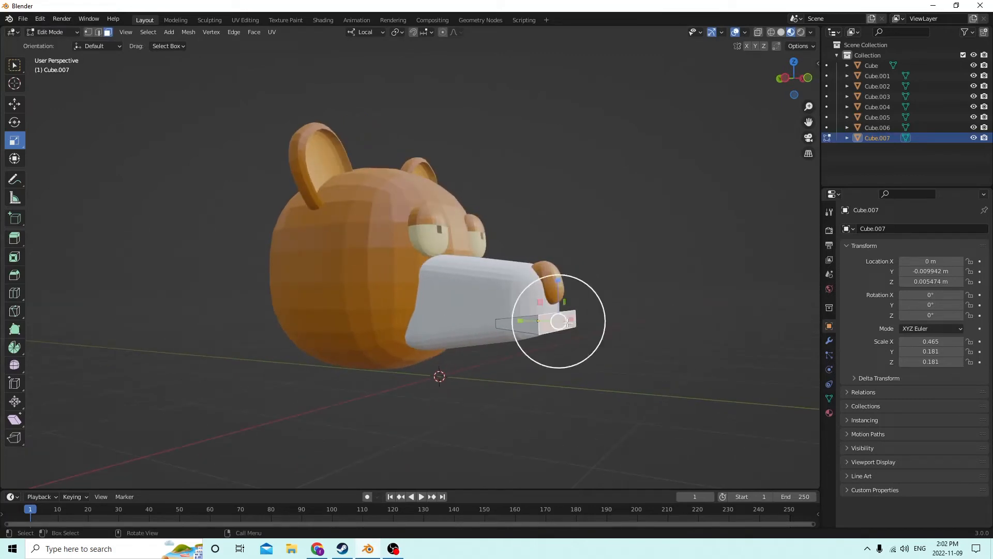
{"action": "key", "text": "Tab"}
Cut a mouth into the muzzle by subtracting the block with a Bool Tool difference
{"action": "left_click", "coordinate": [483, 282], "text": "shift"}
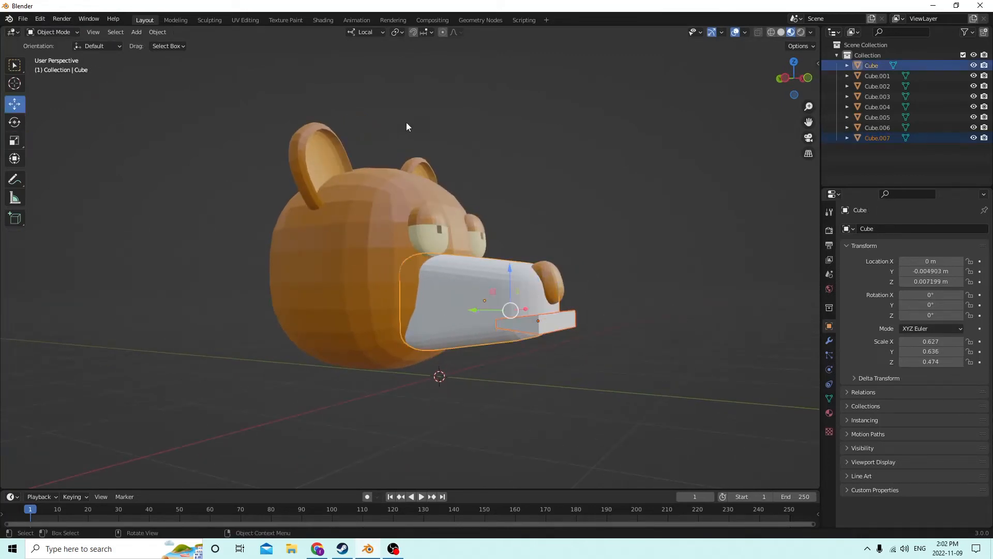
{"action": "left_click", "coordinate": [156, 32]}
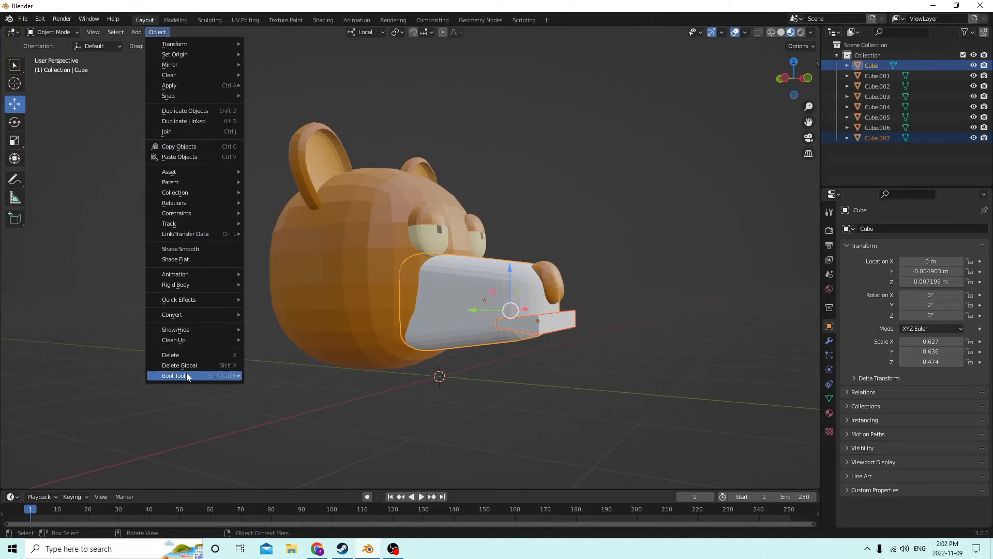
{"action": "mouse_move", "coordinate": [187, 376]}
{"action": "left_click", "coordinate": [272, 385]}
{"action": "middle_click_drag", "start_coordinate": [471, 306], "coordinate": [492, 314]}
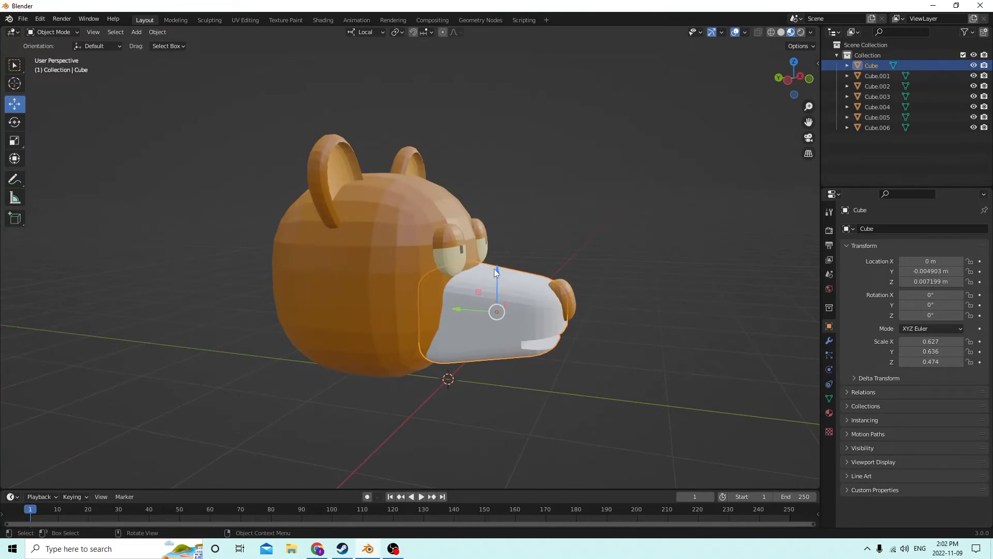
{"action": "middle_click_drag", "start_coordinate": [480, 269], "coordinate": [535, 307]}
Duplicate the head and move the copy below and behind it, to about Y 0.0144 m, Z -0.0019 m
{"action": "left_click", "coordinate": [433, 304]}
{"action": "middle_click_drag", "start_coordinate": [430, 303], "coordinate": [413, 300]}
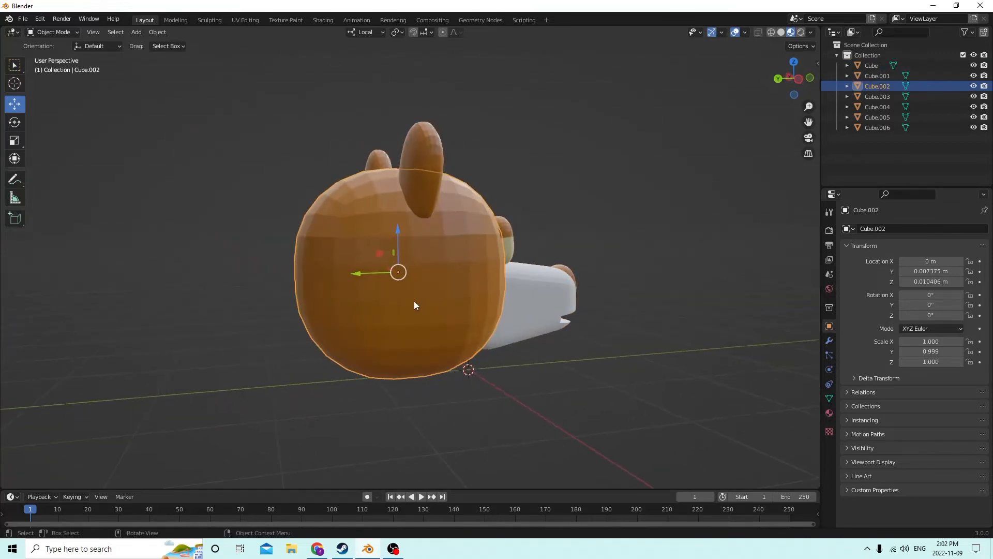
{"action": "key", "text": "shift+d"}
{"action": "right_click", "coordinate": [442, 265]}
{"action": "middle_click_drag", "start_coordinate": [442, 265], "coordinate": [402, 257]}
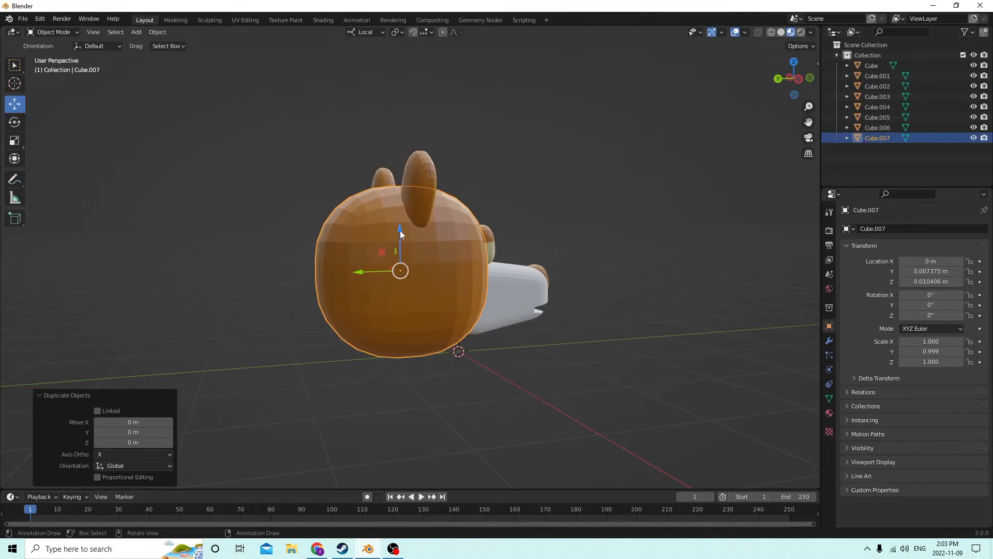
{"action": "left_click_drag", "start_coordinate": [400, 230], "coordinate": [421, 336]}
{"action": "left_click_drag", "start_coordinate": [367, 374], "coordinate": [310, 378]}
{"action": "mouse_move", "coordinate": [402, 343]}
{"action": "middle_mouse_down"}
{"action": "mouse_move", "coordinate": [394, 325]}
{"action": "mouse_move", "coordinate": [386, 343]}
{"action": "middle_mouse_up"}
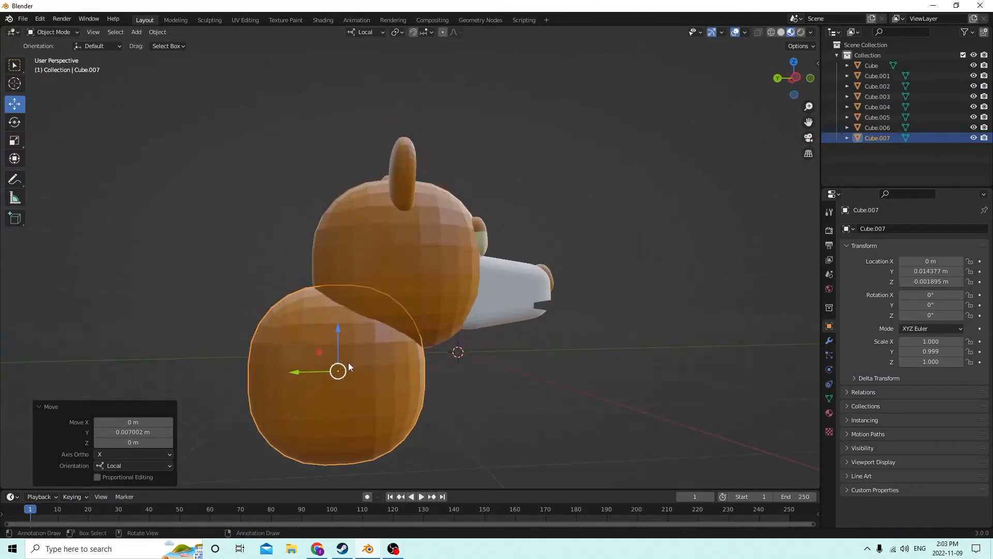
Scale the head copy uniformly by about 0.570, then stretch it along local Z to about 1.099 as a neck
{"action": "key", "text": "s"}
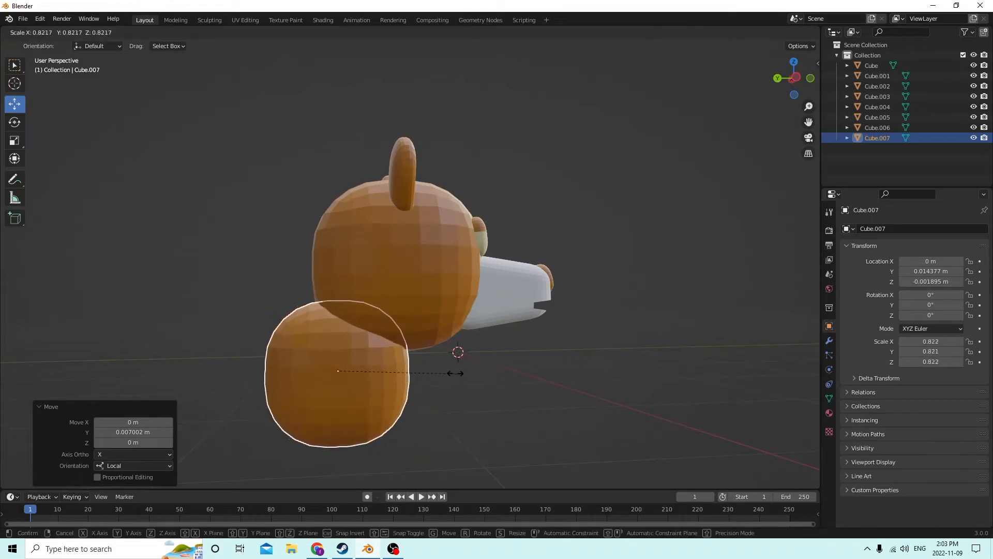
{"action": "left_click", "coordinate": [422, 376]}
{"action": "left_click", "coordinate": [14, 142]}
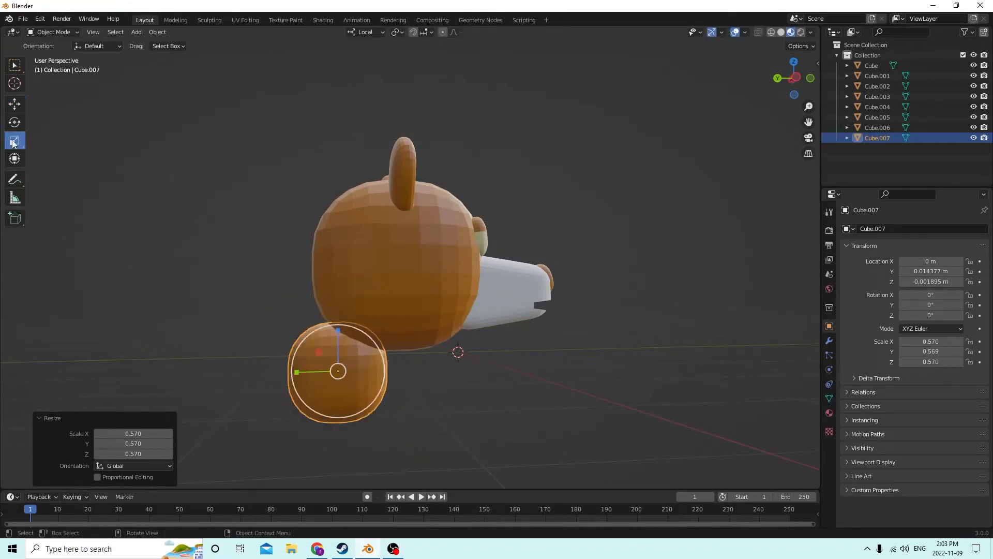
{"action": "left_click_drag", "start_coordinate": [344, 327], "coordinate": [336, 299]}
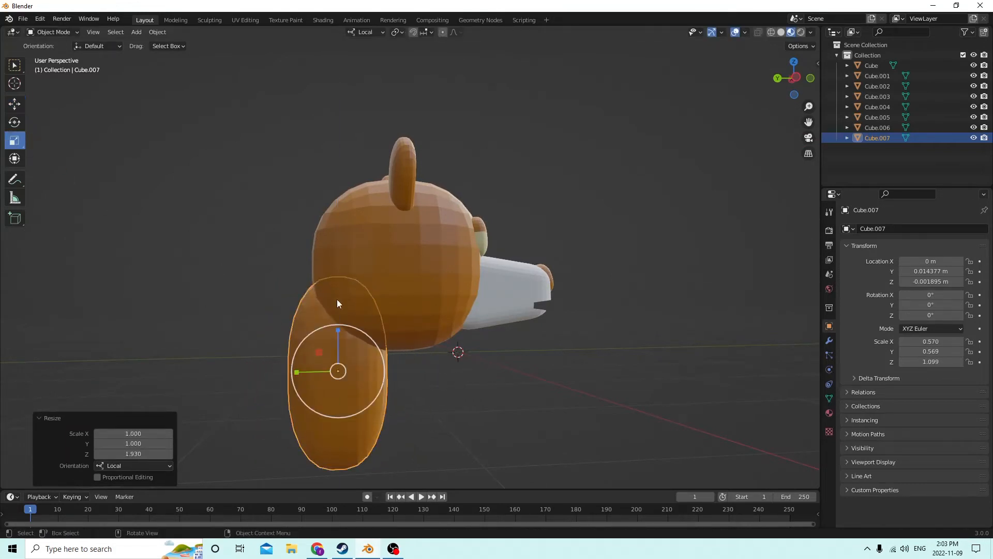
{"action": "middle_click_drag", "start_coordinate": [337, 299], "coordinate": [322, 310]}
Tilt the neck by setting its X rotation to 25°
{"action": "left_click", "coordinate": [16, 105]}
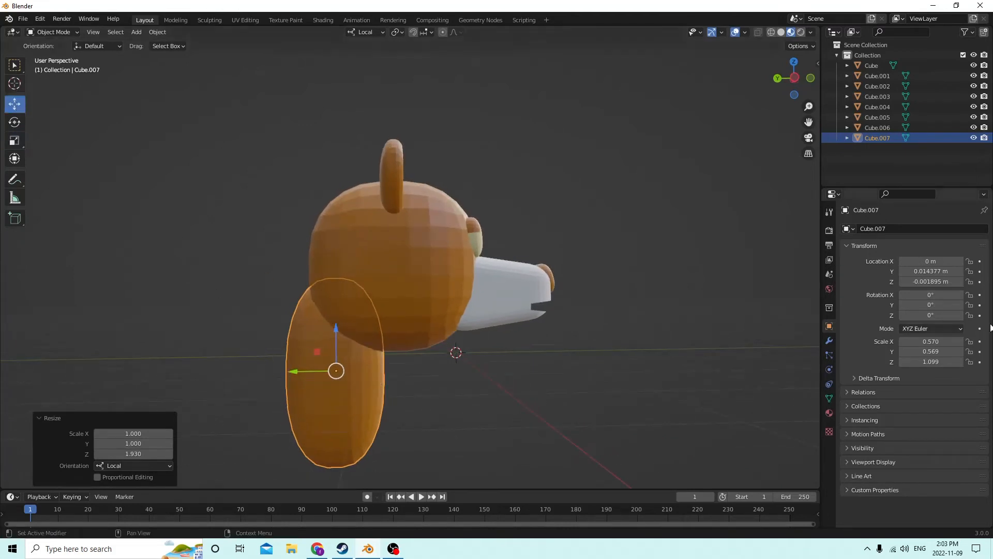
{"action": "left_click", "coordinate": [954, 296]}
{"action": "type", "text": "15"}
{"action": "key", "text": "Return"}
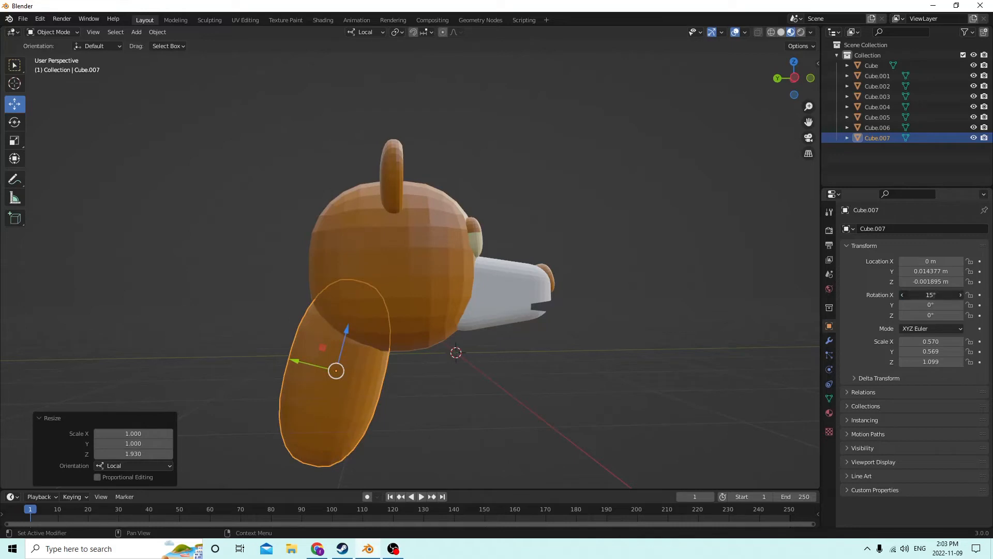
{"action": "type", "text": "25"}
{"action": "key", "text": "Return"}
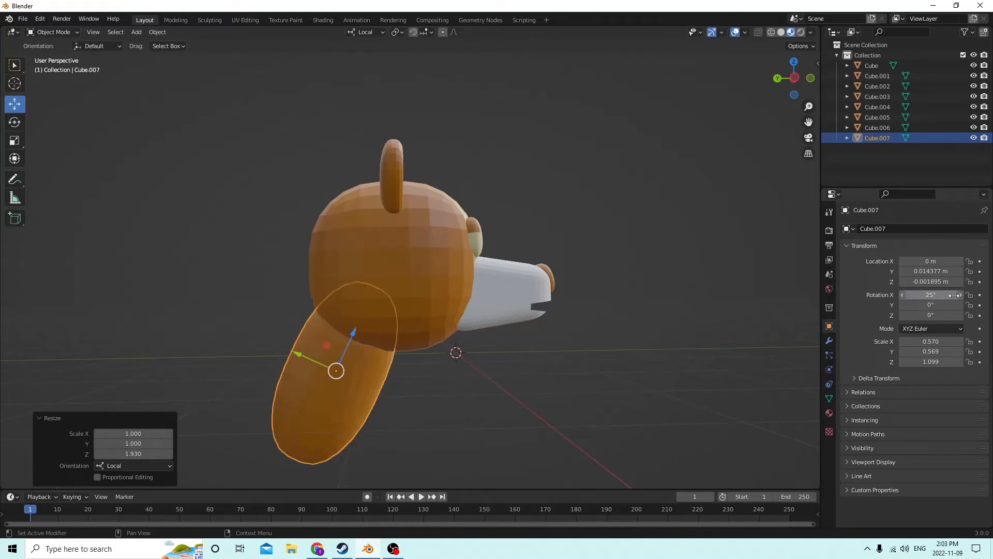
Slide the neck along its local axes into the head, placing it at about Y 0.0111 m, Z 0.0007 m
{"action": "middle_click_drag", "start_coordinate": [724, 316], "coordinate": [358, 397]}
{"action": "left_click_drag", "start_coordinate": [307, 364], "coordinate": [313, 366]}
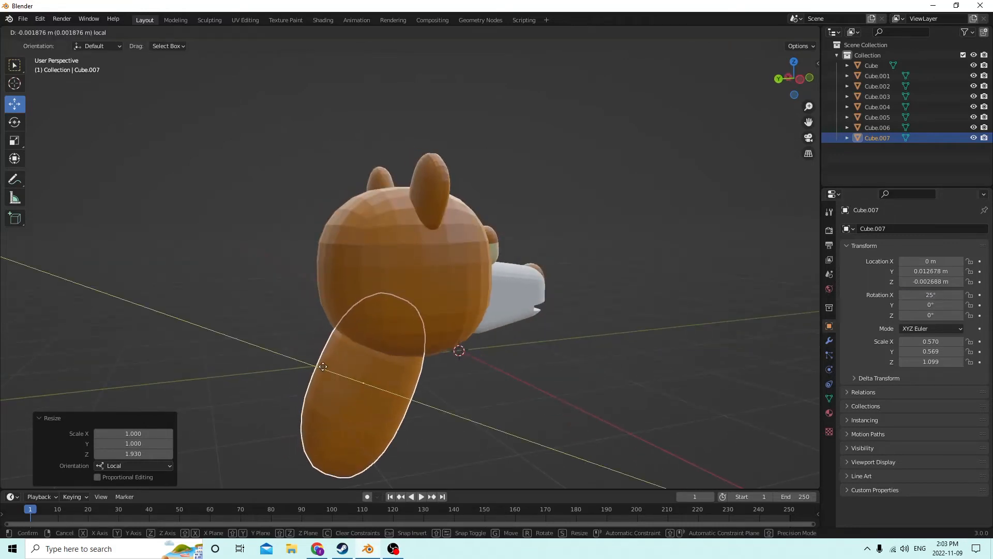
{"action": "middle_click_drag", "start_coordinate": [313, 366], "coordinate": [306, 331]}
{"action": "left_click_drag", "start_coordinate": [361, 331], "coordinate": [348, 329]}
{"action": "middle_click_drag", "start_coordinate": [349, 329], "coordinate": [228, 361]}
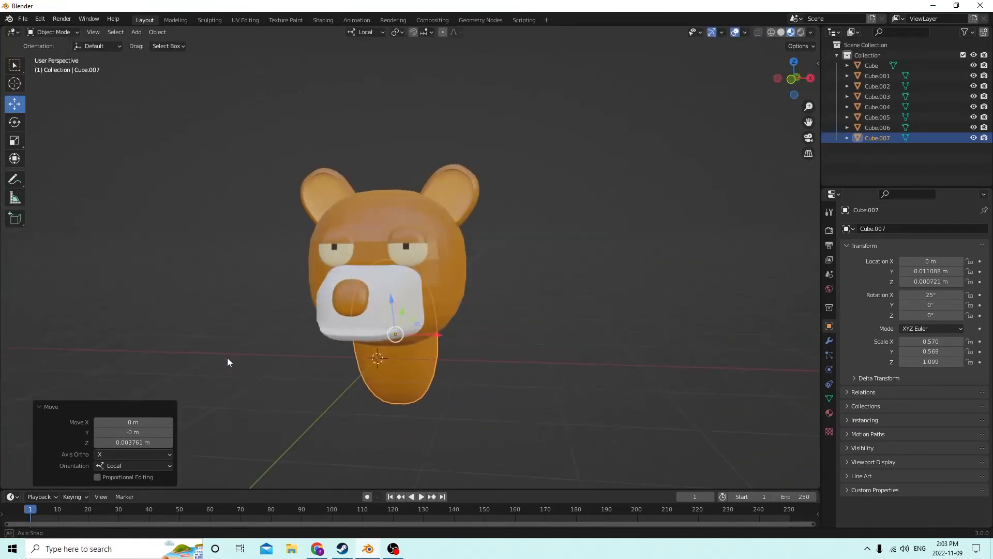
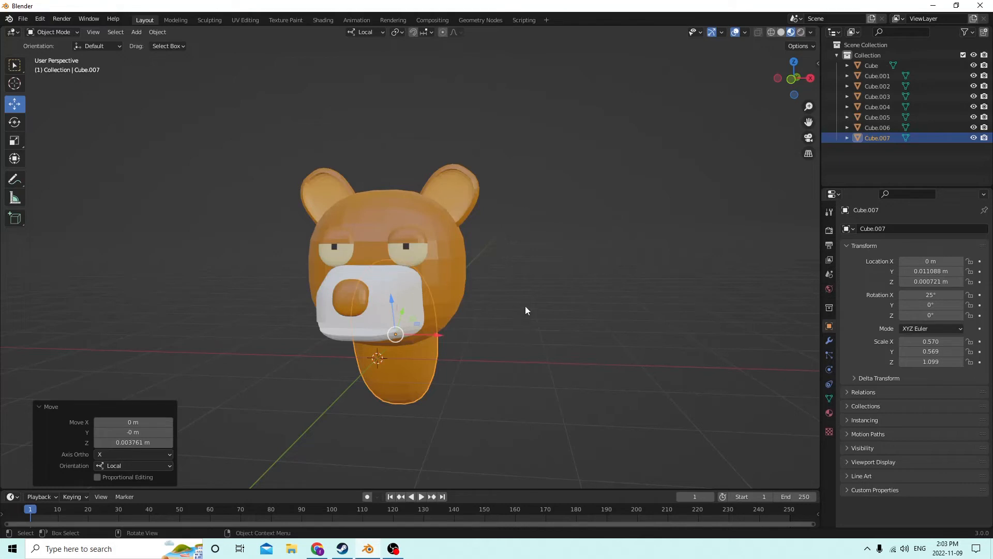
{"action": "mouse_move", "coordinate": [525, 306]}
{"action": "middle_mouse_down"}
{"action": "mouse_move", "coordinate": [398, 311]}
{"action": "mouse_move", "coordinate": [504, 304]}
{"action": "mouse_move", "coordinate": [652, 321]}
{"action": "mouse_move", "coordinate": [655, 258]}
{"action": "mouse_move", "coordinate": [526, 315]}
{"action": "middle_mouse_up"}
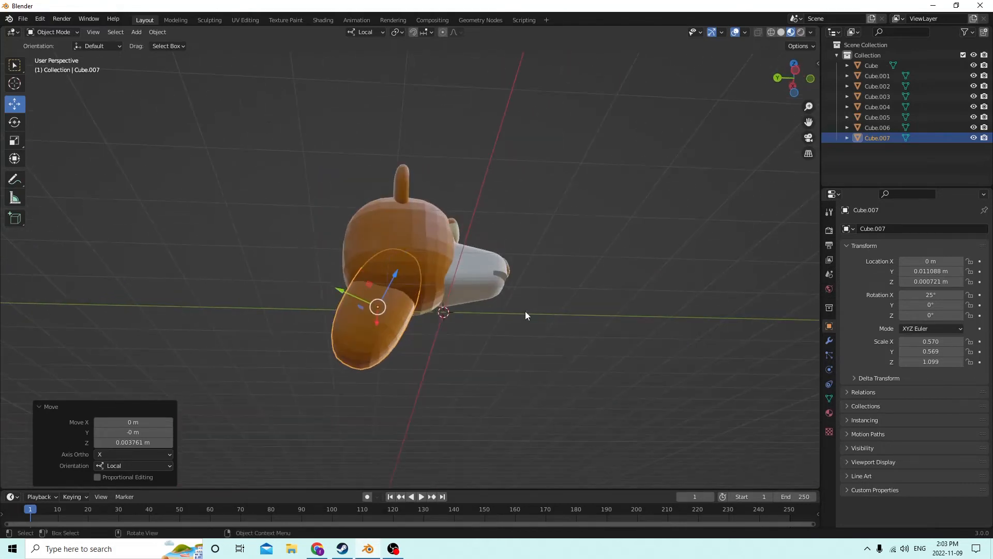
Duplicate the head as a body and place the copy behind the neck, at about Y 0.0425 m, Z -0.0111 m
{"action": "left_click", "coordinate": [387, 233]}
{"action": "middle_click_drag", "start_coordinate": [386, 248], "coordinate": [374, 306]}
{"action": "key", "text": "shift+d"}
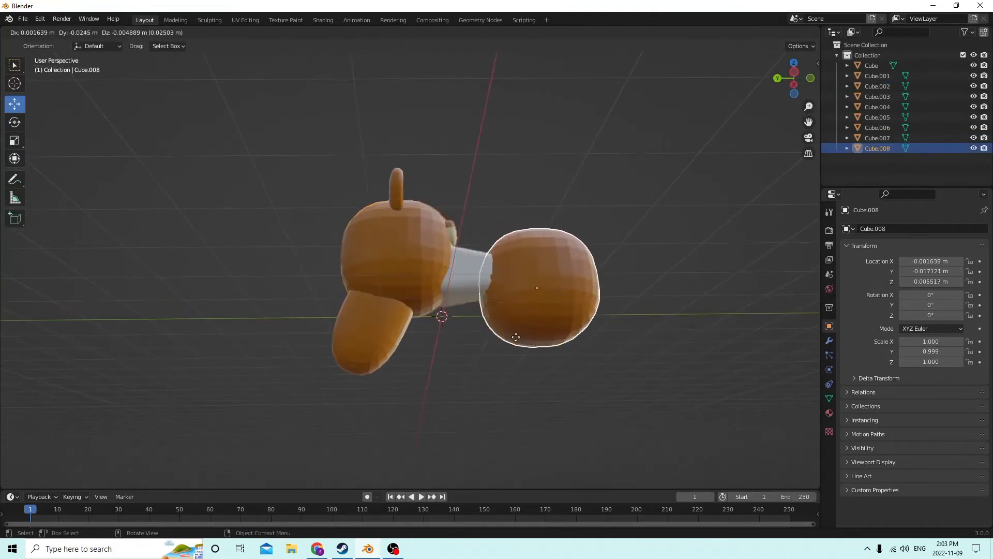
{"action": "right_click", "coordinate": [515, 339]}
{"action": "middle_click_drag", "start_coordinate": [494, 372], "coordinate": [458, 393]}
{"action": "left_click_drag", "start_coordinate": [395, 223], "coordinate": [403, 381]}
{"action": "left_click_drag", "start_coordinate": [362, 421], "coordinate": [300, 420]}
{"action": "middle_click_drag", "start_coordinate": [310, 429], "coordinate": [330, 439]}
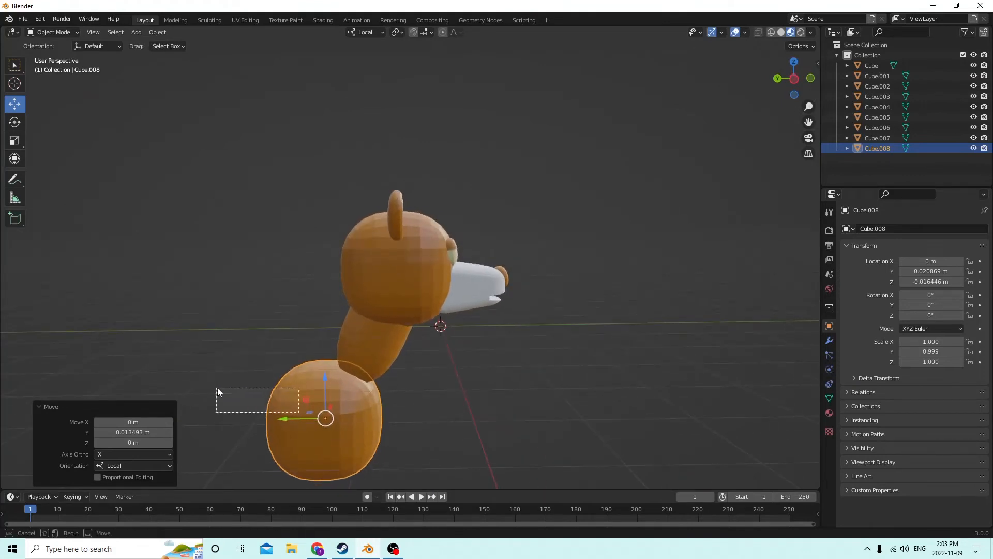
{"action": "left_click_drag", "start_coordinate": [272, 413], "coordinate": [297, 423]}
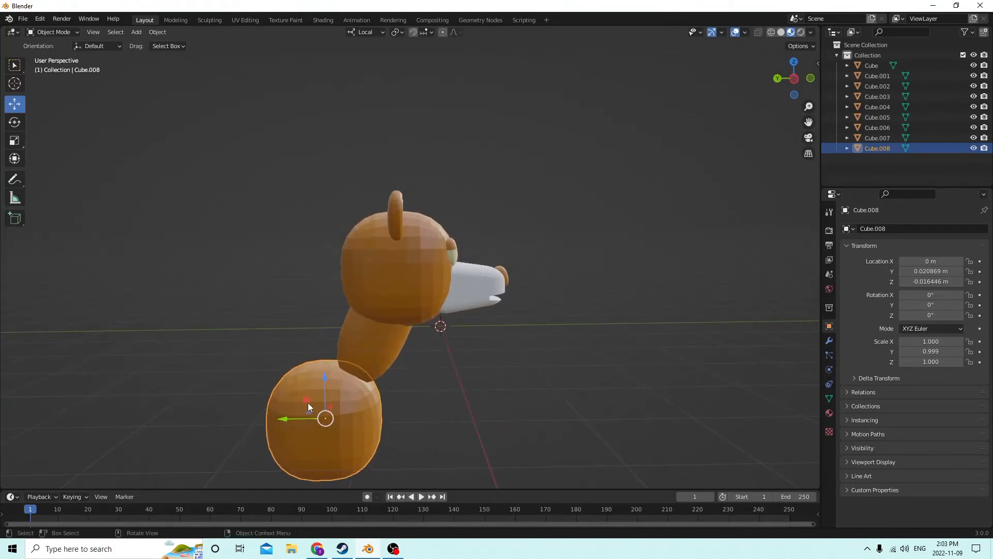
{"action": "left_click_drag", "start_coordinate": [337, 377], "coordinate": [326, 348]}
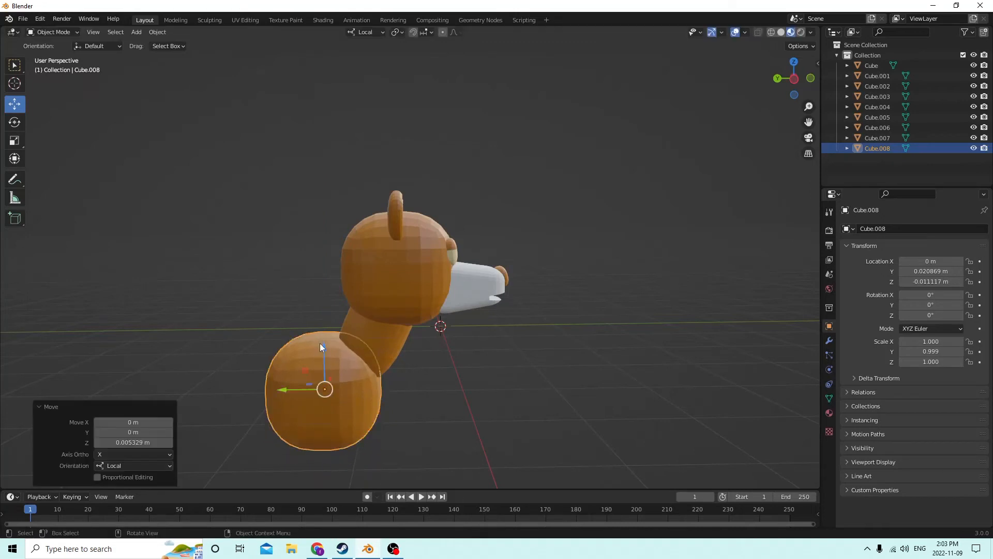
{"action": "left_click_drag", "start_coordinate": [296, 396], "coordinate": [100, 392]}
Stretch the body along local Y to about 2.574 and fit it against the neck at about Y 0.0307 m, Z -0.0094 m
{"action": "left_click", "coordinate": [15, 138]}
{"action": "mouse_move", "coordinate": [274, 291]}
{"action": "middle_mouse_down"}
{"action": "mouse_move", "coordinate": [287, 286]}
{"action": "mouse_move", "coordinate": [255, 292]}
{"action": "middle_mouse_up"}
{"action": "left_click", "coordinate": [12, 103]}
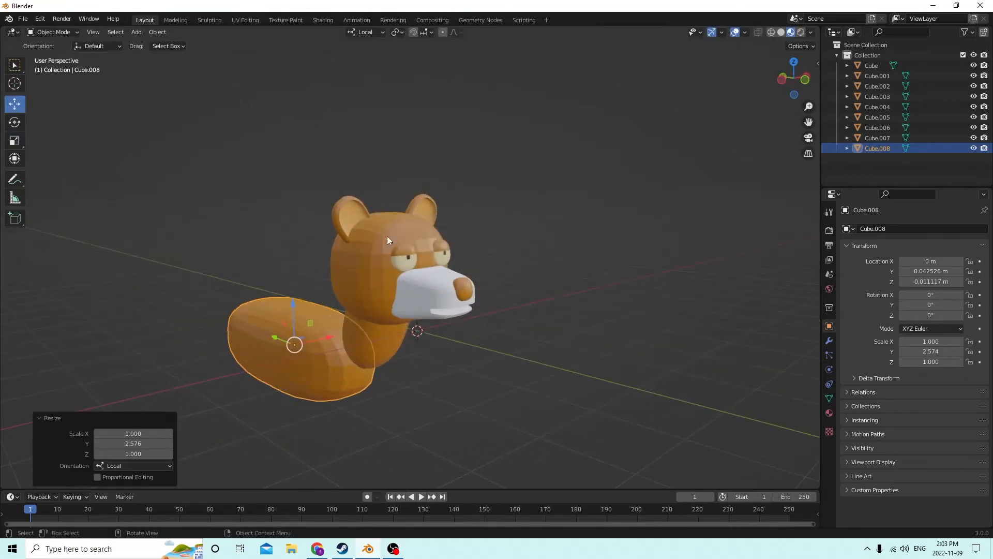
{"action": "middle_click_drag", "start_coordinate": [387, 236], "coordinate": [242, 350]}
{"action": "left_click_drag", "start_coordinate": [277, 362], "coordinate": [281, 322]}
{"action": "middle_click_drag", "start_coordinate": [282, 323], "coordinate": [273, 355]}
{"action": "left_click_drag", "start_coordinate": [271, 345], "coordinate": [269, 333]}
{"action": "middle_click_drag", "start_coordinate": [269, 333], "coordinate": [73, 346]}
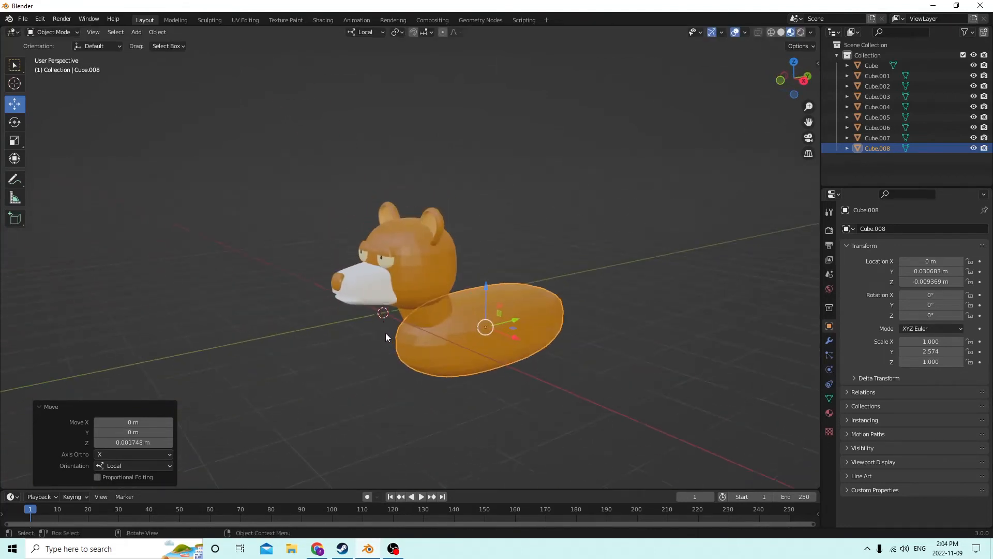
Duplicate the body for a front leg and move the copy below it, to about Y 0.0237 m, Z -0.0286 m
{"action": "middle_click_drag", "start_coordinate": [386, 334], "coordinate": [338, 241]}
{"action": "key", "text": "shift+d"}
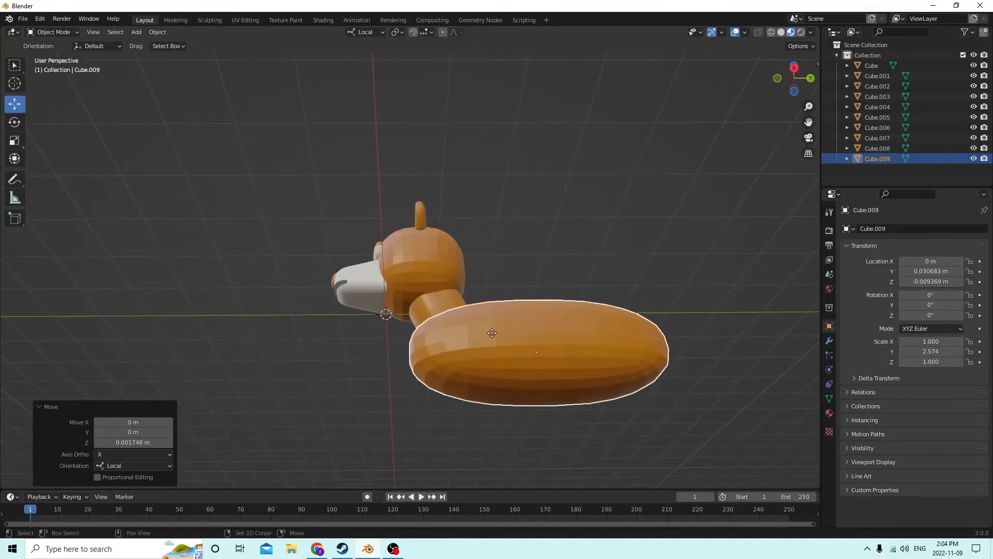
{"action": "right_click", "coordinate": [552, 333]}
{"action": "middle_click_drag", "start_coordinate": [551, 334], "coordinate": [517, 372]}
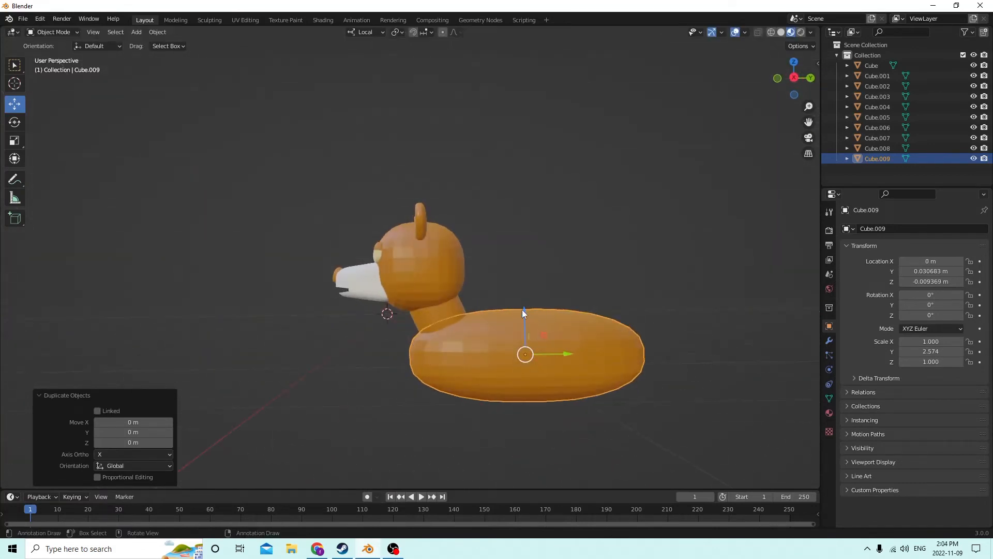
{"action": "left_click_drag", "start_coordinate": [522, 310], "coordinate": [557, 443]}
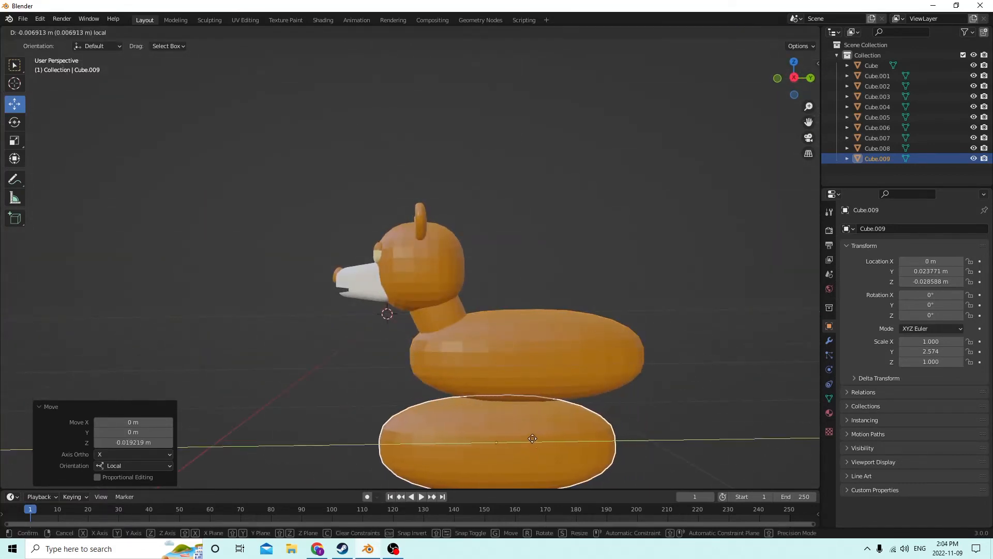
{"action": "middle_click_drag", "start_coordinate": [557, 443], "coordinate": [533, 363]}
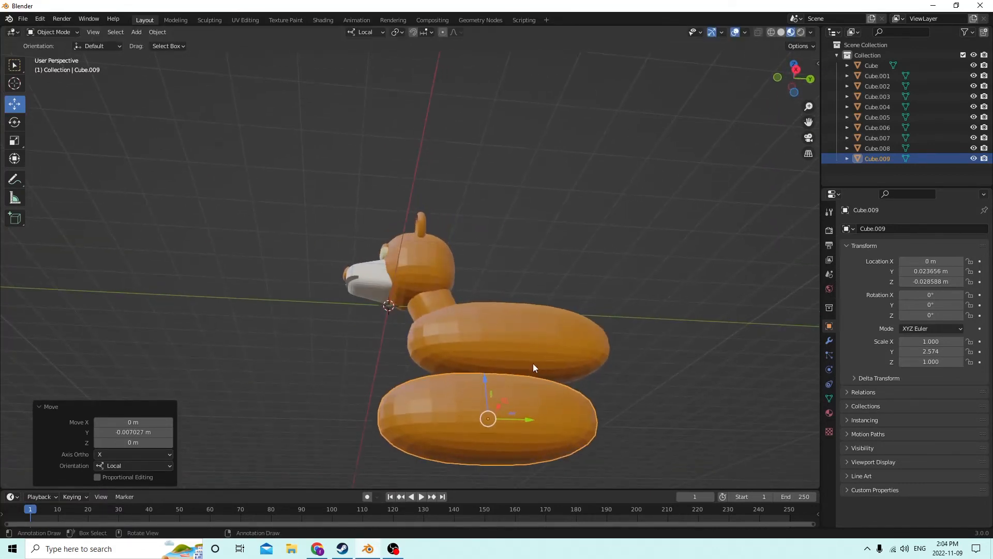
Shrink the leg along its local axes to a scale of about 0.308 in X and 0.419 in Y
{"action": "left_click", "coordinate": [15, 141]}
{"action": "middle_click_drag", "start_coordinate": [455, 311], "coordinate": [516, 386]}
{"action": "left_click_drag", "start_coordinate": [509, 386], "coordinate": [472, 388]}
{"action": "middle_click_drag", "start_coordinate": [576, 384], "coordinate": [593, 392]}
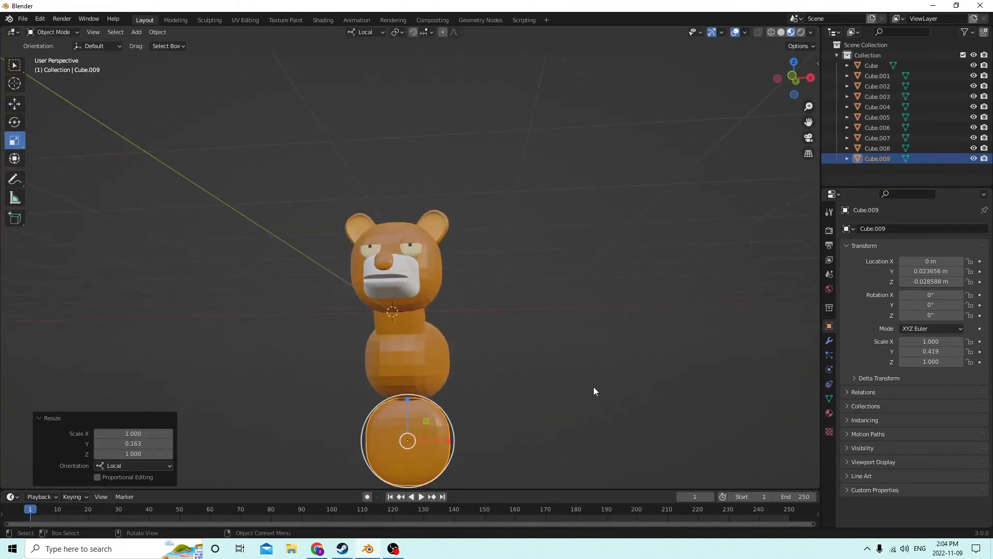
{"action": "left_click_drag", "start_coordinate": [455, 441], "coordinate": [422, 440]}
{"action": "middle_click_drag", "start_coordinate": [422, 441], "coordinate": [232, 237]}
Move the leg sideways and up against the body, to about X 0.0063 m, Z -0.0217 m
{"action": "left_click", "coordinate": [14, 105]}
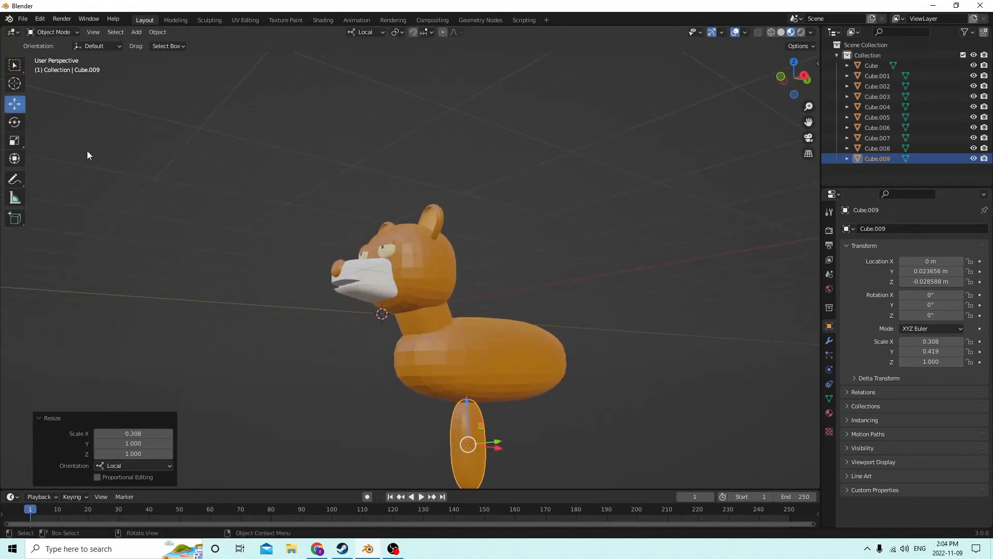
{"action": "middle_click_drag", "start_coordinate": [440, 331], "coordinate": [509, 364]}
{"action": "mouse_move", "coordinate": [448, 382]}
{"action": "left_mouse_down"}
{"action": "mouse_move", "coordinate": [446, 342]}
{"action": "mouse_move", "coordinate": [452, 365]}
{"action": "left_mouse_up"}
{"action": "middle_click_drag", "start_coordinate": [451, 365], "coordinate": [536, 361]}
{"action": "left_click_drag", "start_coordinate": [415, 404], "coordinate": [441, 395]}
{"action": "middle_click_drag", "start_coordinate": [441, 395], "coordinate": [371, 383]}
{"action": "left_click_drag", "start_coordinate": [469, 392], "coordinate": [469, 380]}
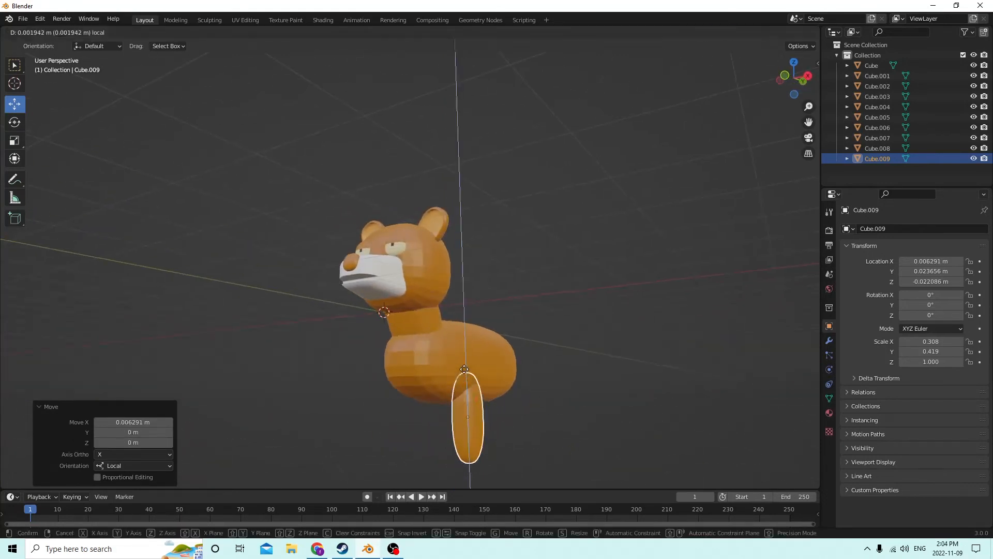
Slide the leg forward and up into the front of the body, to about Y 0.0140 m, Z -0.0197 m
{"action": "middle_click_drag", "start_coordinate": [469, 381], "coordinate": [401, 381]}
{"action": "left_click_drag", "start_coordinate": [542, 418], "coordinate": [505, 415]}
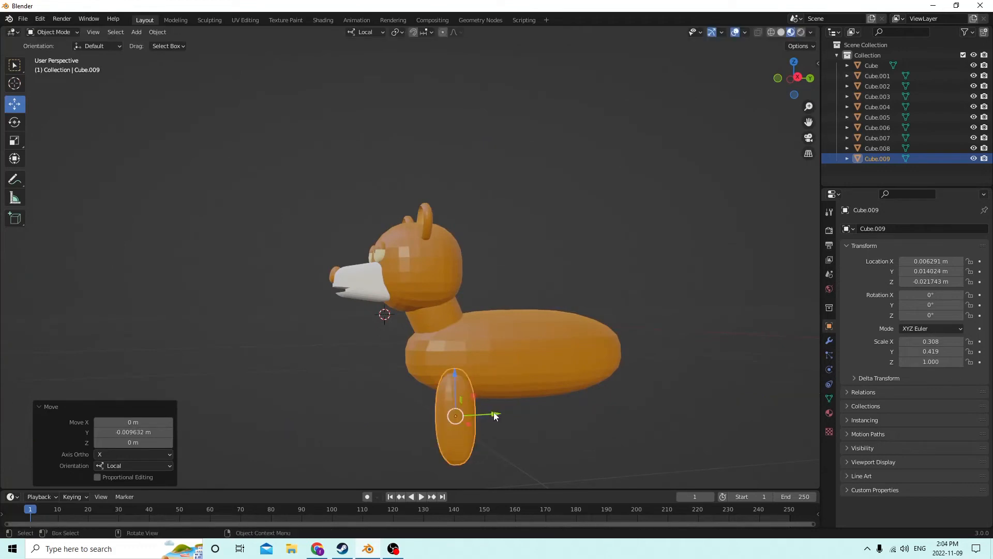
{"action": "middle_click_drag", "start_coordinate": [504, 416], "coordinate": [454, 384]}
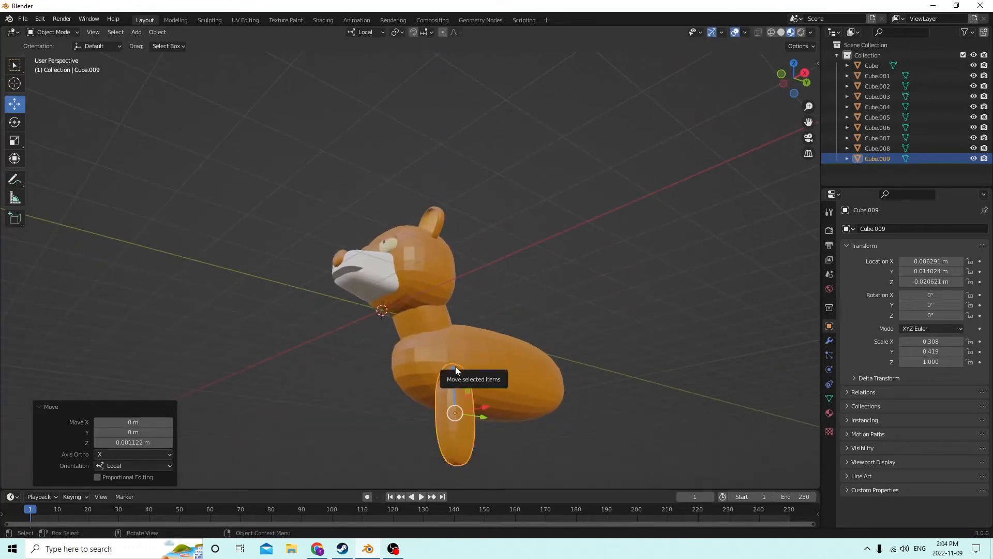
{"action": "left_click_drag", "start_coordinate": [455, 369], "coordinate": [454, 360]}
{"action": "middle_click_drag", "start_coordinate": [454, 361], "coordinate": [461, 404]}
Join the nose, muzzle and head into a single object, with the head as the active object
{"action": "middle_click_drag", "start_coordinate": [459, 355], "coordinate": [392, 275]}
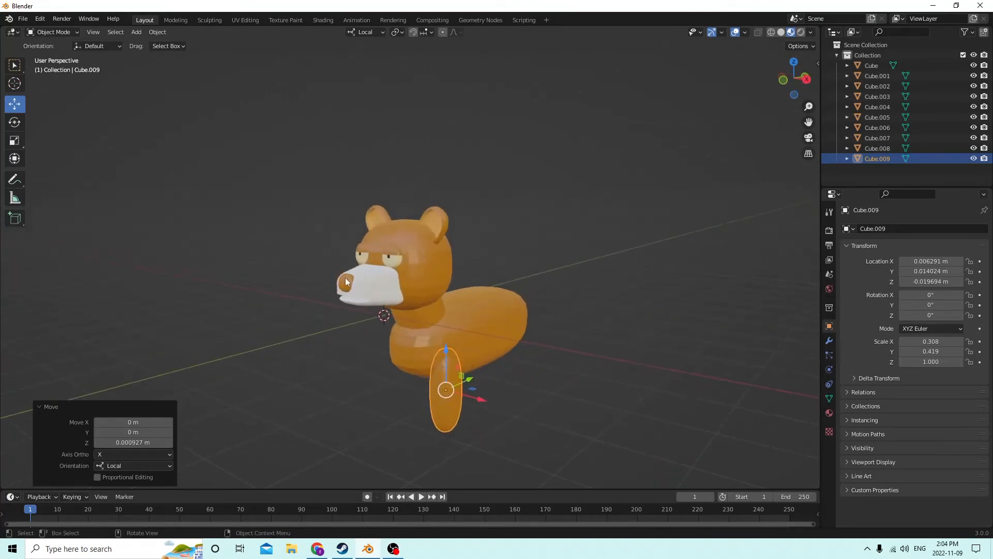
{"action": "left_click", "coordinate": [346, 278]}
{"action": "left_click", "coordinate": [377, 284], "text": "shift"}
{"action": "left_click", "coordinate": [421, 272], "text": "shift"}
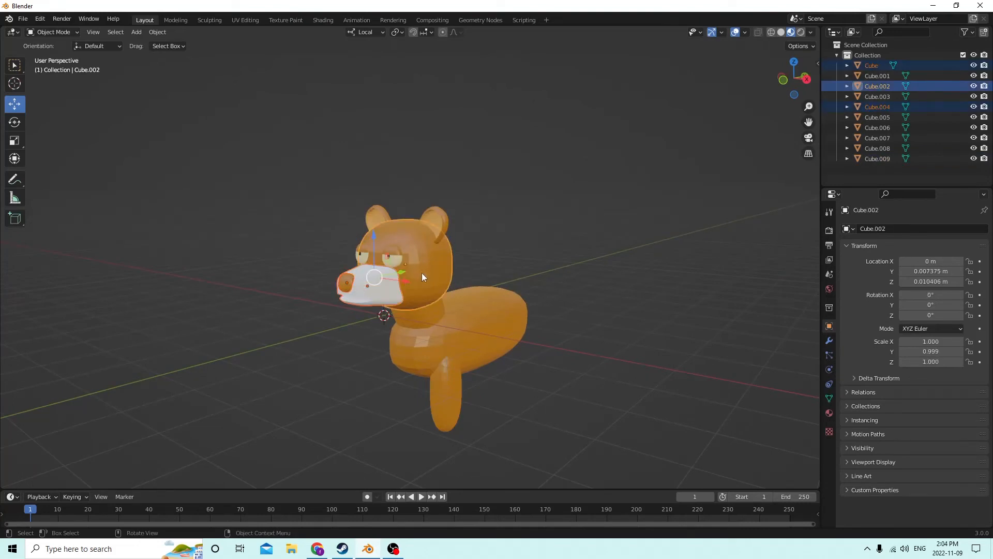
{"action": "key", "text": "ctrl+j"}
{"action": "scroll", "coordinate": [421, 272], "scroll_direction": "up", "scroll_amount": 1}
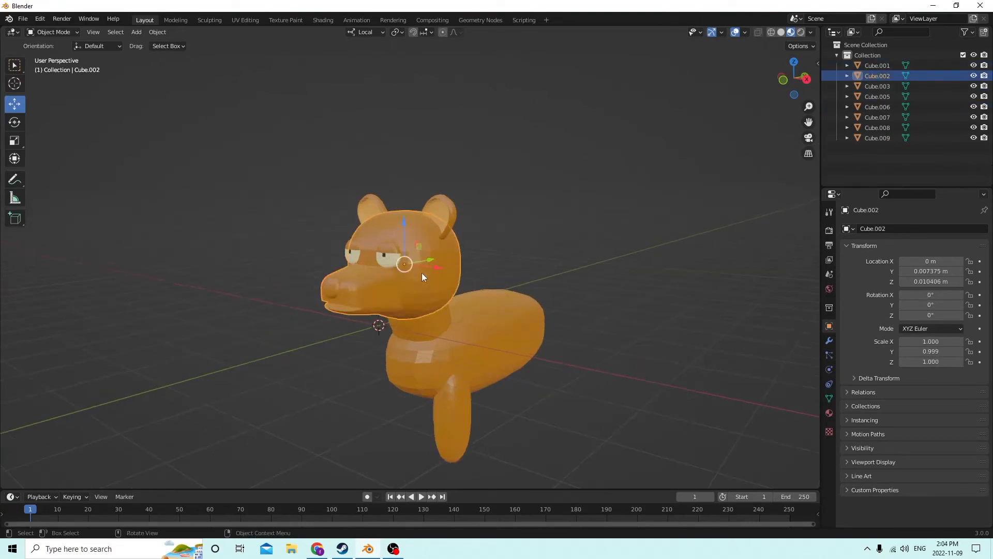
Select the linked nose faces in Edit Mode and assign them a new material with a black base color
{"action": "middle_click_drag", "start_coordinate": [421, 272], "coordinate": [329, 294]}
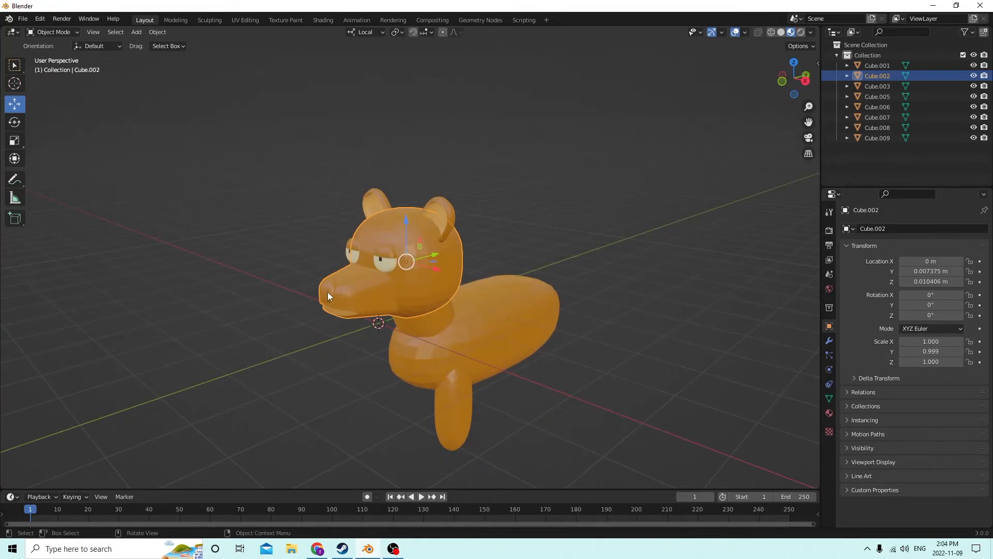
{"action": "key", "text": "Tab"}
{"action": "key", "text": "l"}
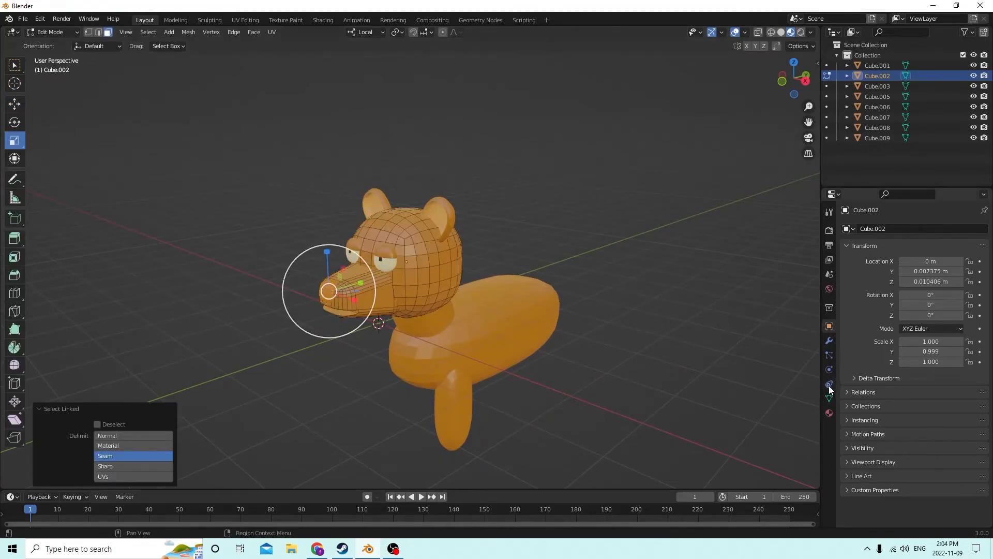
{"action": "left_click", "coordinate": [830, 412]}
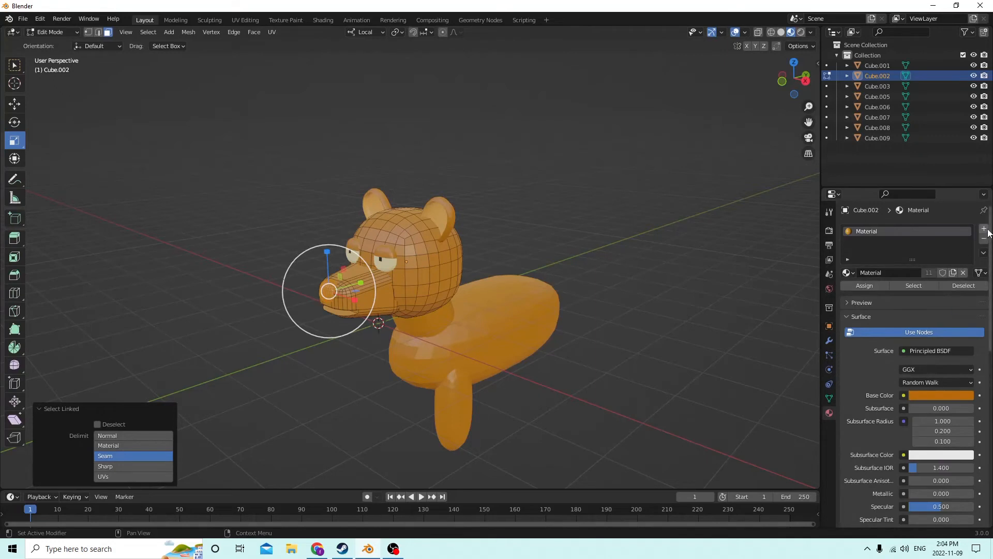
{"action": "left_click", "coordinate": [986, 232]}
{"action": "left_click", "coordinate": [909, 292]}
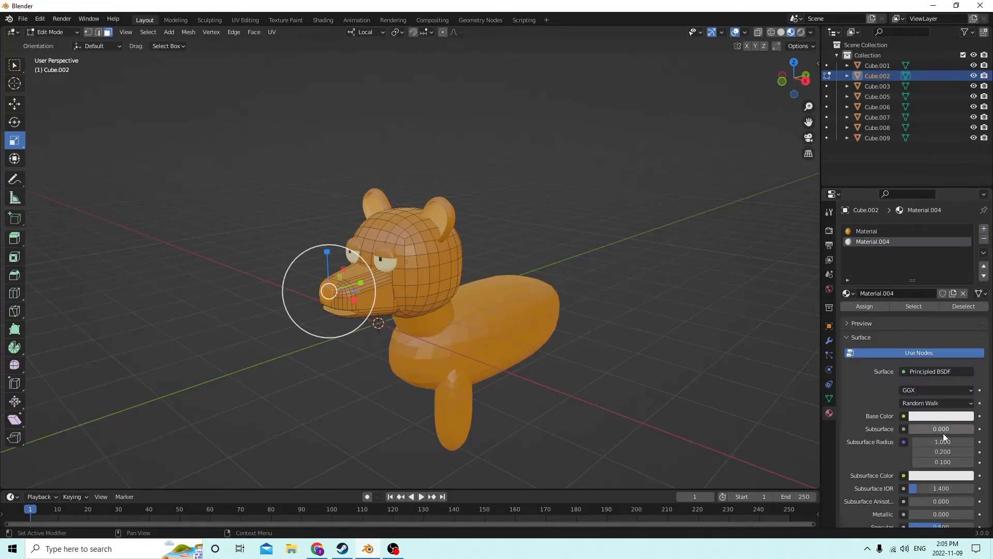
{"action": "left_click", "coordinate": [941, 417]}
{"action": "left_click_drag", "start_coordinate": [967, 278], "coordinate": [966, 344]}
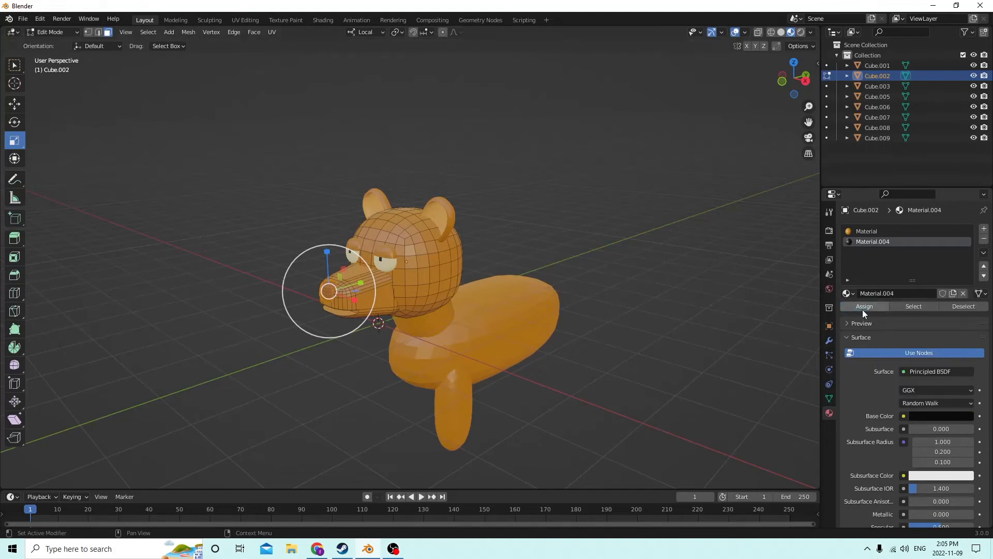
{"action": "left_click", "coordinate": [710, 307]}
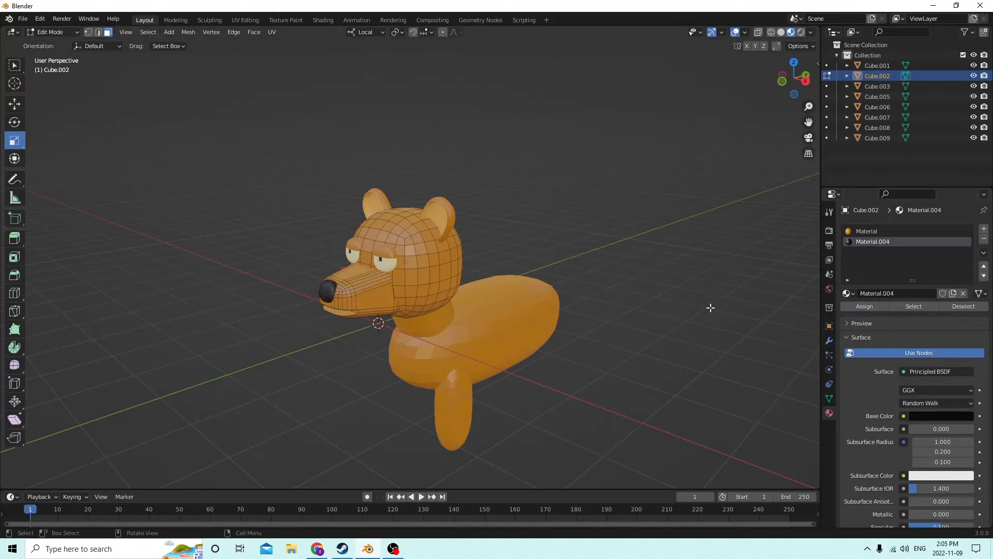
Return to Object Mode and tilt the front leg by setting its X rotation to 15°
{"action": "middle_click_drag", "start_coordinate": [710, 308], "coordinate": [535, 405]}
{"action": "key", "text": "Tab"}
{"action": "key", "text": "Tab"}
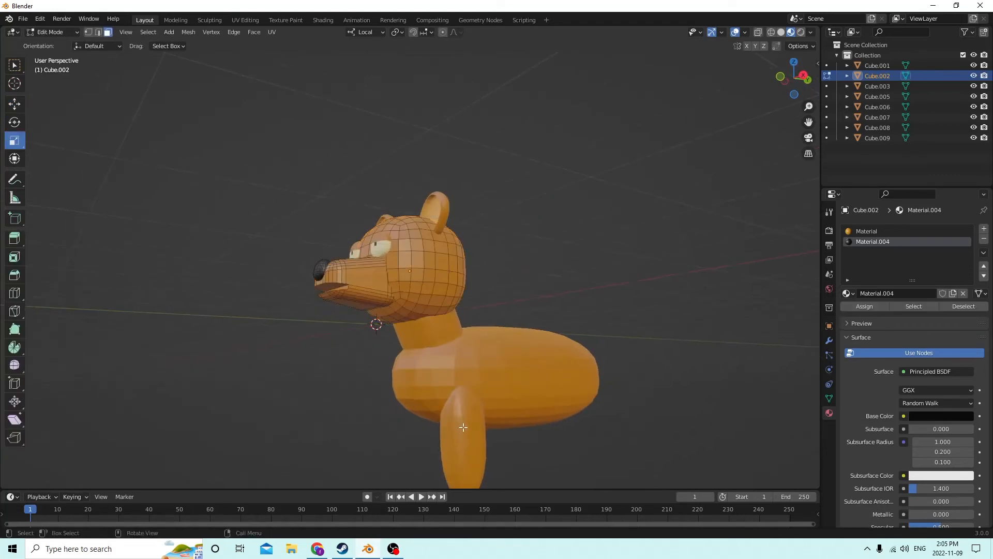
{"action": "key", "text": "Tab"}
{"action": "left_click", "coordinate": [461, 429]}
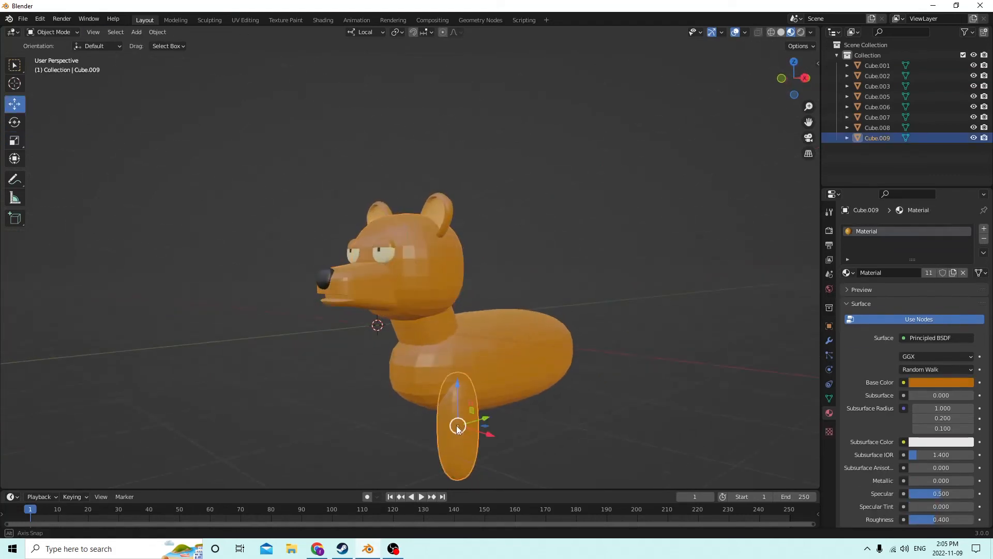
{"action": "left_click", "coordinate": [830, 274]}
{"action": "left_click", "coordinate": [830, 307]}
{"action": "left_click", "coordinate": [829, 325]}
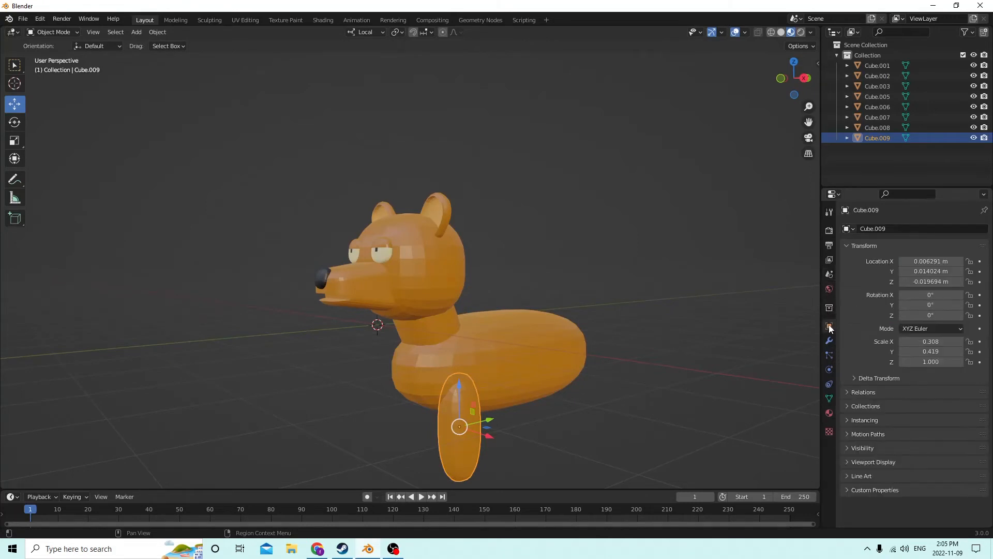
{"action": "middle_click_drag", "start_coordinate": [706, 309], "coordinate": [679, 325]}
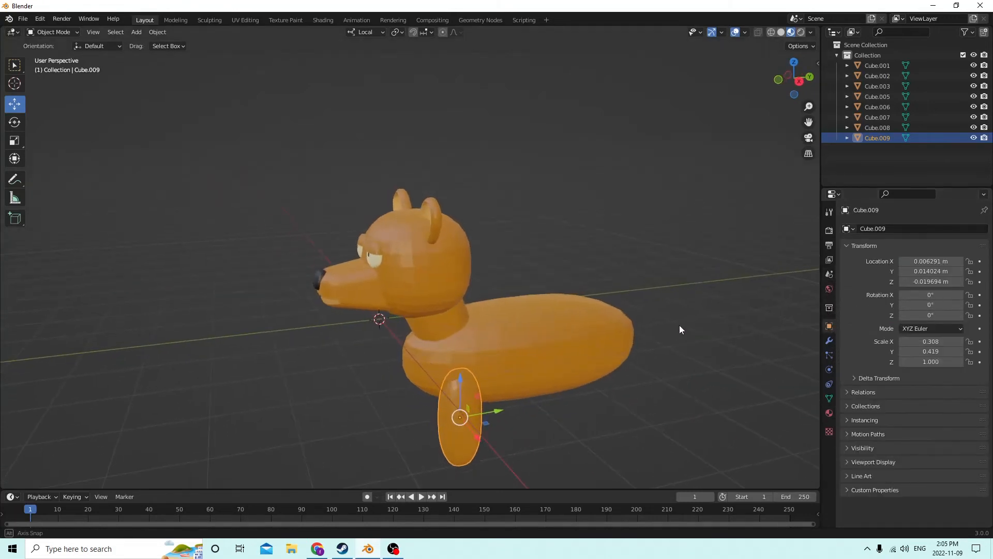
{"action": "left_click", "coordinate": [941, 294]}
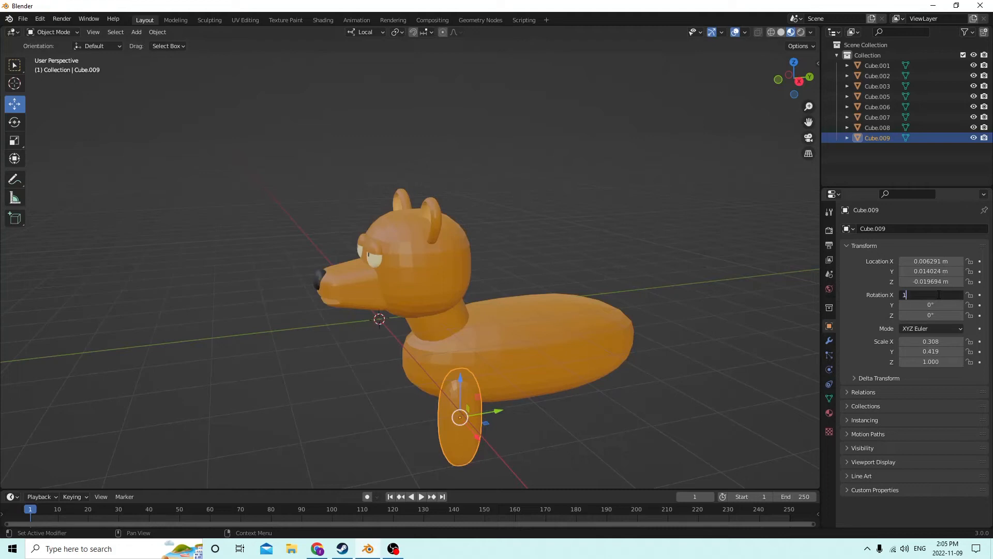
{"action": "type", "text": "15"}
{"action": "key", "text": "Return"}
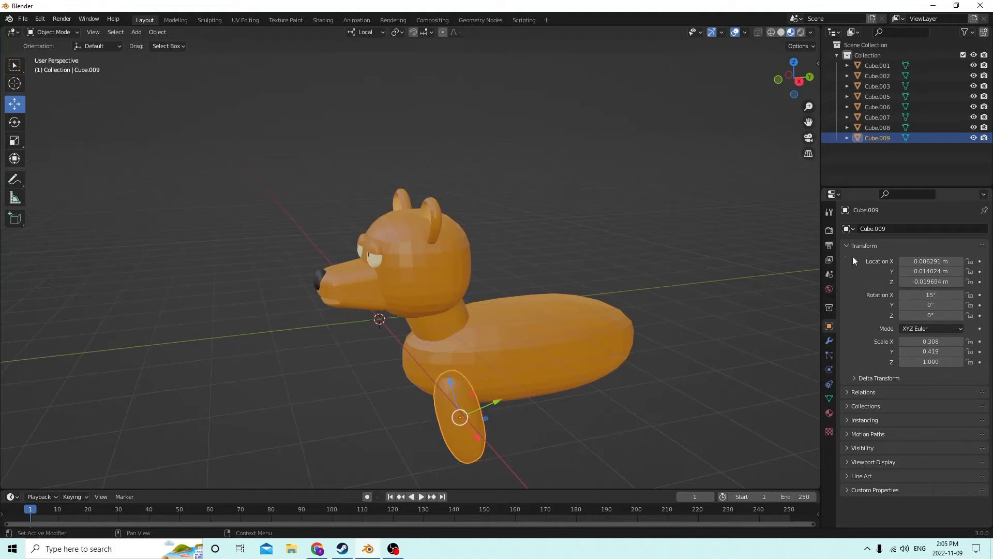
Duplicate the upper leg as a lower leg, set the copy's X rotation to 0° and lower it to about Z -0.0310 m
{"action": "middle_click_drag", "start_coordinate": [797, 260], "coordinate": [665, 287]}
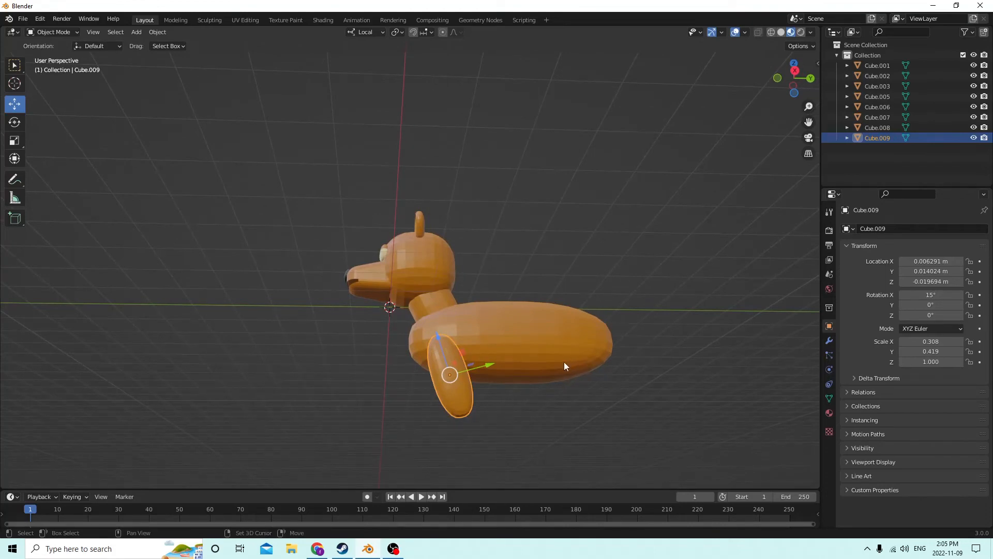
{"action": "key", "text": "shift+d"}
{"action": "key", "text": "Escape"}
{"action": "double_click", "coordinate": [952, 295]}
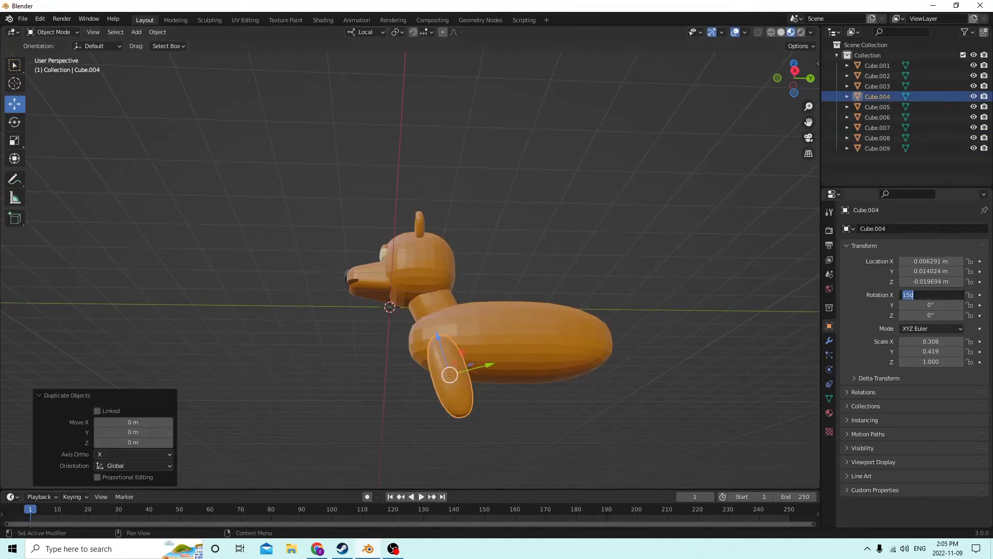
{"action": "type", "text": "0"}
{"action": "key", "text": "Return"}
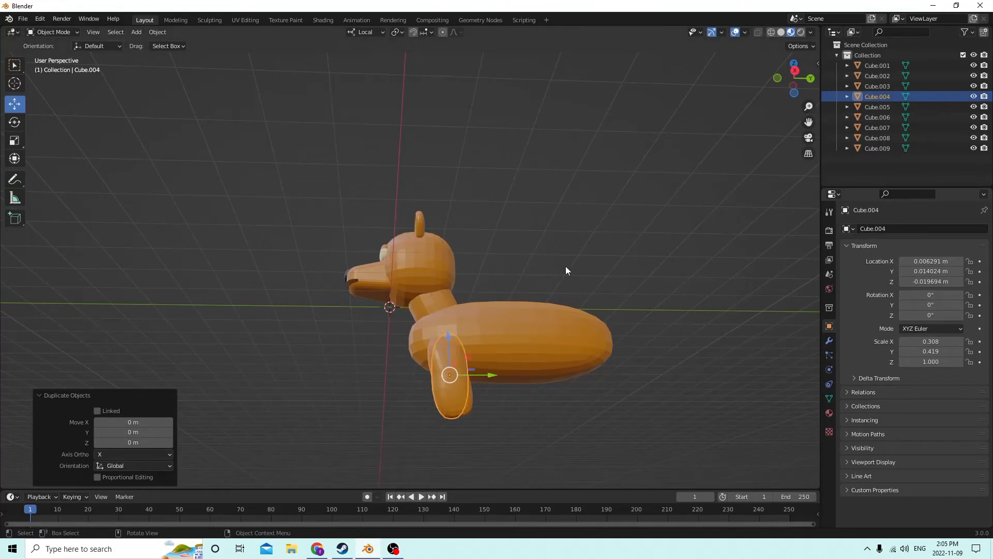
{"action": "left_click_drag", "start_coordinate": [449, 334], "coordinate": [450, 383]}
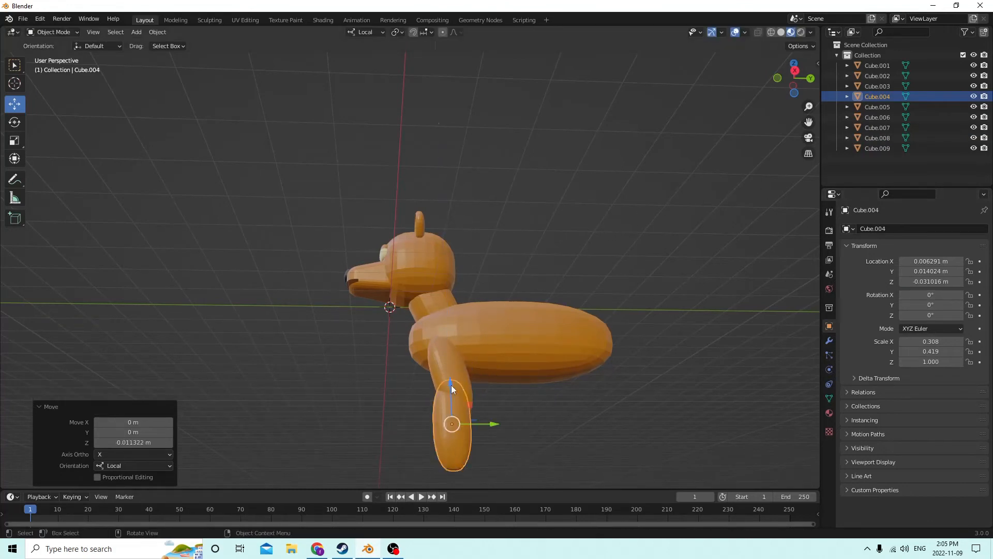
Set the lower leg's X rotation to -15° and scale it down uniformly by about 0.731
{"action": "double_click", "coordinate": [936, 295]}
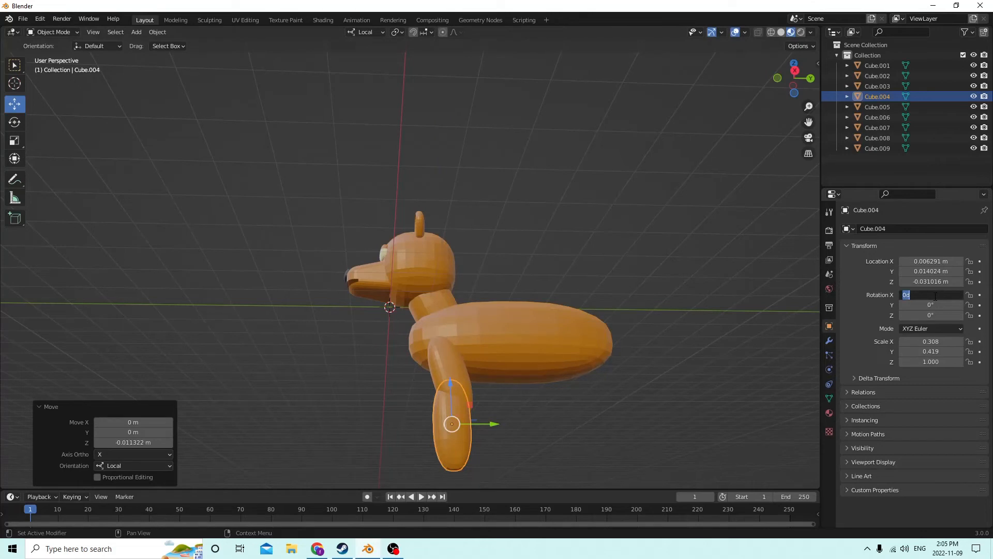
{"action": "type", "text": "-15"}
{"action": "key", "text": "Return"}
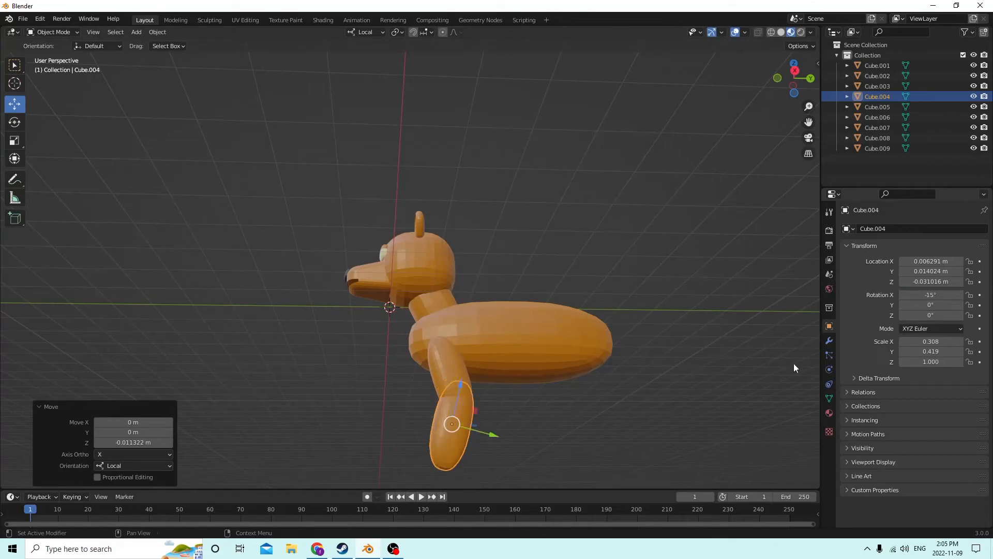
{"action": "middle_click_drag", "start_coordinate": [688, 385], "coordinate": [675, 368]}
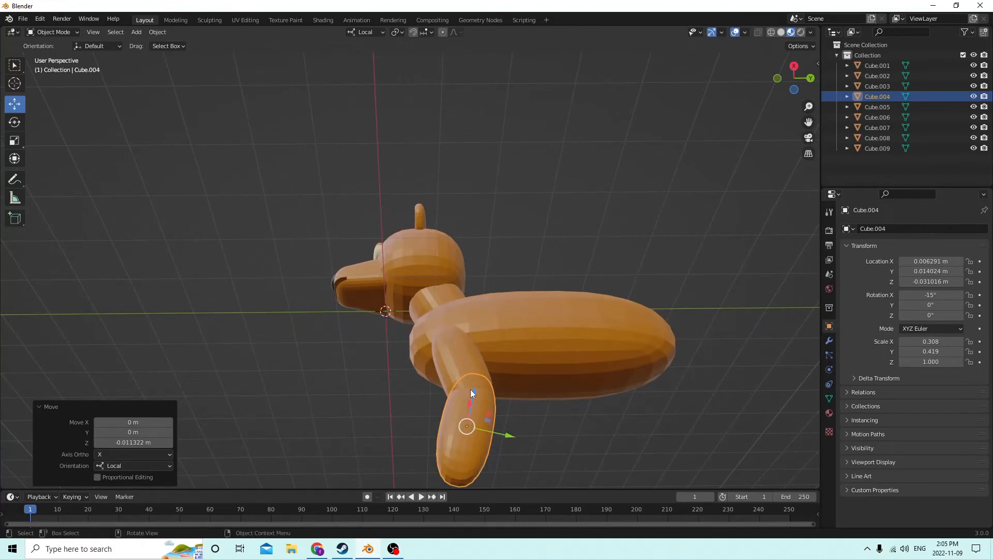
{"action": "middle_click_drag", "start_coordinate": [472, 393], "coordinate": [622, 422]}
{"action": "key", "text": "s"}
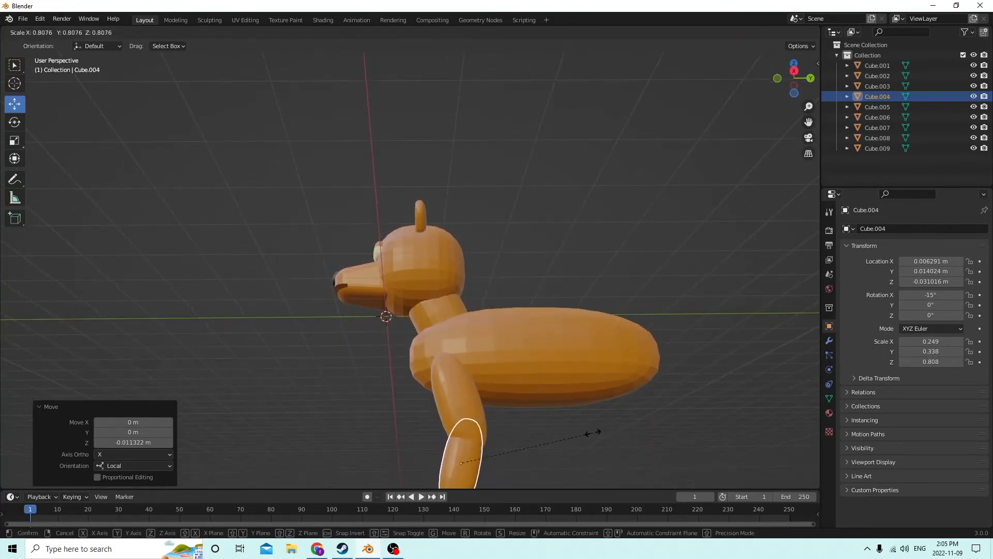
{"action": "left_click", "coordinate": [582, 439]}
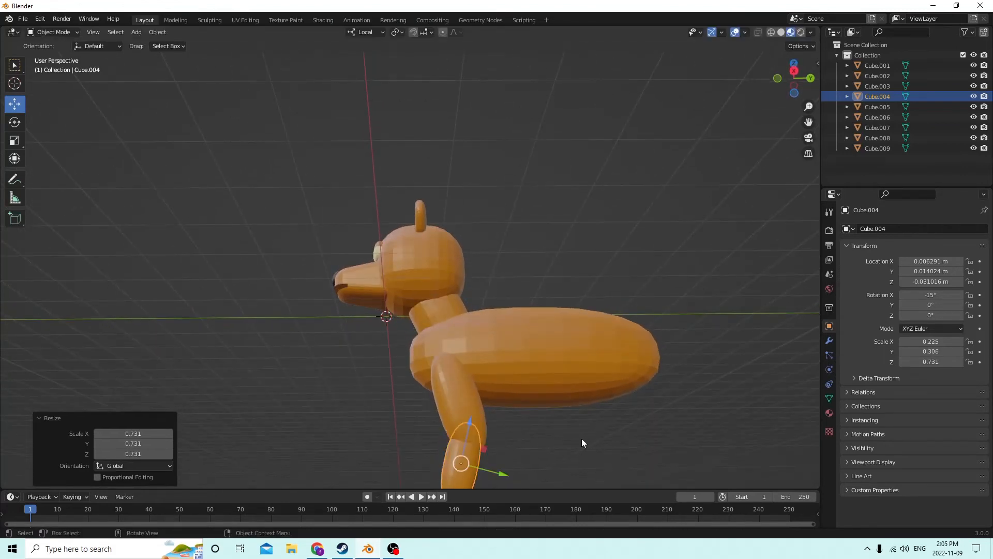
Duplicate the lower leg, lower the copy about 0.0046 m along its local Z axis and set its X rotation to 0°
{"action": "mouse_move", "coordinate": [581, 438]}
{"action": "middle_mouse_down"}
{"action": "mouse_move", "coordinate": [598, 405]}
{"action": "mouse_move", "coordinate": [566, 441]}
{"action": "middle_mouse_up"}
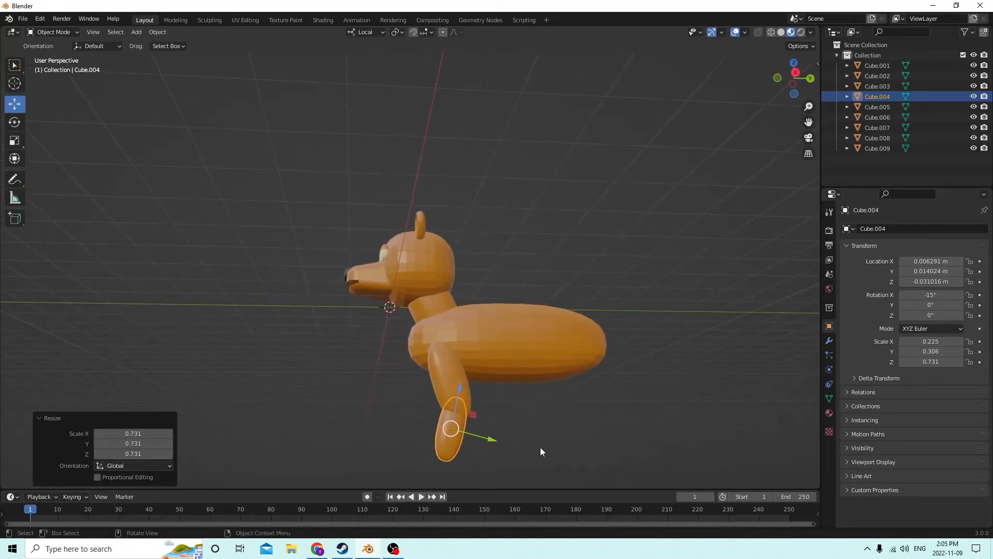
{"action": "key", "text": "shift+d"}
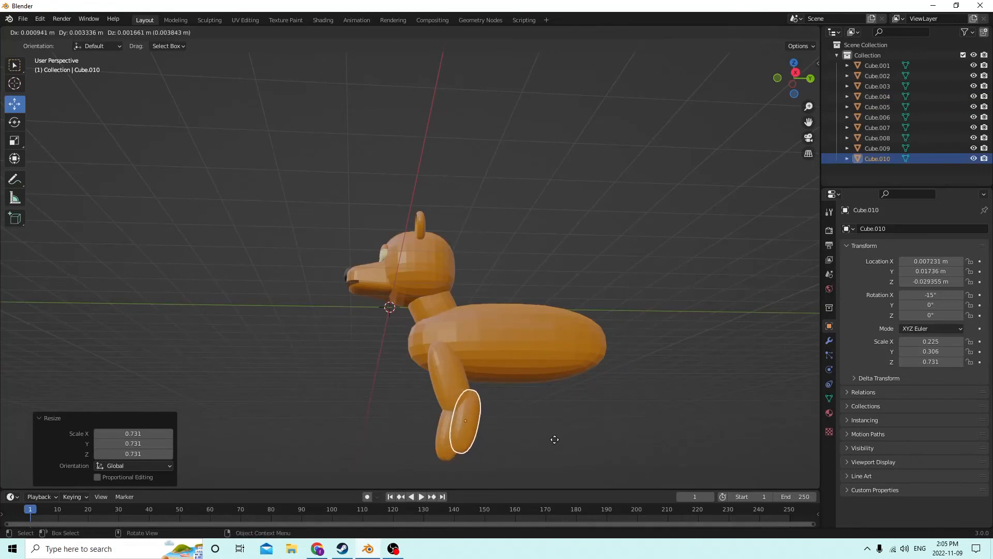
{"action": "right_click", "coordinate": [528, 485]}
{"action": "middle_click_drag", "start_coordinate": [529, 485], "coordinate": [468, 374]}
{"action": "left_click_drag", "start_coordinate": [453, 389], "coordinate": [470, 402]}
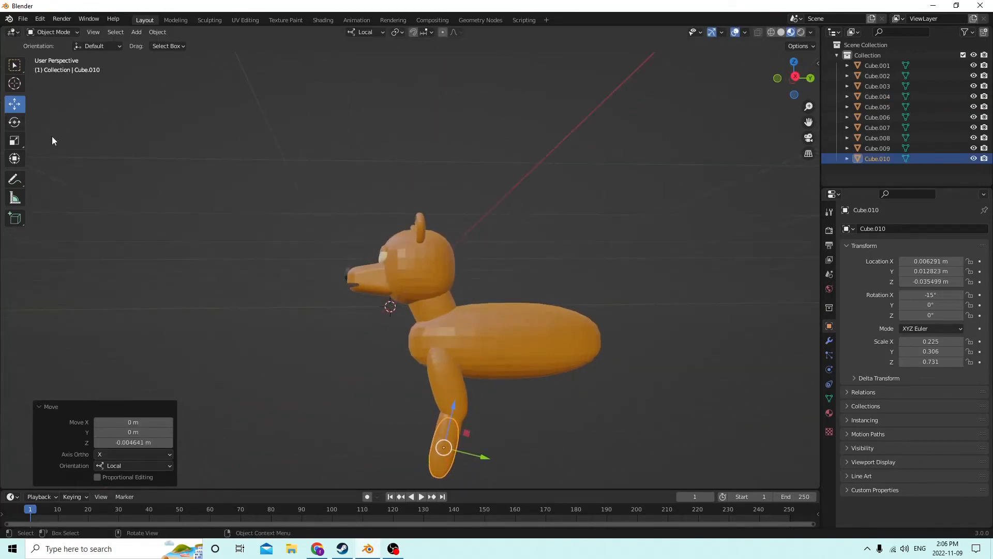
{"action": "double_click", "coordinate": [942, 294]}
{"action": "type", "text": "0"}
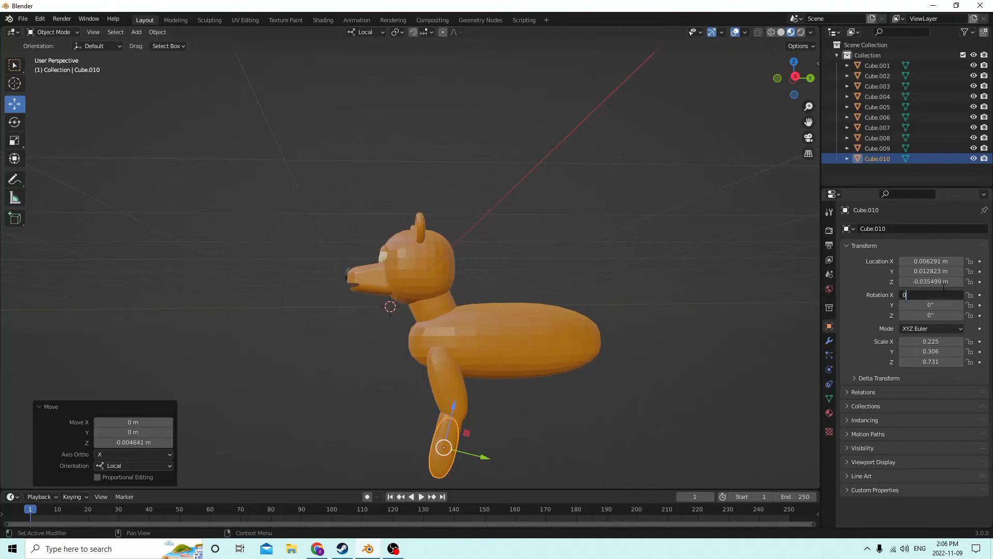
{"action": "key", "text": "Return"}
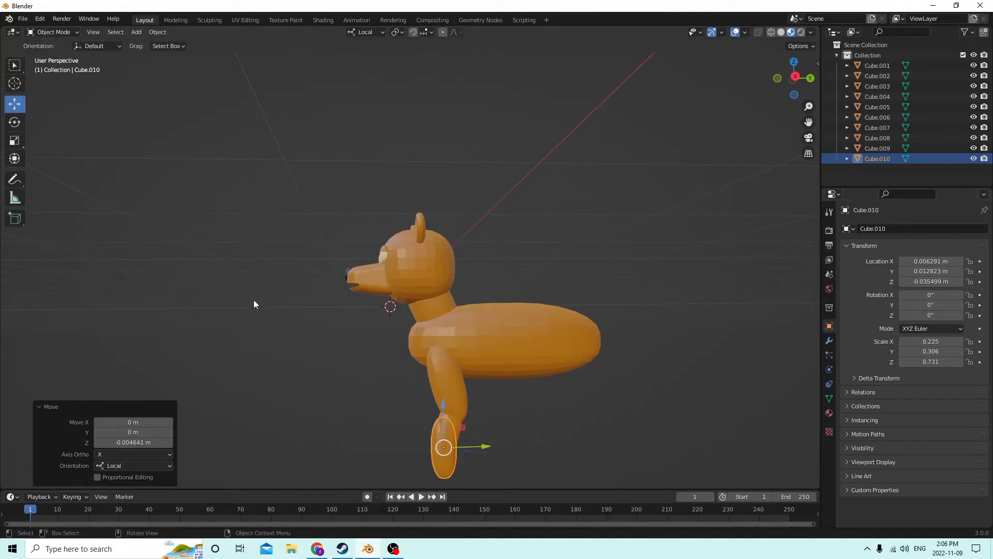
Flatten the copy into a foot by scaling it about 0.270 along Z, and enlarge it uniformly by about 1.392
{"action": "left_click", "coordinate": [14, 140]}
{"action": "left_click_drag", "start_coordinate": [443, 406], "coordinate": [442, 430]}
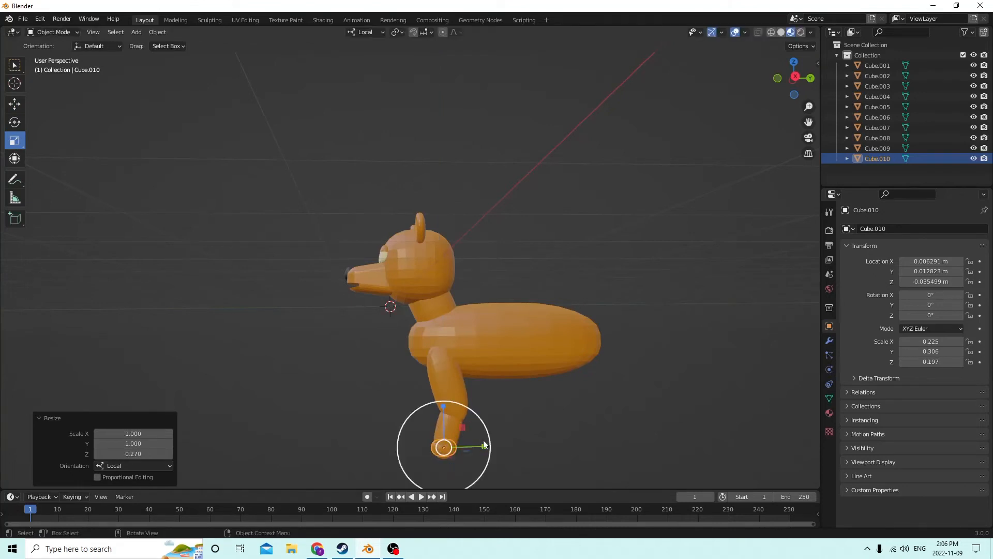
{"action": "key", "text": "s"}
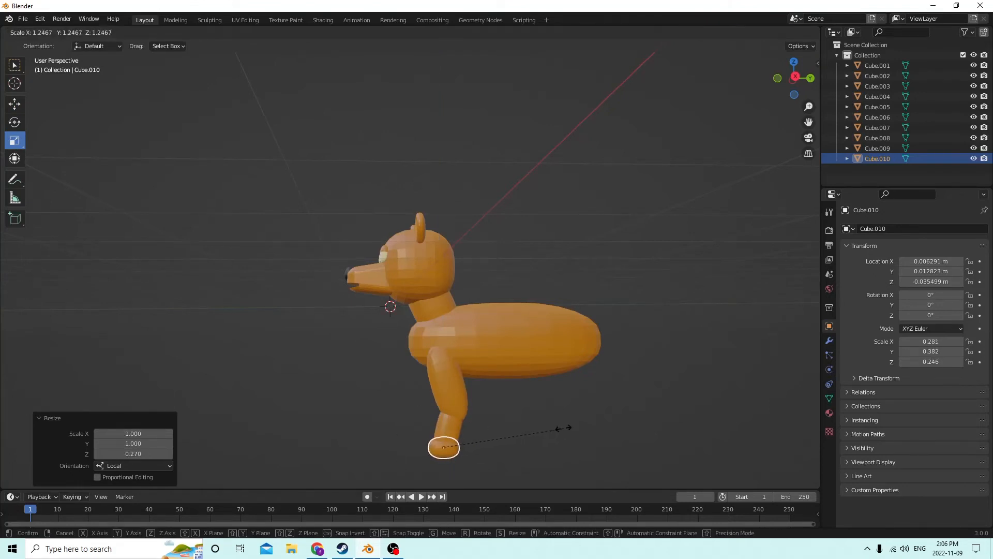
{"action": "left_click", "coordinate": [576, 422]}
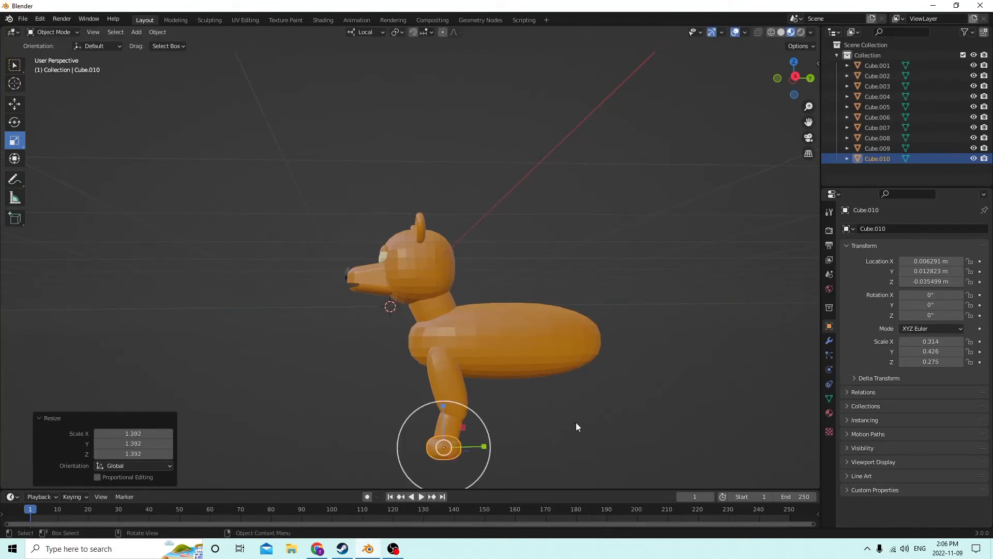
Lower the foot to about Z -0.0374 m and shift it forward to about Y 0.0119 m
{"action": "left_click", "coordinate": [15, 103]}
{"action": "left_click_drag", "start_coordinate": [443, 402], "coordinate": [443, 410]}
{"action": "middle_click_drag", "start_coordinate": [451, 408], "coordinate": [467, 410]}
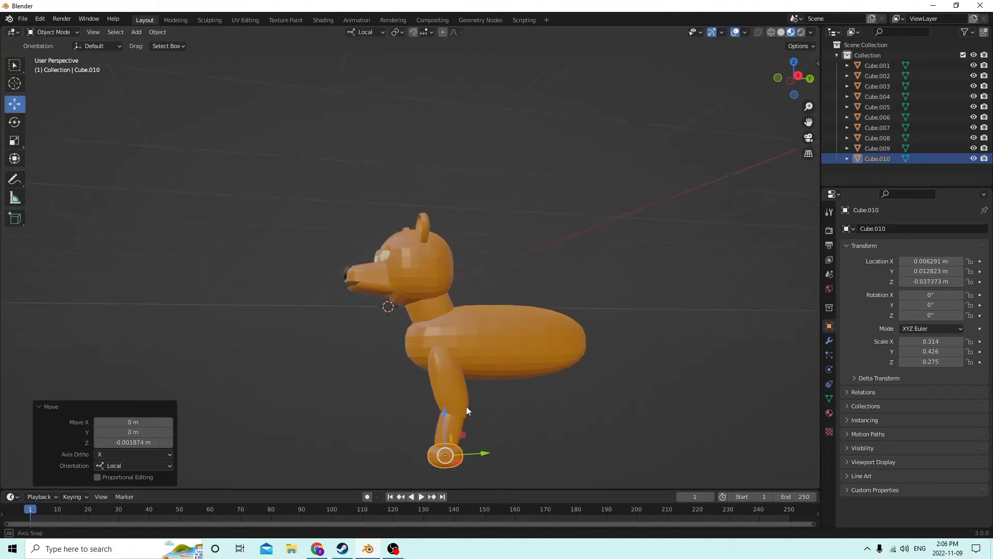
{"action": "left_click_drag", "start_coordinate": [487, 454], "coordinate": [484, 454]}
{"action": "middle_click_drag", "start_coordinate": [484, 454], "coordinate": [423, 377]}
Enlarge the foot uniformly by about 1.107 and flatten it by about 0.830 along its local Z axis
{"action": "key", "text": "s"}
{"action": "left_click", "coordinate": [558, 427]}
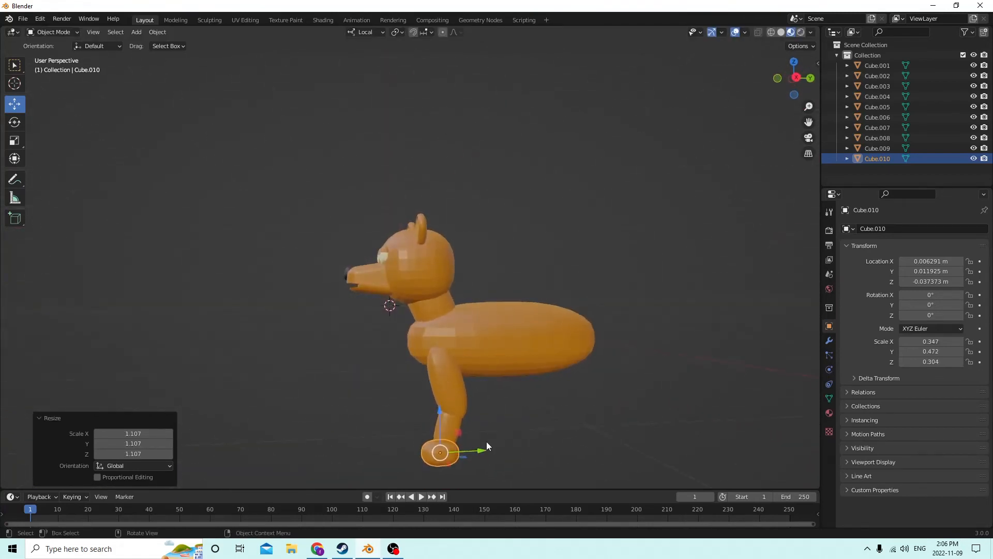
{"action": "left_click", "coordinate": [15, 140]}
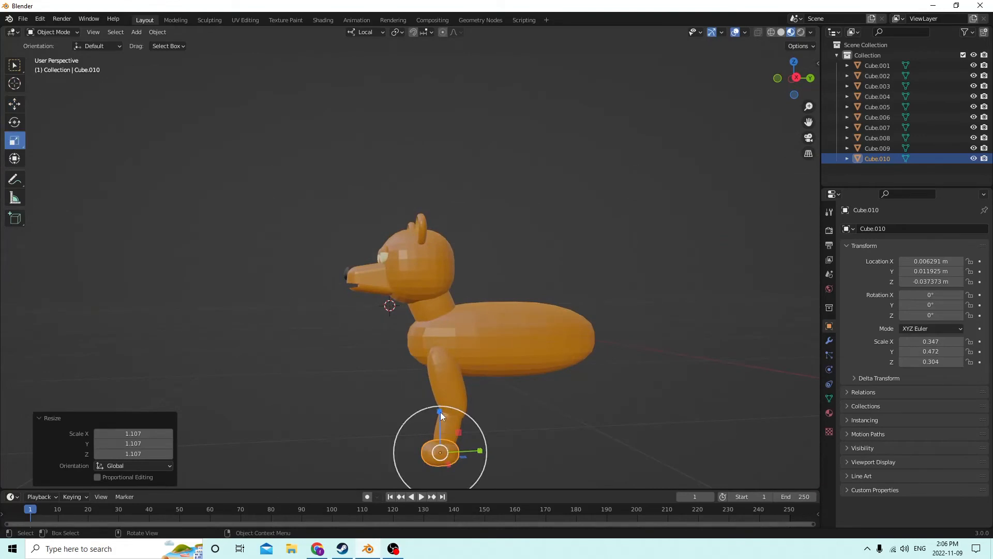
{"action": "left_click_drag", "start_coordinate": [440, 412], "coordinate": [444, 422]}
{"action": "mouse_move", "coordinate": [455, 414]}
{"action": "middle_mouse_down"}
{"action": "mouse_move", "coordinate": [493, 406]}
{"action": "mouse_move", "coordinate": [518, 427]}
{"action": "mouse_move", "coordinate": [507, 413]}
{"action": "mouse_move", "coordinate": [474, 406]}
{"action": "mouse_move", "coordinate": [454, 416]}
{"action": "middle_mouse_up"}
{"action": "middle_click_drag", "start_coordinate": [442, 383], "coordinate": [620, 393]}
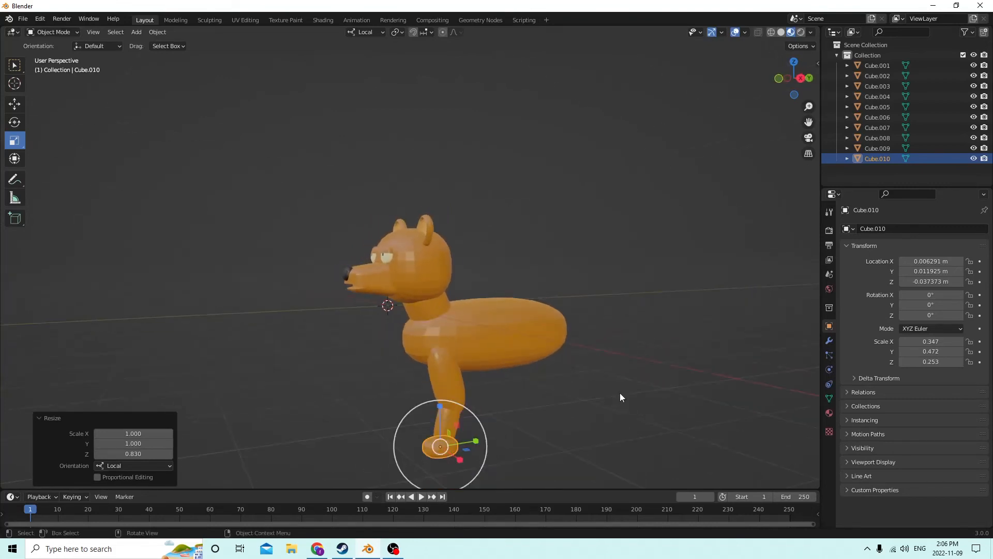
Try placing a duplicate of the three leg parts about 0.0129 m across on the other side of the body, and delete the copies
{"action": "left_click", "coordinate": [539, 409]}
{"action": "left_click", "coordinate": [451, 452]}
{"action": "left_click", "coordinate": [448, 414], "text": "shift"}
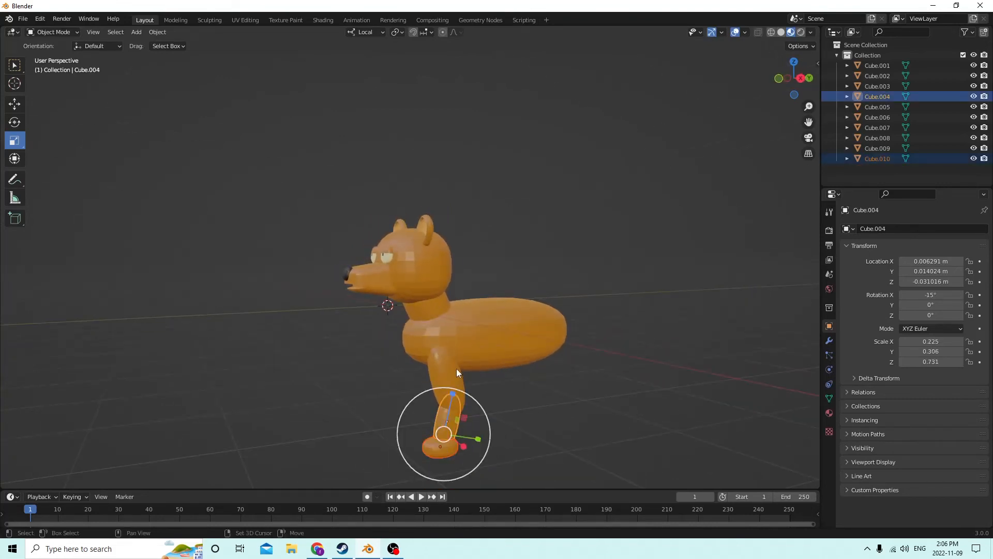
{"action": "left_click", "coordinate": [457, 369], "text": "shift"}
{"action": "key", "text": "shift+d"}
{"action": "key", "text": "Escape"}
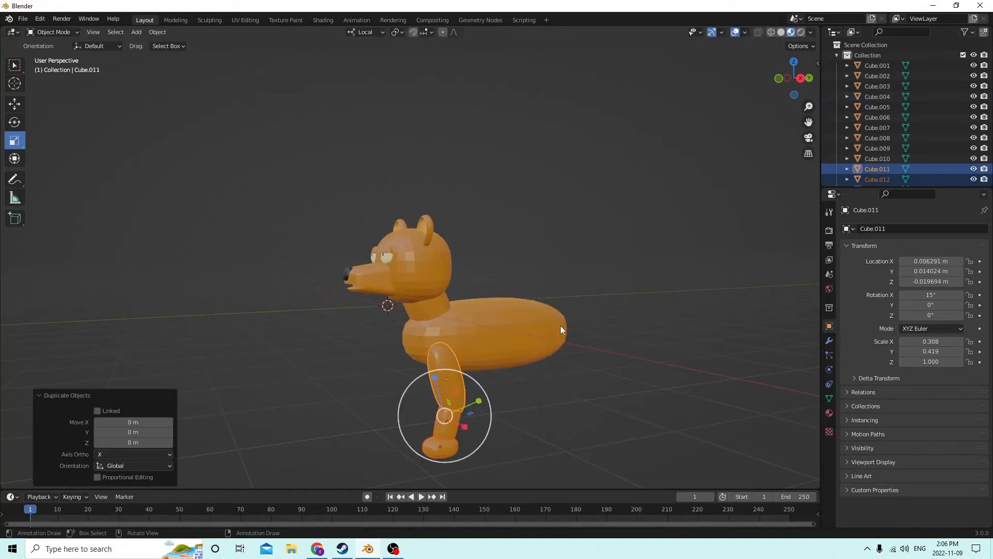
{"action": "middle_click_drag", "start_coordinate": [560, 325], "coordinate": [396, 299]}
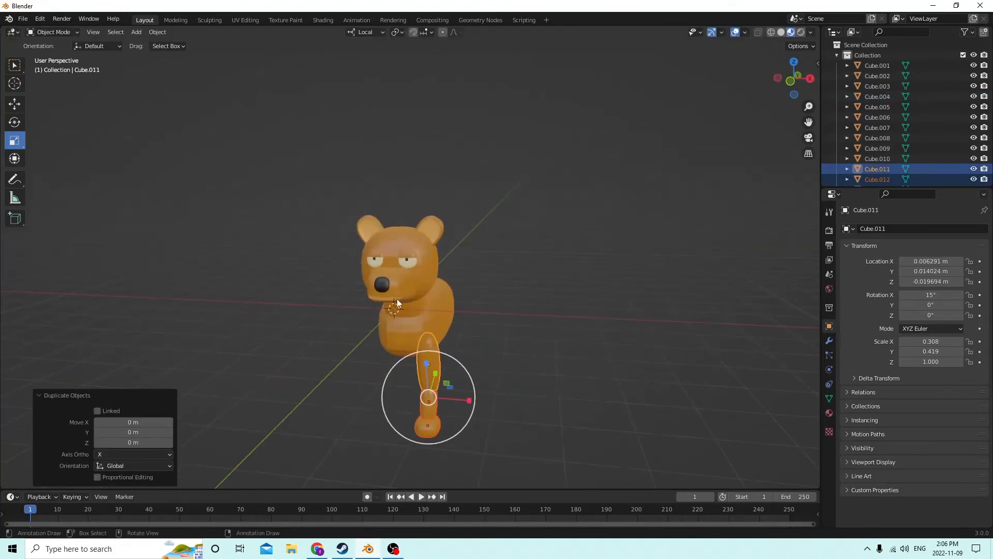
{"action": "left_click", "coordinate": [22, 107]}
{"action": "middle_click_drag", "start_coordinate": [137, 182], "coordinate": [296, 275]}
{"action": "left_click_drag", "start_coordinate": [447, 381], "coordinate": [408, 391]}
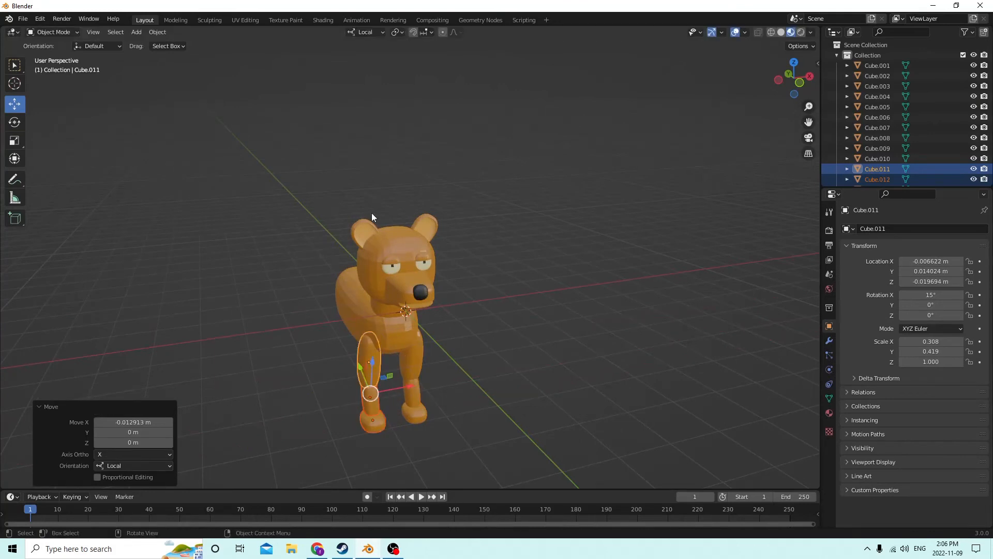
{"action": "middle_click_drag", "start_coordinate": [372, 217], "coordinate": [336, 220]}
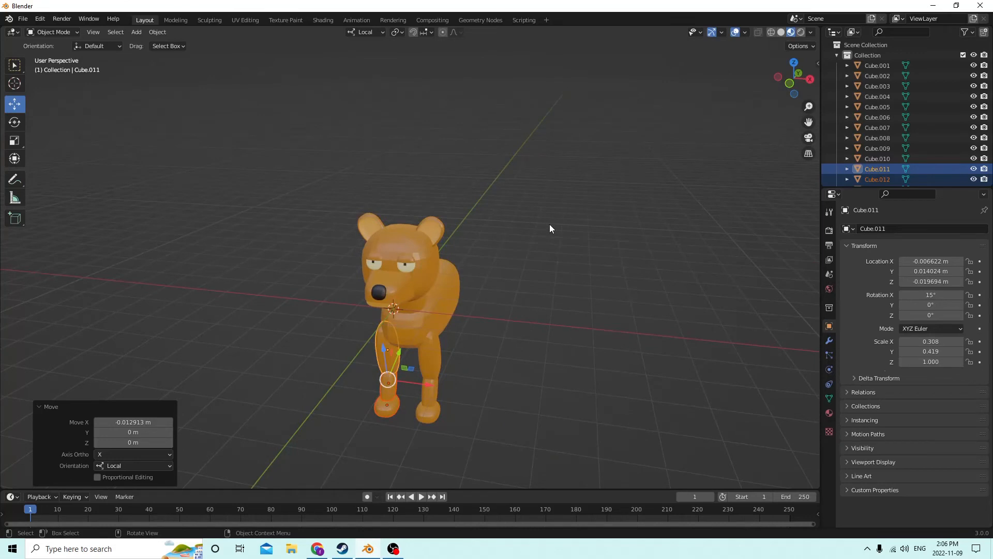
{"action": "key", "text": "Delete"}
Join the front upper leg, lower leg and foot into a single object
{"action": "left_click", "coordinate": [421, 416]}
{"action": "left_click", "coordinate": [433, 358]}
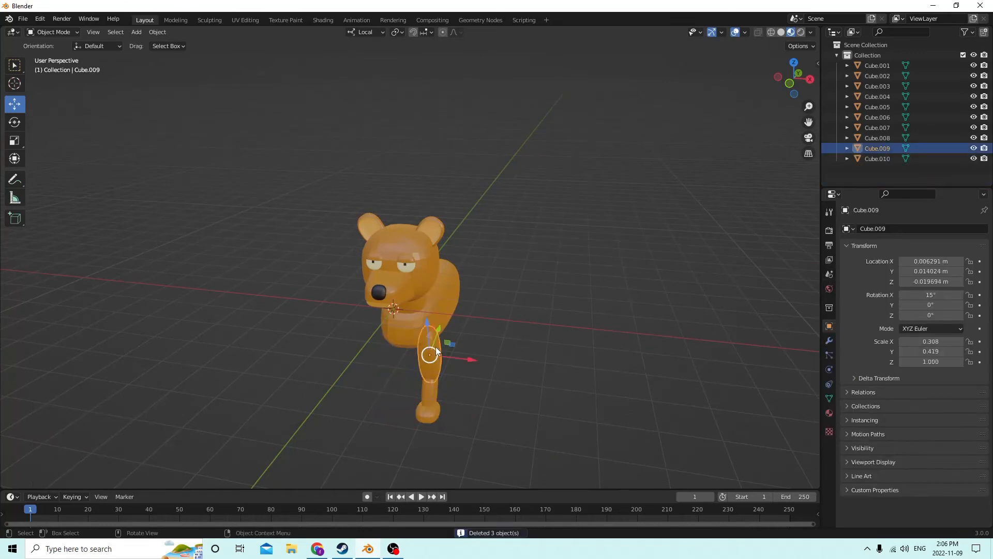
{"action": "left_click", "coordinate": [433, 387], "text": "shift"}
{"action": "left_click", "coordinate": [425, 410], "text": "shift"}
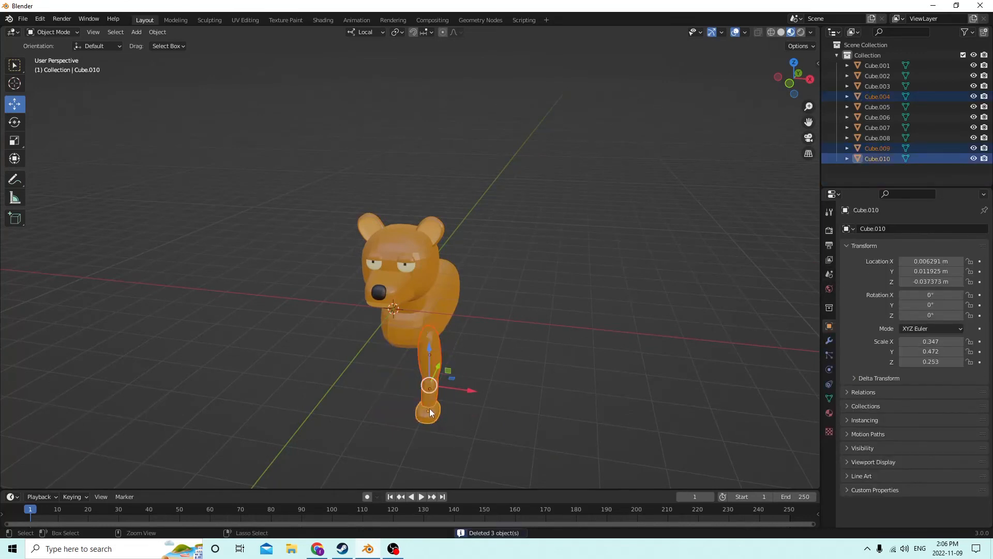
{"action": "key", "text": "ctrl+j"}
Duplicate the joined front leg and mirror the copy's position across the body by setting its X location to -0.006291 m
{"action": "middle_click_drag", "start_coordinate": [459, 327], "coordinate": [370, 305]}
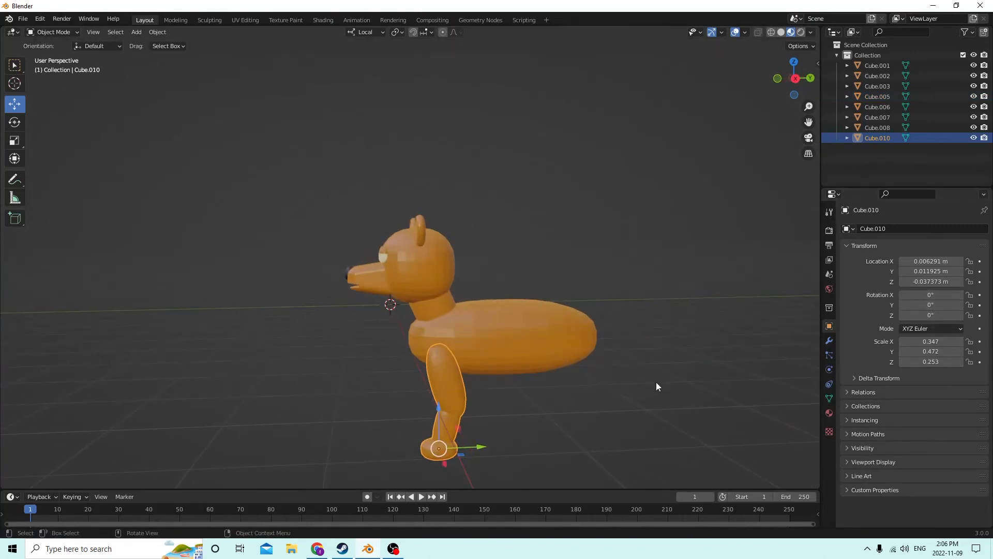
{"action": "middle_click_drag", "start_coordinate": [656, 382], "coordinate": [576, 386]}
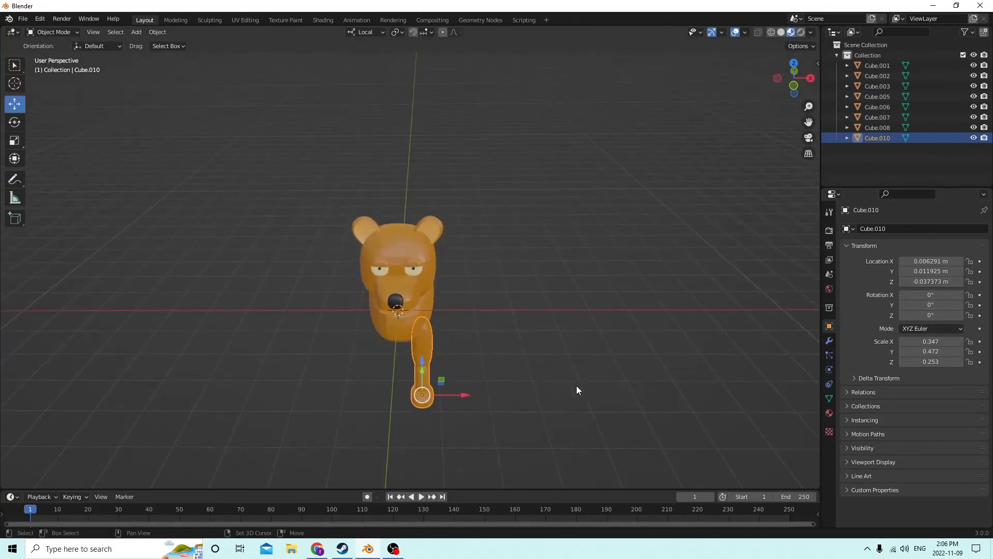
{"action": "key", "text": "shift+d"}
{"action": "key", "text": "Escape"}
{"action": "middle_click_drag", "start_coordinate": [465, 384], "coordinate": [653, 351]}
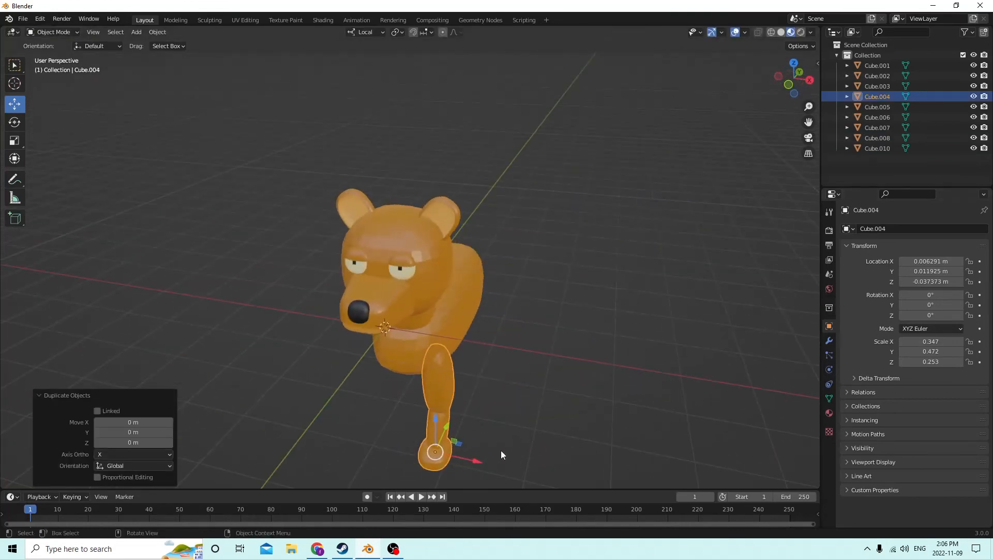
{"action": "left_click", "coordinate": [913, 261]}
{"action": "left_click", "coordinate": [903, 261]}
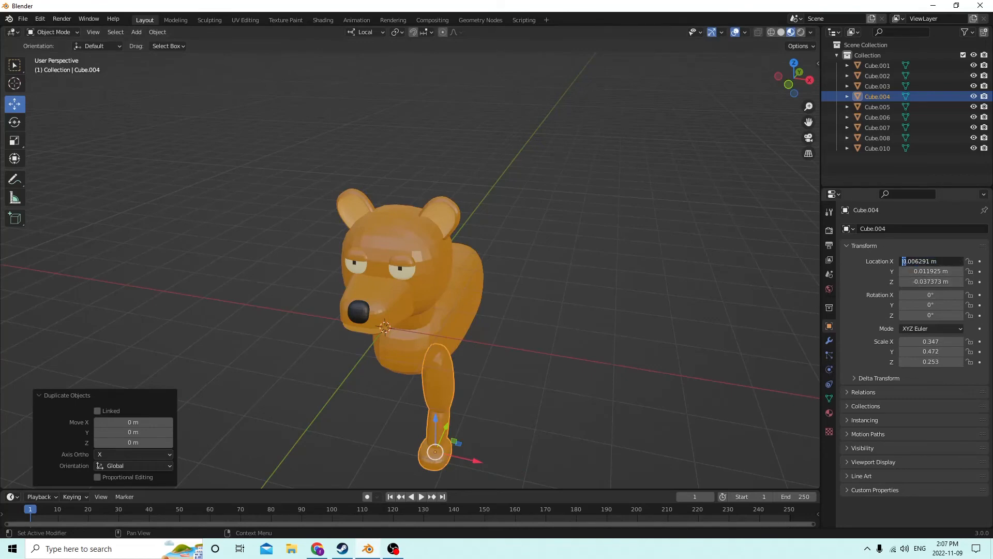
{"action": "type", "text": "-"}
{"action": "key", "text": "Return"}
{"action": "middle_click_drag", "start_coordinate": [771, 300], "coordinate": [569, 321]}
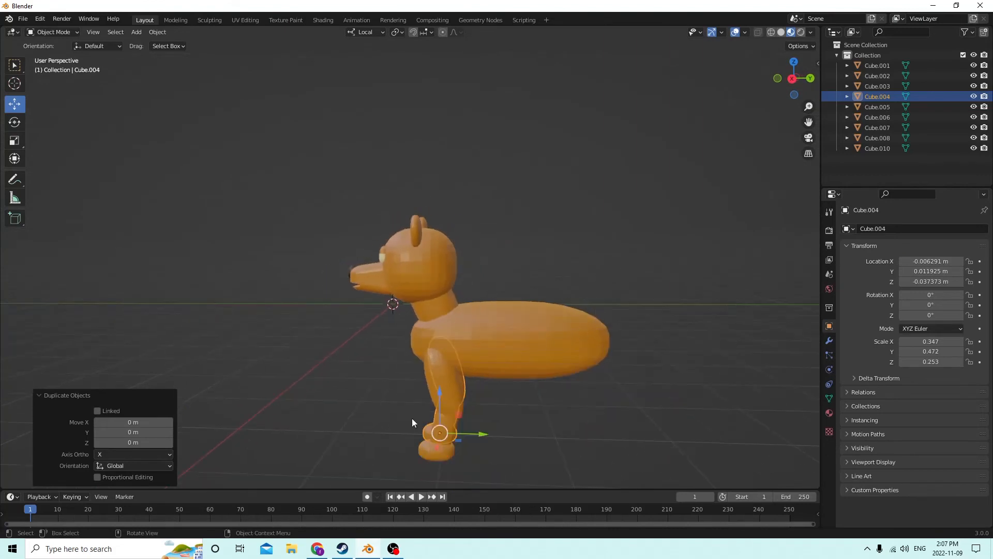
Duplicate both front legs and move the copies about 0.0352 m along Y to the rear of the body as hind legs
{"action": "left_click", "coordinate": [442, 389], "text": "ctrl"}
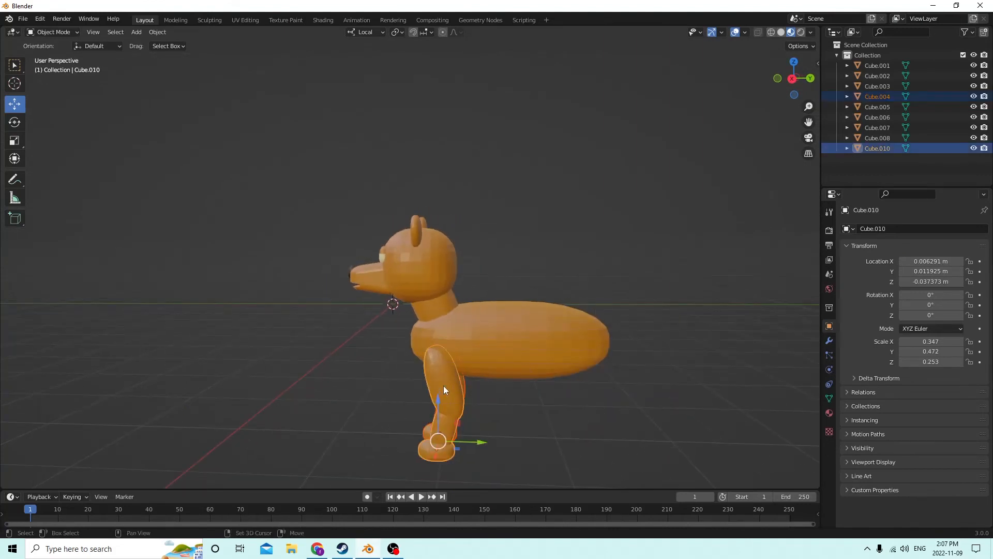
{"action": "key", "text": "shift+d"}
{"action": "right_click", "coordinate": [566, 384]}
{"action": "left_click_drag", "start_coordinate": [480, 439], "coordinate": [611, 435]}
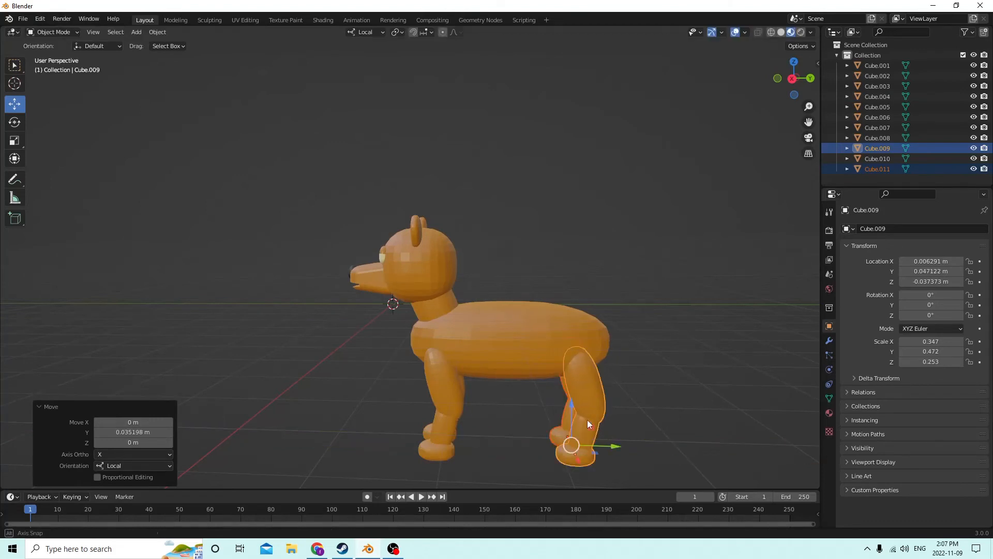
Enter Edit Mode on both hind legs, clear the selection and select the linked mesh of the nearer upper hind leg
{"action": "middle_click_drag", "start_coordinate": [587, 420], "coordinate": [579, 393]}
{"action": "scroll", "coordinate": [641, 405], "scroll_direction": "up", "scroll_amount": 2}
{"action": "middle_click_drag", "start_coordinate": [641, 405], "coordinate": [681, 452]}
{"action": "scroll", "coordinate": [642, 430], "scroll_direction": "down", "scroll_amount": 1}
{"action": "key", "text": "Tab"}
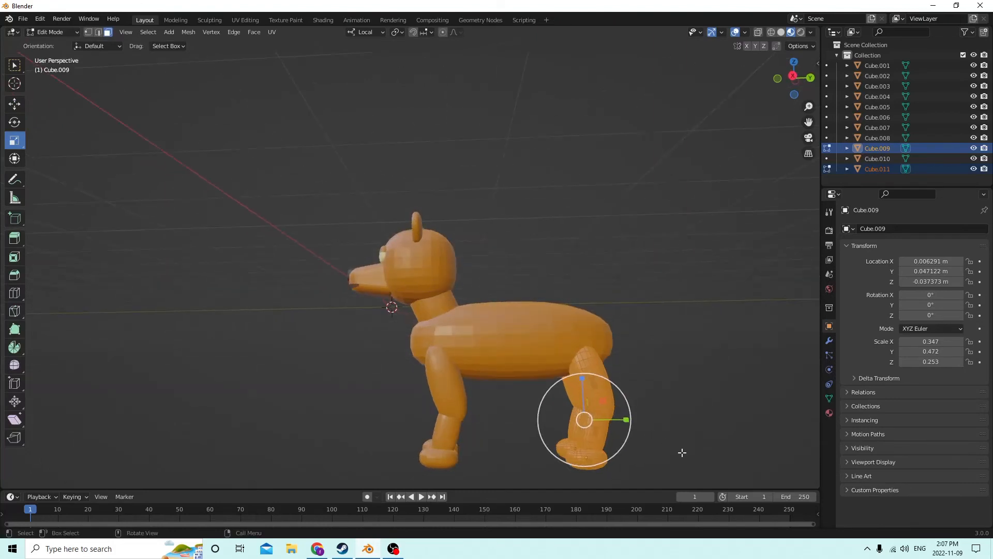
{"action": "key", "text": "alt+a"}
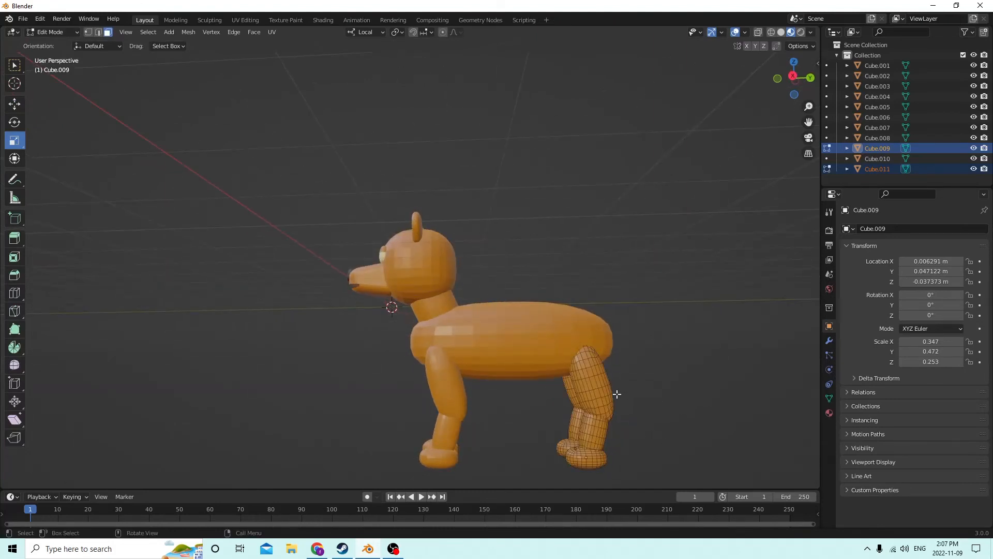
{"action": "key", "text": "l"}
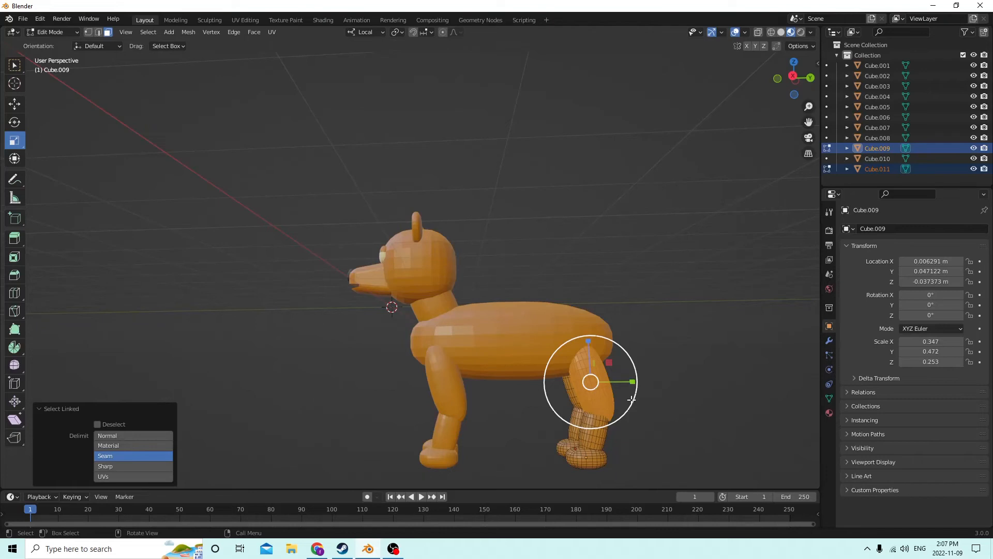
Try an X rotation of 30° on the nearer hind leg, and set it back to 0°
{"action": "left_click", "coordinate": [932, 295]}
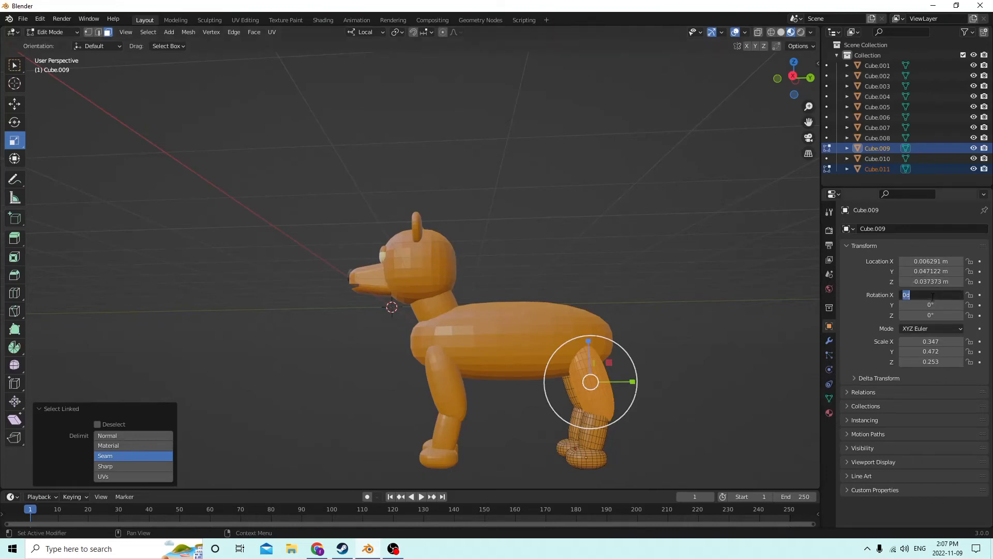
{"action": "type", "text": "30"}
{"action": "key", "text": "Return"}
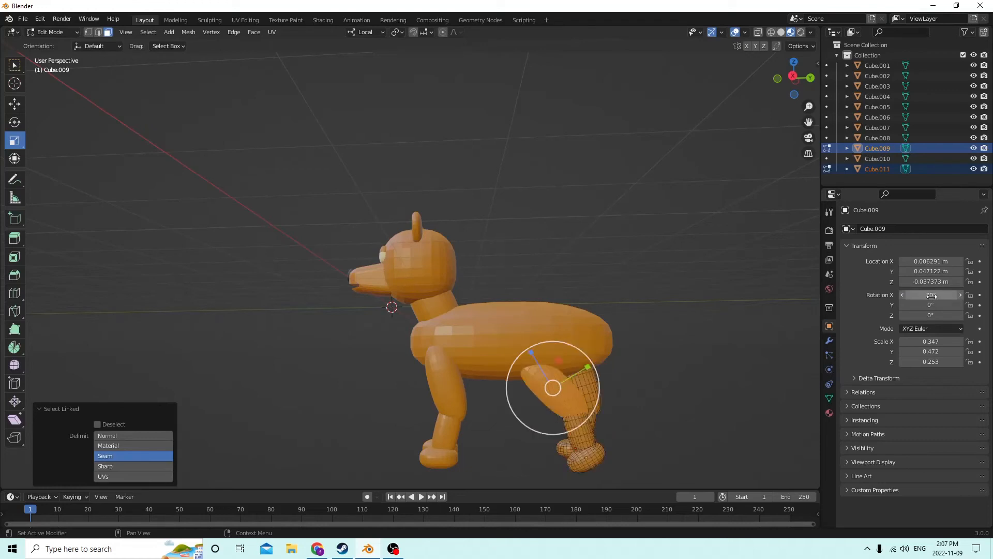
{"action": "left_click", "coordinate": [928, 296]}
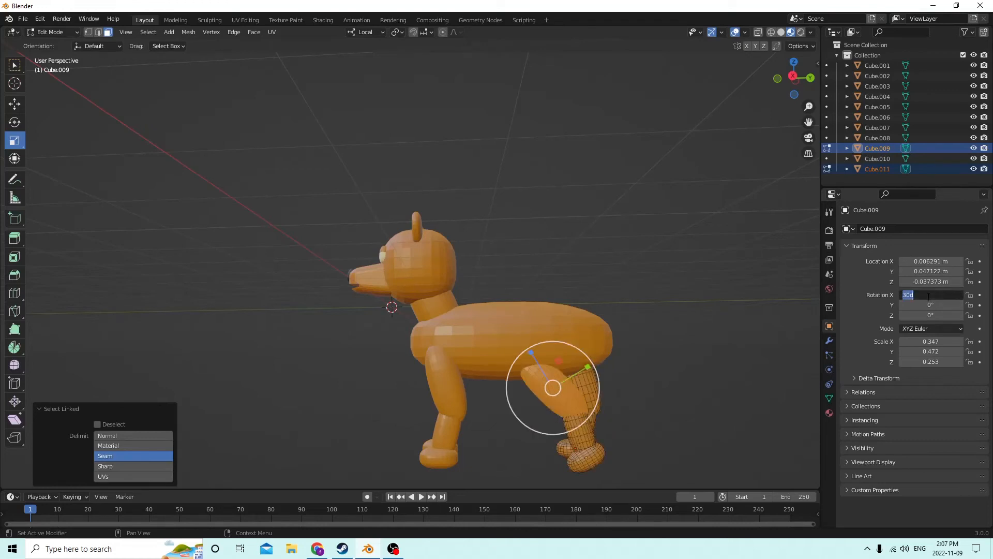
{"action": "type", "text": "0"}
{"action": "key", "text": "Return"}
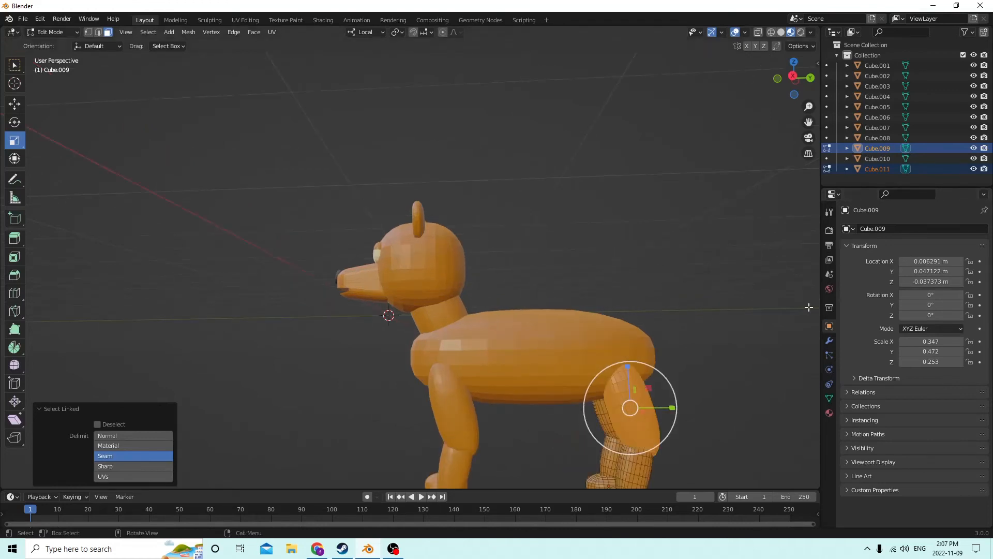
Separate both hind feet from their legs, each as its own selection-based mesh object
{"action": "middle_click_drag", "start_coordinate": [808, 307], "coordinate": [751, 289]}
{"action": "middle_click_drag", "start_coordinate": [592, 343], "coordinate": [615, 418]}
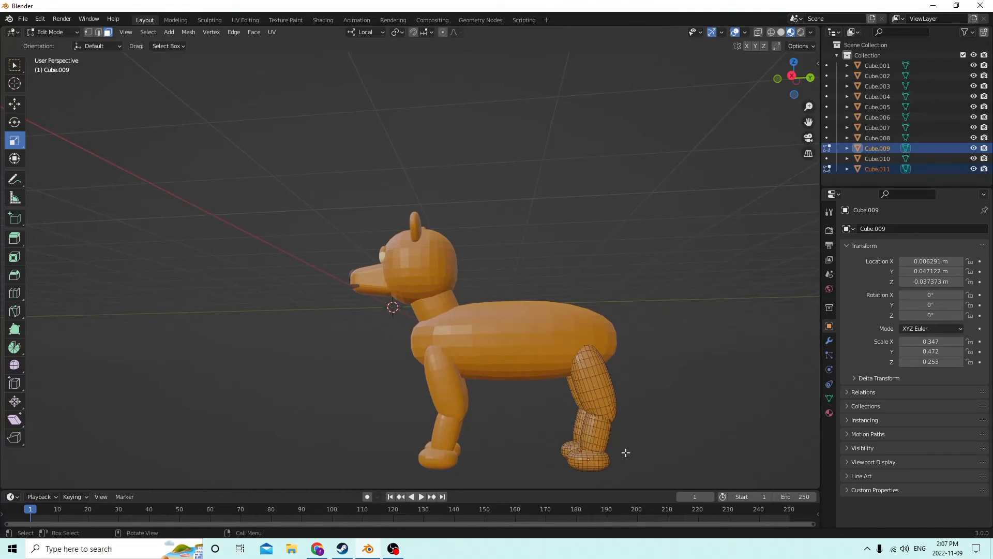
{"action": "key", "text": "l"}
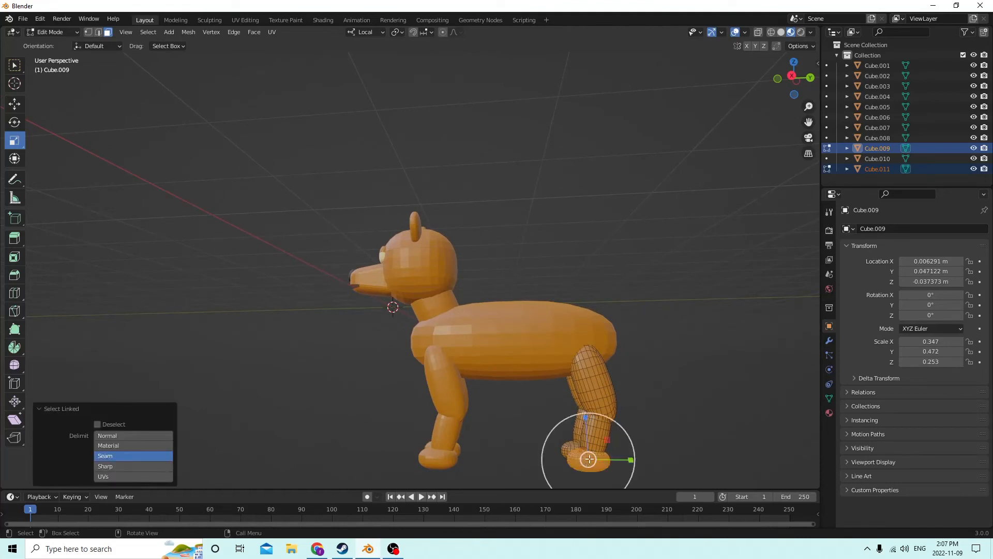
{"action": "key", "text": "p"}
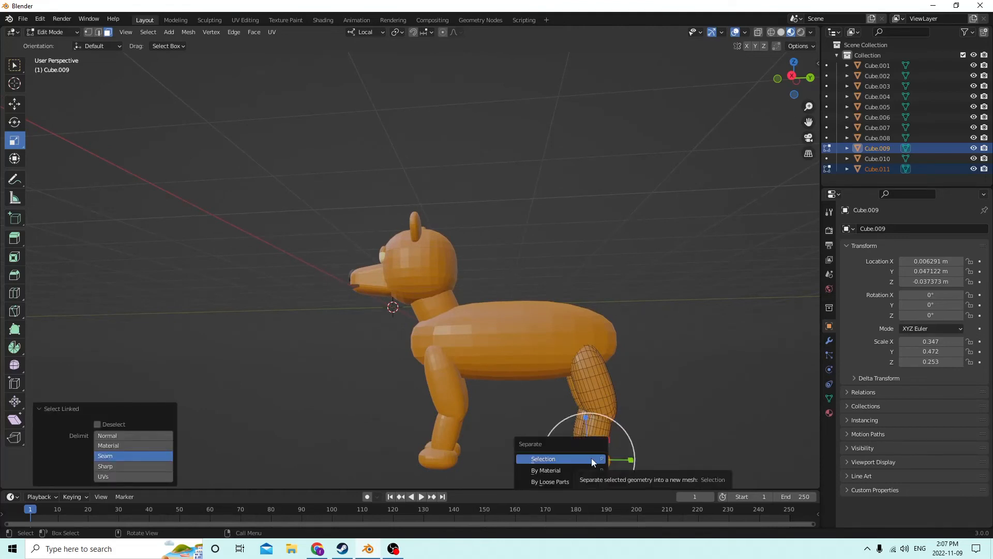
{"action": "left_click", "coordinate": [590, 457]}
{"action": "middle_click_drag", "start_coordinate": [689, 405], "coordinate": [667, 419]}
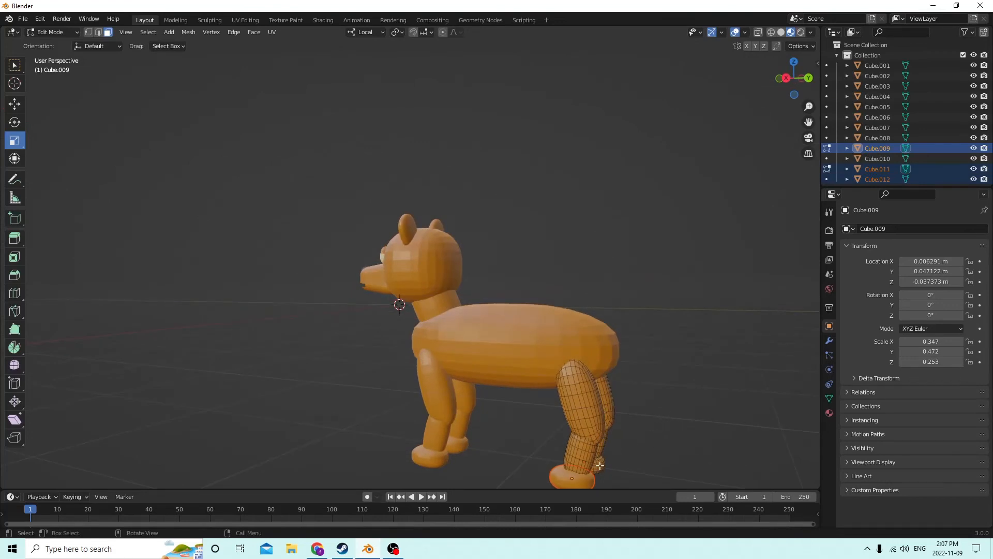
{"action": "key", "text": "l"}
{"action": "key", "text": "p"}
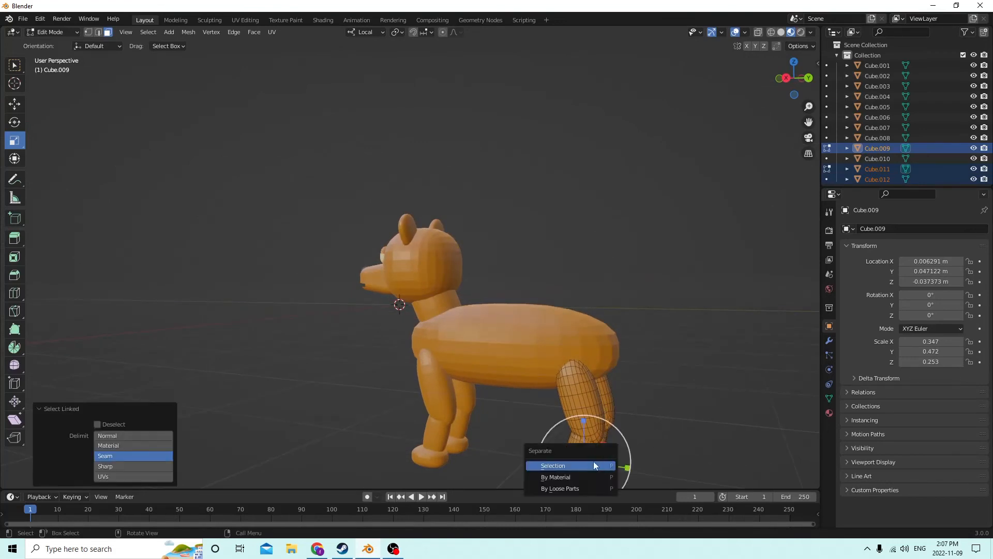
{"action": "left_click", "coordinate": [591, 464]}
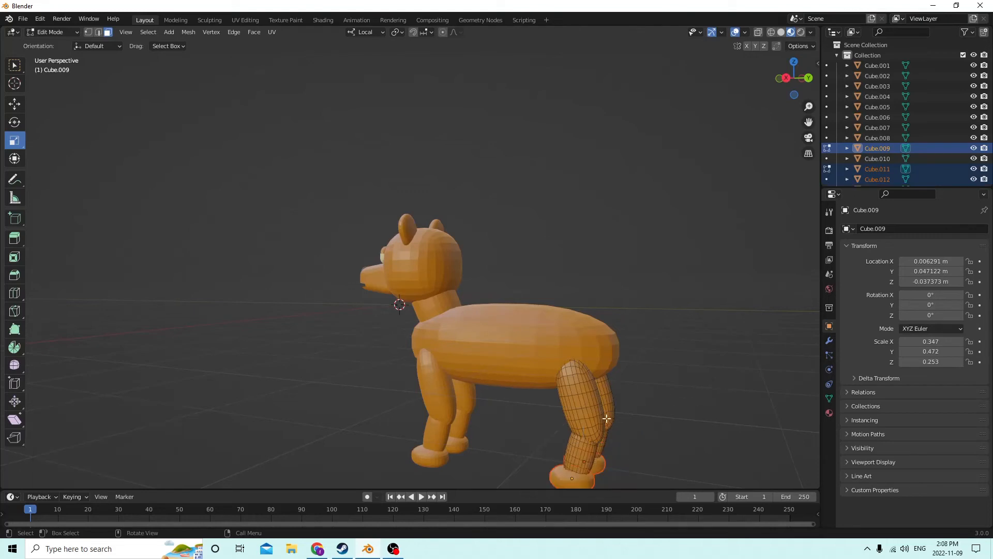
Separate the remaining upper and lower leg meshes of both hind legs from their current objects by selection
{"action": "key", "text": "l"}
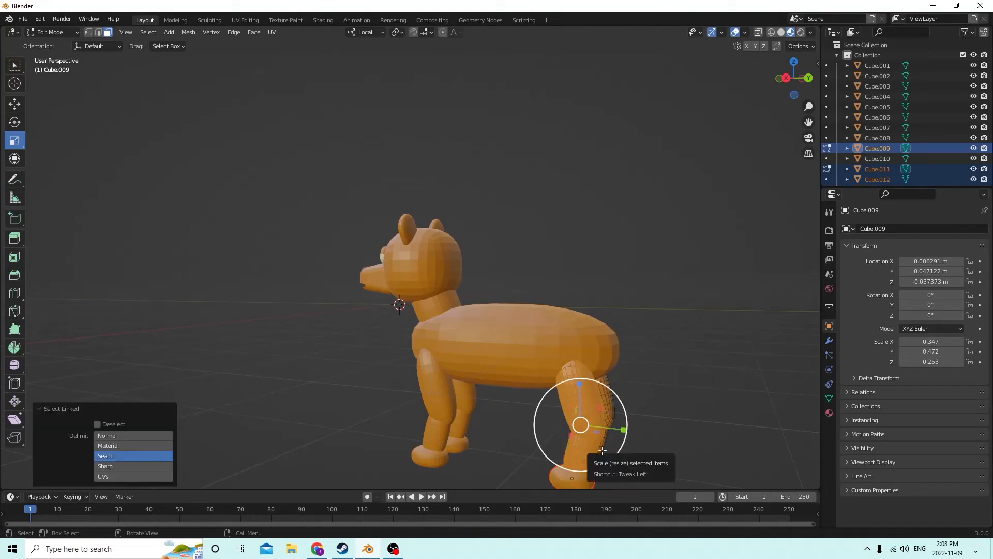
{"action": "key", "text": "p"}
{"action": "middle_click_drag", "start_coordinate": [685, 398], "coordinate": [585, 442]}
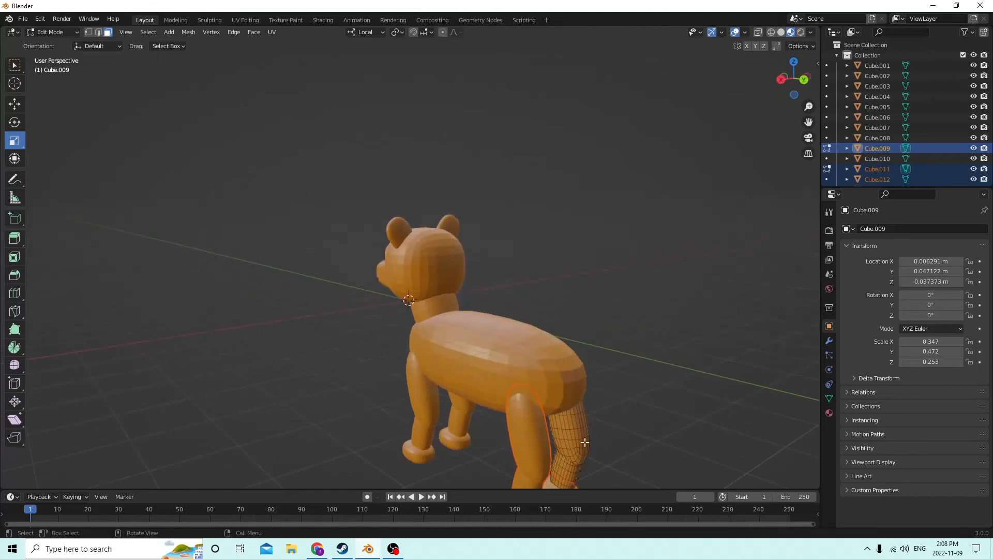
{"action": "key", "text": "p"}
{"action": "scroll", "coordinate": [648, 397], "scroll_direction": "down", "scroll_amount": 1}
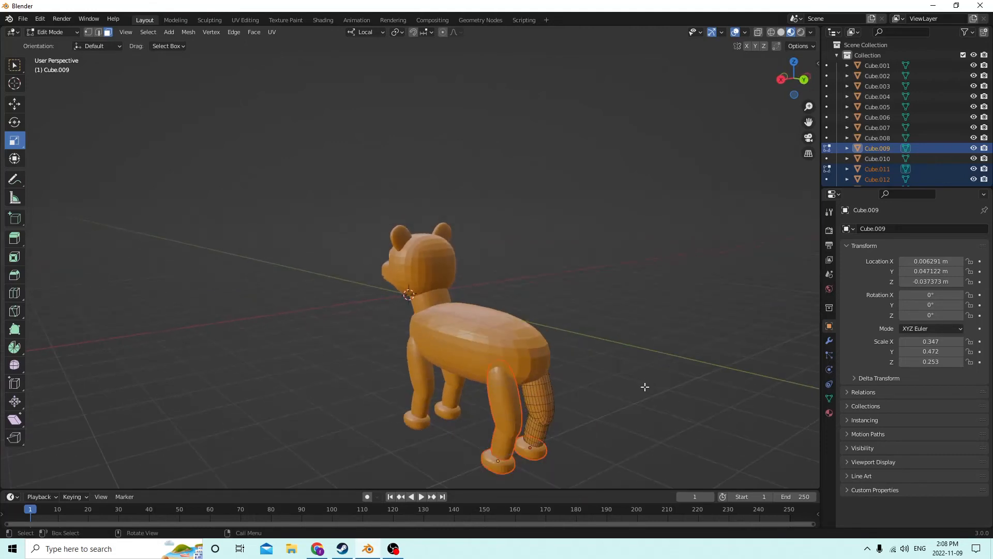
{"action": "key", "text": "l"}
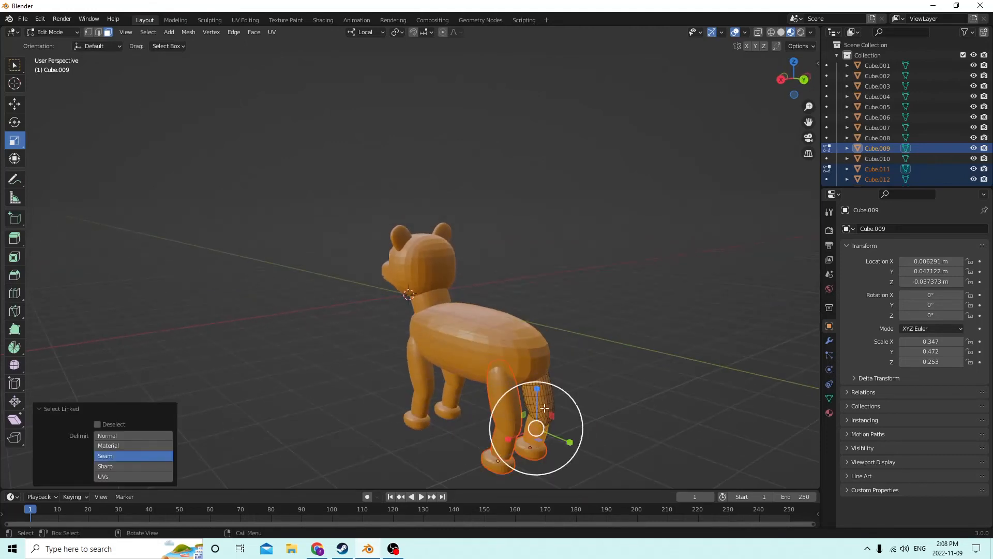
{"action": "key", "text": "p"}
{"action": "left_click", "coordinate": [538, 399]}
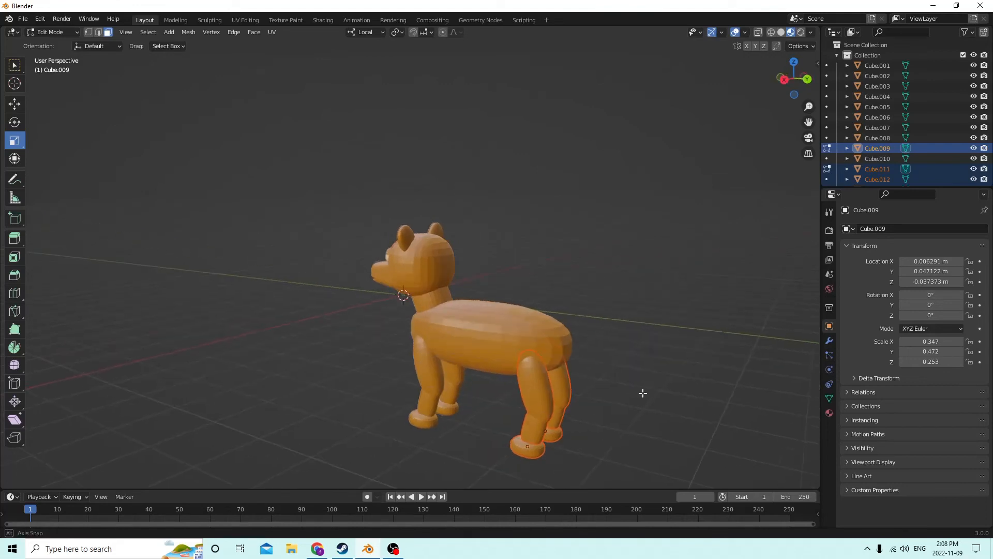
Return to Object Mode and delete both separated hind legs, keeping only the two hind feet
{"action": "key", "text": "Tab"}
{"action": "left_click", "coordinate": [533, 396]}
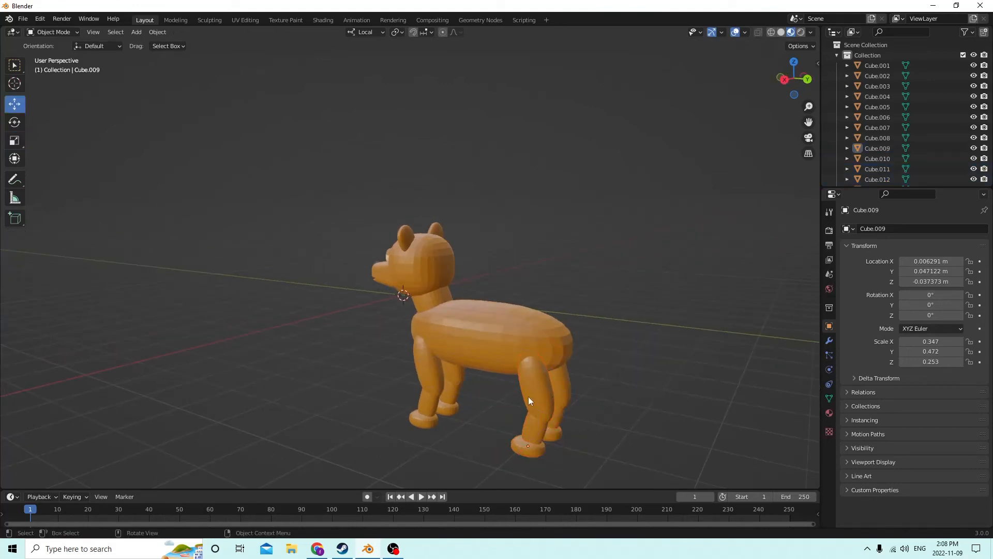
{"action": "key", "text": "Delete"}
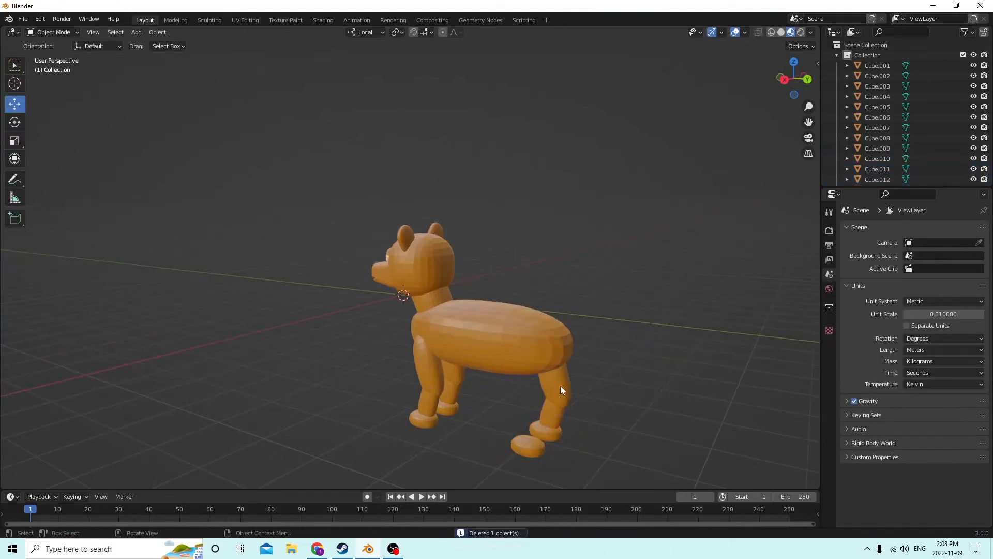
{"action": "left_click", "coordinate": [560, 386]}
{"action": "key", "text": "Delete"}
Duplicate the bear's body and move the copy about 0.025 m backward along Y
{"action": "middle_click_drag", "start_coordinate": [560, 386], "coordinate": [647, 373]}
{"action": "left_click", "coordinate": [501, 316]}
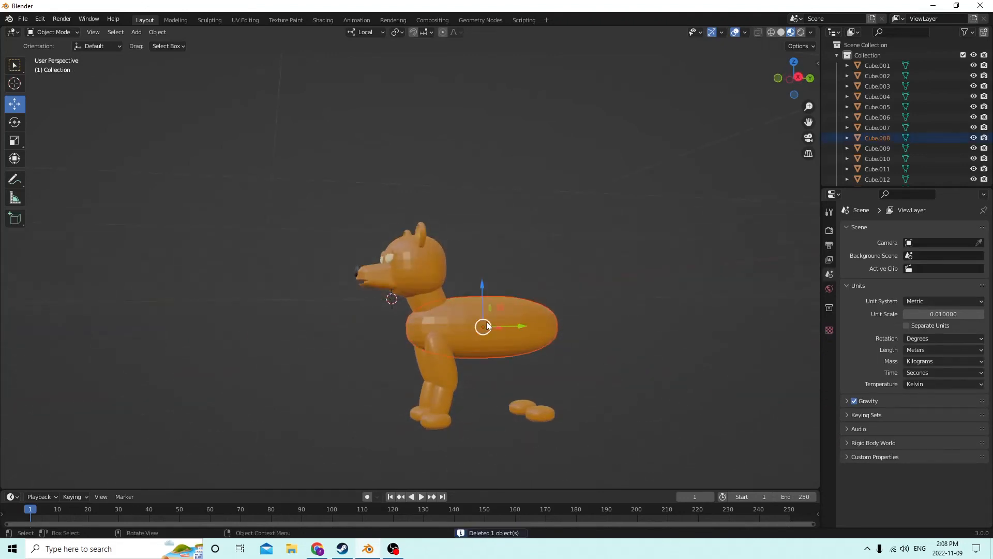
{"action": "middle_click_drag", "start_coordinate": [501, 315], "coordinate": [446, 344]}
{"action": "key", "text": "shift+d"}
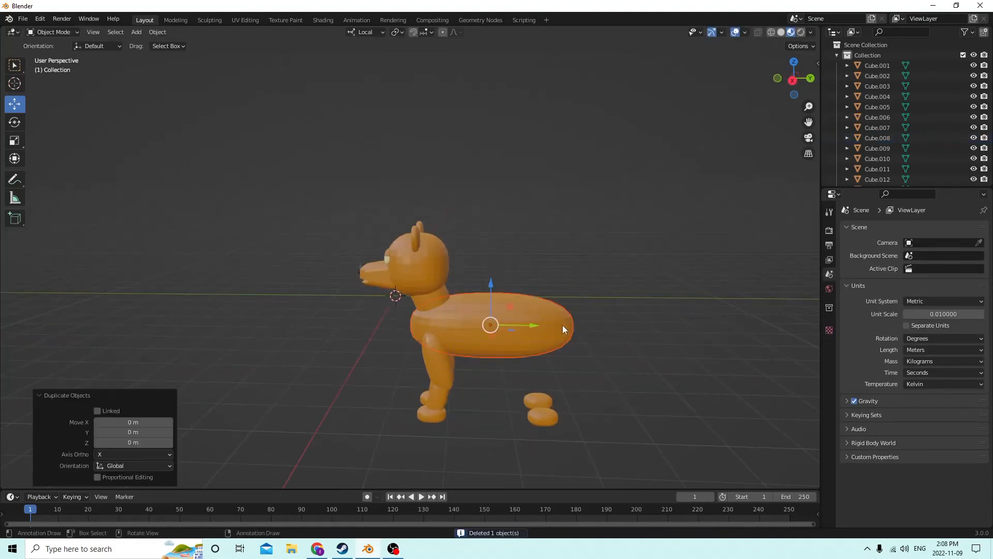
{"action": "key", "text": "y"}
{"action": "left_click", "coordinate": [612, 333]}
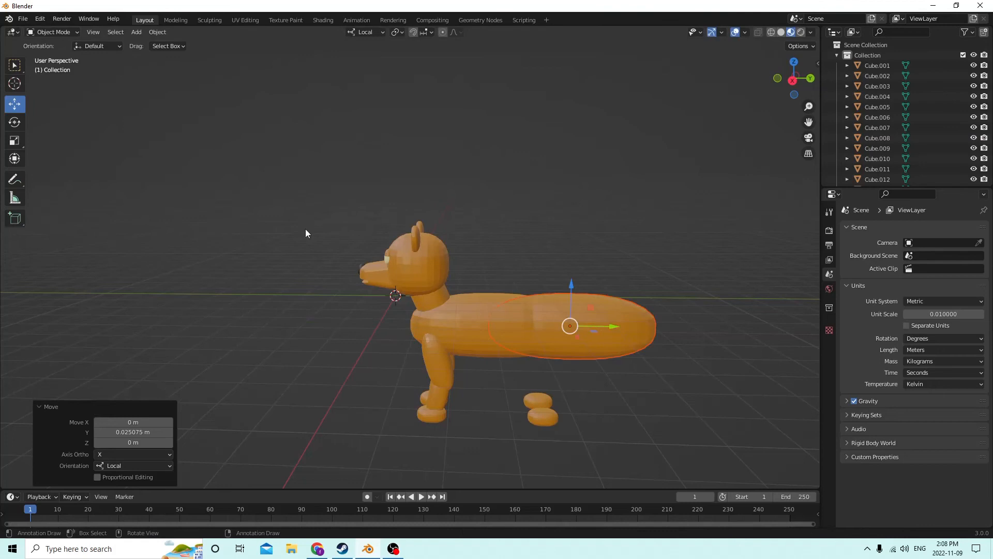
Scale the body copy into a slim upright upper hind leg, to a scale of about X 0.430, Y 0.355, Z 1.120
{"action": "left_click", "coordinate": [15, 141]}
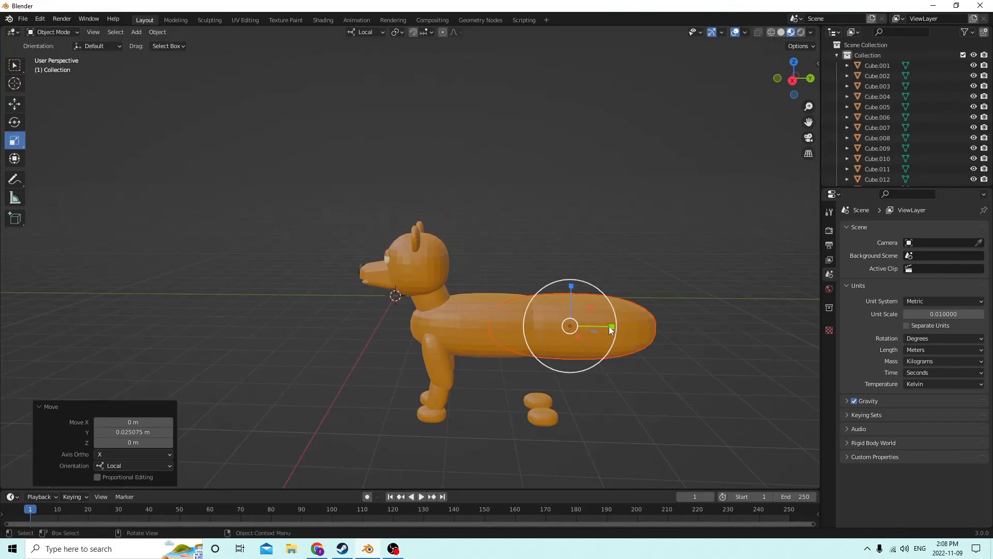
{"action": "left_click_drag", "start_coordinate": [612, 326], "coordinate": [573, 324]}
{"action": "middle_click_drag", "start_coordinate": [573, 324], "coordinate": [662, 336]}
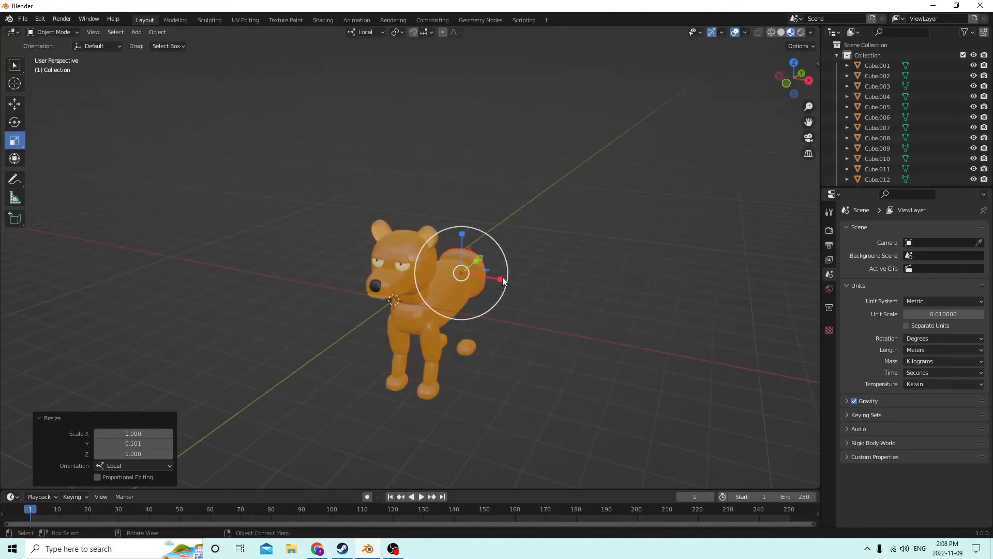
{"action": "left_click_drag", "start_coordinate": [504, 281], "coordinate": [466, 269]}
{"action": "middle_click_drag", "start_coordinate": [465, 269], "coordinate": [462, 224]}
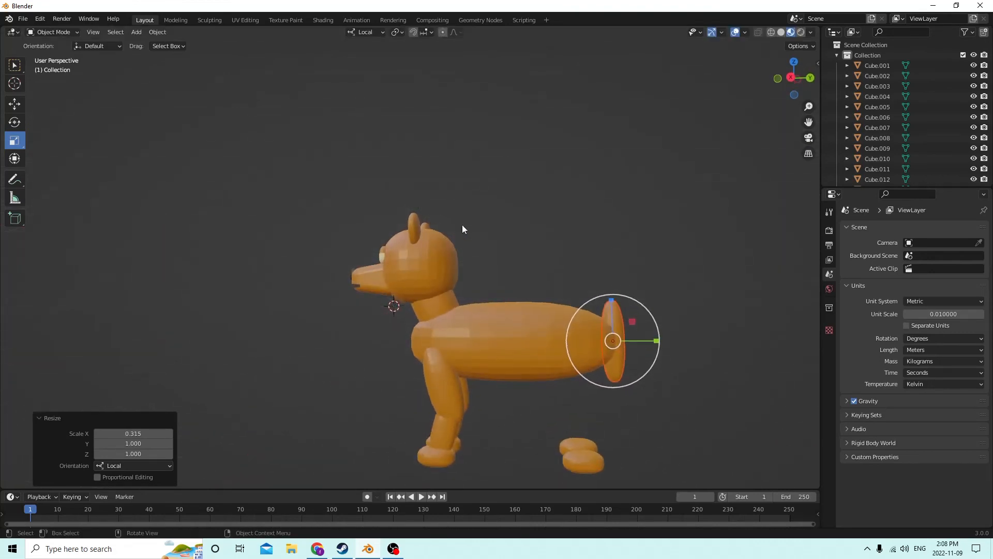
{"action": "key", "text": "s"}
{"action": "left_click", "coordinate": [791, 357]}
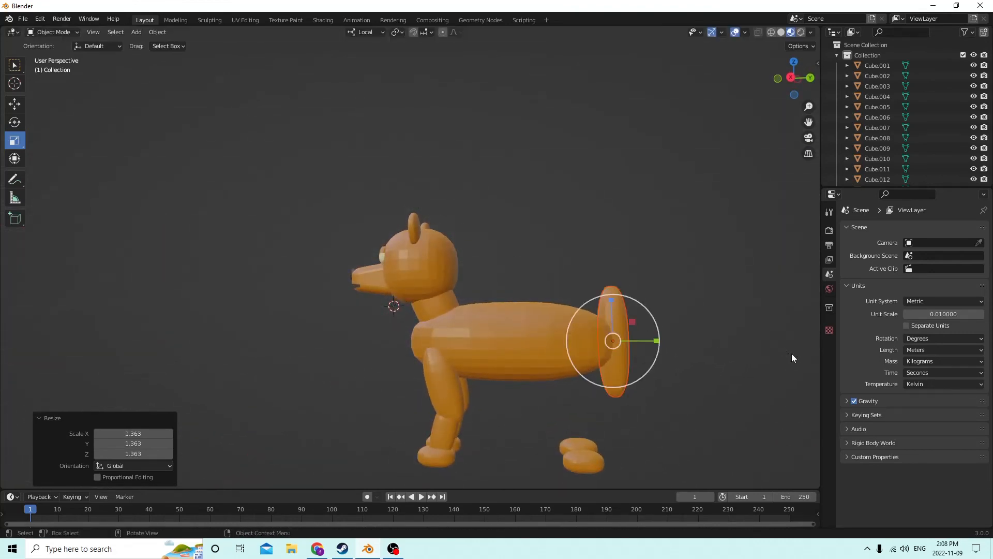
{"action": "left_click_drag", "start_coordinate": [612, 300], "coordinate": [625, 353]}
Move the upper hind leg under the rear of the body, to about X 0.0060 m, Y 0.0482 m, Z -0.0195 m
{"action": "left_click", "coordinate": [21, 106]}
{"action": "left_click_drag", "start_coordinate": [657, 382], "coordinate": [624, 384]}
{"action": "left_click_drag", "start_coordinate": [587, 337], "coordinate": [587, 333]}
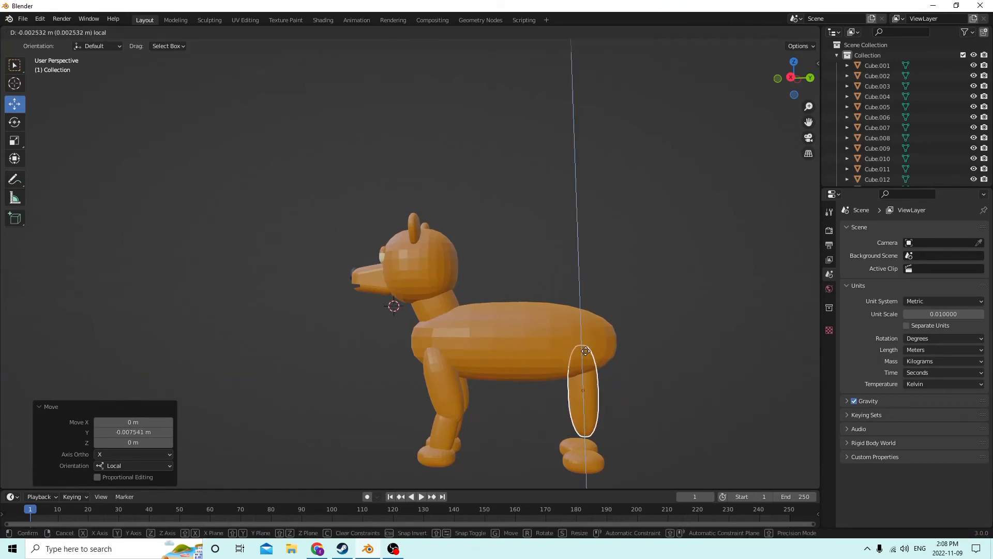
{"action": "middle_click_drag", "start_coordinate": [586, 332], "coordinate": [513, 346]}
{"action": "left_click_drag", "start_coordinate": [514, 345], "coordinate": [520, 352]}
{"action": "middle_click_drag", "start_coordinate": [519, 352], "coordinate": [446, 305]}
{"action": "scroll", "coordinate": [579, 333], "scroll_direction": "up", "scroll_amount": 1}
{"action": "middle_click_drag", "start_coordinate": [580, 336], "coordinate": [606, 382]}
{"action": "left_click_drag", "start_coordinate": [607, 376], "coordinate": [599, 364]}
{"action": "mouse_move", "coordinate": [599, 363]}
{"action": "middle_mouse_down"}
{"action": "mouse_move", "coordinate": [578, 395]}
{"action": "mouse_move", "coordinate": [588, 371]}
{"action": "middle_mouse_up"}
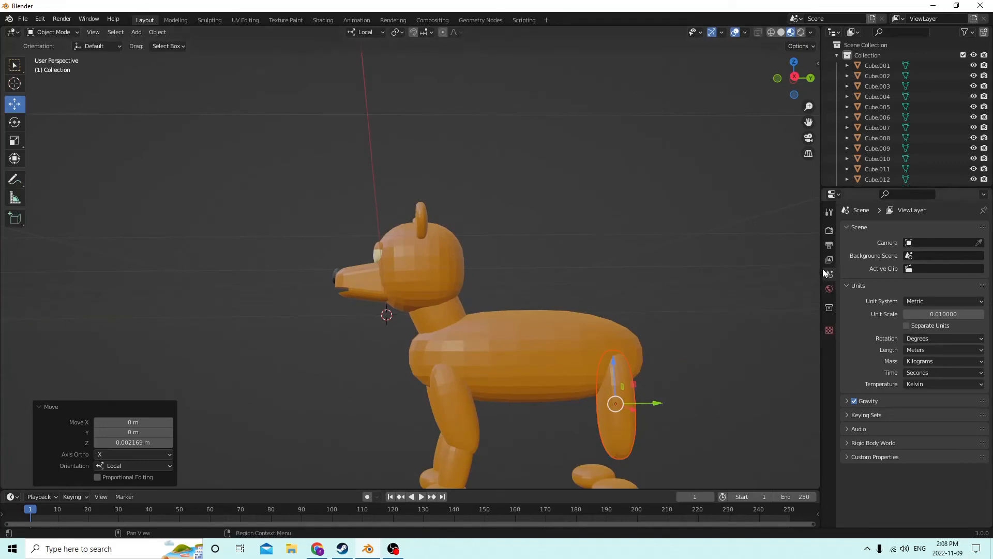
Set the upper hind leg's X rotation to -15°
{"action": "left_click", "coordinate": [627, 420]}
{"action": "left_click", "coordinate": [737, 373]}
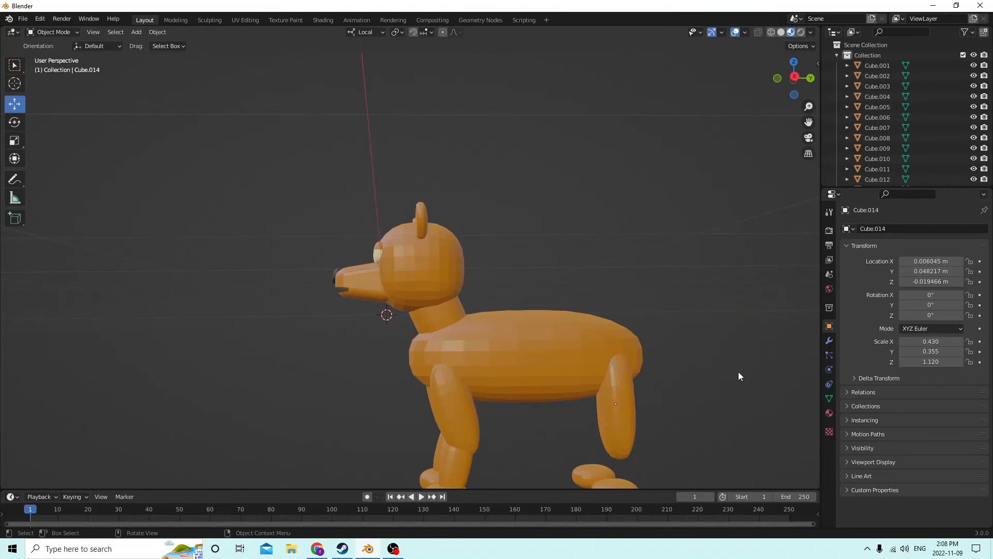
{"action": "left_click", "coordinate": [621, 429]}
{"action": "mouse_move", "coordinate": [708, 403]}
{"action": "middle_mouse_down"}
{"action": "mouse_move", "coordinate": [771, 406]}
{"action": "mouse_move", "coordinate": [716, 403]}
{"action": "middle_mouse_up"}
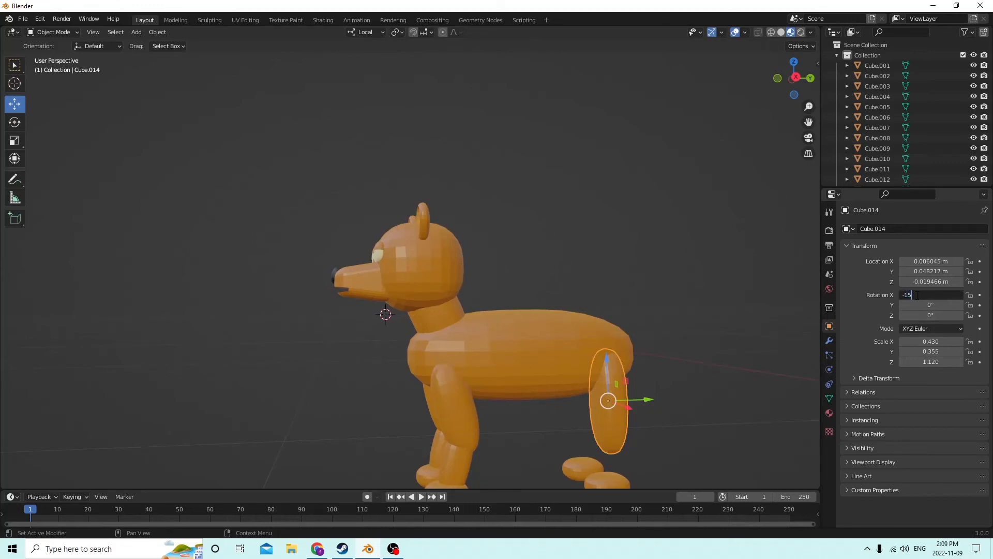
{"action": "key", "text": "Return"}
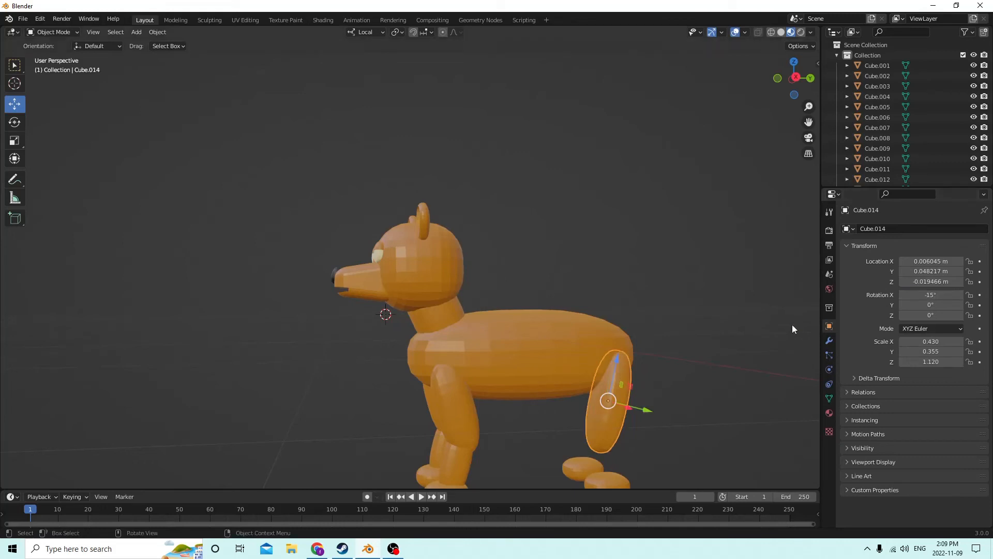
Duplicate the upper hind leg in place, reset the copy's X rotation to 0° and move it about 0.0082 m down along Z
{"action": "middle_click_drag", "start_coordinate": [794, 328], "coordinate": [664, 368]}
{"action": "key", "text": "shift+d"}
{"action": "right_click", "coordinate": [726, 338]}
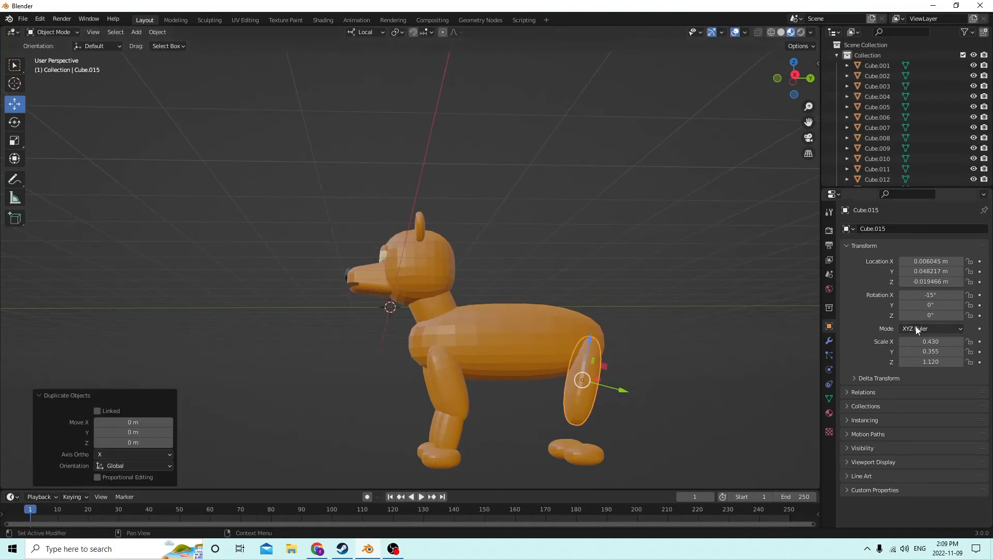
{"action": "double_click", "coordinate": [946, 293]}
{"action": "type", "text": "0"}
{"action": "key", "text": "Return"}
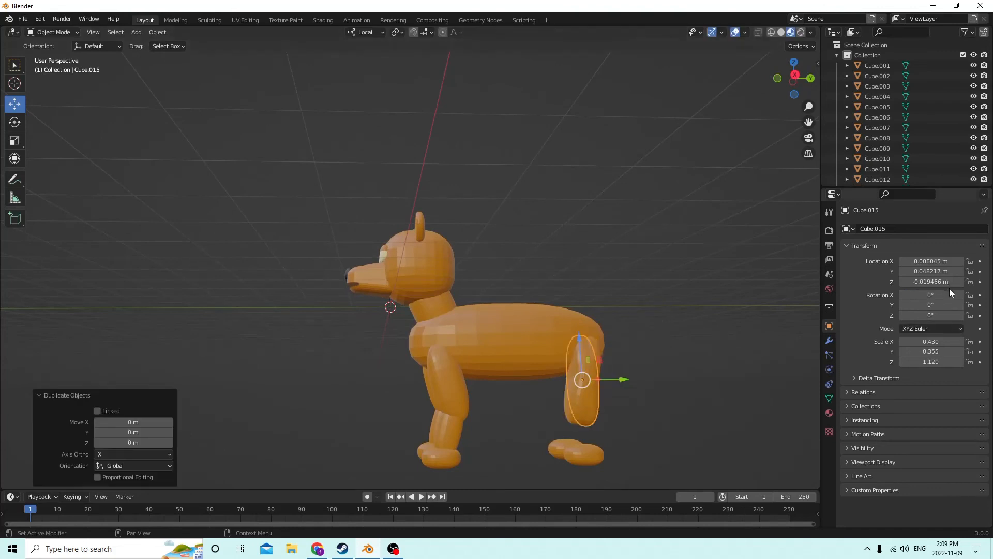
{"action": "left_click_drag", "start_coordinate": [573, 340], "coordinate": [574, 373]}
Set the lower hind leg copy's X rotation to 15° and scale it uniformly by about 0.797
{"action": "double_click", "coordinate": [941, 296]}
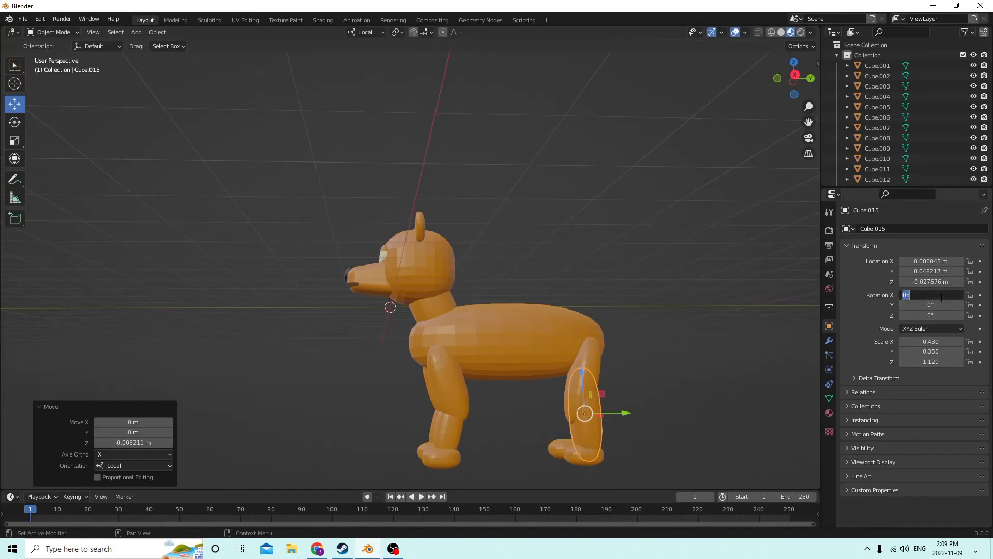
{"action": "type", "text": "15"}
{"action": "key", "text": "Return"}
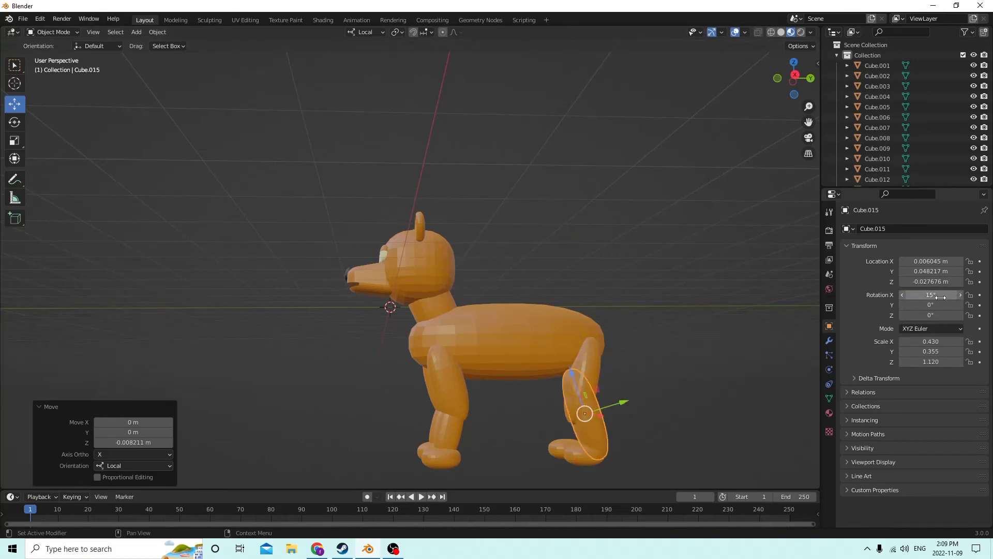
{"action": "scroll", "coordinate": [669, 314], "scroll_direction": "up", "scroll_amount": 2}
{"action": "middle_click_drag", "start_coordinate": [668, 315], "coordinate": [616, 302]}
{"action": "scroll", "coordinate": [598, 302], "scroll_direction": "down", "scroll_amount": 1}
{"action": "key", "text": "s"}
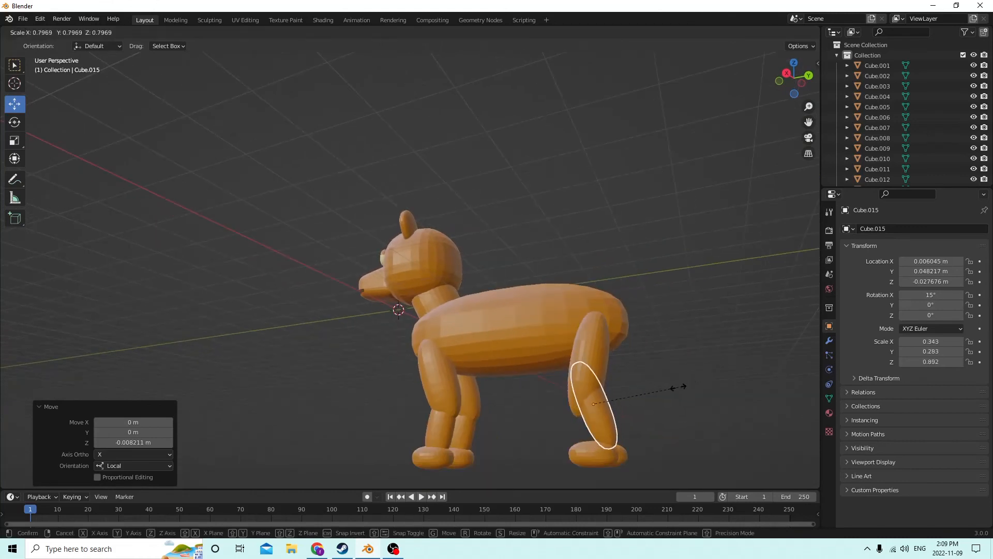
{"action": "left_click", "coordinate": [645, 367]}
Move the lower hind leg between the upper leg and the foot, to about Y 0.0474 m, Z -0.0301 m, and deselect it
{"action": "middle_click_drag", "start_coordinate": [409, 271], "coordinate": [445, 291]}
{"action": "left_click_drag", "start_coordinate": [625, 405], "coordinate": [610, 403]}
{"action": "left_click_drag", "start_coordinate": [559, 374], "coordinate": [566, 382]}
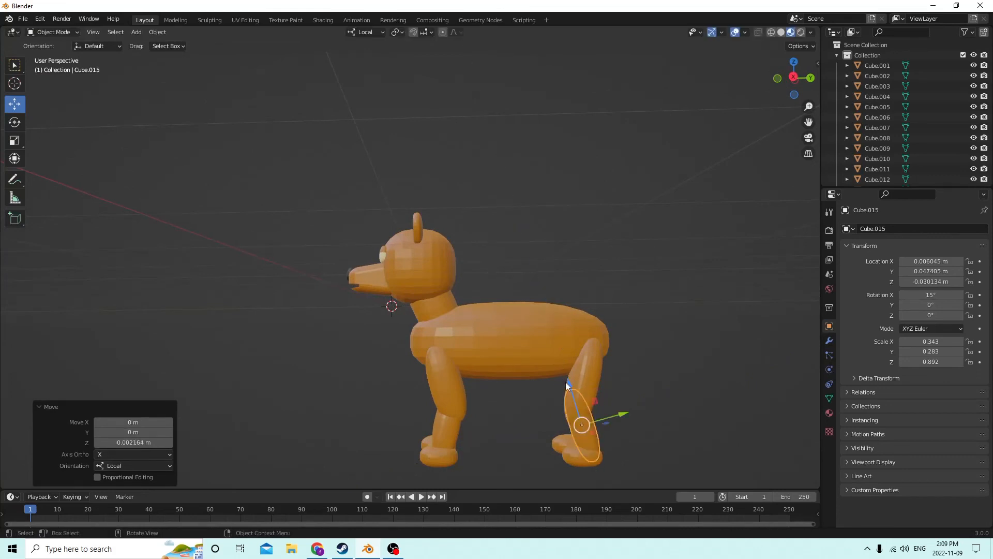
{"action": "middle_click_drag", "start_coordinate": [566, 381], "coordinate": [556, 360]}
{"action": "left_click", "coordinate": [704, 395]}
Join the upper leg, lower leg and foot of the rebuilt hind leg into one object, and delete the spare hind foot
{"action": "middle_click_drag", "start_coordinate": [703, 395], "coordinate": [777, 417]}
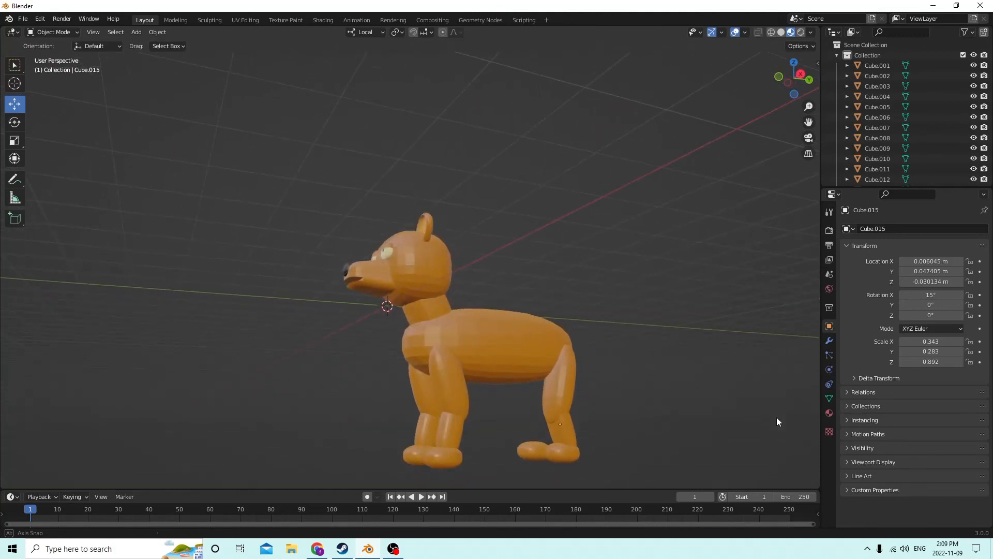
{"action": "middle_click_drag", "start_coordinate": [687, 402], "coordinate": [429, 372]}
{"action": "left_click", "coordinate": [414, 388]}
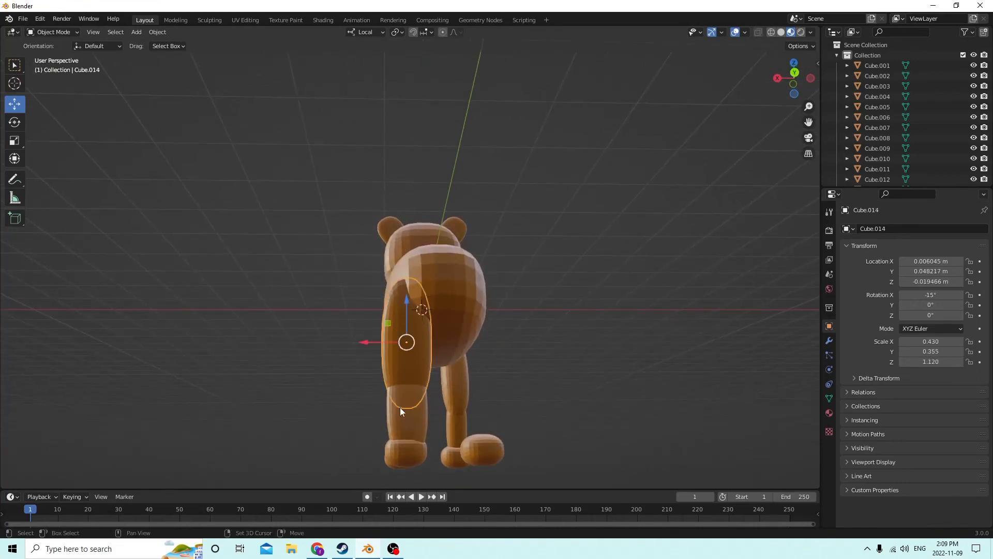
{"action": "left_click", "coordinate": [402, 451], "text": "shift"}
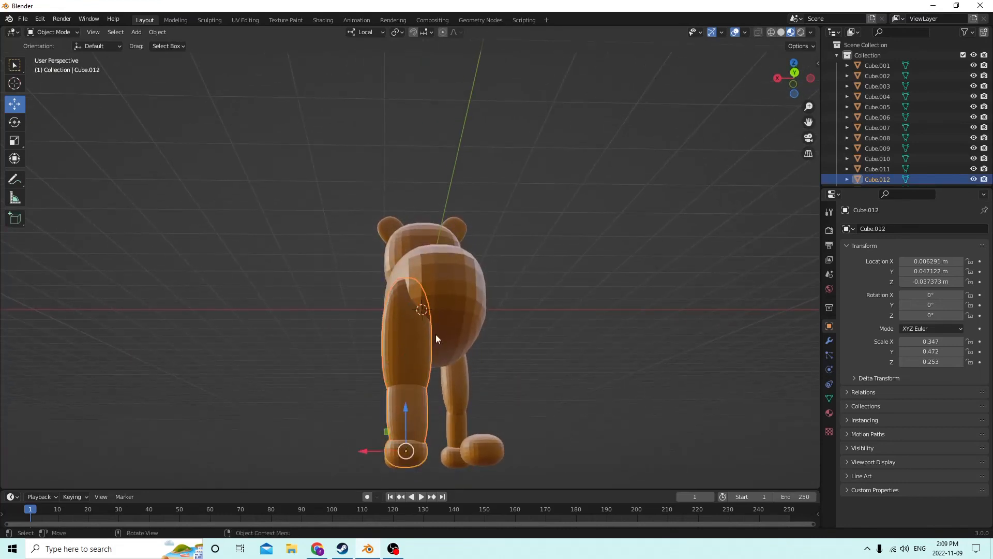
{"action": "middle_click_drag", "start_coordinate": [437, 335], "coordinate": [458, 381]}
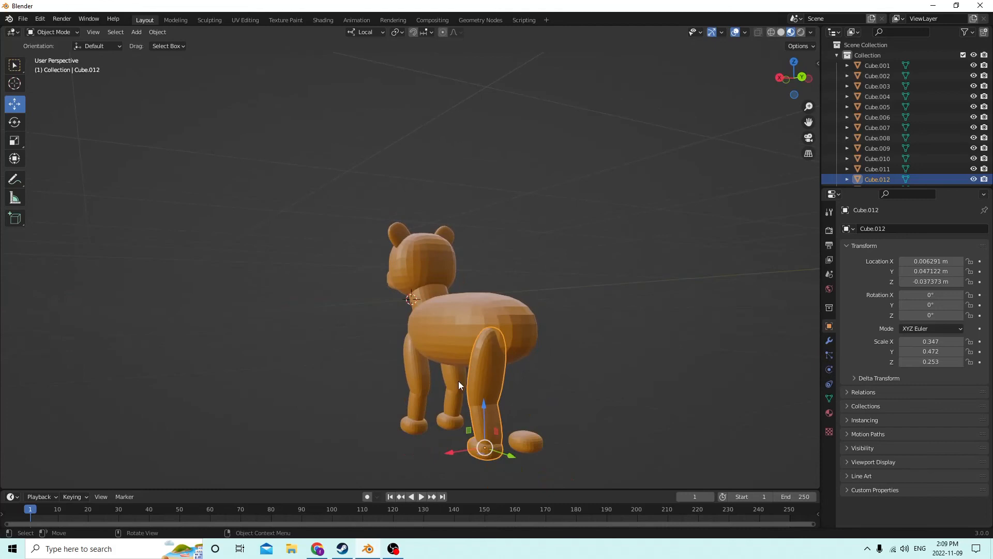
{"action": "left_click", "coordinate": [528, 433]}
{"action": "key", "text": "Delete"}
Duplicate the joined hind leg in place and set the copy's X location to -0.006291 m
{"action": "middle_click_drag", "start_coordinate": [522, 422], "coordinate": [497, 423]}
{"action": "left_click", "coordinate": [472, 415]}
{"action": "key", "text": "shift+d"}
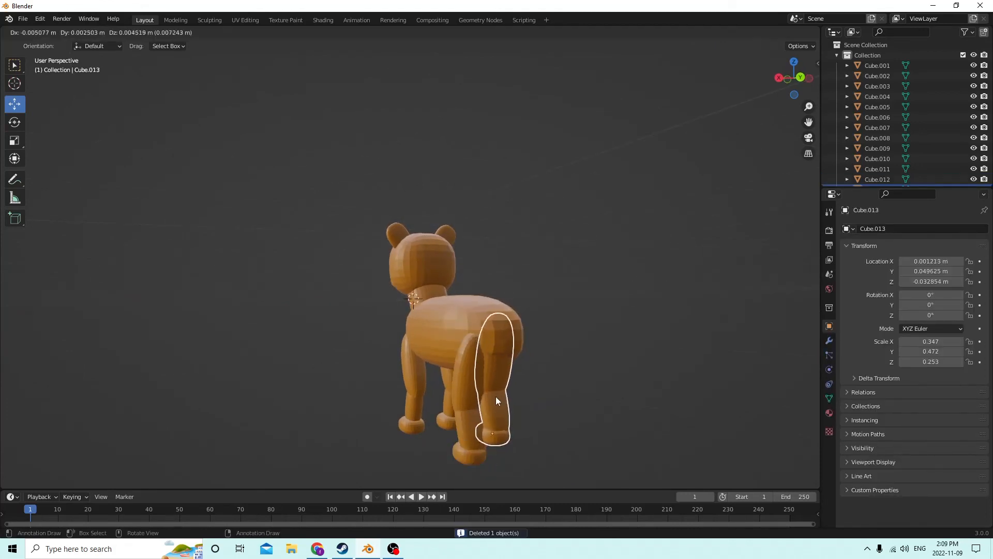
{"action": "right_click", "coordinate": [495, 396]}
{"action": "left_click", "coordinate": [911, 260]}
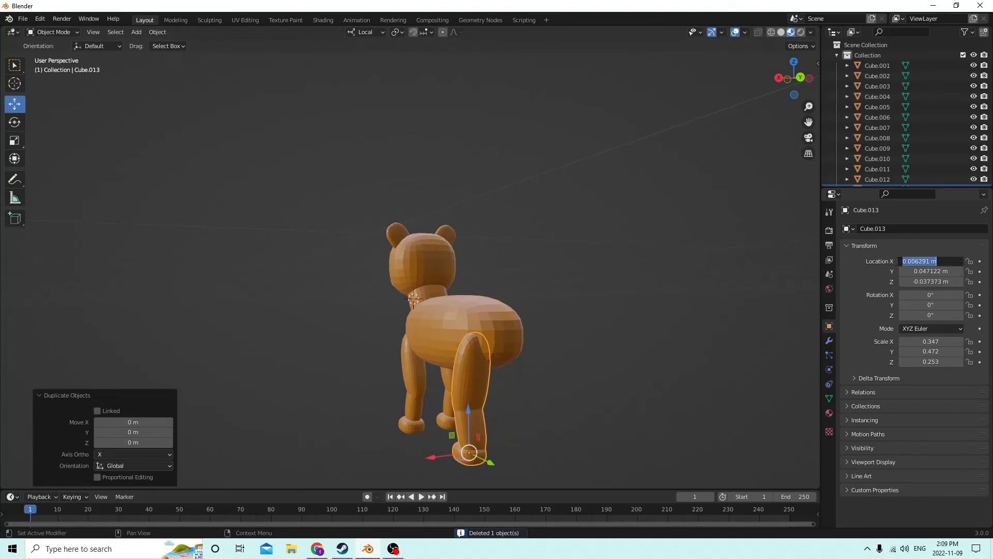
{"action": "key", "text": "Home"}
{"action": "type", "text": "-"}
{"action": "key", "text": "Return"}
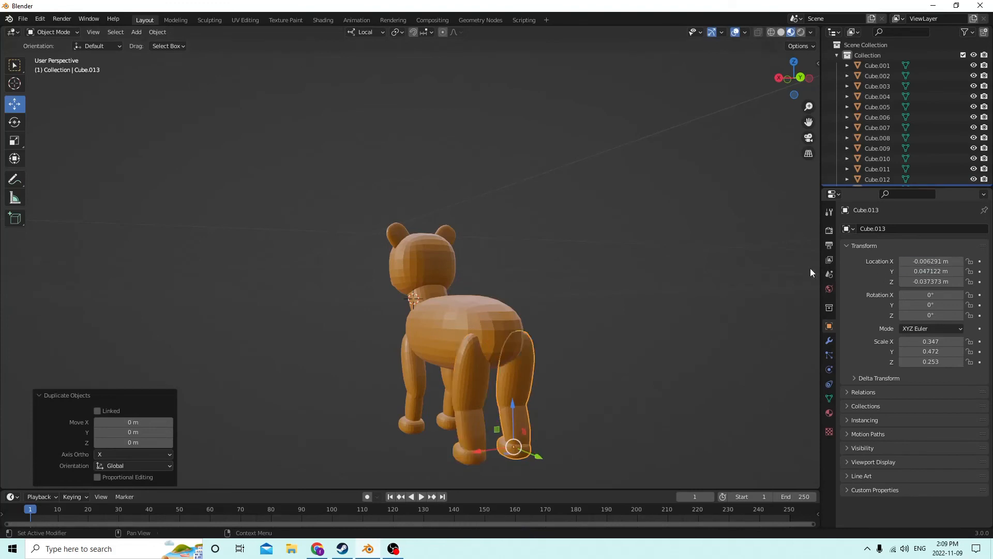
Add a cube for the tail and move it behind the body to about Y 0.0623 m, Z -0.0119 m
{"action": "middle_click_drag", "start_coordinate": [810, 268], "coordinate": [721, 370]}
{"action": "scroll", "coordinate": [688, 353], "scroll_direction": "up", "scroll_amount": 4}
{"action": "middle_click_drag", "start_coordinate": [669, 350], "coordinate": [618, 340]}
{"action": "scroll", "coordinate": [581, 337], "scroll_direction": "up", "scroll_amount": 2}
{"action": "scroll", "coordinate": [470, 313], "scroll_direction": "down", "scroll_amount": 3}
{"action": "scroll", "coordinate": [578, 307], "scroll_direction": "up", "scroll_amount": 2}
{"action": "key", "text": "shift+a"}
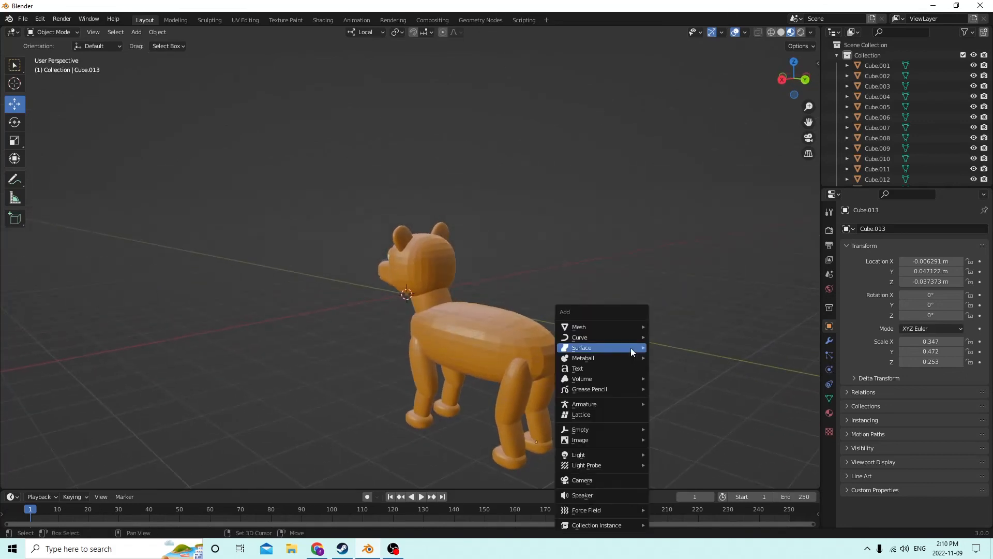
{"action": "mouse_move", "coordinate": [617, 326]}
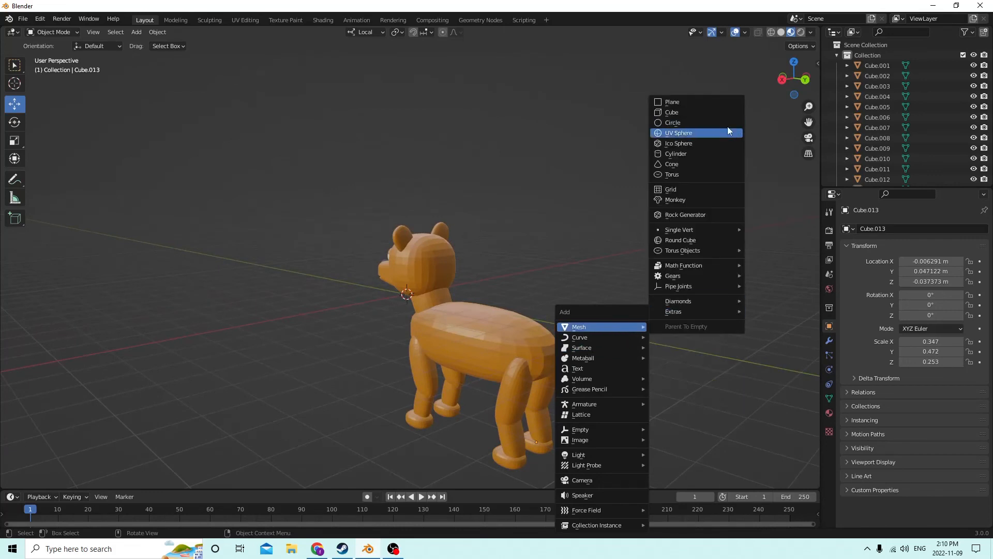
{"action": "left_click", "coordinate": [704, 110]}
{"action": "middle_click_drag", "start_coordinate": [704, 110], "coordinate": [426, 290]}
{"action": "left_click_drag", "start_coordinate": [427, 290], "coordinate": [620, 335]}
{"action": "middle_click_drag", "start_coordinate": [620, 335], "coordinate": [625, 218]}
{"action": "left_click_drag", "start_coordinate": [632, 248], "coordinate": [638, 306]}
{"action": "middle_click_drag", "start_coordinate": [638, 307], "coordinate": [619, 317]}
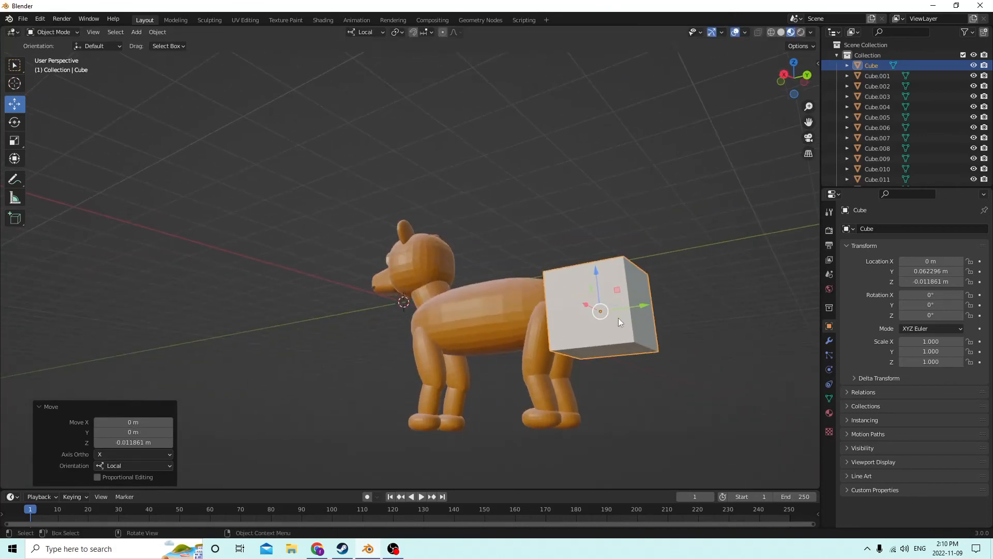
Bevel all edges of the tail cube in Edit Mode with 6 segments and a width of about 0.0062 m
{"action": "key", "text": "b"}
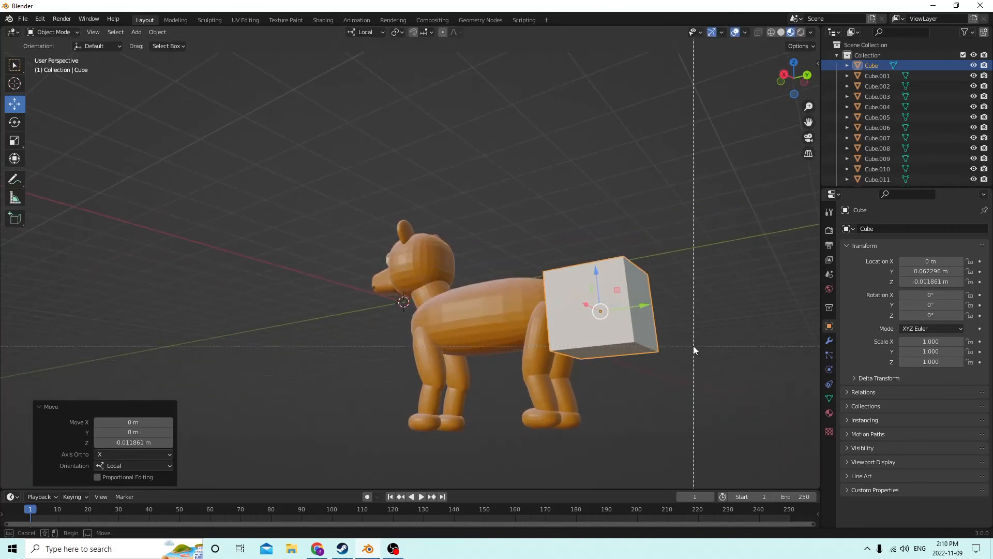
{"action": "key", "text": "Escape"}
{"action": "key", "text": "Tab"}
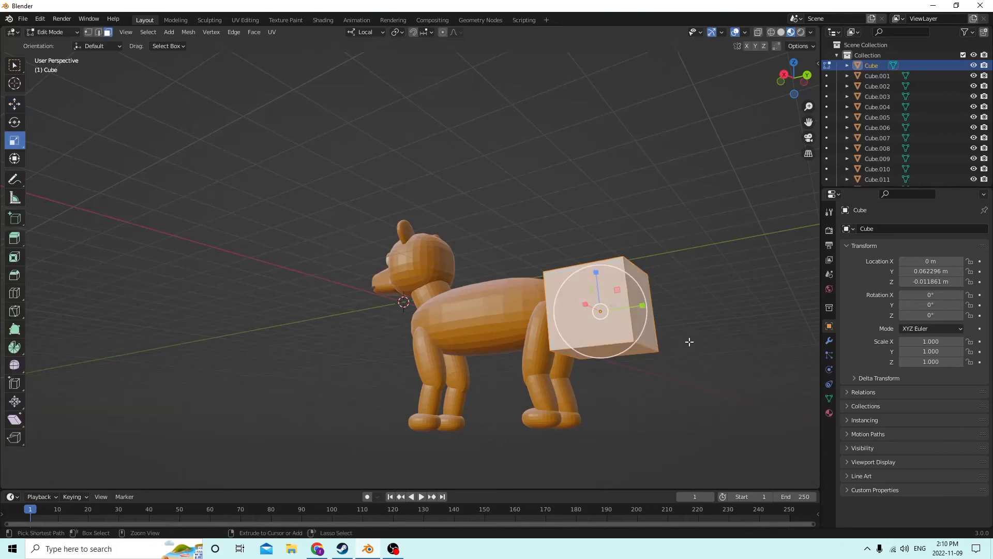
{"action": "key", "text": "ctrl+b"}
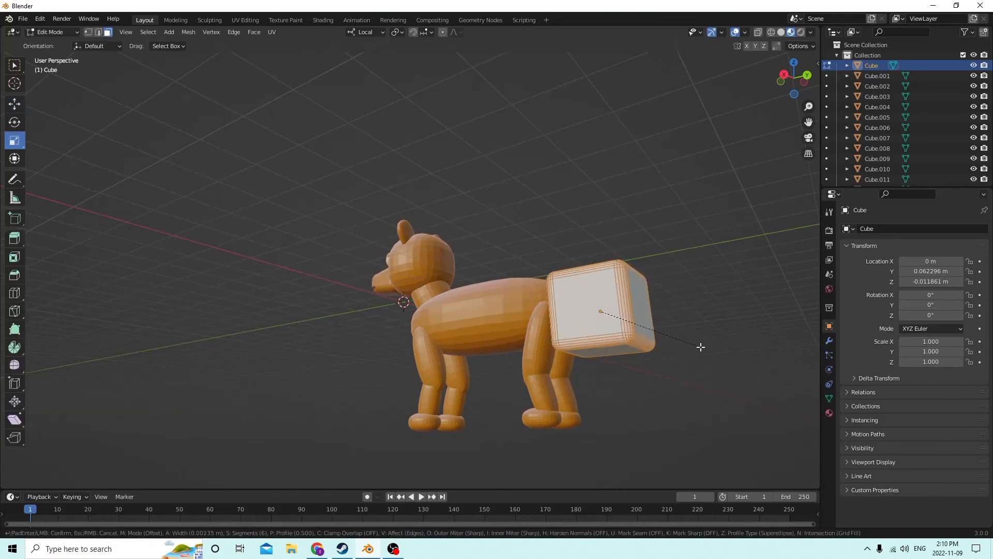
{"action": "left_click", "coordinate": [714, 351]}
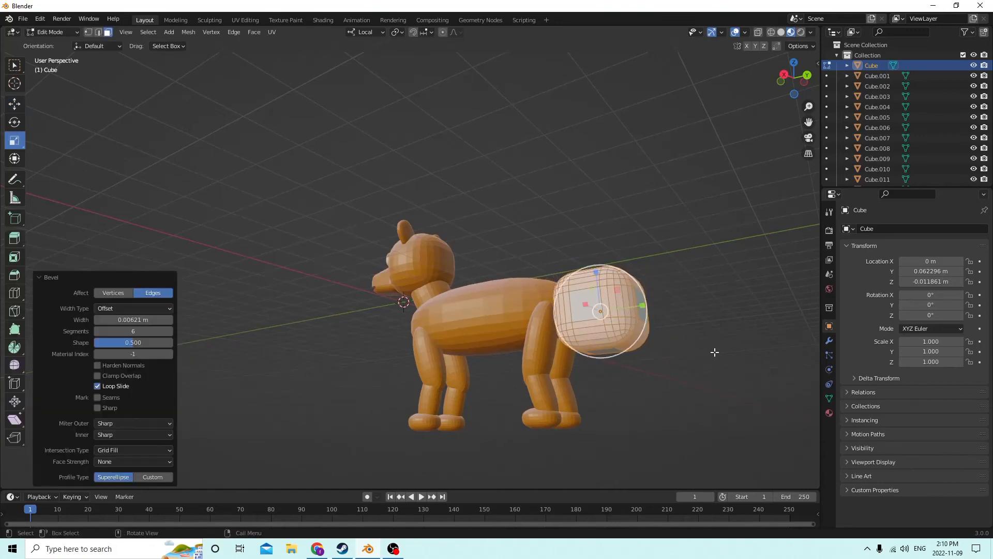
Scale the tail mesh uniformly by about 0.285 and stretch it lengthwise along Y, returning to Object Mode
{"action": "middle_click_drag", "start_coordinate": [714, 350], "coordinate": [737, 371]}
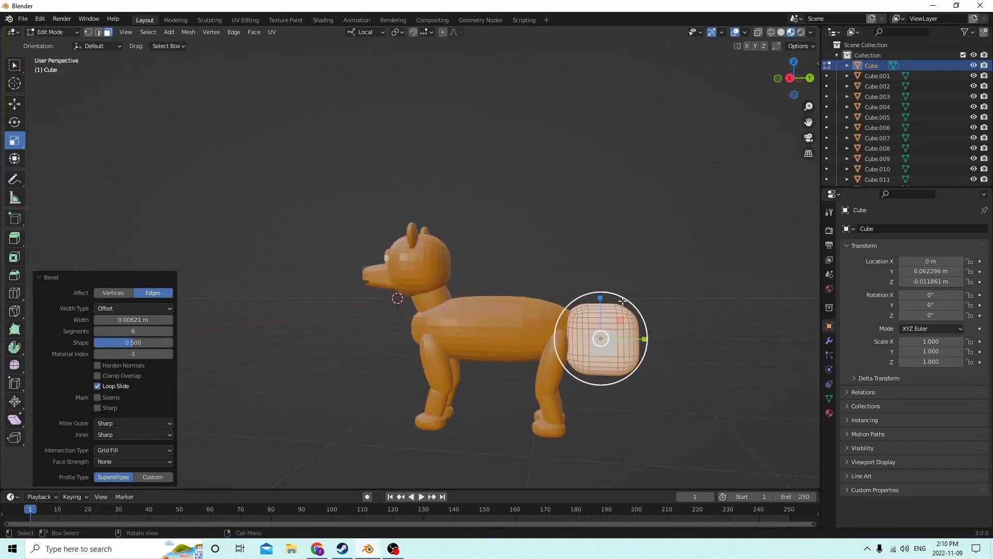
{"action": "middle_click_drag", "start_coordinate": [772, 328], "coordinate": [656, 324]}
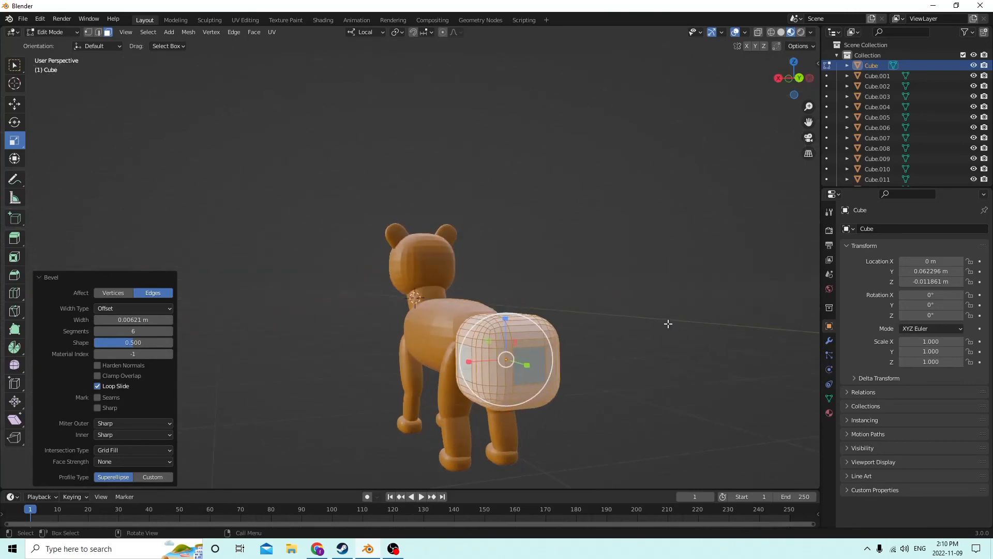
{"action": "key", "text": "s"}
{"action": "left_click", "coordinate": [549, 338]}
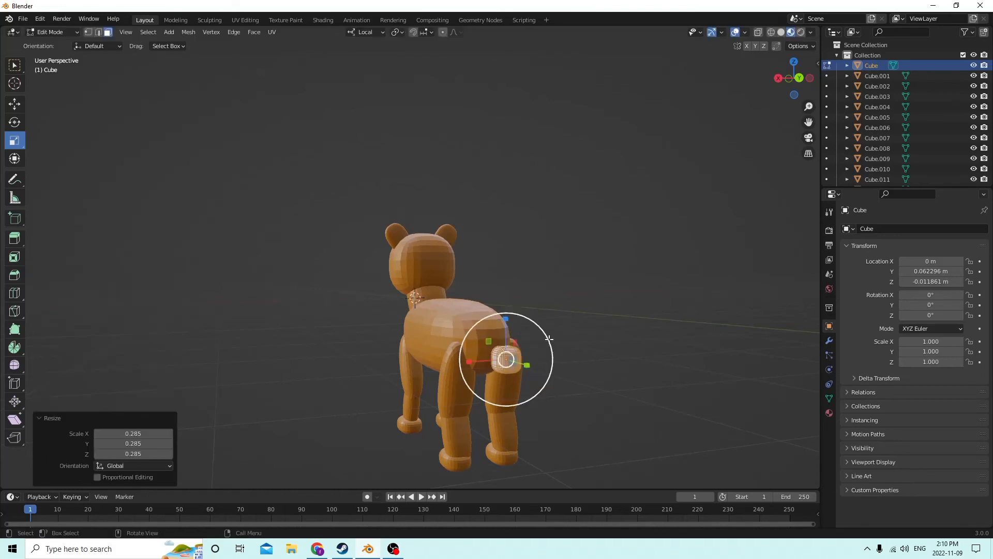
{"action": "middle_click_drag", "start_coordinate": [549, 338], "coordinate": [605, 340]}
{"action": "left_click_drag", "start_coordinate": [640, 360], "coordinate": [663, 363]}
{"action": "left_click", "coordinate": [655, 359]}
{"action": "key", "text": "Tab"}
Move the tail against the rear of the body, to about Y 0.0575 m, Z -0.0073 m
{"action": "middle_click_drag", "start_coordinate": [630, 347], "coordinate": [592, 336]}
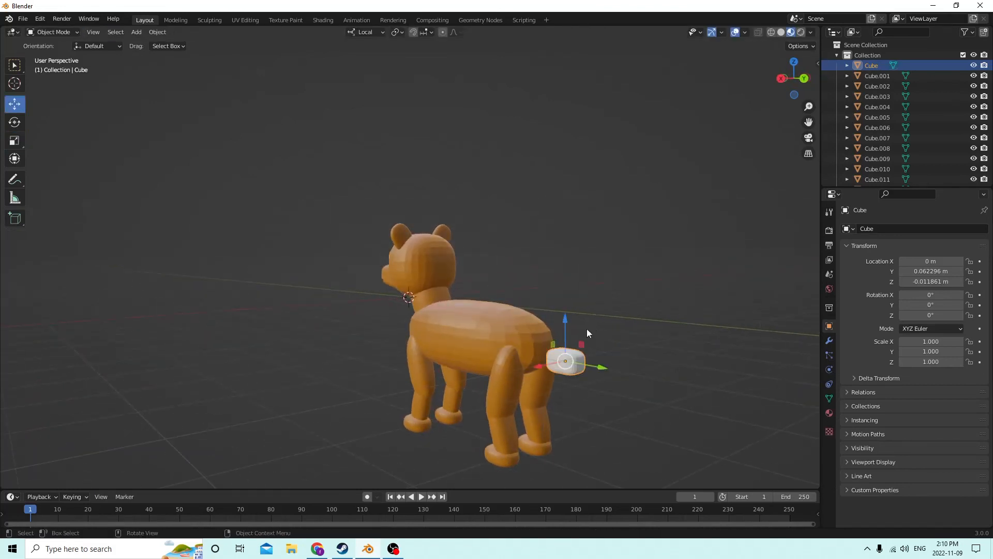
{"action": "left_click_drag", "start_coordinate": [593, 368], "coordinate": [580, 364]}
{"action": "left_click_drag", "start_coordinate": [552, 313], "coordinate": [549, 294]}
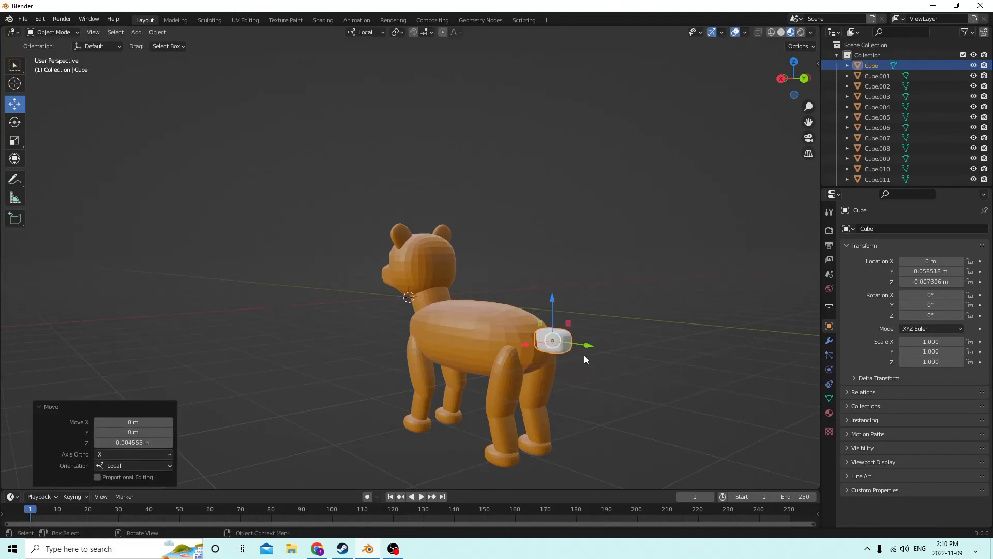
{"action": "left_click_drag", "start_coordinate": [587, 346], "coordinate": [582, 344]}
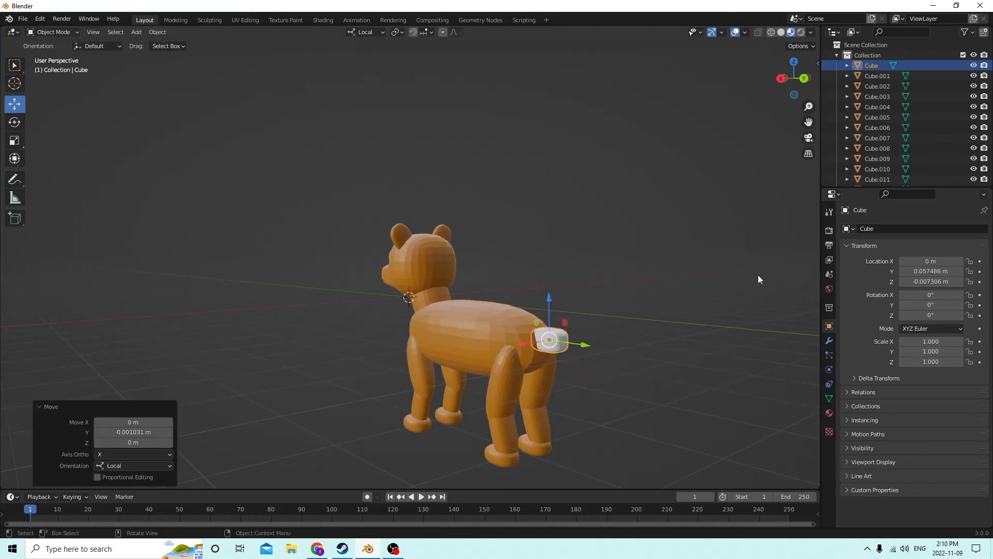
Set the tail's X rotation to -45°
{"action": "left_click", "coordinate": [918, 294]}
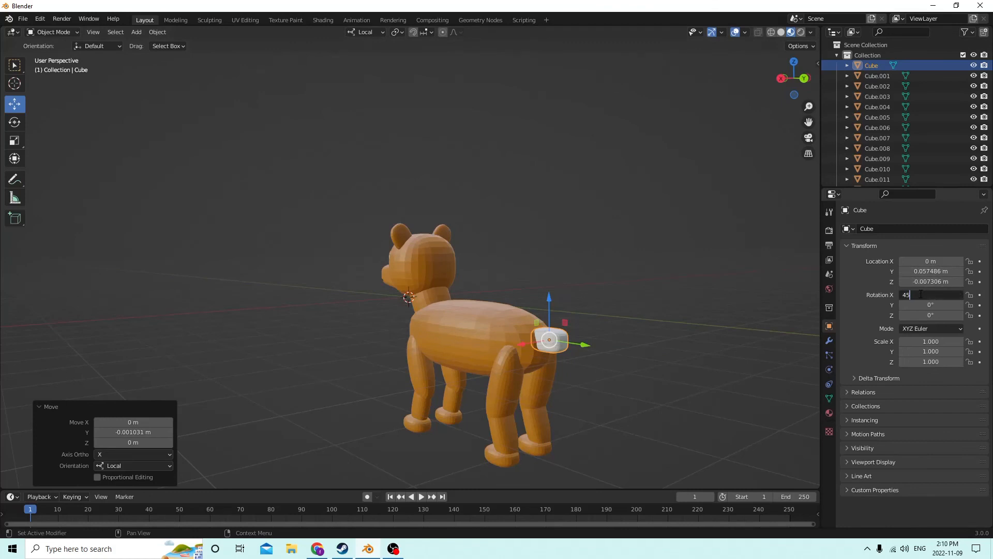
{"action": "key", "text": "Return"}
{"action": "left_click", "coordinate": [919, 294]}
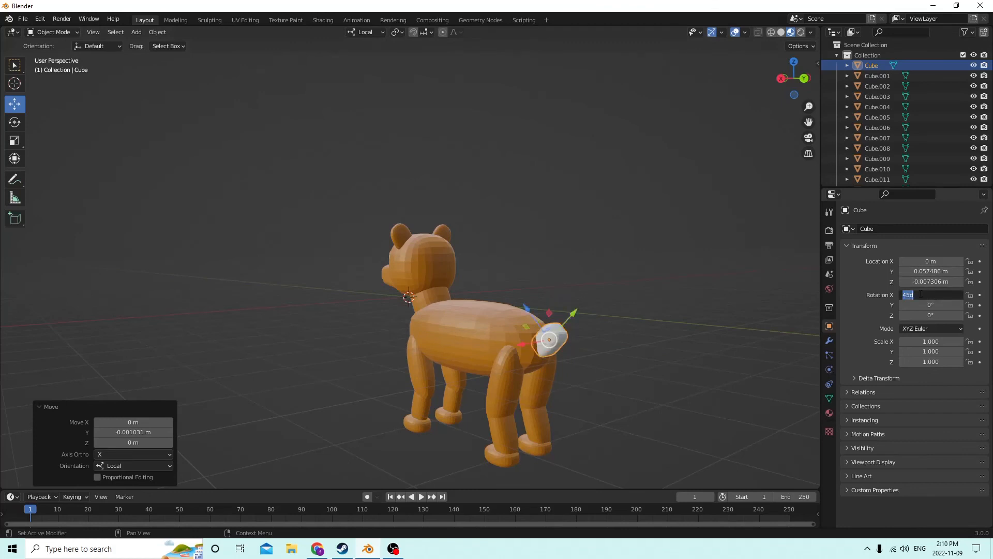
{"action": "type", "text": "-45"}
{"action": "key", "text": "Return"}
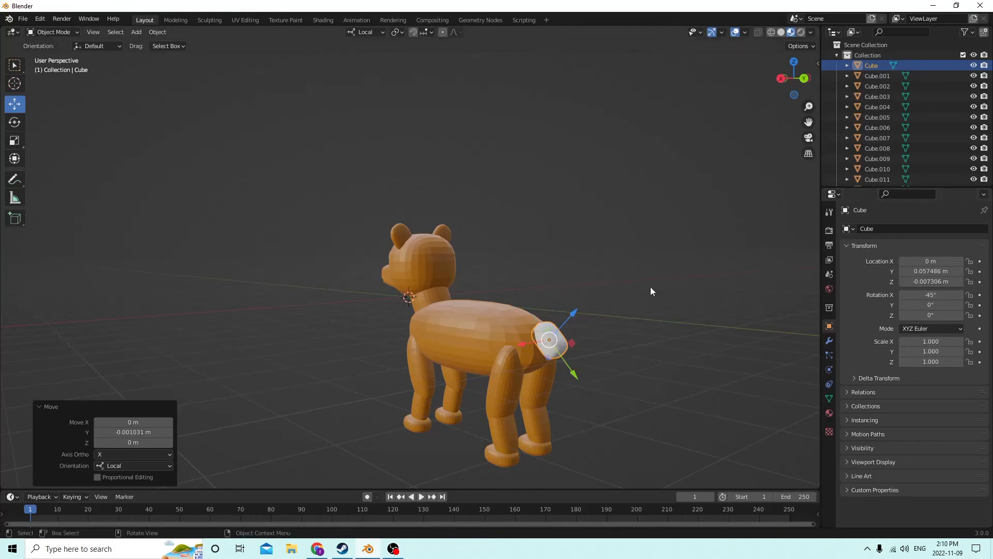
Move the tail about 0.002 m down its local Z axis into the body, and scale it in Z to about 0.621
{"action": "mouse_move", "coordinate": [650, 286]}
{"action": "middle_mouse_down"}
{"action": "mouse_move", "coordinate": [702, 285]}
{"action": "mouse_move", "coordinate": [646, 276]}
{"action": "middle_mouse_up"}
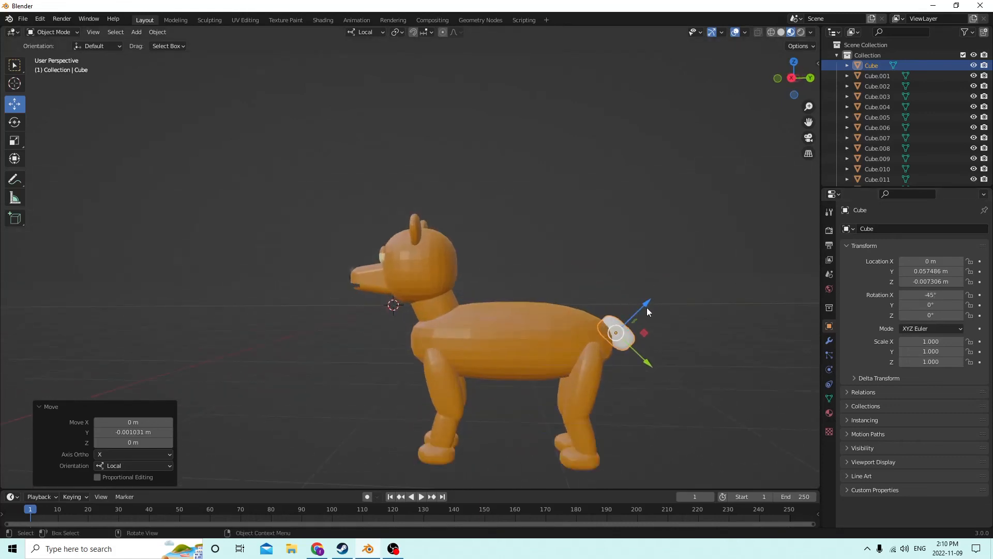
{"action": "left_click_drag", "start_coordinate": [647, 307], "coordinate": [640, 312]}
{"action": "middle_click_drag", "start_coordinate": [641, 313], "coordinate": [606, 270]}
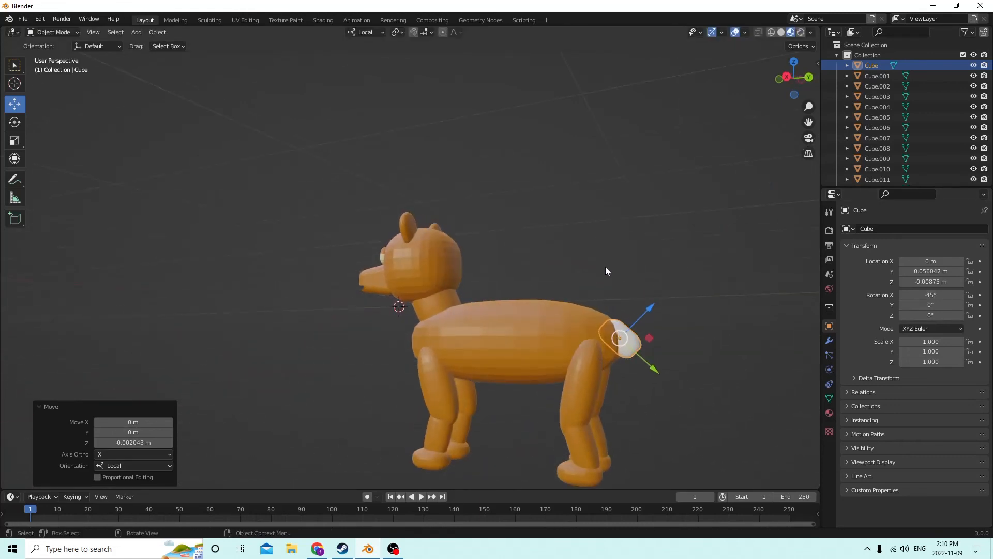
{"action": "left_click", "coordinate": [19, 140]}
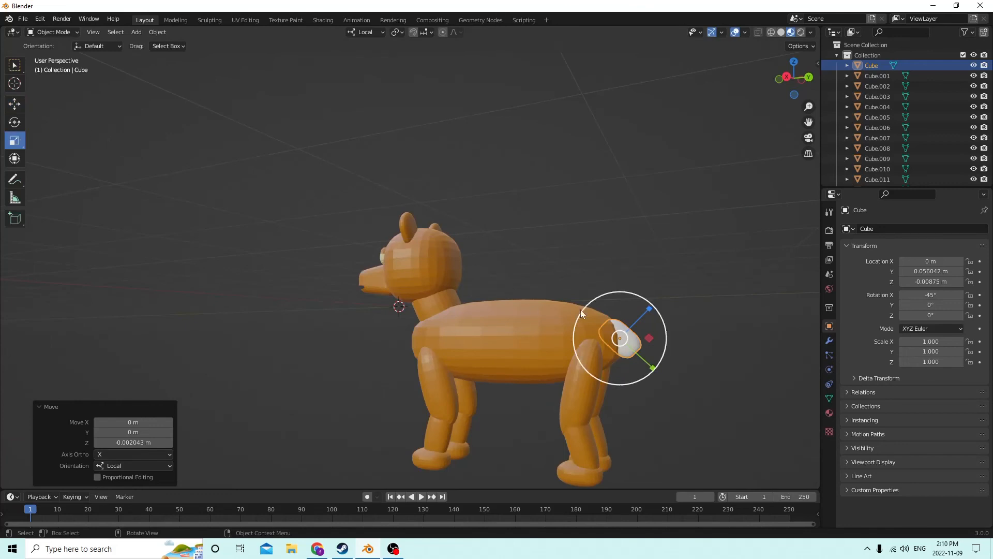
{"action": "left_click_drag", "start_coordinate": [654, 308], "coordinate": [634, 318]}
{"action": "left_click", "coordinate": [605, 266]}
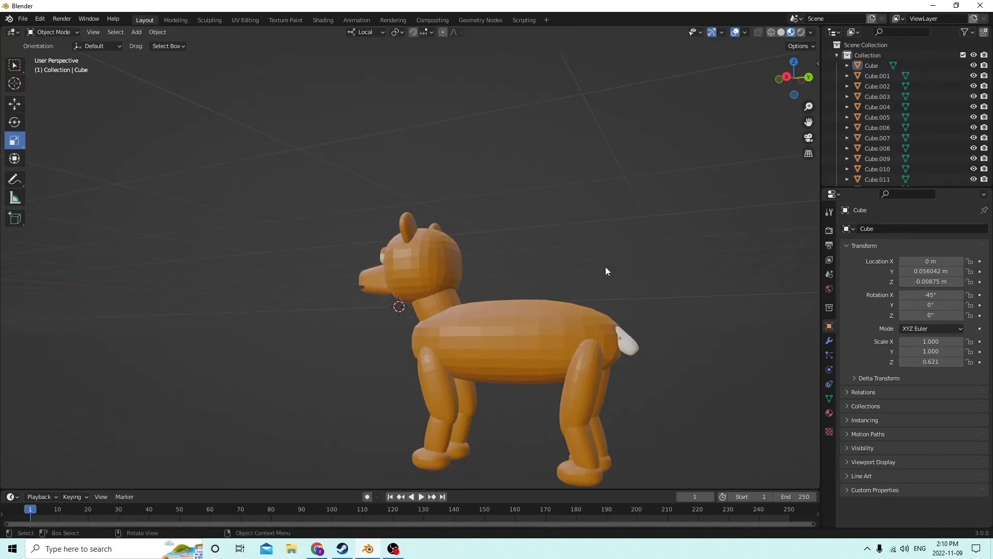
Join the tail to the bear's body
{"action": "middle_click_drag", "start_coordinate": [605, 266], "coordinate": [545, 387]}
{"action": "left_click", "coordinate": [439, 359]}
{"action": "middle_click_drag", "start_coordinate": [574, 335], "coordinate": [594, 364]}
{"action": "left_click", "coordinate": [500, 339]}
Join the front and hind legs to the body, keeping the body as the active object
{"action": "left_click", "coordinate": [575, 370]}
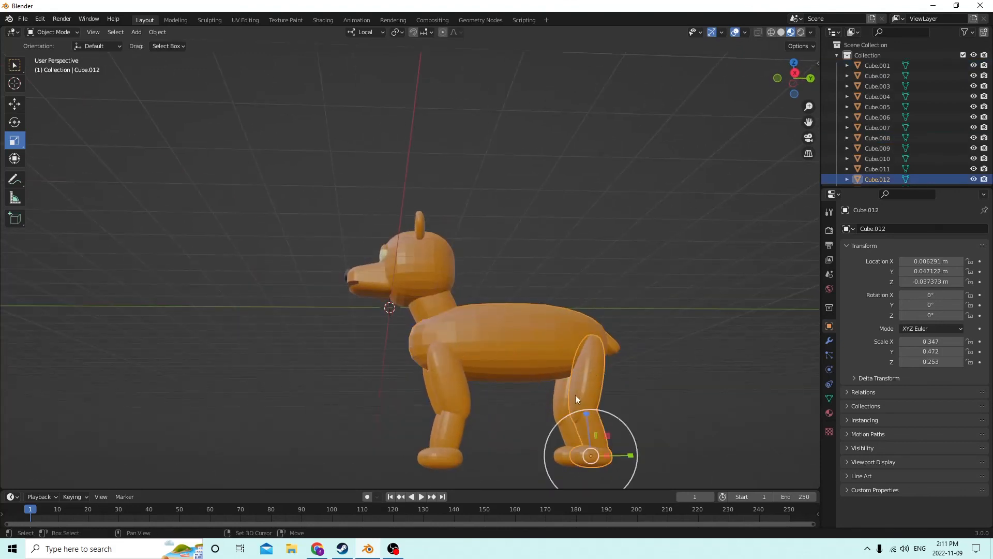
{"action": "left_click", "coordinate": [444, 402], "text": "shift"}
{"action": "left_click", "coordinate": [429, 393], "text": "shift"}
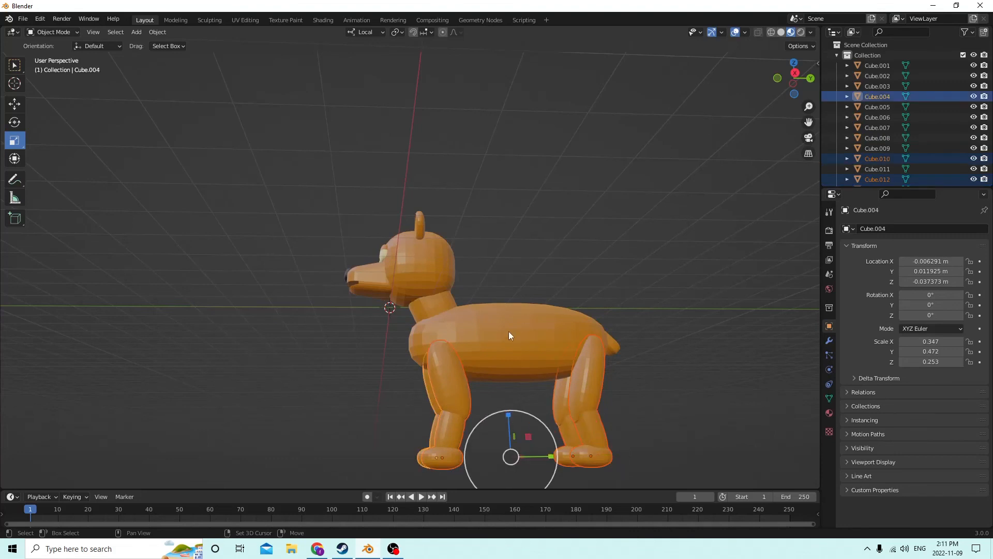
{"action": "left_click", "coordinate": [511, 330], "text": "shift"}
{"action": "middle_click_drag", "start_coordinate": [511, 330], "coordinate": [496, 343]}
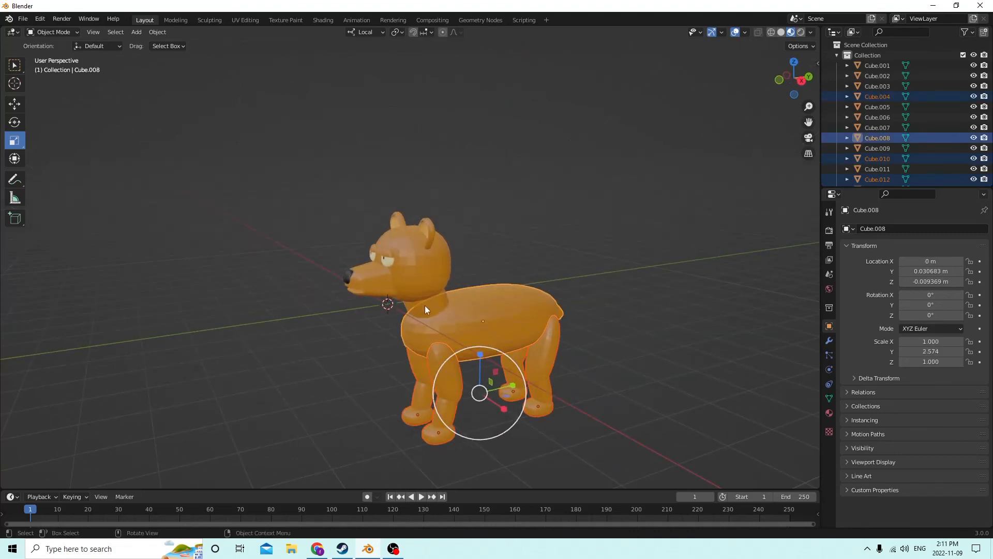
{"action": "key", "text": "ctrl+j"}
Join the head and neck to the body object
{"action": "middle_click_drag", "start_coordinate": [437, 305], "coordinate": [411, 280]}
{"action": "left_click", "coordinate": [430, 254]}
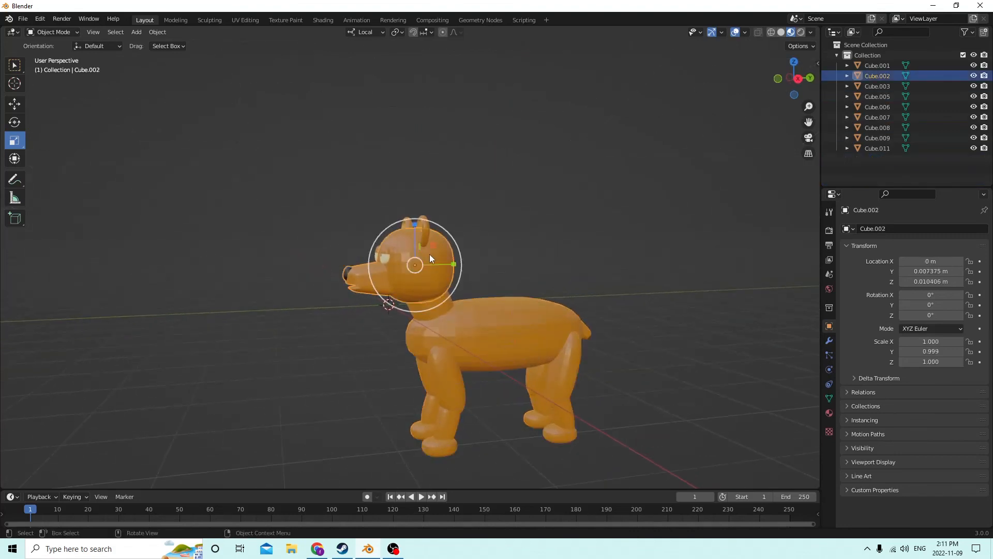
{"action": "left_click", "coordinate": [430, 299], "text": "shift"}
{"action": "left_click", "coordinate": [489, 324], "text": "shift"}
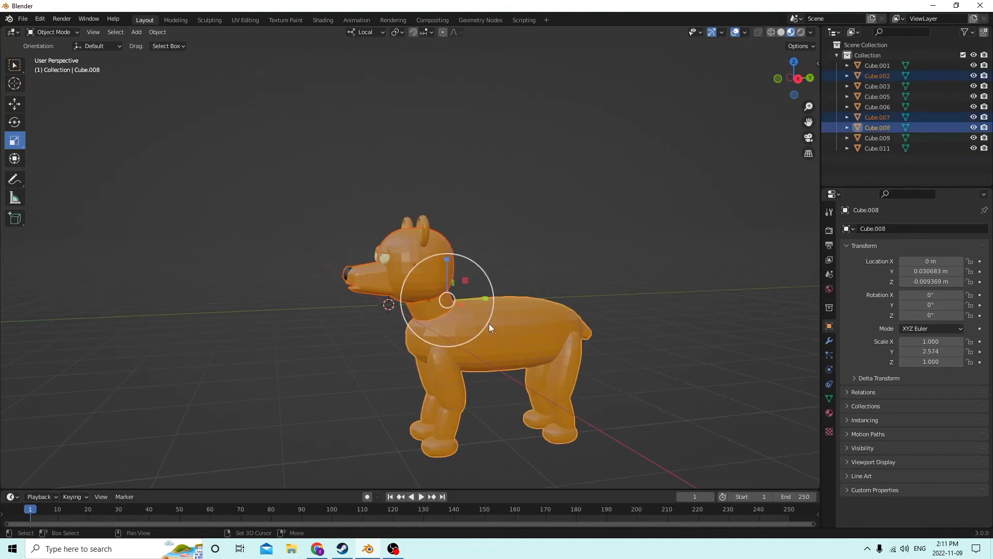
{"action": "key", "text": "ctrl+j"}
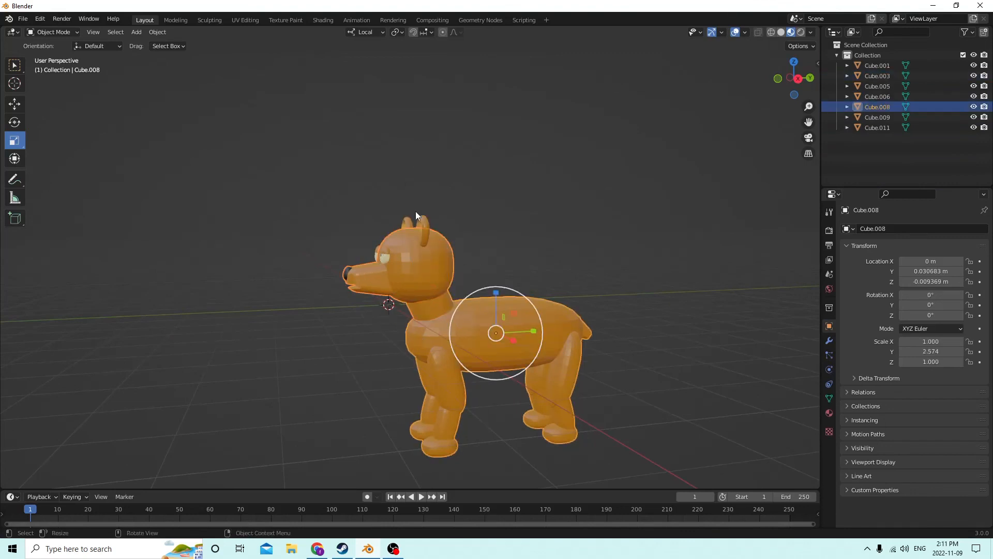
Join both ears to the combined body object
{"action": "left_click", "coordinate": [414, 220]}
{"action": "left_click", "coordinate": [424, 223], "text": "shift"}
{"action": "left_click", "coordinate": [414, 261], "text": "shift"}
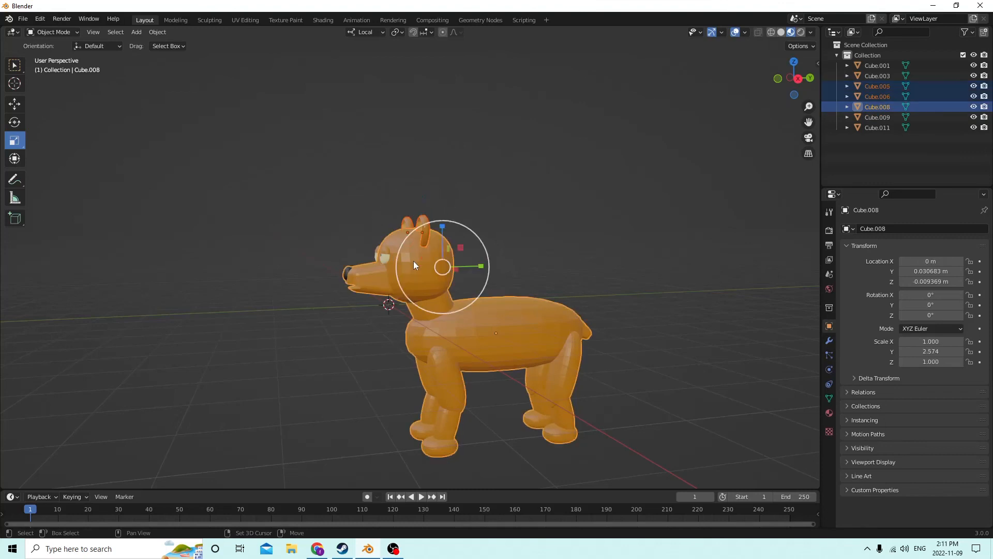
{"action": "key", "text": "ctrl+j"}
{"action": "mouse_move", "coordinate": [414, 261]}
{"action": "middle_mouse_down"}
{"action": "mouse_move", "coordinate": [488, 272]}
{"action": "mouse_move", "coordinate": [399, 274]}
{"action": "middle_mouse_up"}
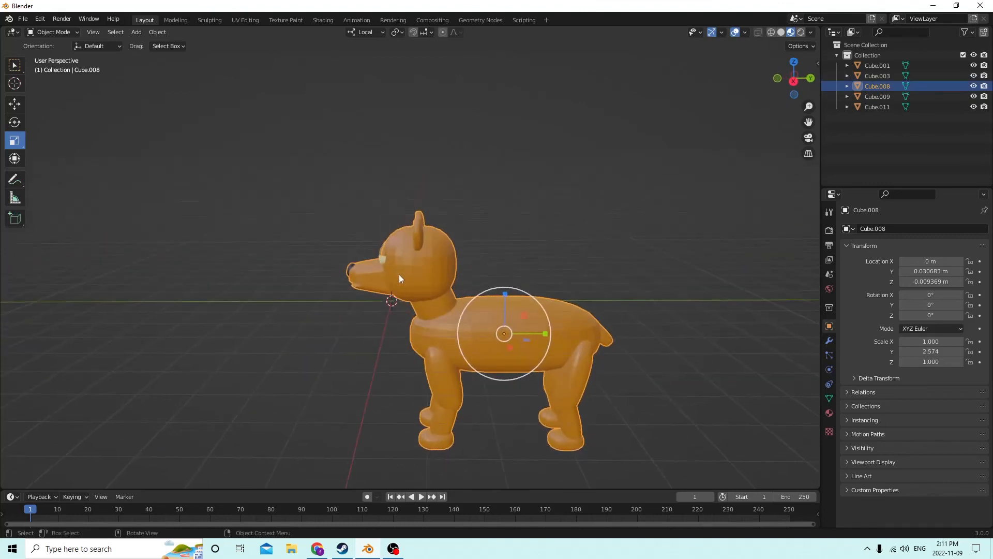
{"action": "scroll", "coordinate": [399, 274], "scroll_direction": "down", "scroll_amount": 1}
{"action": "left_click", "coordinate": [14, 106]}
{"action": "left_click_drag", "start_coordinate": [528, 326], "coordinate": [301, 280]}
{"action": "key", "text": "Escape"}
Join both eye objects to the bear's body, keeping the body as the active object
{"action": "middle_click_drag", "start_coordinate": [316, 285], "coordinate": [439, 297]}
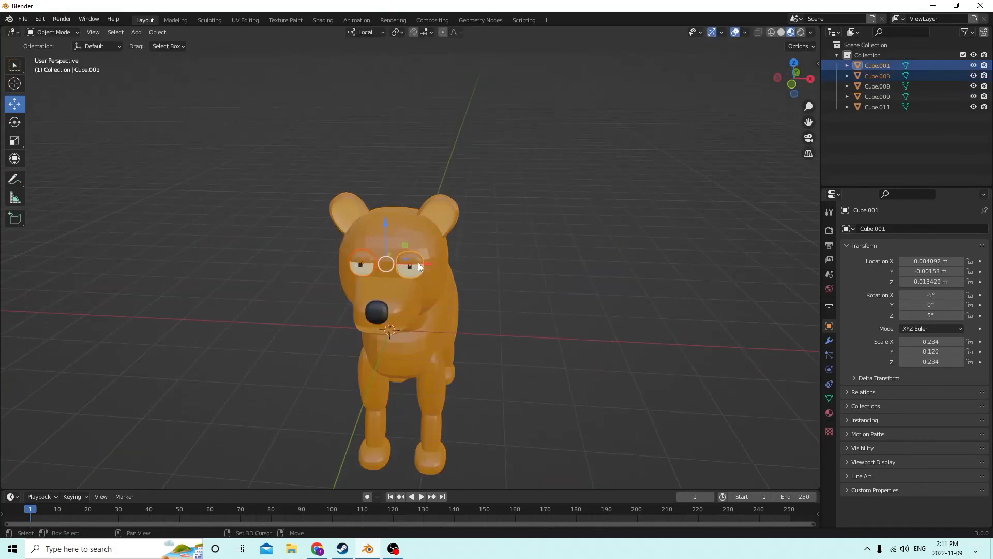
{"action": "middle_click_drag", "start_coordinate": [420, 266], "coordinate": [360, 268]}
{"action": "left_click", "coordinate": [401, 239], "text": "shift"}
{"action": "middle_click_drag", "start_coordinate": [401, 239], "coordinate": [561, 233]}
{"action": "key", "text": "ctrl+j"}
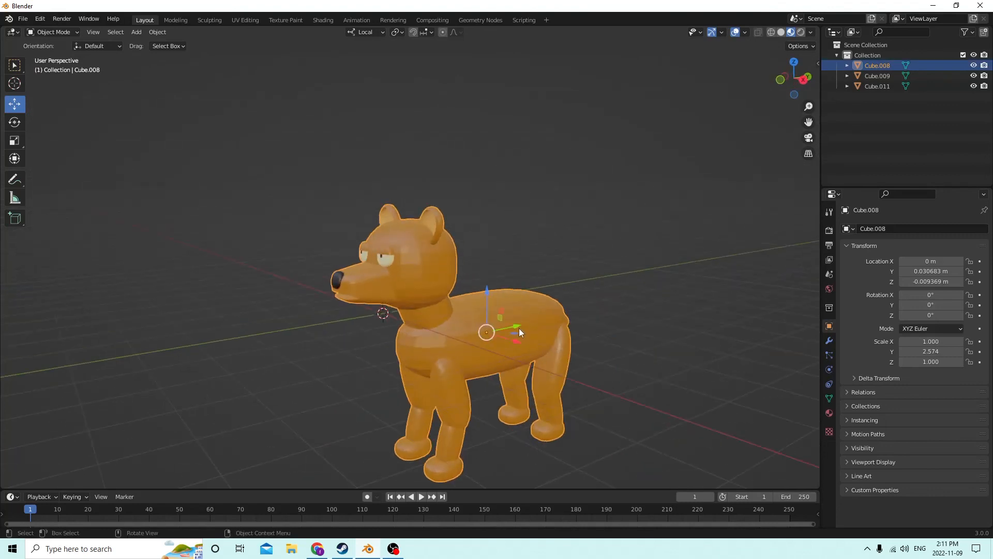
{"action": "mouse_move", "coordinate": [519, 332]}
{"action": "middle_mouse_down"}
{"action": "mouse_move", "coordinate": [458, 343]}
{"action": "mouse_move", "coordinate": [532, 336]}
{"action": "middle_mouse_up"}
{"action": "key", "text": "g"}
{"action": "key", "text": "y"}
{"action": "key", "text": "y"}
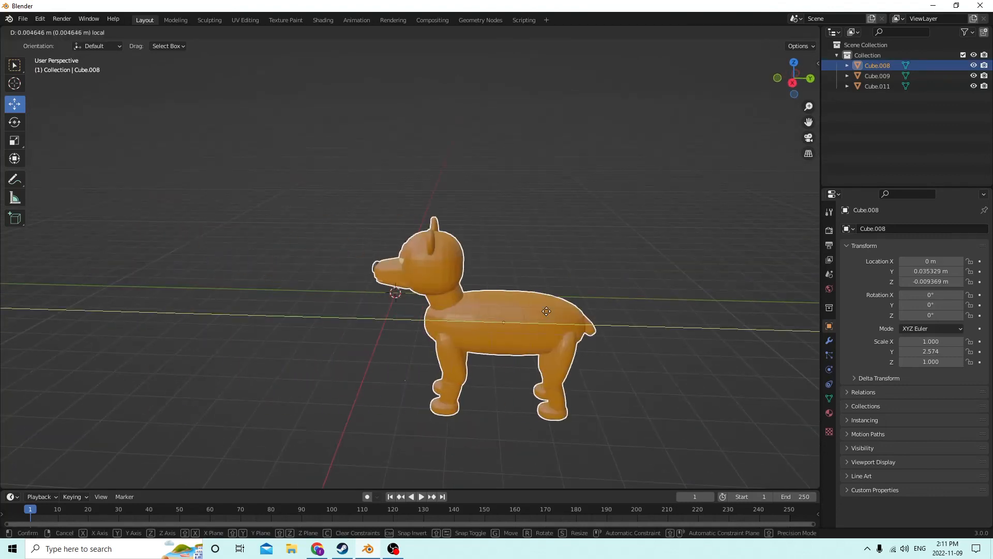
{"action": "left_click_drag", "start_coordinate": [547, 311], "coordinate": [470, 270]}
{"action": "right_click", "coordinate": [471, 270]}
Enter Edit Mode on the joined bear and add a new material in an additional material slot
{"action": "middle_click_drag", "start_coordinate": [471, 270], "coordinate": [636, 227]}
{"action": "scroll", "coordinate": [641, 287], "scroll_direction": "up", "scroll_amount": 3}
{"action": "key", "text": "Tab"}
{"action": "middle_click_drag", "start_coordinate": [759, 118], "coordinate": [620, 209]}
{"action": "middle_click_drag", "start_coordinate": [562, 403], "coordinate": [615, 369]}
{"action": "middle_click_drag", "start_coordinate": [735, 237], "coordinate": [671, 245]}
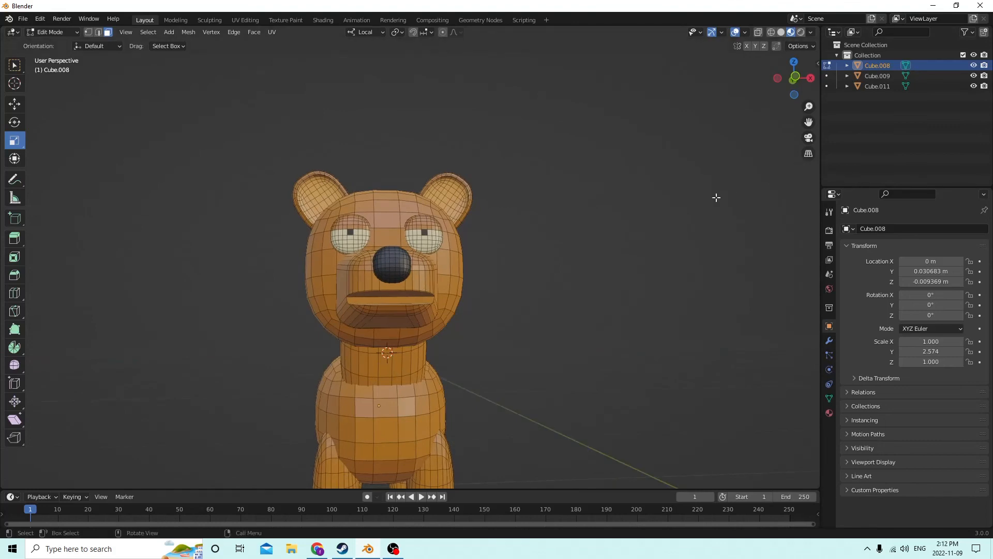
{"action": "left_click", "coordinate": [829, 413]}
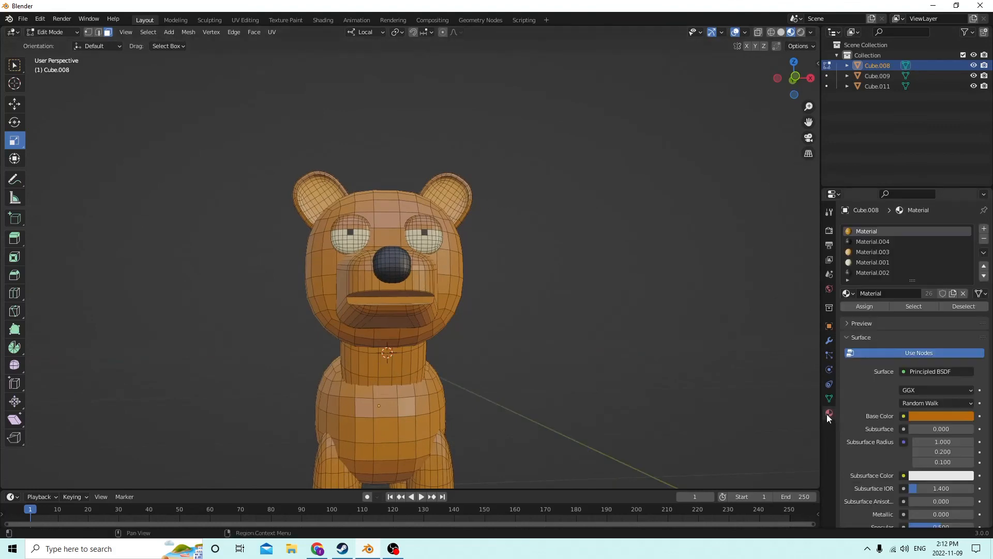
{"action": "middle_click_drag", "start_coordinate": [745, 359], "coordinate": [668, 335]}
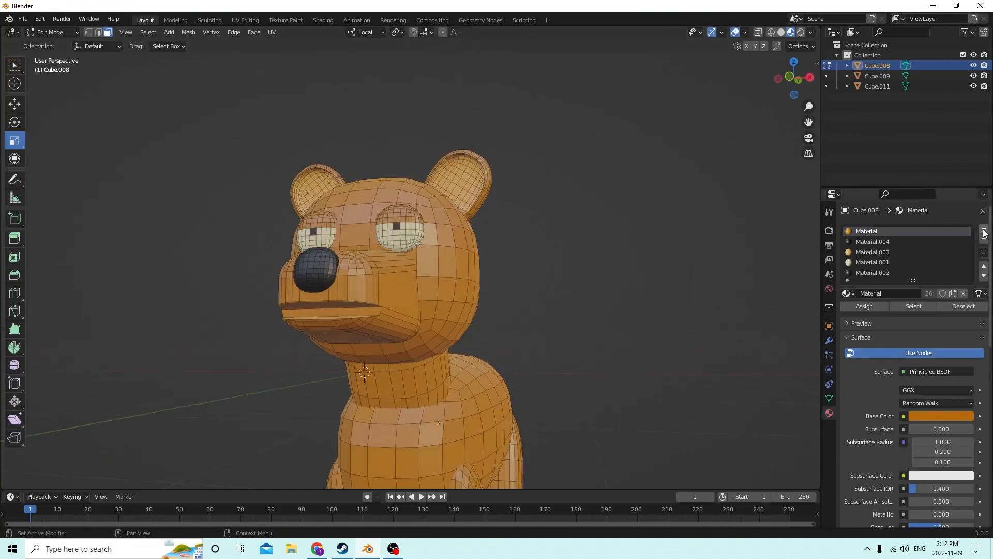
{"action": "left_click", "coordinate": [983, 230]}
{"action": "left_click", "coordinate": [913, 294]}
Select the mouth face on top of the lower jaw and set Material.005's base color to red (H 0.000, S 0.968, V 0.800)
{"action": "middle_click_drag", "start_coordinate": [698, 326], "coordinate": [554, 275]}
{"action": "left_click", "coordinate": [524, 323]}
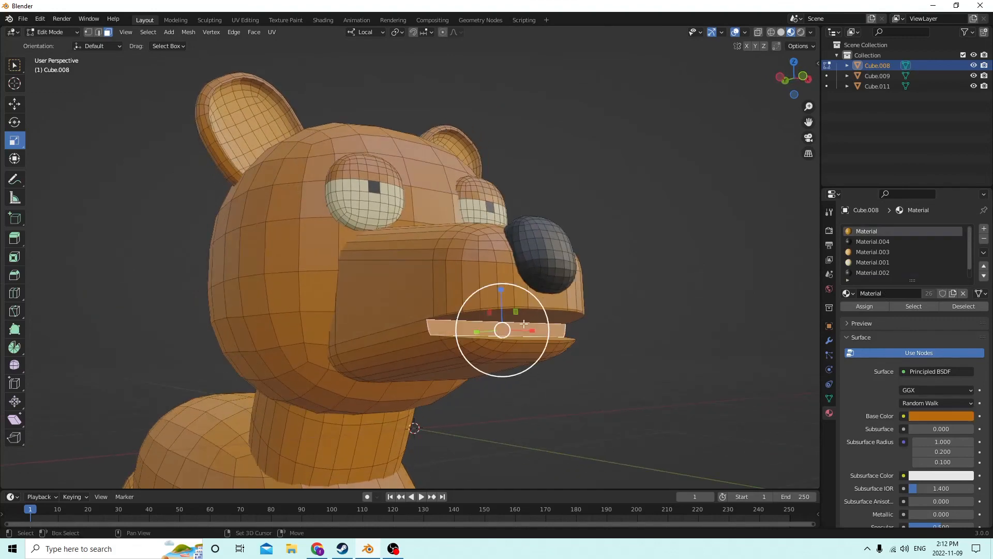
{"action": "middle_click_drag", "start_coordinate": [532, 310], "coordinate": [467, 386]}
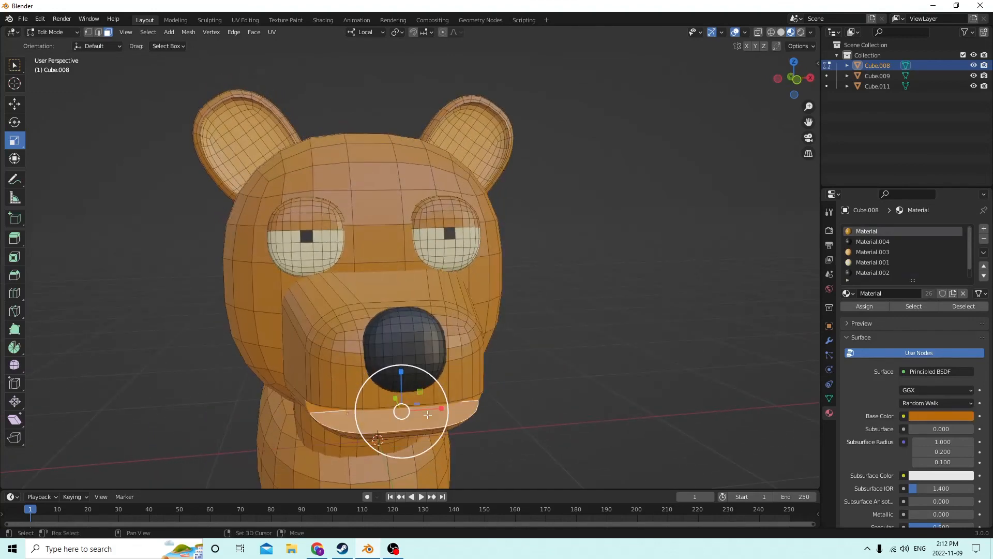
{"action": "scroll", "coordinate": [448, 391], "scroll_direction": "down", "scroll_amount": 1}
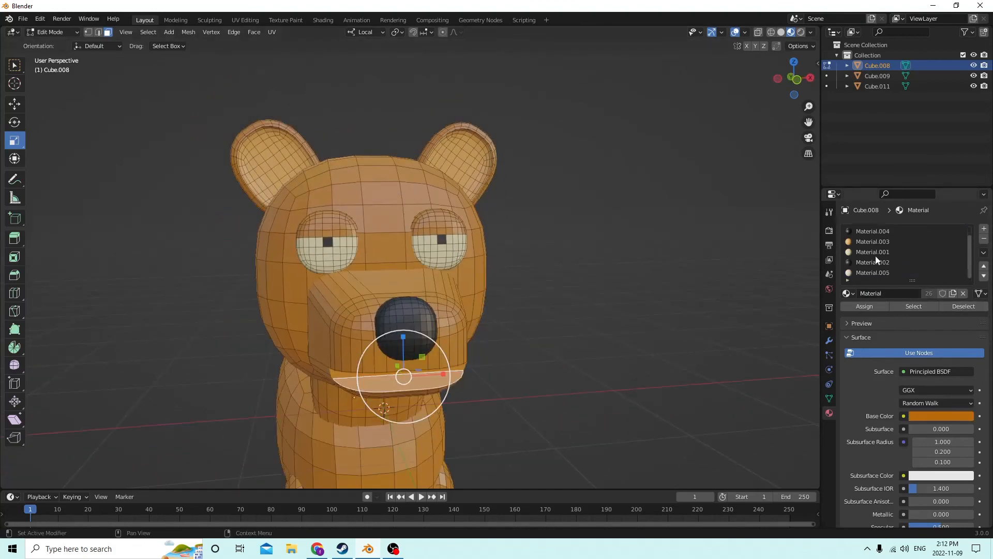
{"action": "scroll", "coordinate": [888, 286], "scroll_direction": "down", "scroll_amount": 2}
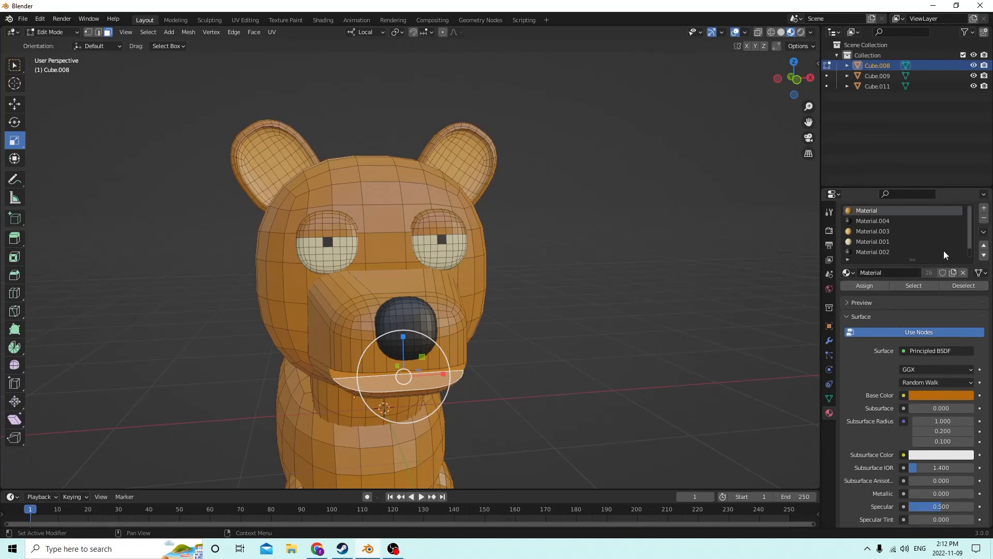
{"action": "scroll", "coordinate": [944, 250], "scroll_direction": "down", "scroll_amount": 1}
{"action": "left_click", "coordinate": [890, 254]}
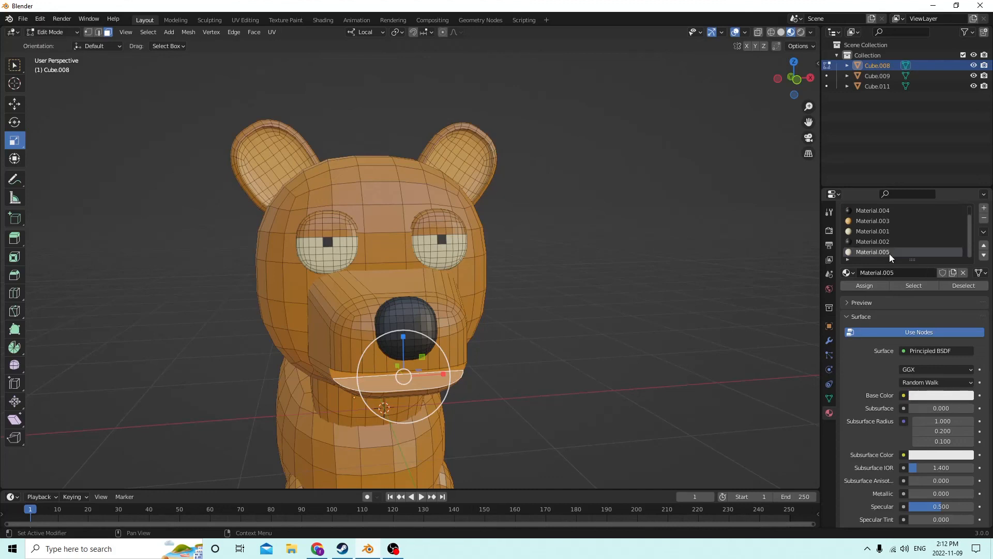
{"action": "left_click", "coordinate": [931, 396]}
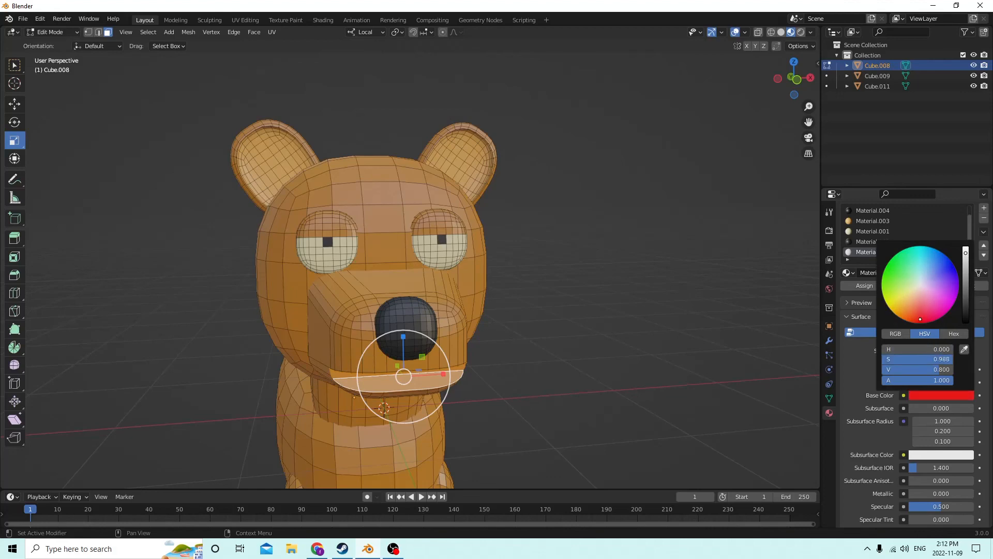
Assign the red Material.005 to the selected mouth face and return to Object Mode
{"action": "left_click", "coordinate": [861, 286]}
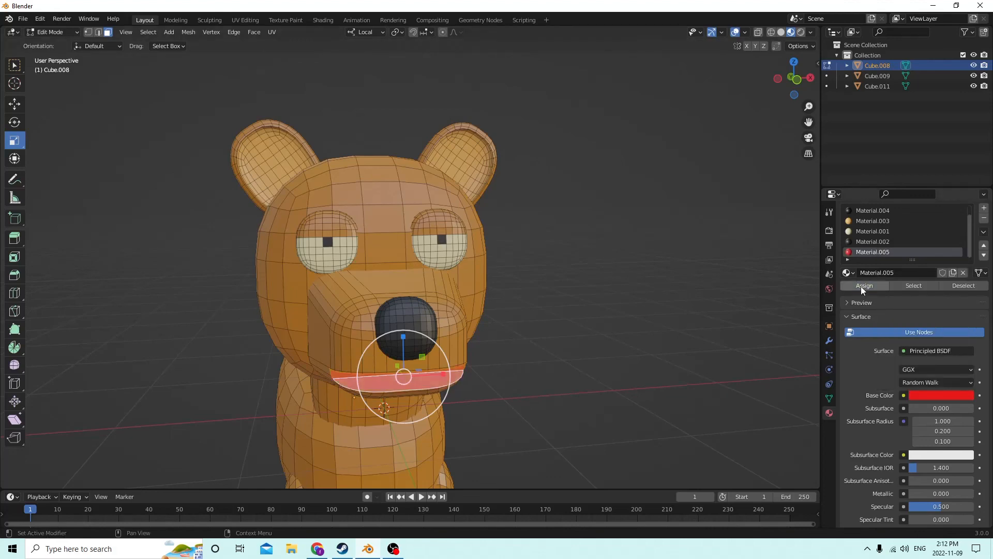
{"action": "left_click", "coordinate": [685, 275]}
{"action": "middle_click_drag", "start_coordinate": [686, 275], "coordinate": [452, 267]}
{"action": "key", "text": "Tab"}
{"action": "scroll", "coordinate": [628, 320], "scroll_direction": "down", "scroll_amount": 3}
{"action": "scroll", "coordinate": [712, 300], "scroll_direction": "up", "scroll_amount": 3}
{"action": "scroll", "coordinate": [559, 262], "scroll_direction": "down", "scroll_amount": 2}
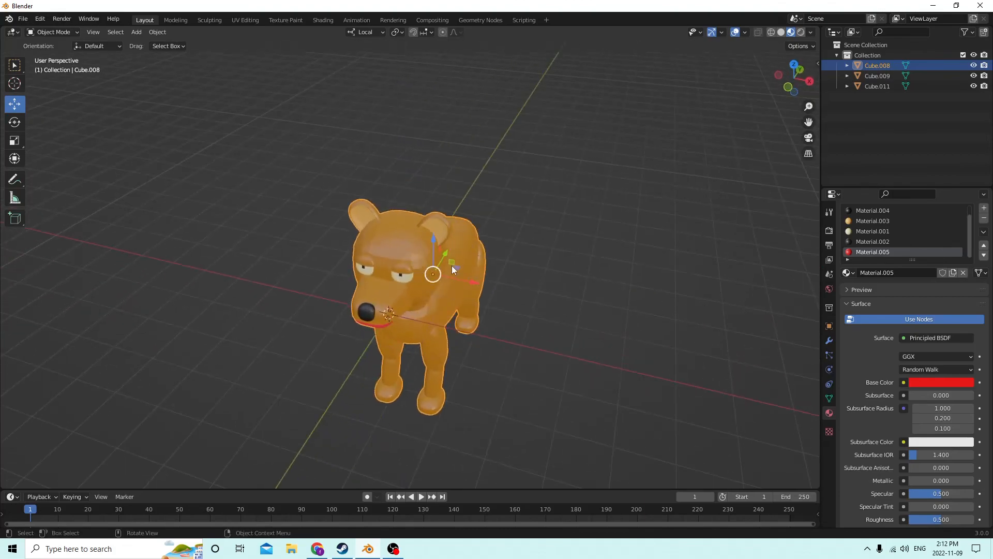